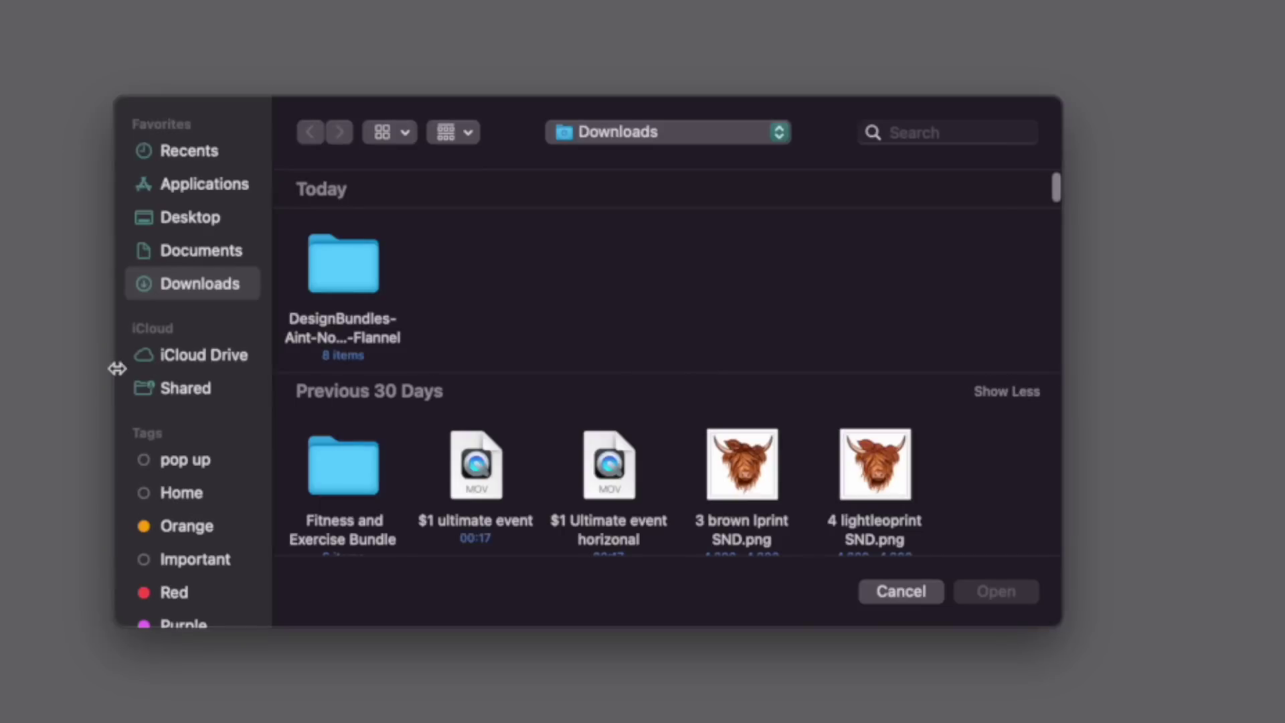
# - Upload the "aint no shame in my flannel" SVG file from the DesignBundles folder in Downloads
pyautogui.click(341, 262)
pyautogui.doubleClick(342, 262)
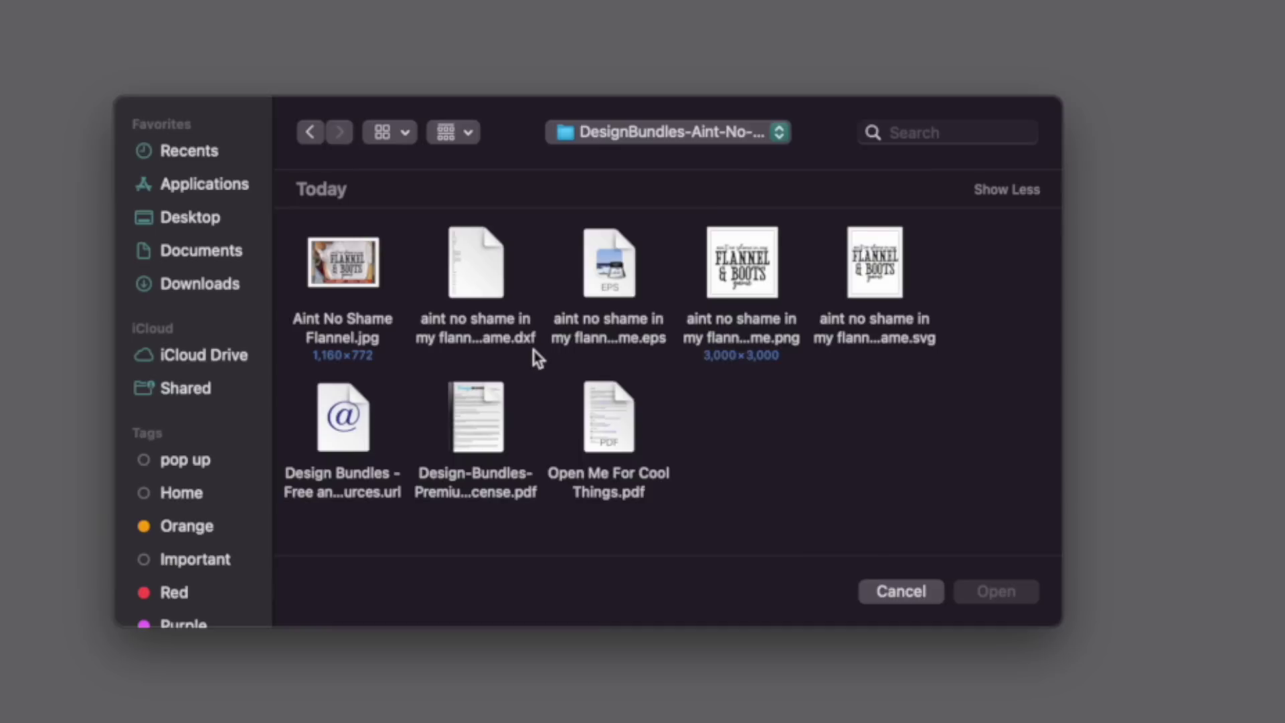
pyautogui.click(895, 285)
pyautogui.click(1009, 592)
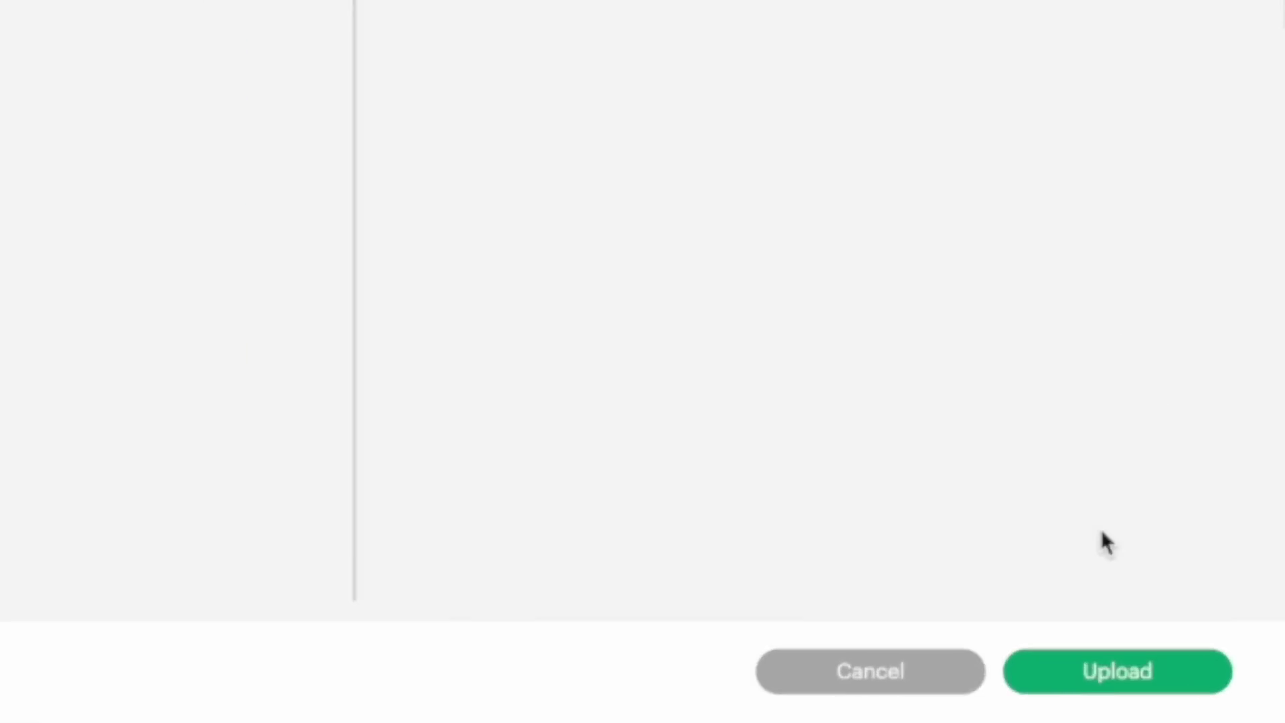
pyautogui.click(1131, 671)
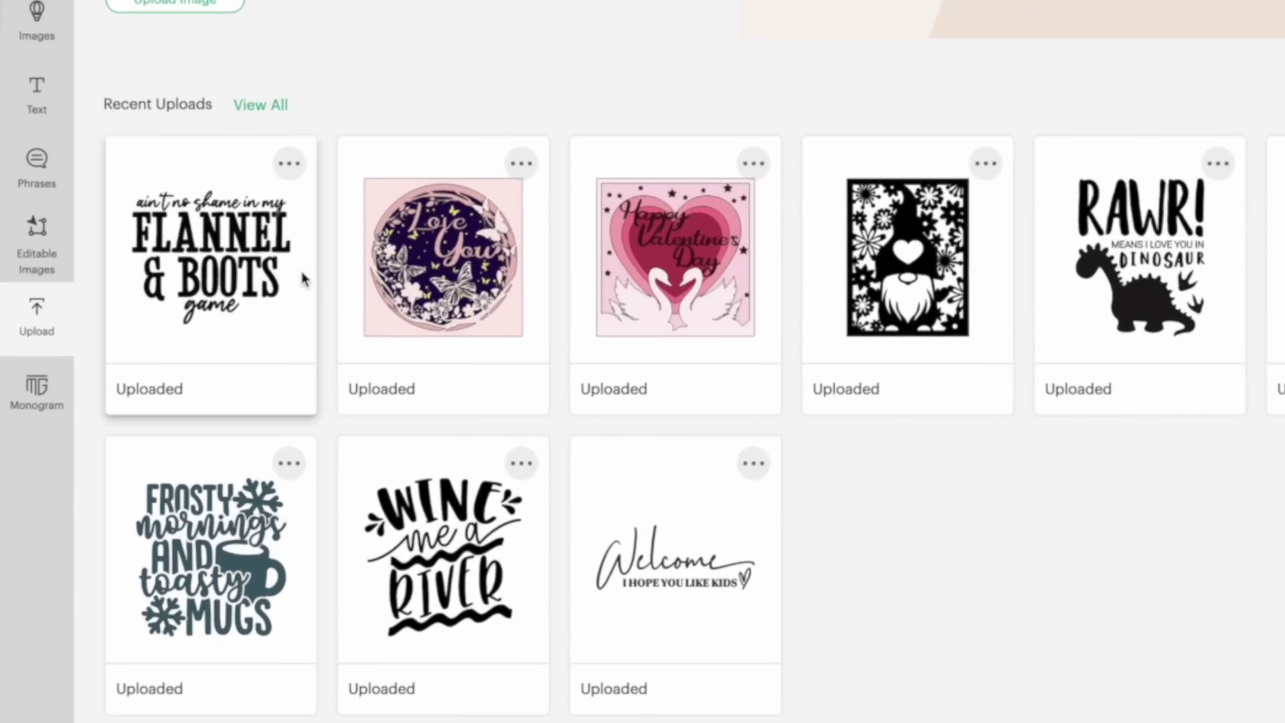
# - Add the uploaded "Flannel & Boots" image from the recent uploads to the canvas
pyautogui.click(278, 274)
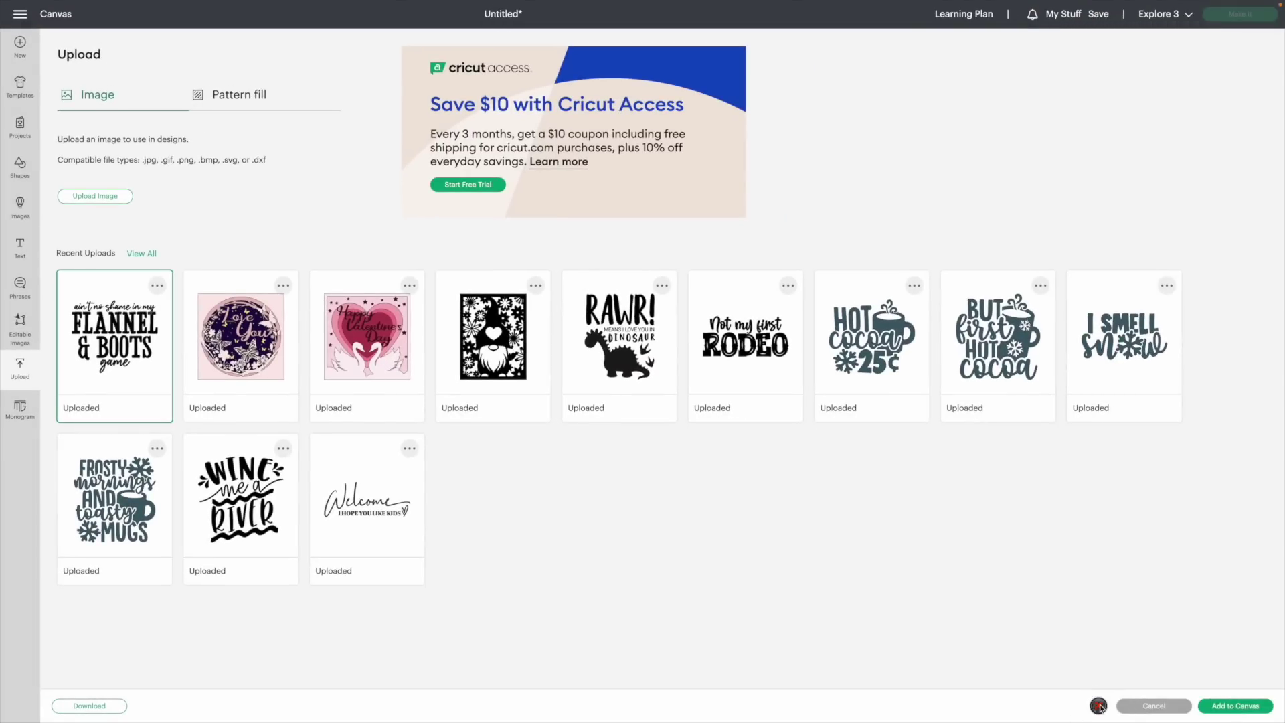
pyautogui.click(1099, 706)
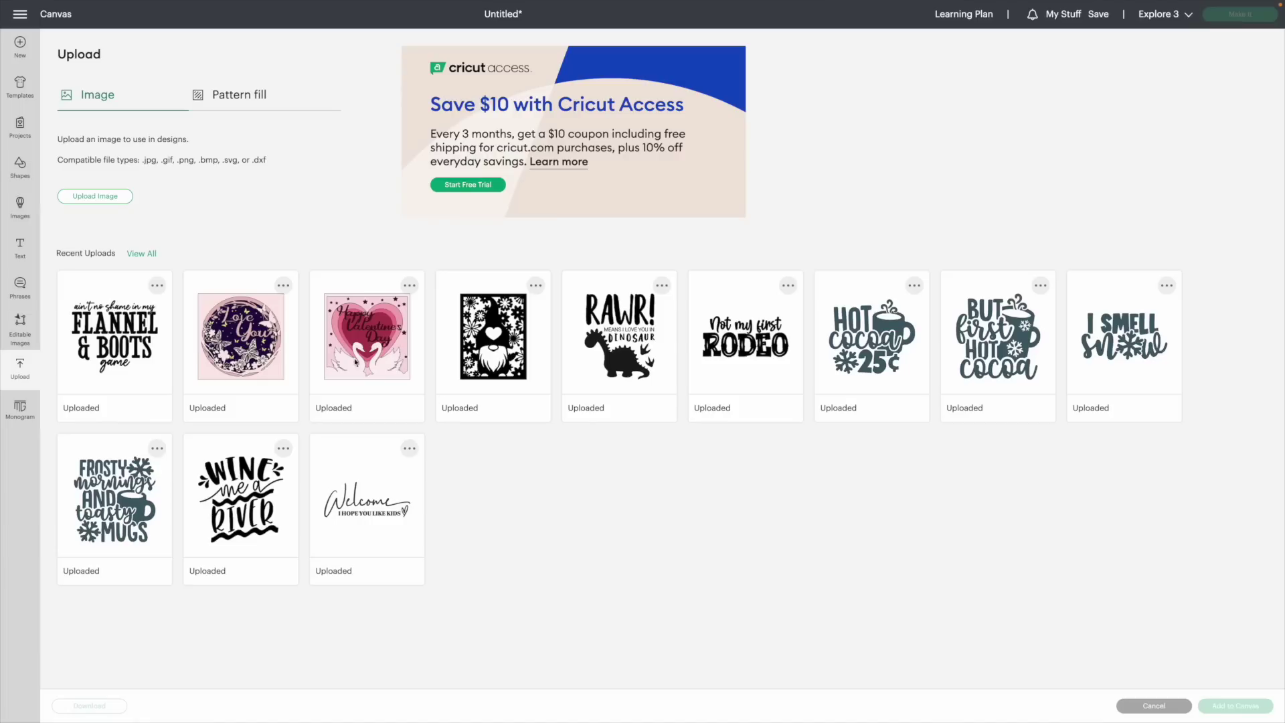
pyautogui.click(144, 344)
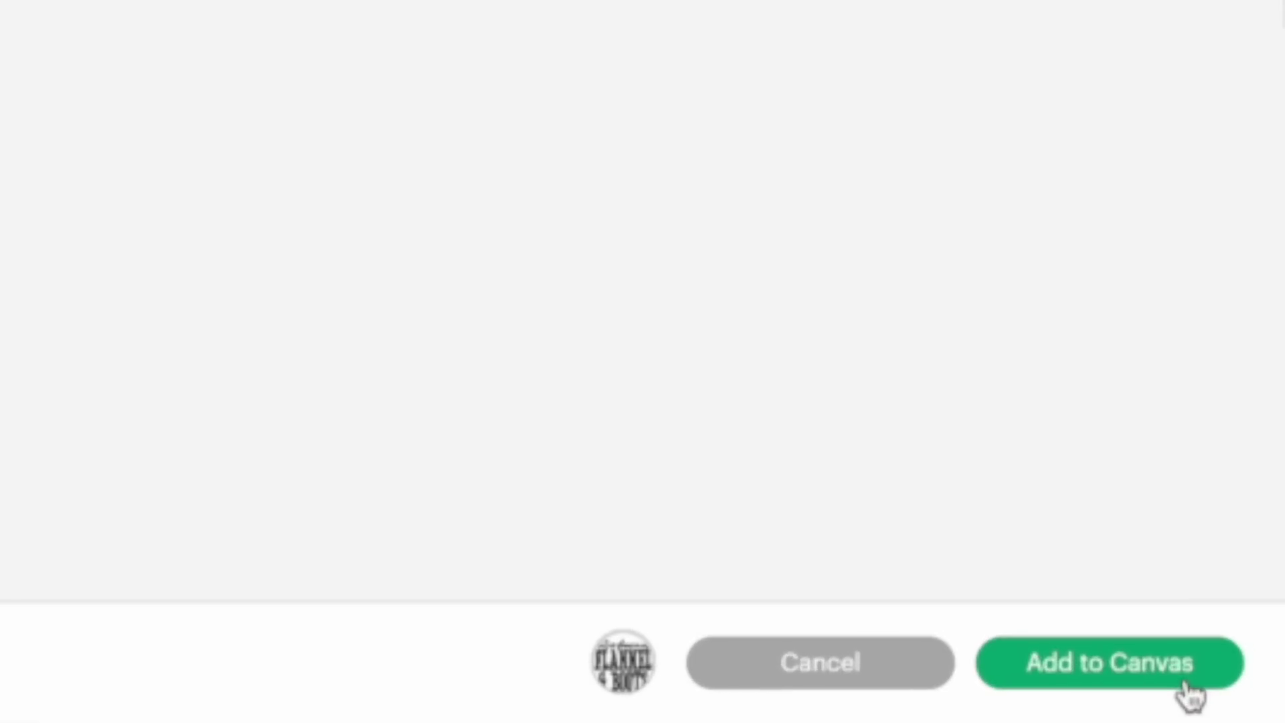
pyautogui.click(1188, 695)
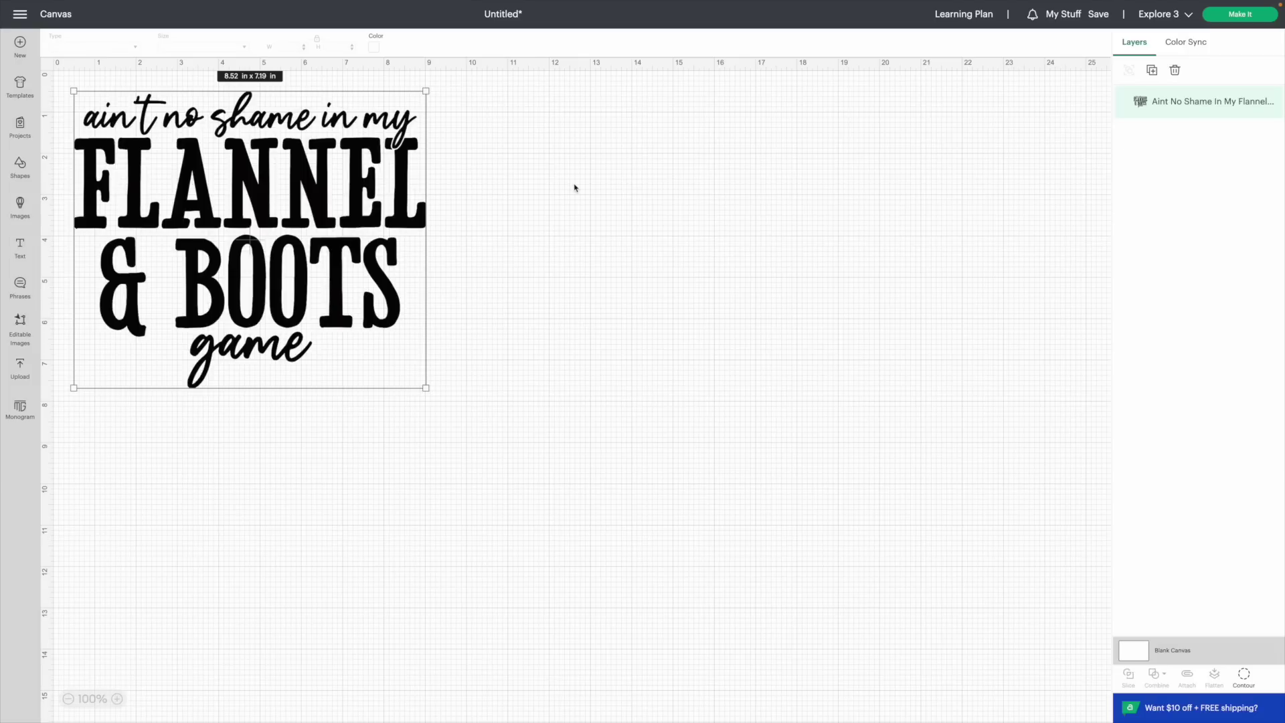
# - Move the design towards the middle of the canvas and set its width to 9.5 in
pyautogui.moveTo(266, 223); pyautogui.dragTo(495, 362)
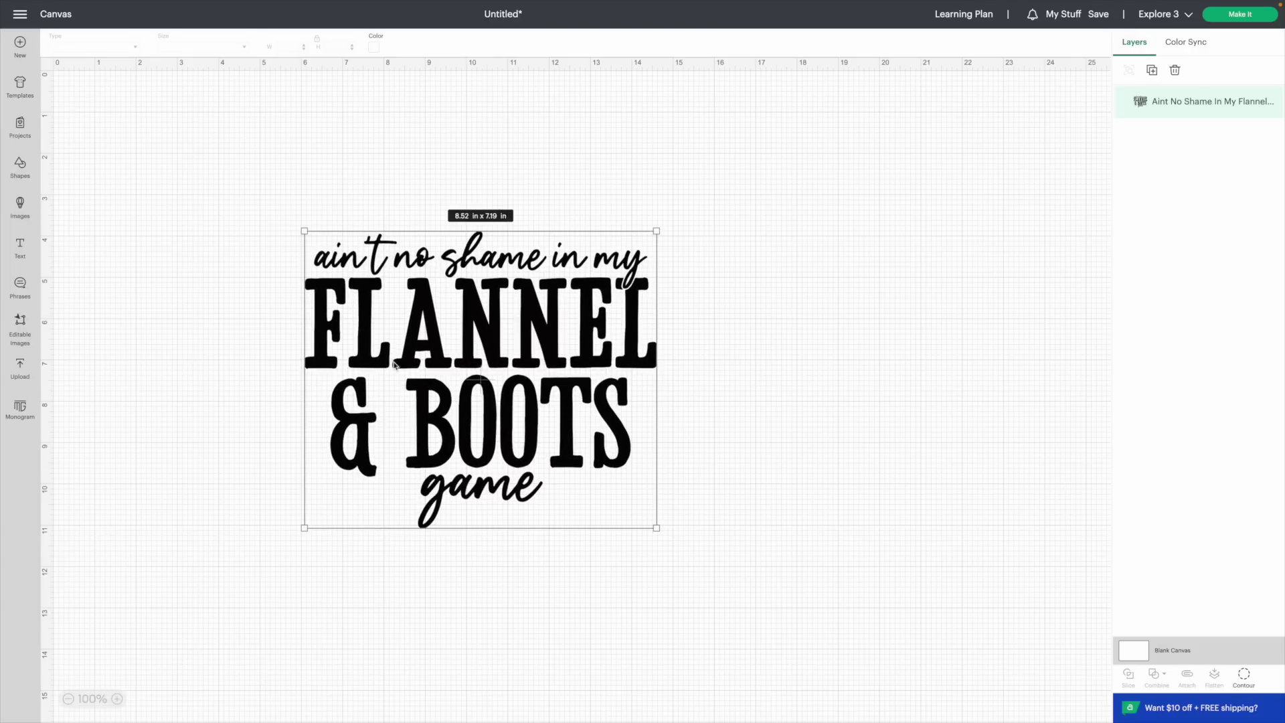
pyautogui.click(495, 362)
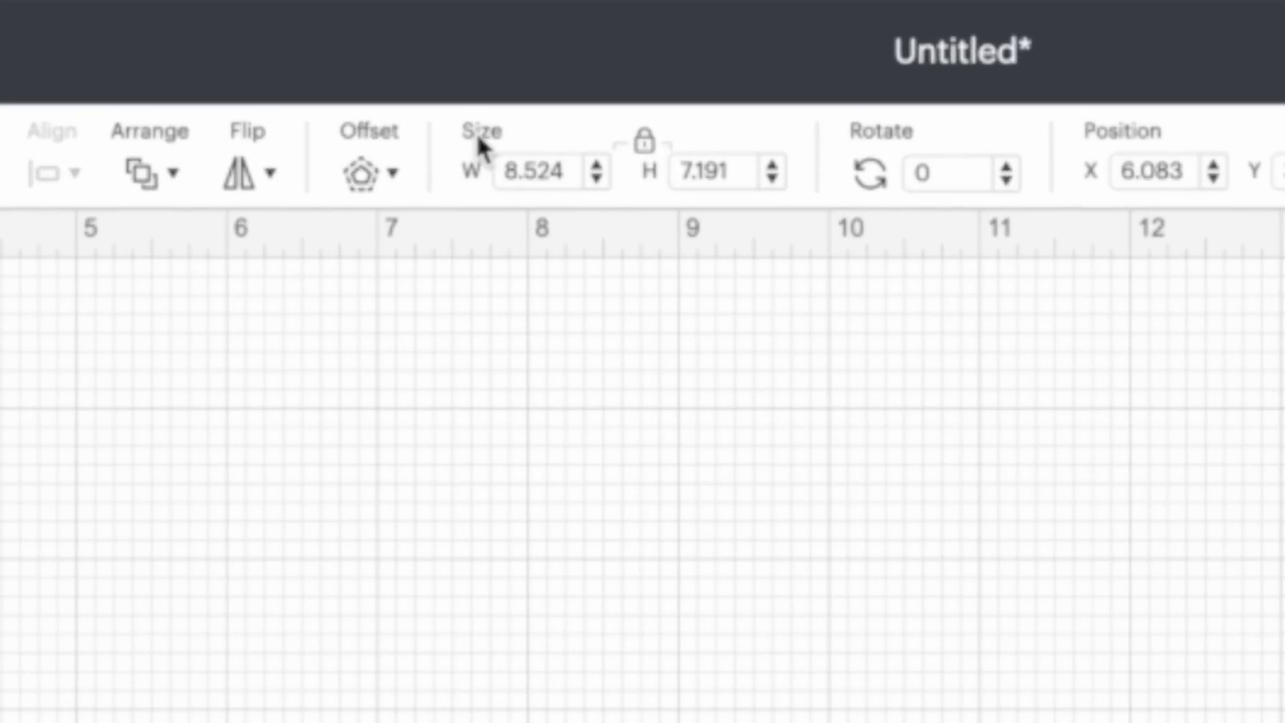
pyautogui.moveTo(576, 173); pyautogui.dragTo(460, 179)
pyautogui.write('9.5')
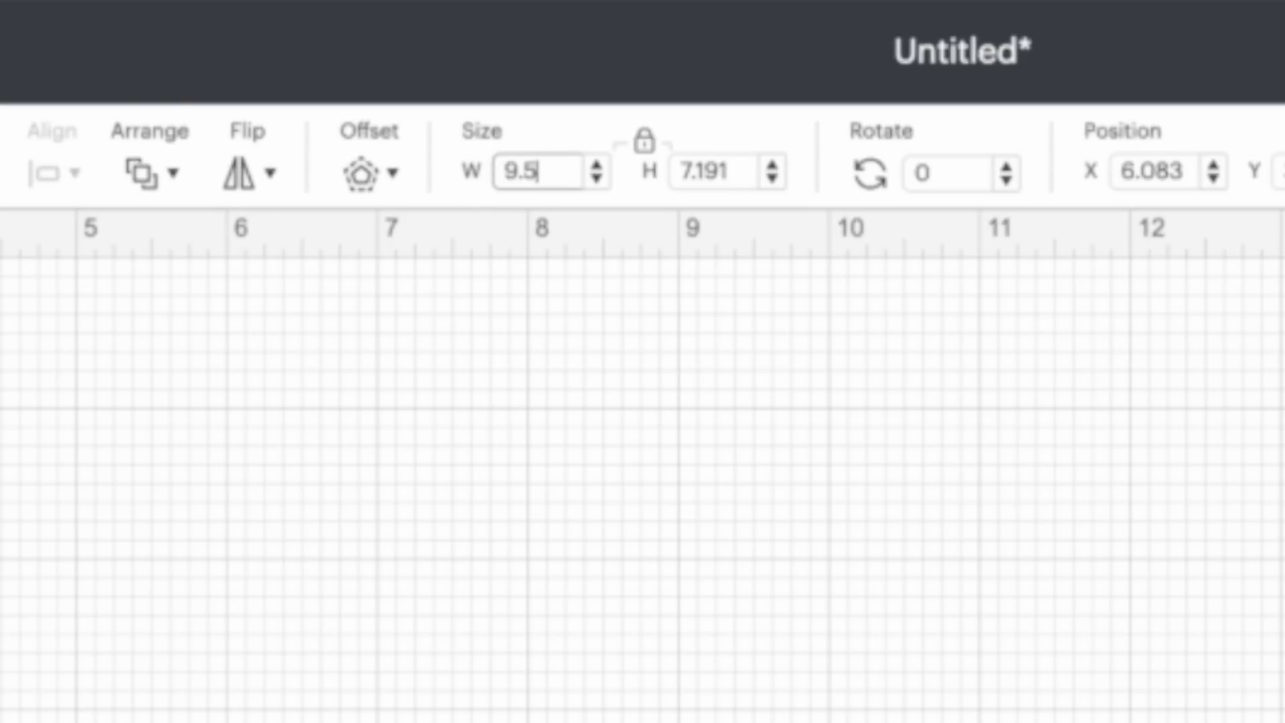
pyautogui.press('Return')
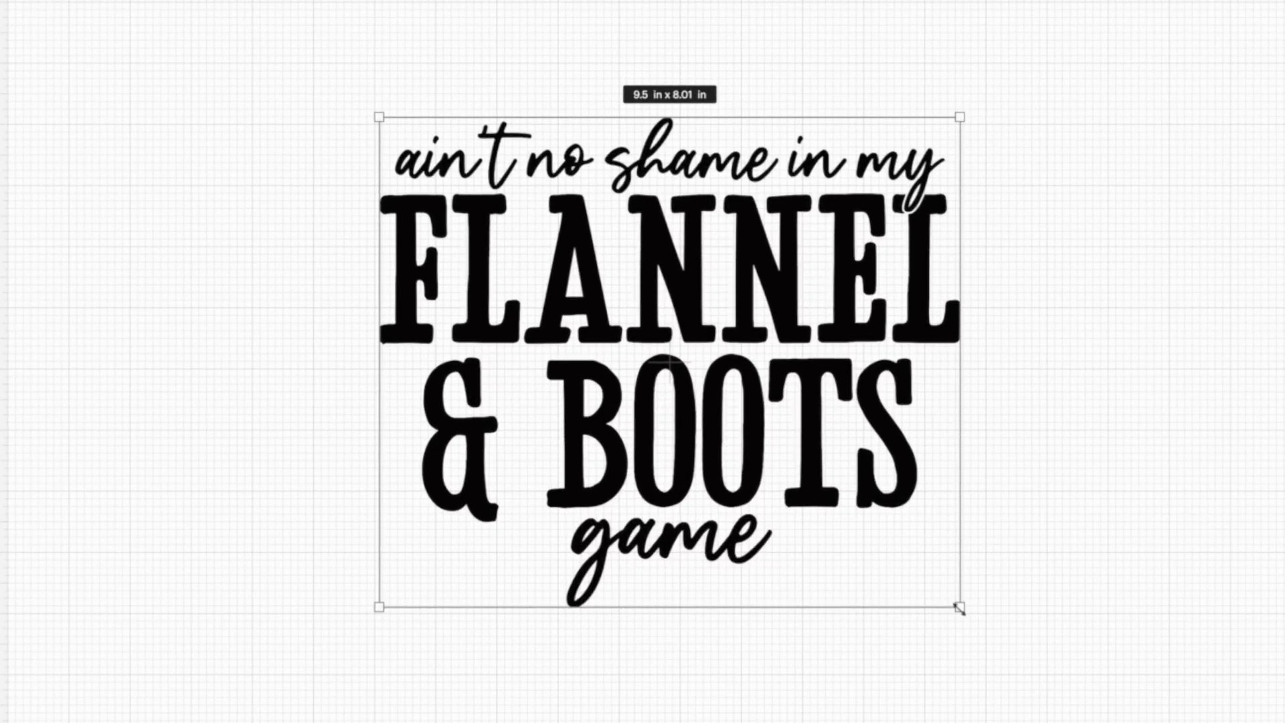
# - Resize the design freehand by its corner to about 9.3 × 7.85 in
pyautogui.moveTo(959, 606)
pyautogui.mouseDown()
pyautogui.moveTo(875, 531)
pyautogui.moveTo(990, 634)
pyautogui.moveTo(968, 613)
pyautogui.mouseUp()
pyautogui.moveTo(873, 604); pyautogui.dragTo(900, 600)
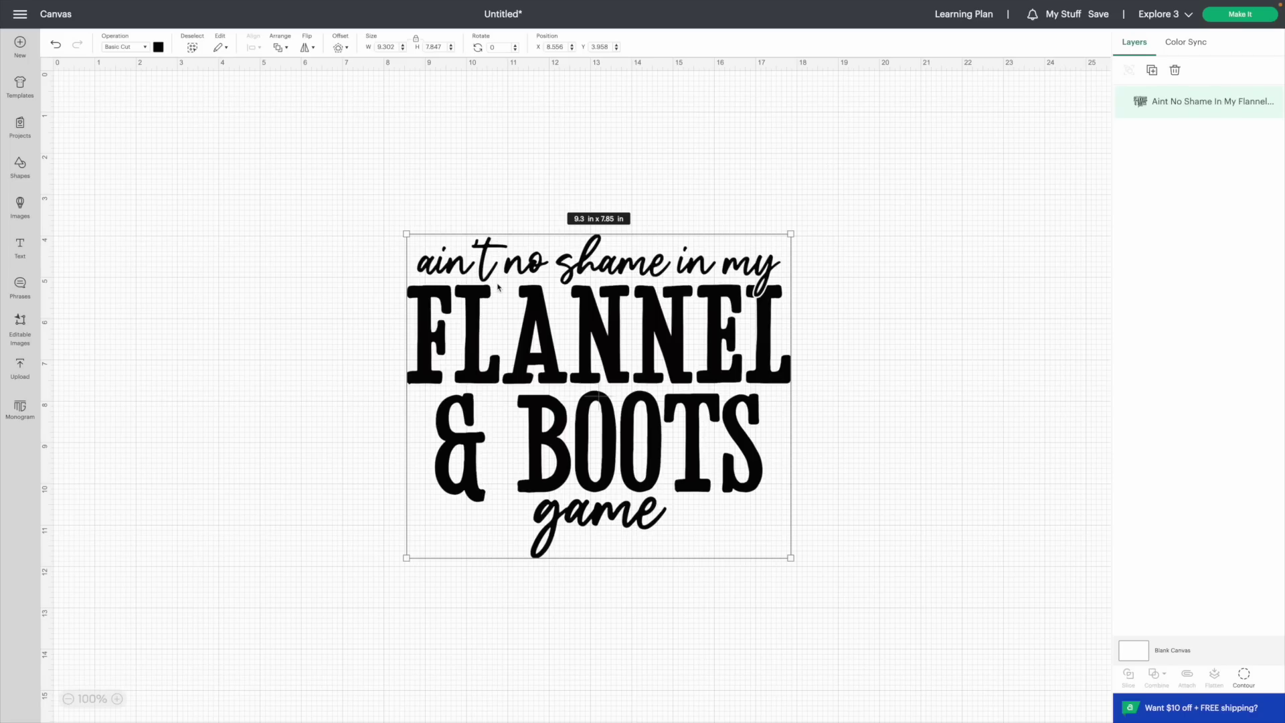
# - Try blue as the design's material color and set it back to black
pyautogui.click(158, 47)
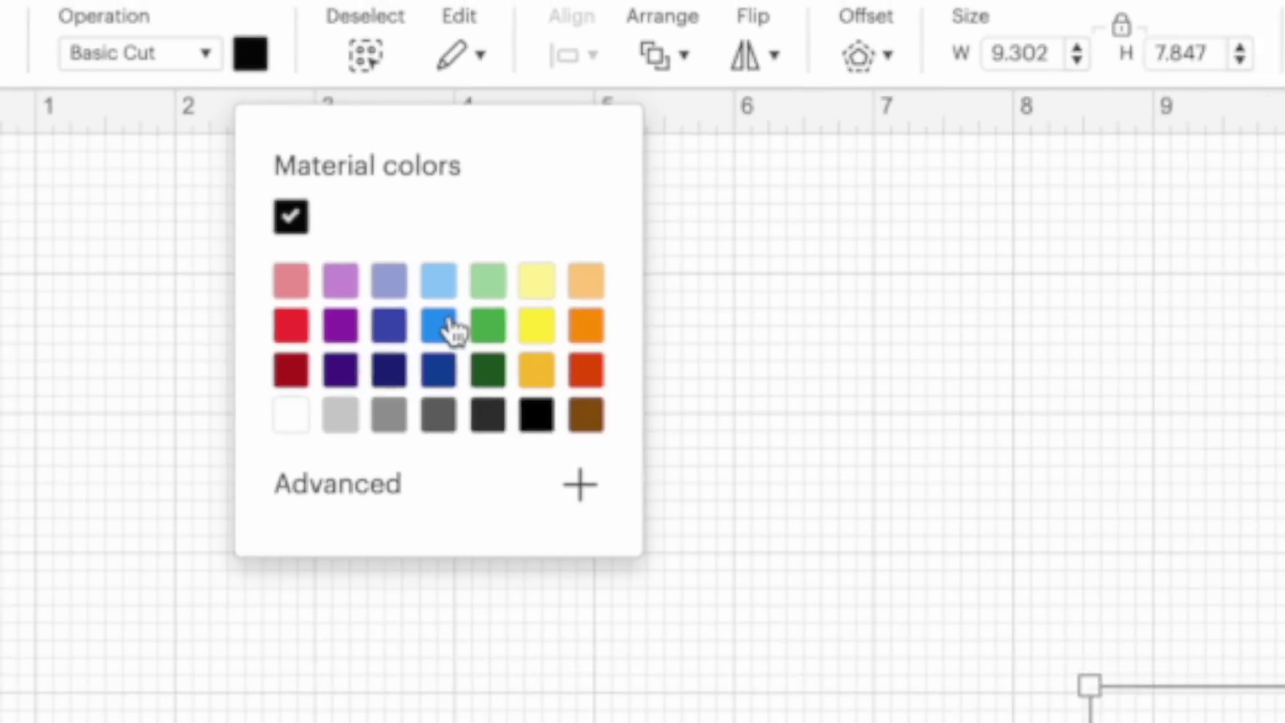
pyautogui.click(512, 379)
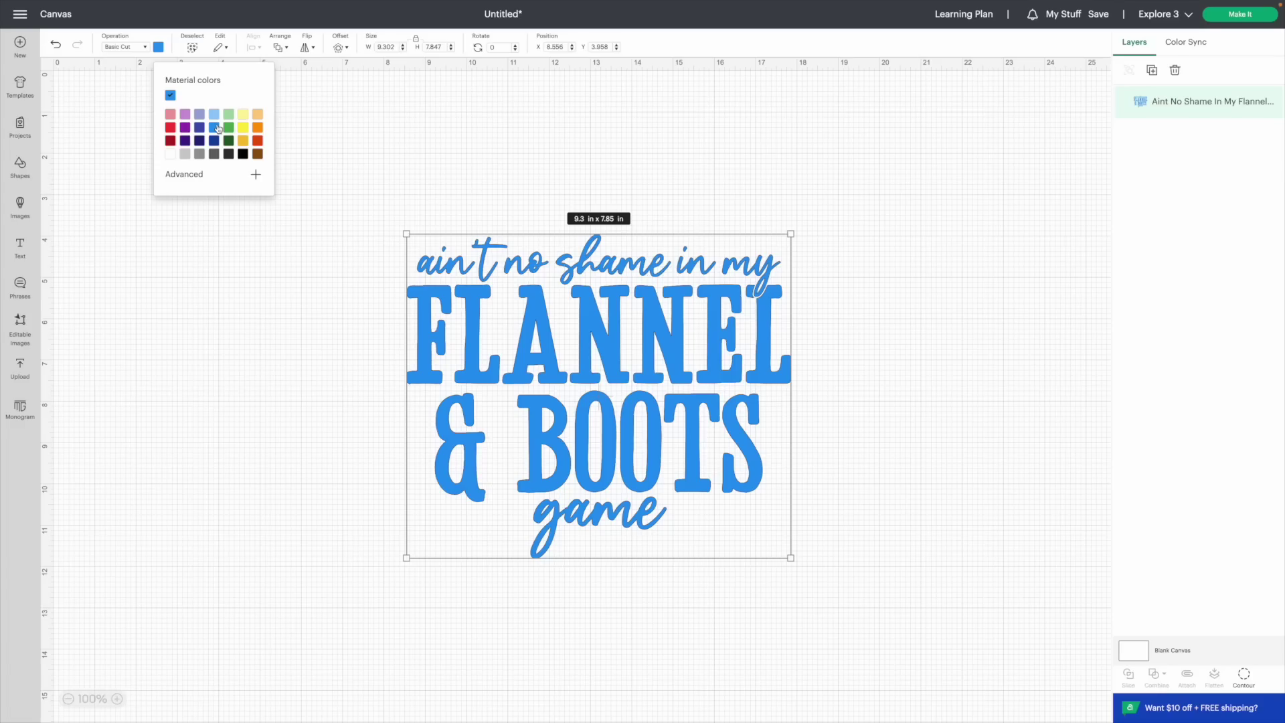
pyautogui.click(244, 154)
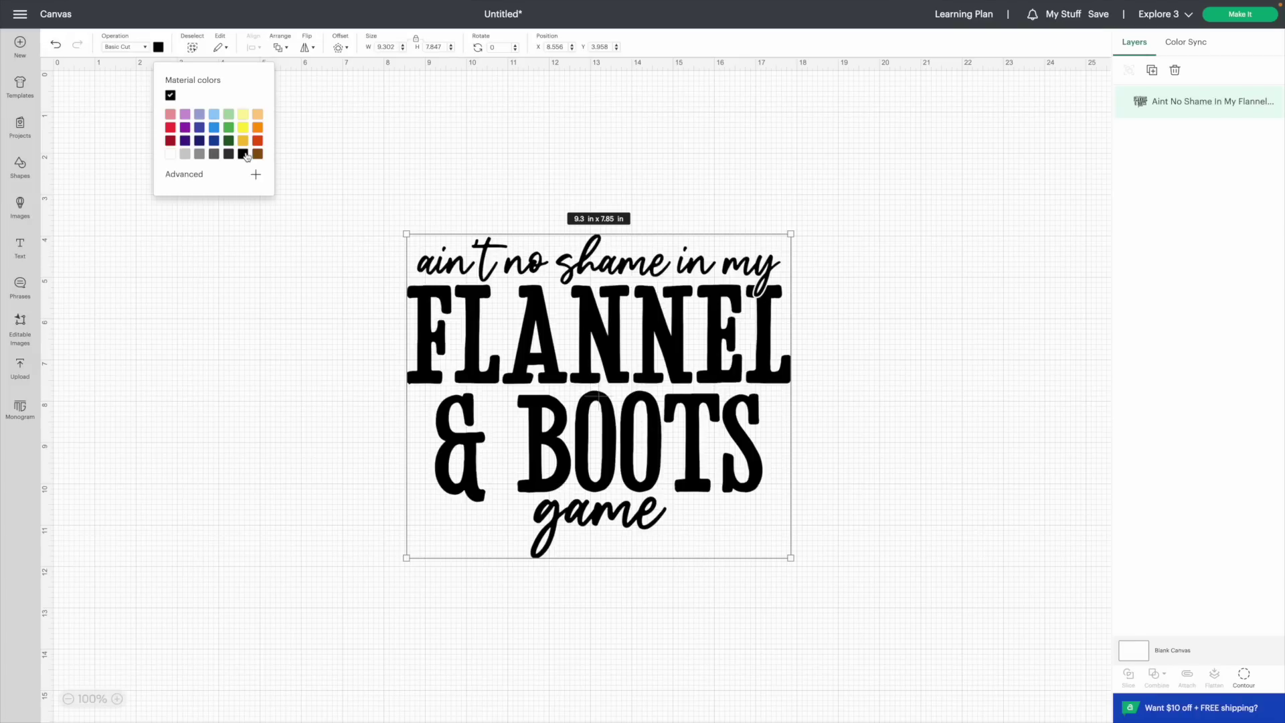
pyautogui.click(360, 143)
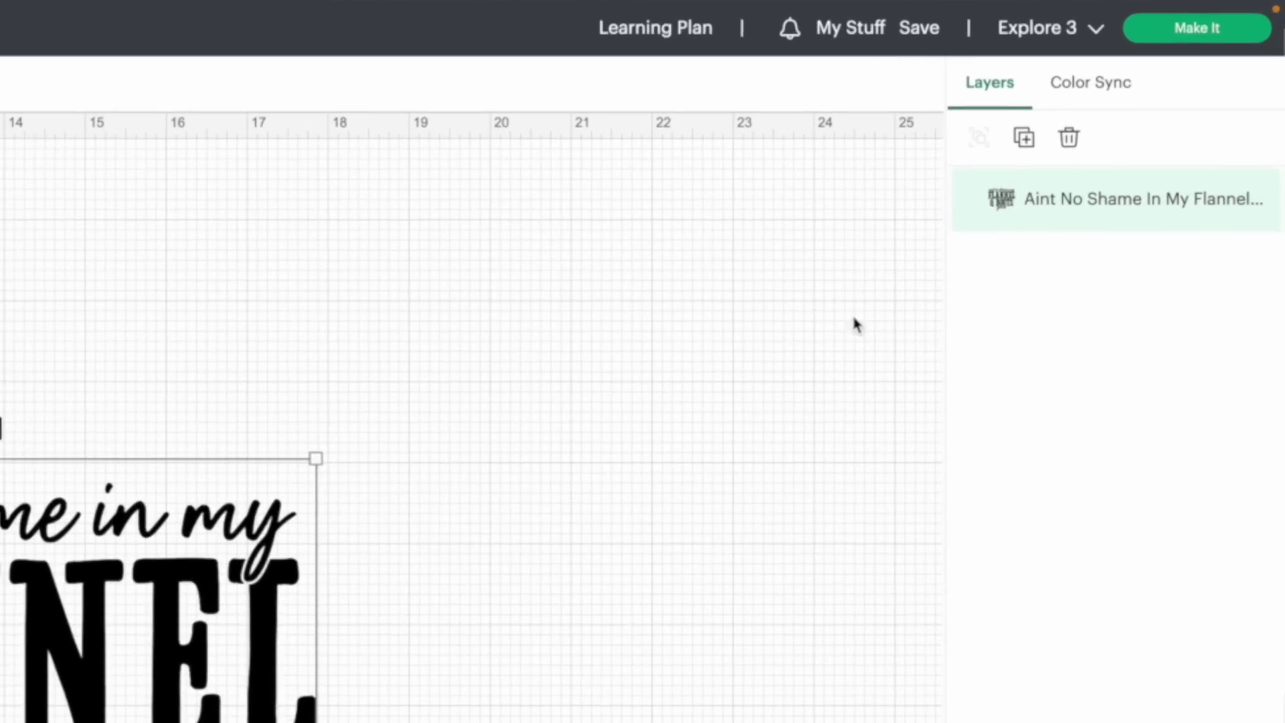
# - Choose Cricut Explore 3 as the machine and prepare the project for cutting on a 12 in x 12 in mat
pyautogui.click(1044, 29)
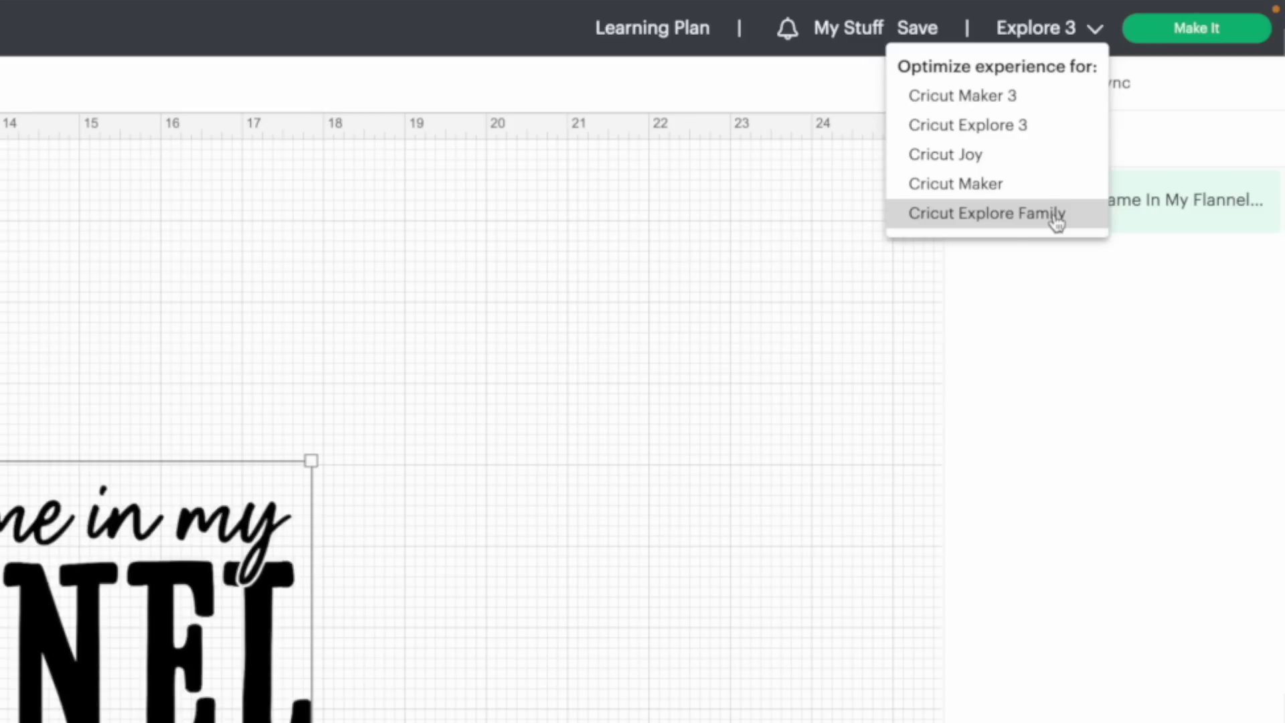
pyautogui.click(1039, 128)
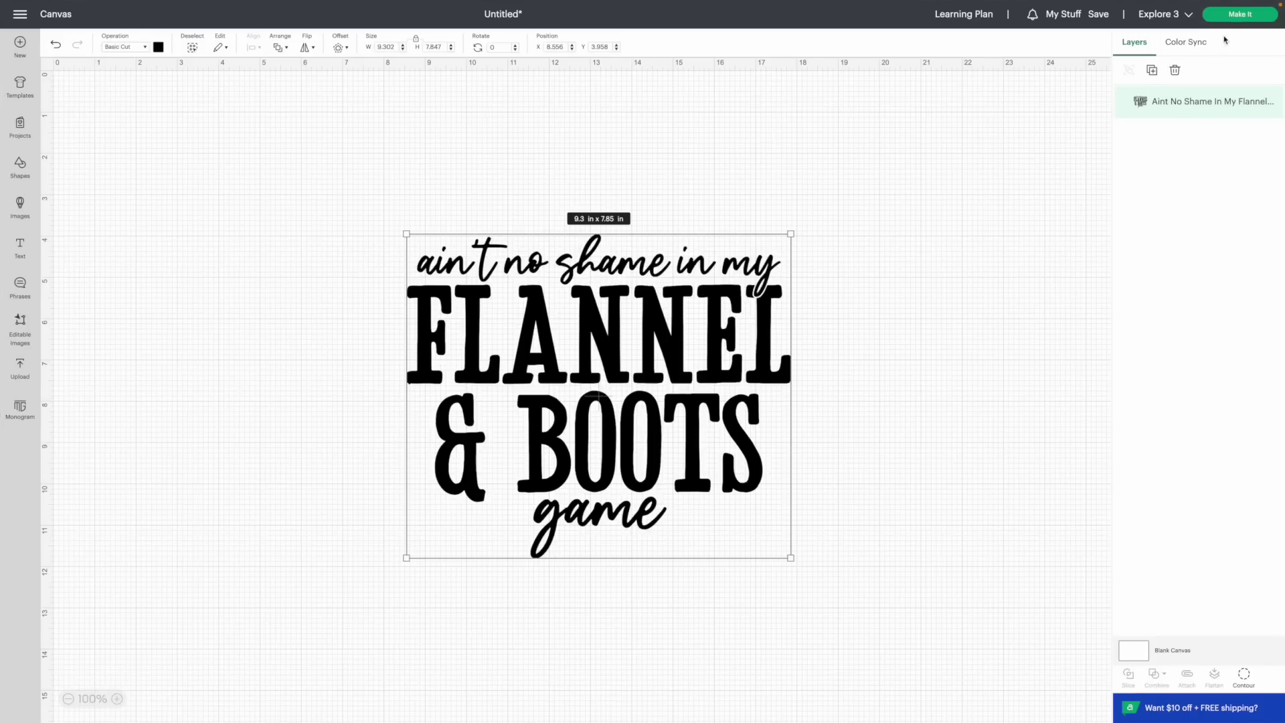
pyautogui.click(1170, 58)
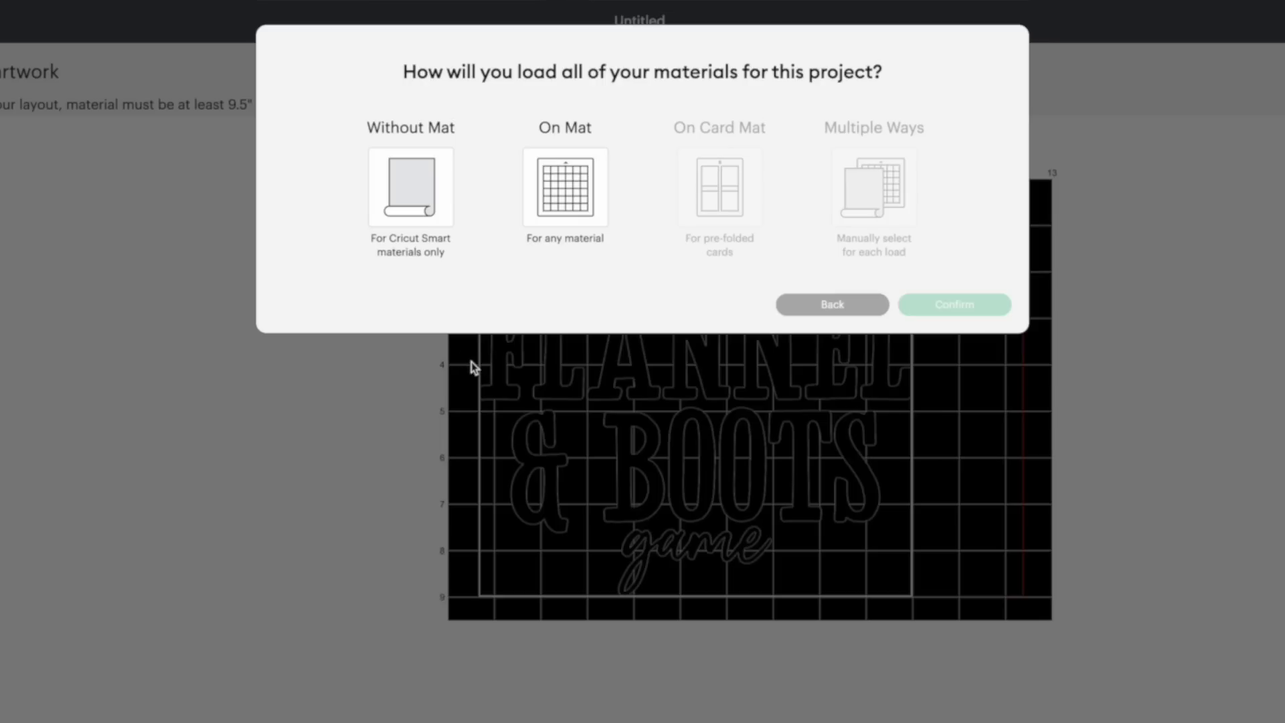
pyautogui.click(561, 189)
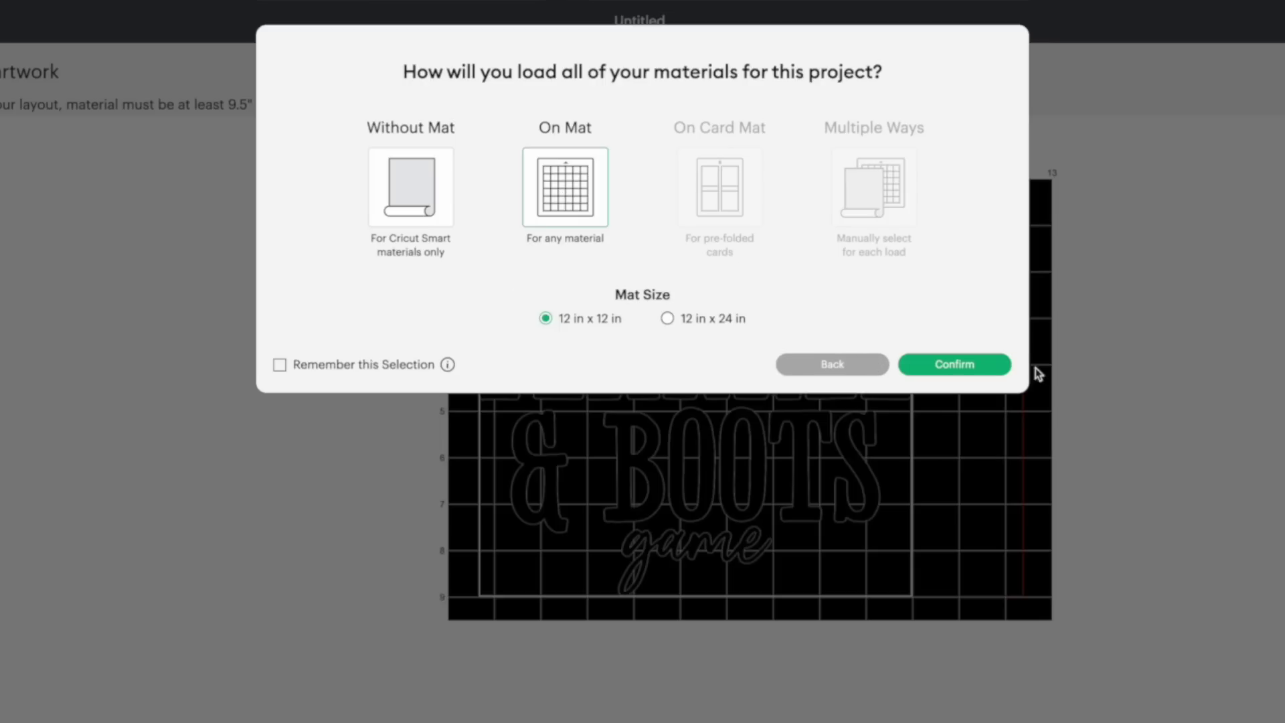
pyautogui.click(983, 372)
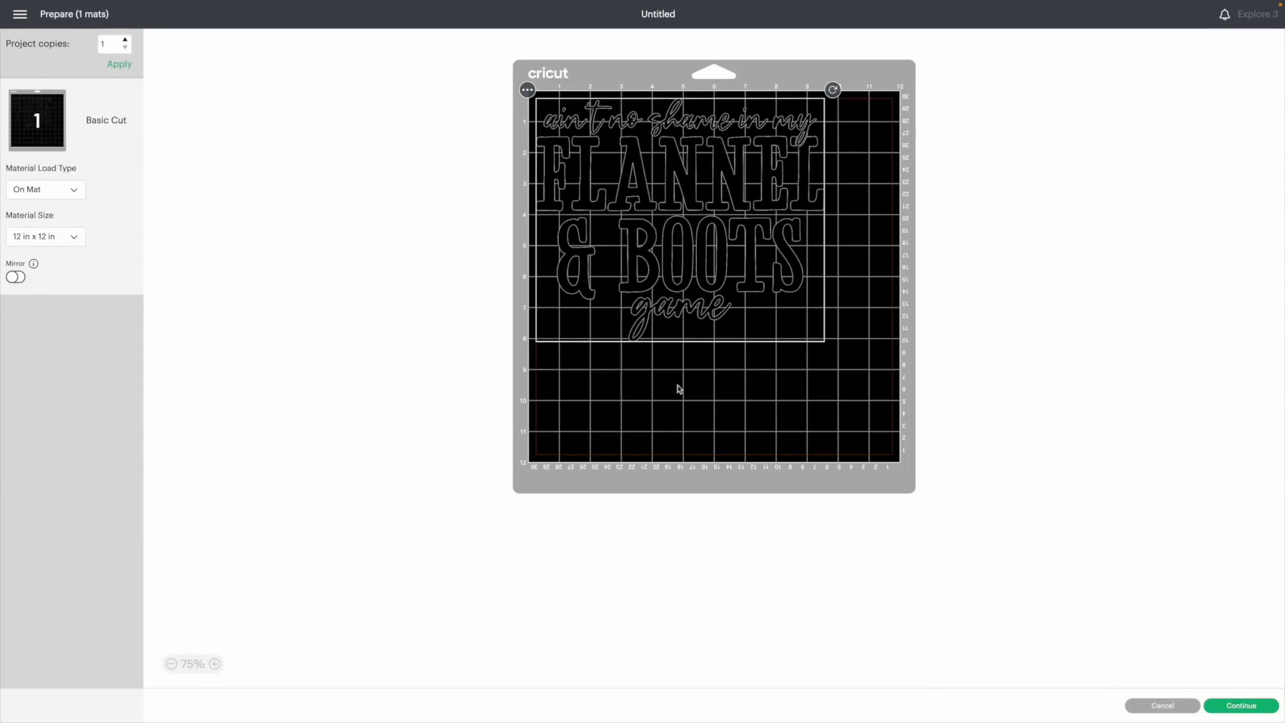
# - Try moving the design around the mat and back to its starting corner, and turn mirroring on and off again
pyautogui.moveTo(647, 227)
pyautogui.mouseDown()
pyautogui.moveTo(694, 279)
pyautogui.moveTo(701, 345)
pyautogui.moveTo(665, 245)
pyautogui.moveTo(625, 201)
pyautogui.moveTo(741, 363)
pyautogui.moveTo(662, 218)
pyautogui.mouseUp()
pyautogui.moveTo(646, 183); pyautogui.dragTo(671, 207)
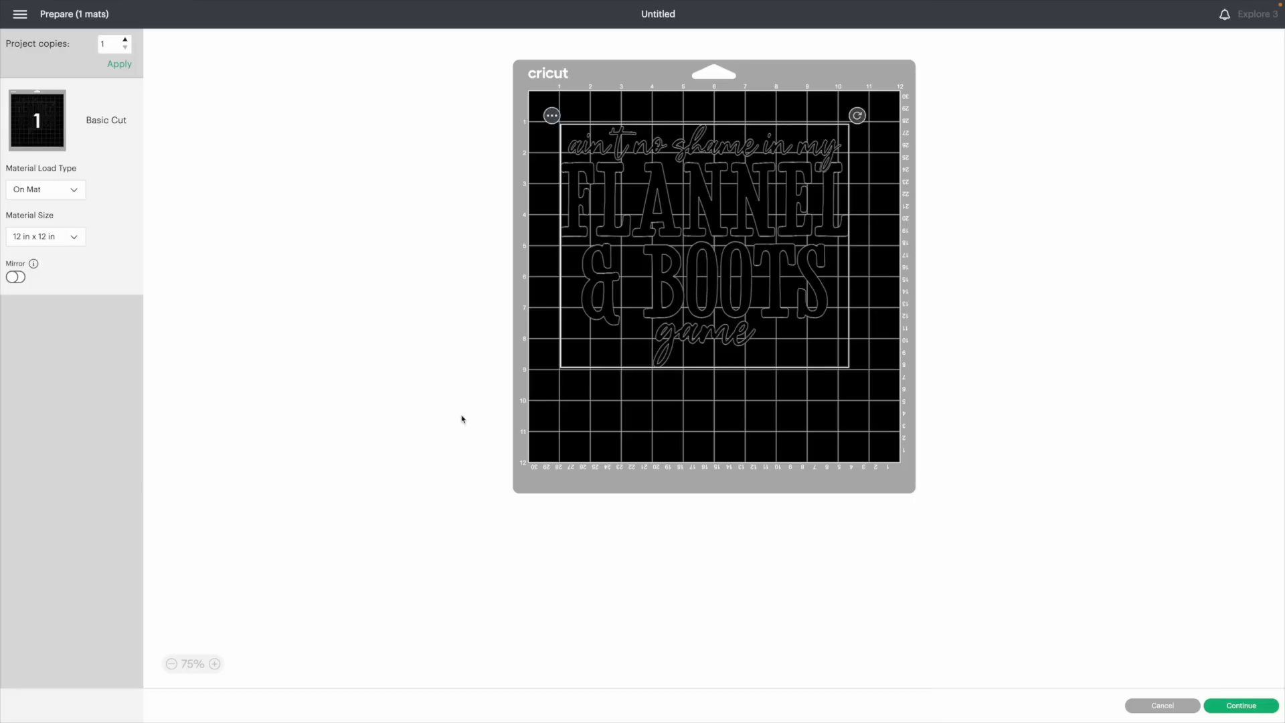
pyautogui.moveTo(695, 221); pyautogui.dragTo(629, 168)
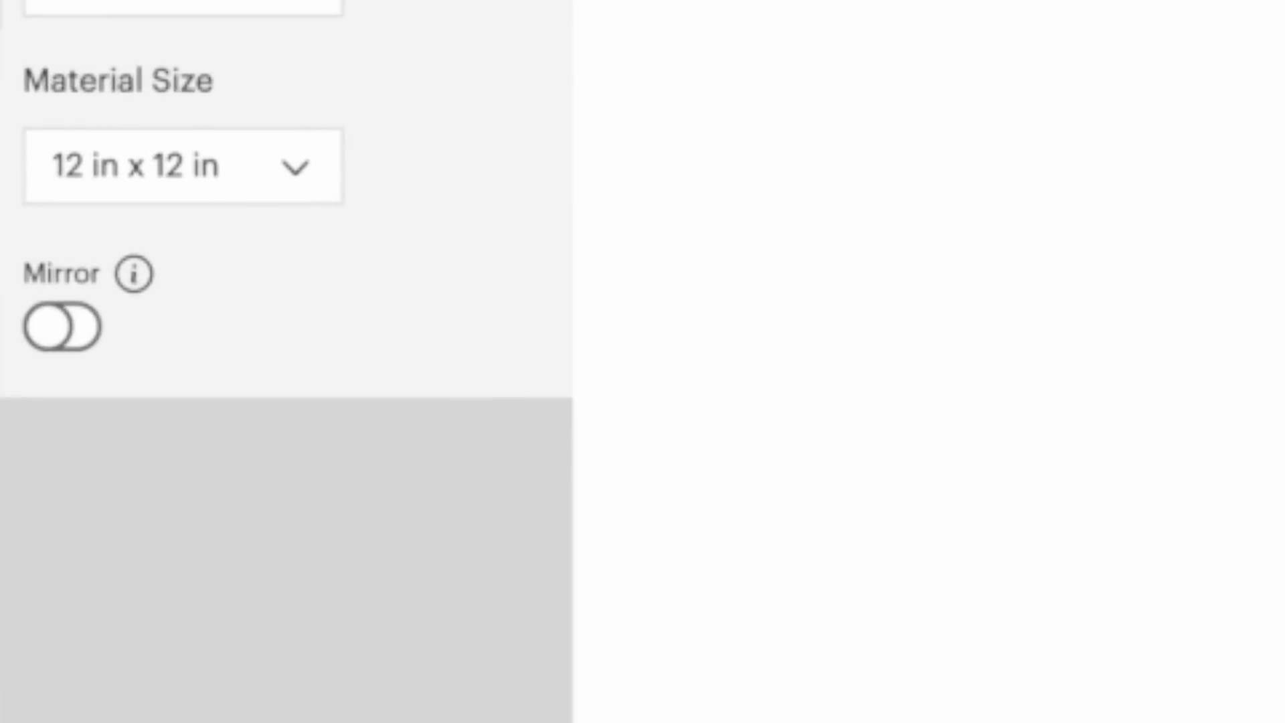
pyautogui.click(78, 328)
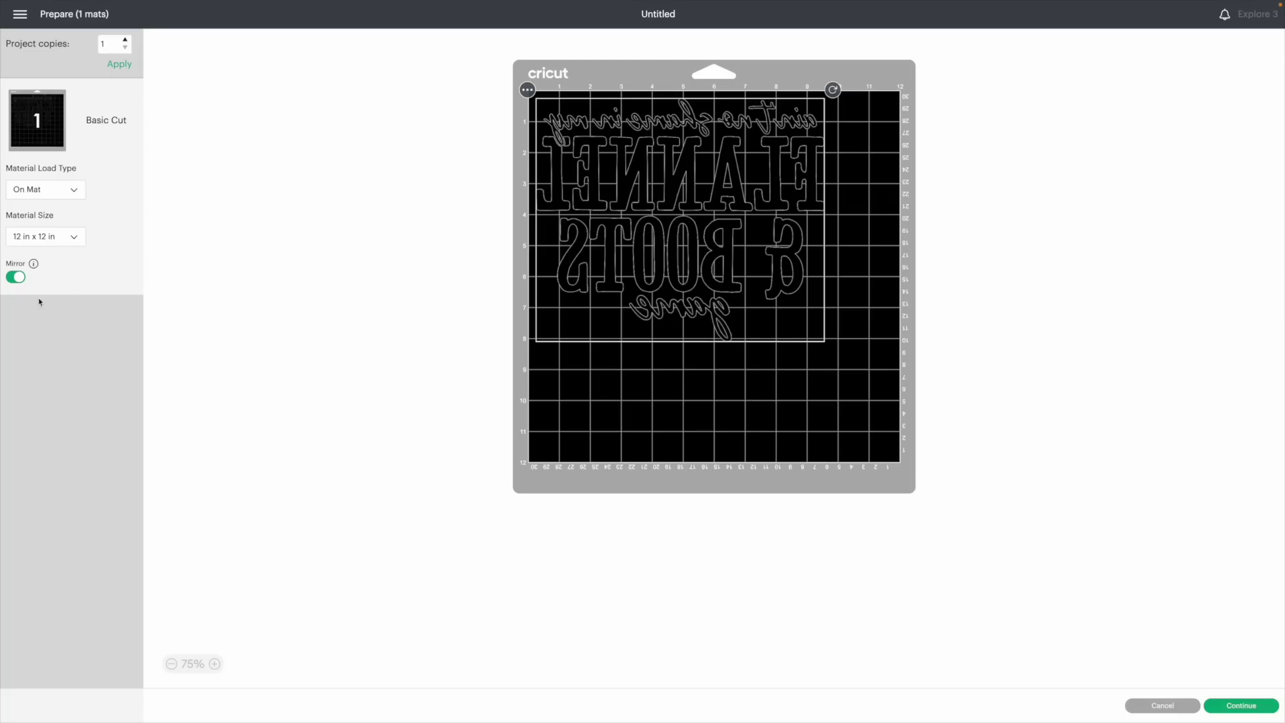
pyautogui.click(20, 279)
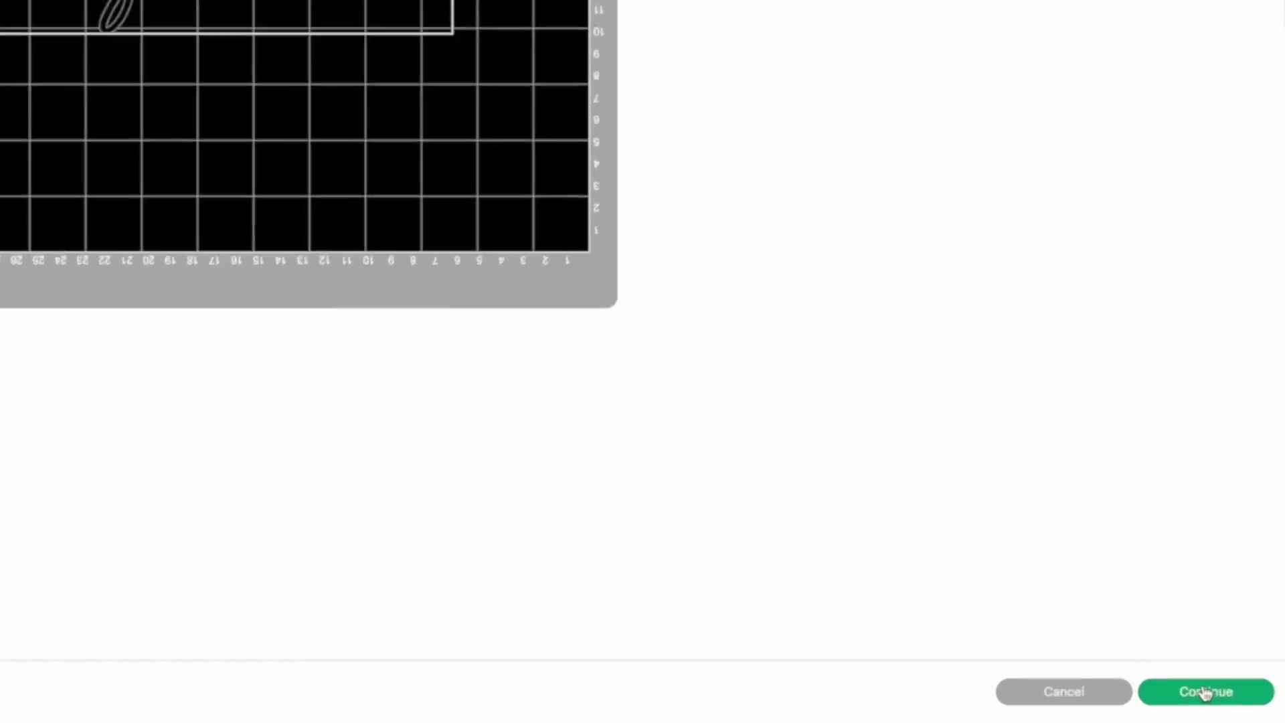
# - Continue to the cutting setup and browse the popular and full lists of base materials
pyautogui.click(1205, 692)
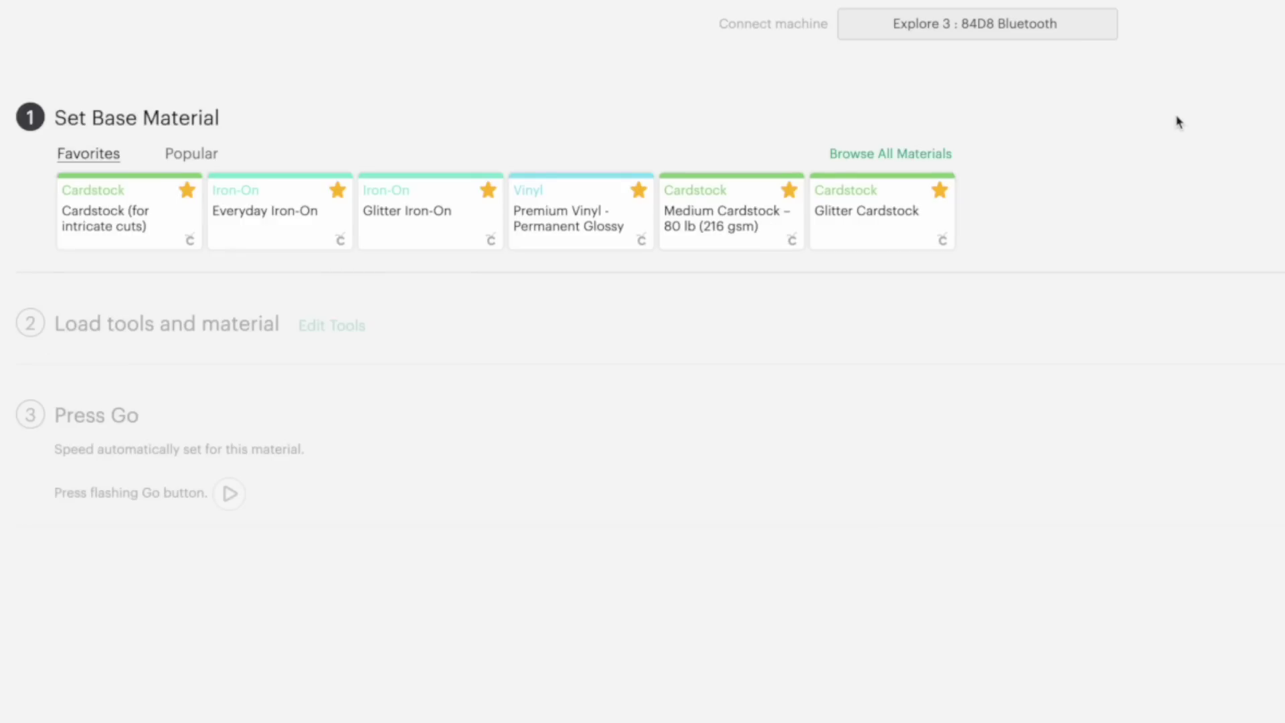
pyautogui.click(208, 155)
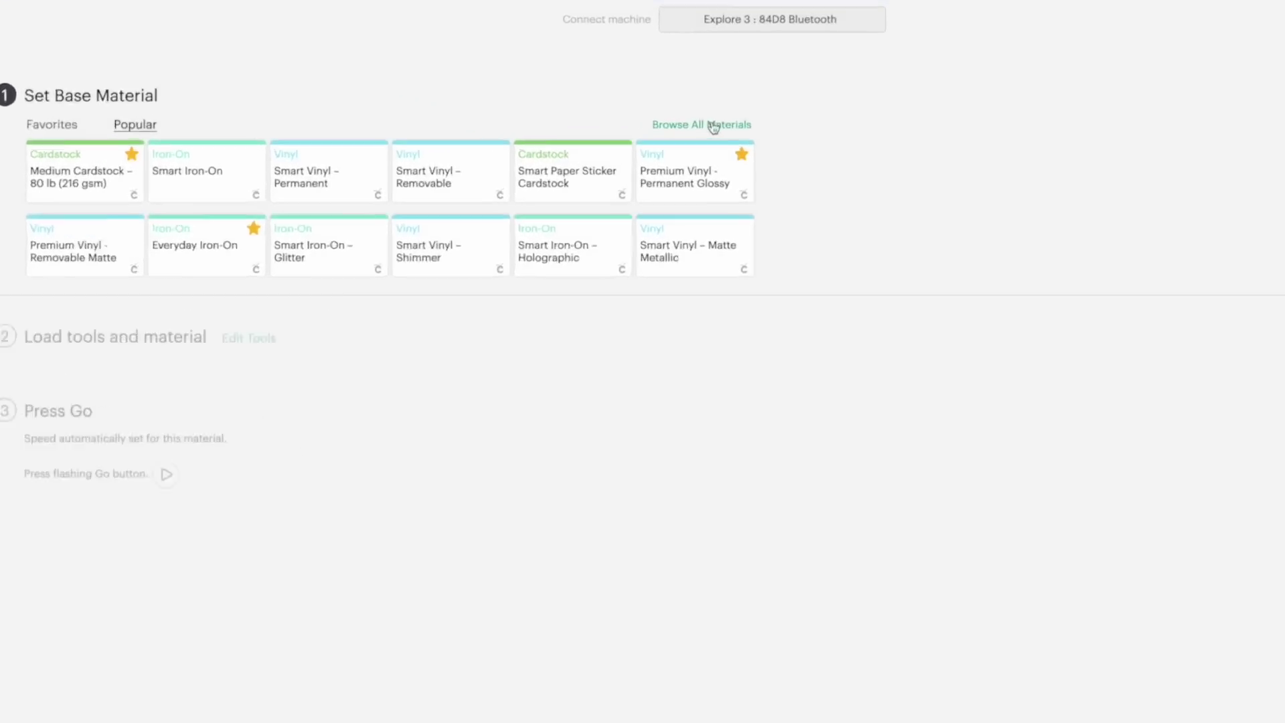
pyautogui.click(715, 125)
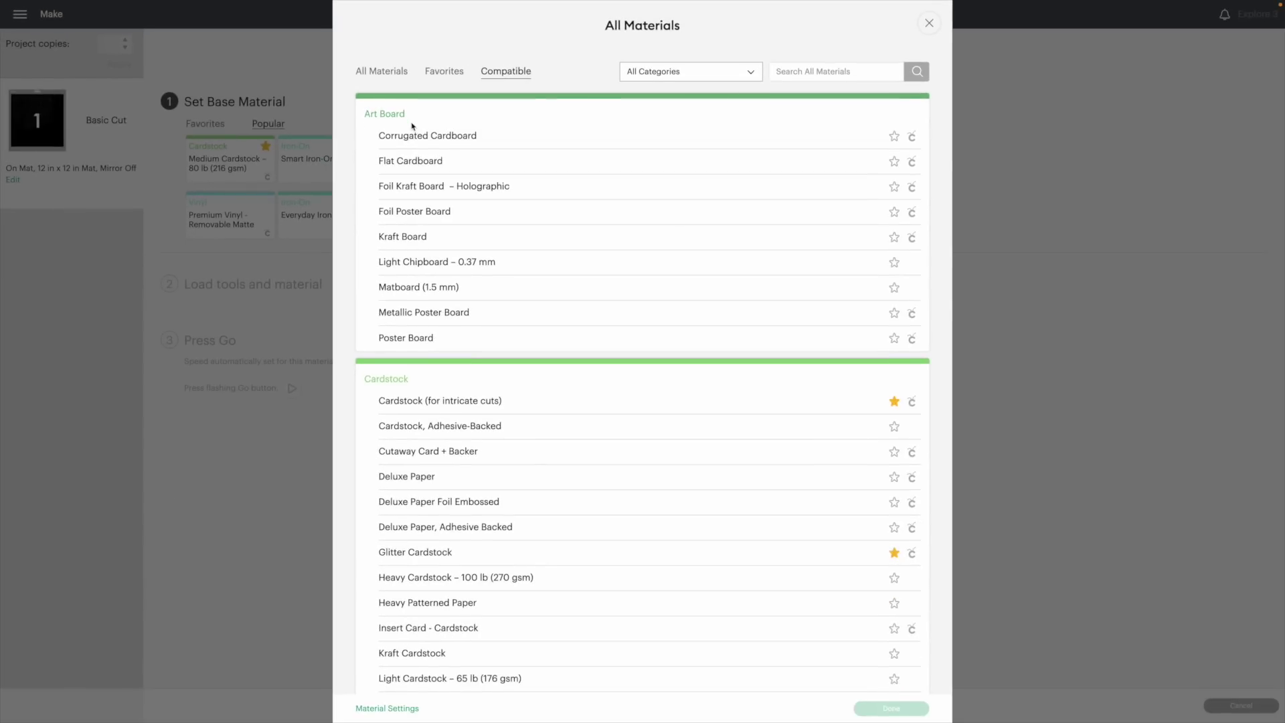
pyautogui.scroll(-5, 423, 379)
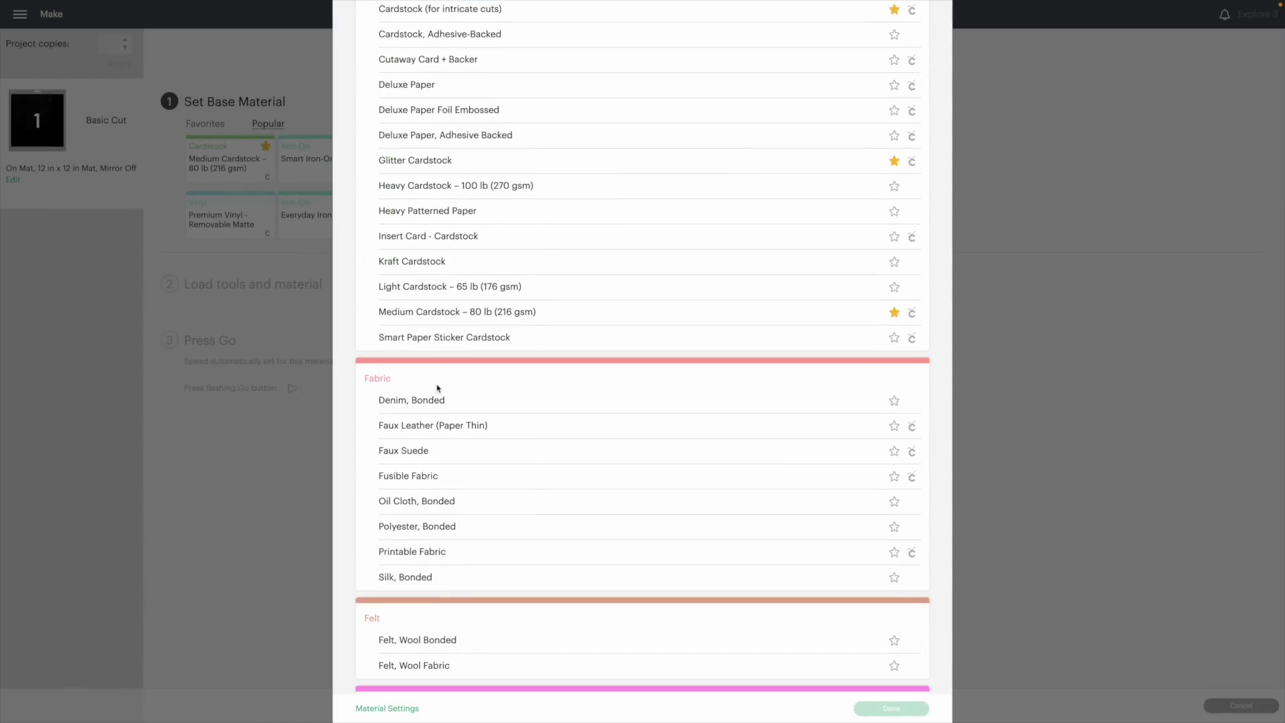
pyautogui.scroll(-4, 436, 387)
pyautogui.scroll(10, 438, 388)
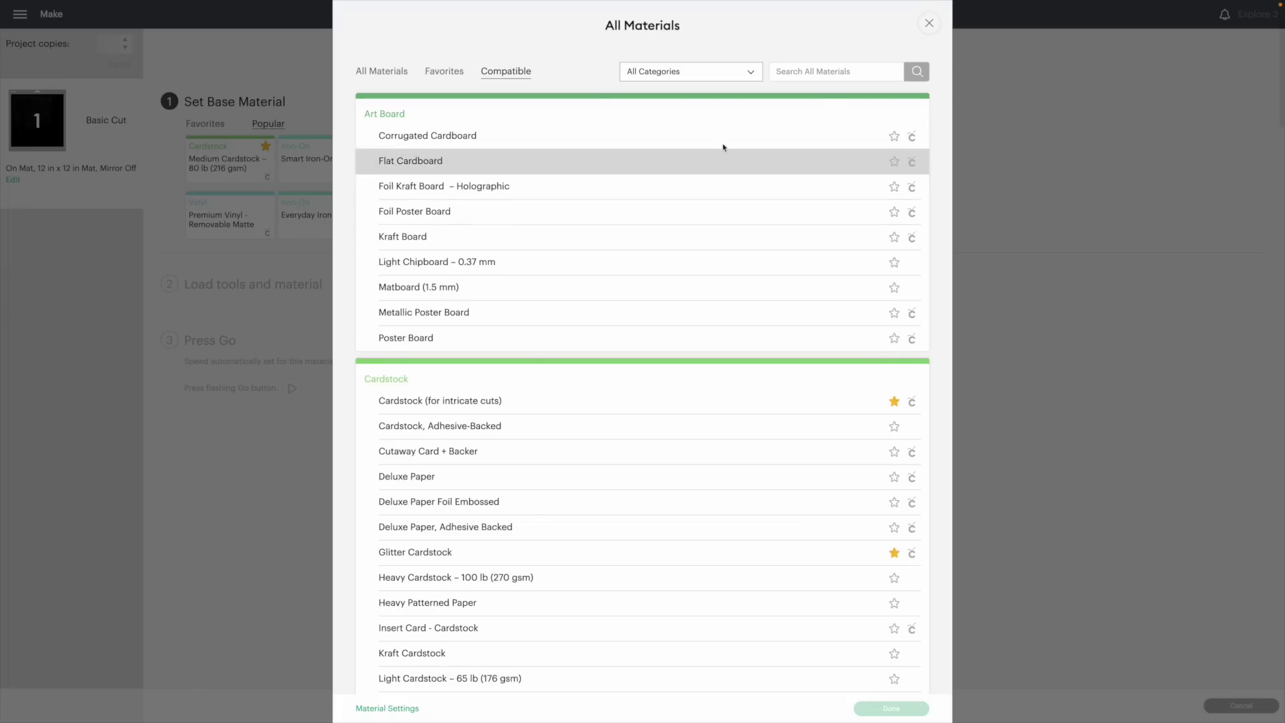
# - Search the compatible materials for "vinyl" and for "glitter"
pyautogui.click(829, 73)
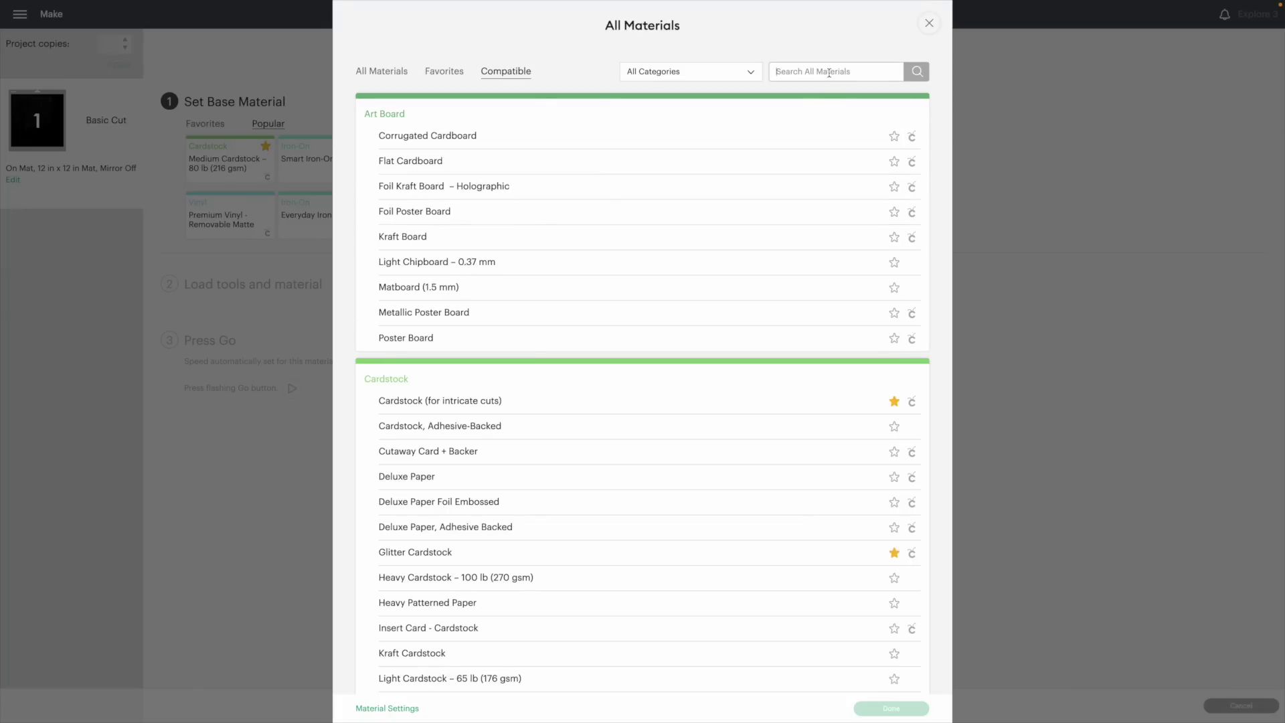
pyautogui.write('vinyl')
pyautogui.press('Return')
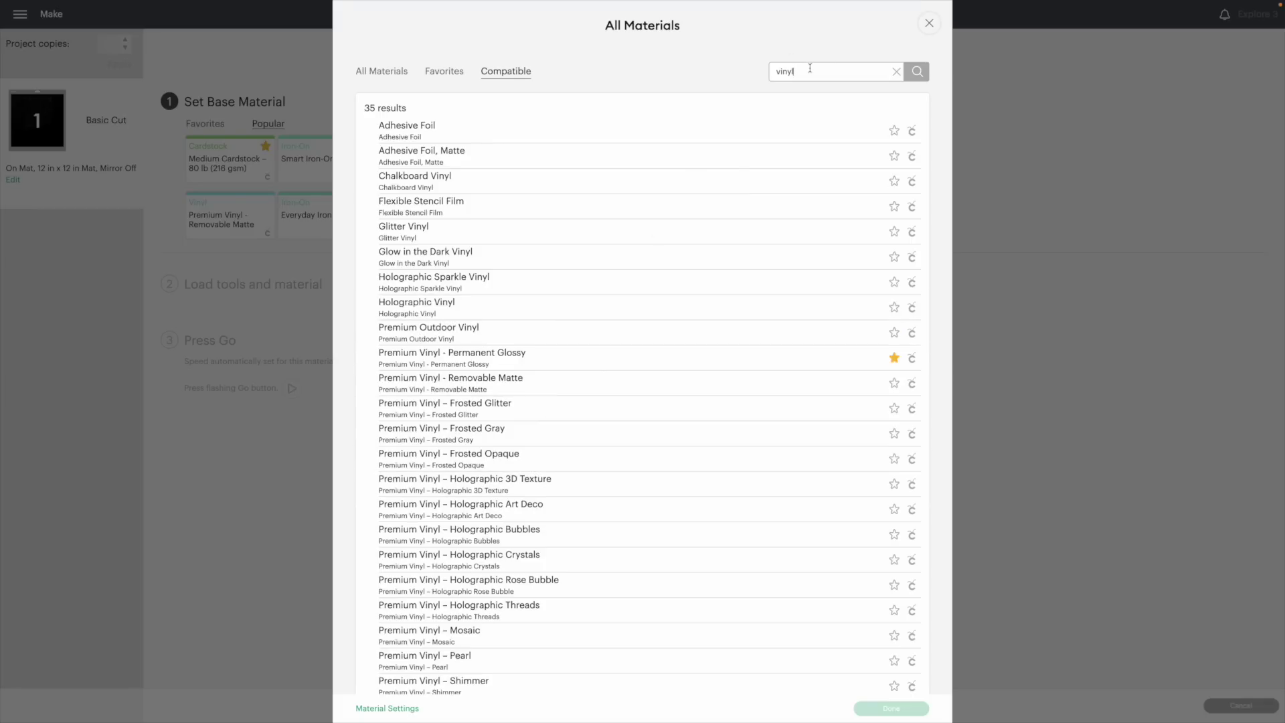
pyautogui.press('BackSpace')
pyautogui.write('glitter')
pyautogui.press('Return')
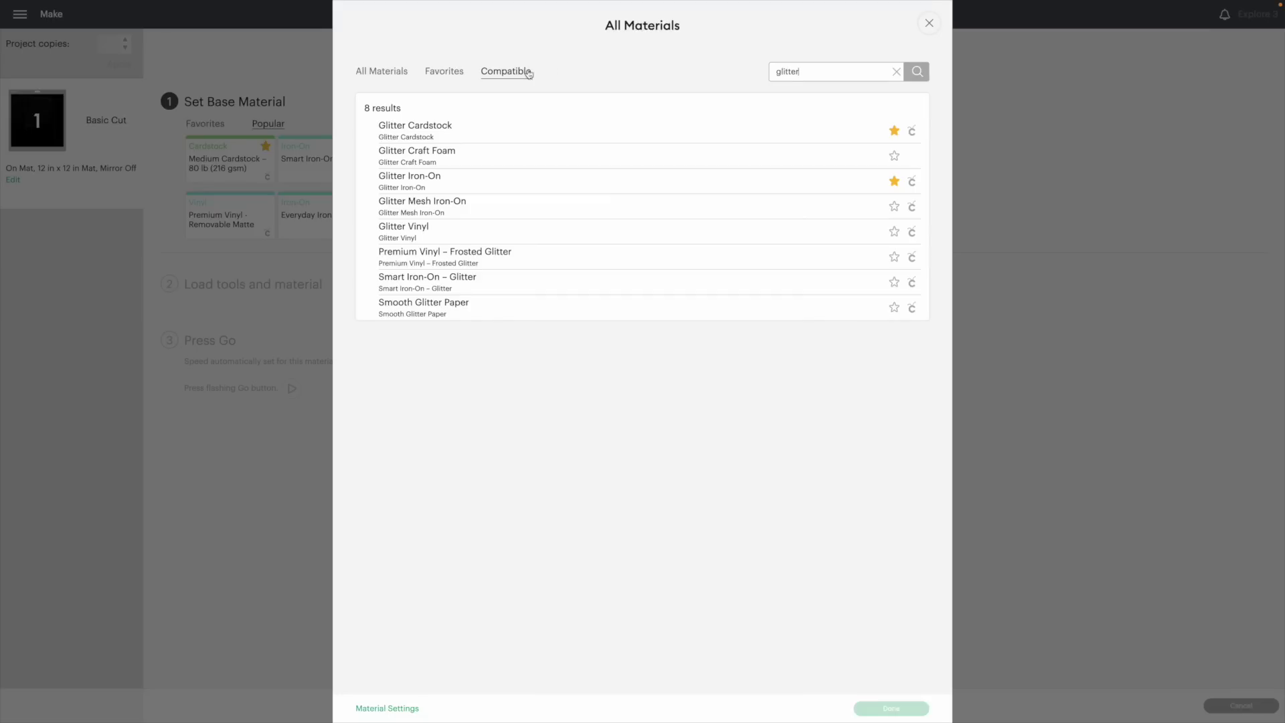
# - Search the materials for "vinyl" again and select Stencil Film – 0.4 mm as the base material
pyautogui.press('BackSpace')
pyautogui.press('BackSpace')
pyautogui.press('BackSpace')
pyautogui.press('BackSpace')
pyautogui.press('BackSpace')
pyautogui.write('viny')
pyautogui.press('Return')
pyautogui.scroll(-10, 598, 506)
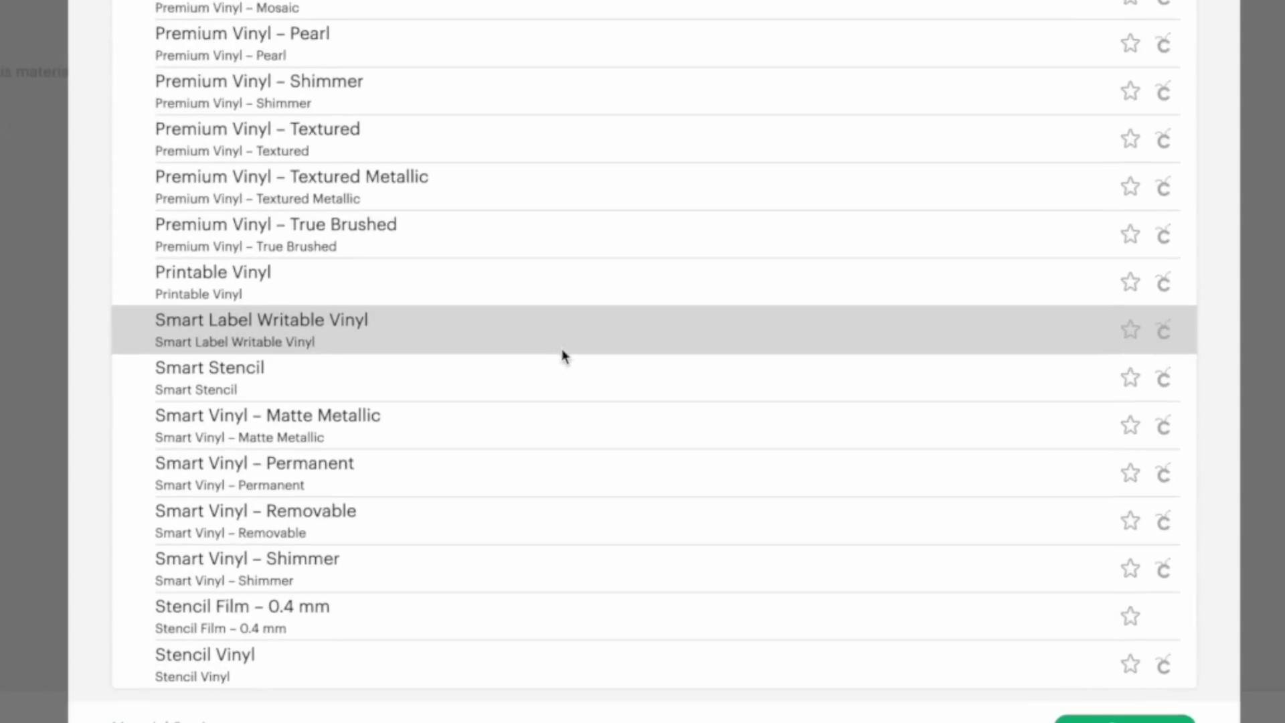
pyautogui.click(392, 613)
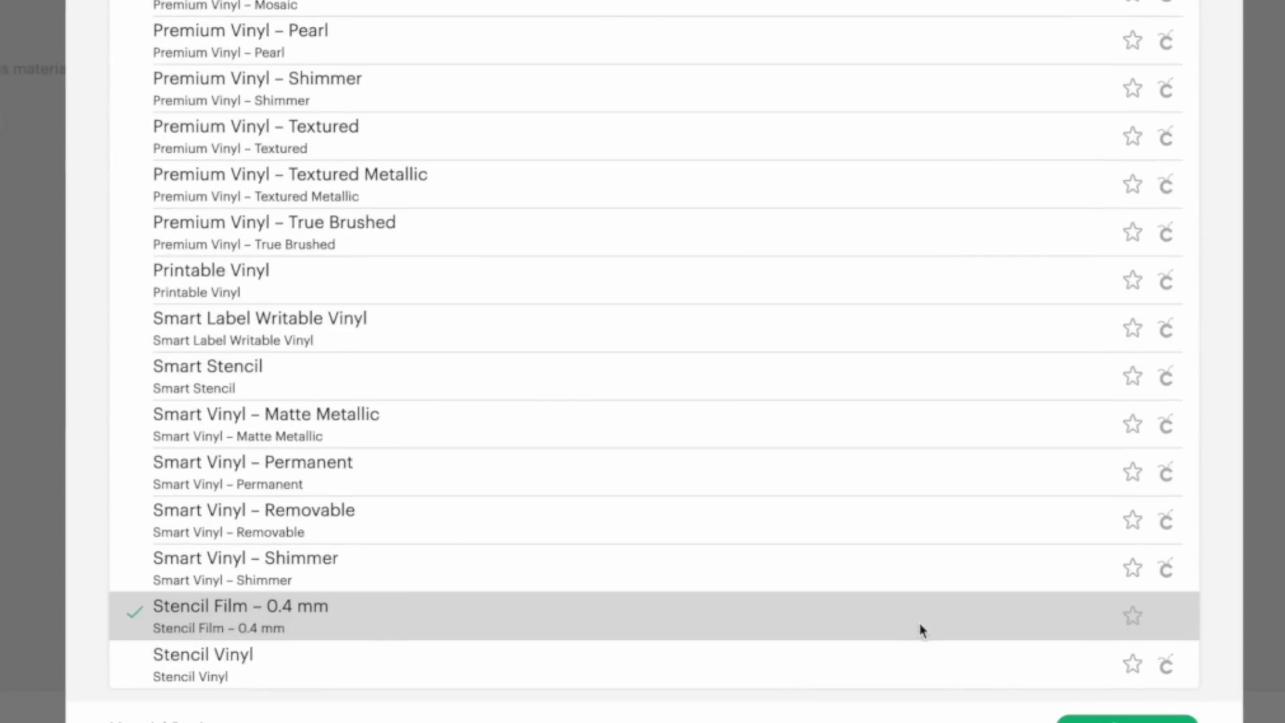
# - Confirm Stencil Film – 0.4 mm as the base material and return to the cutting setup
pyautogui.click(1134, 616)
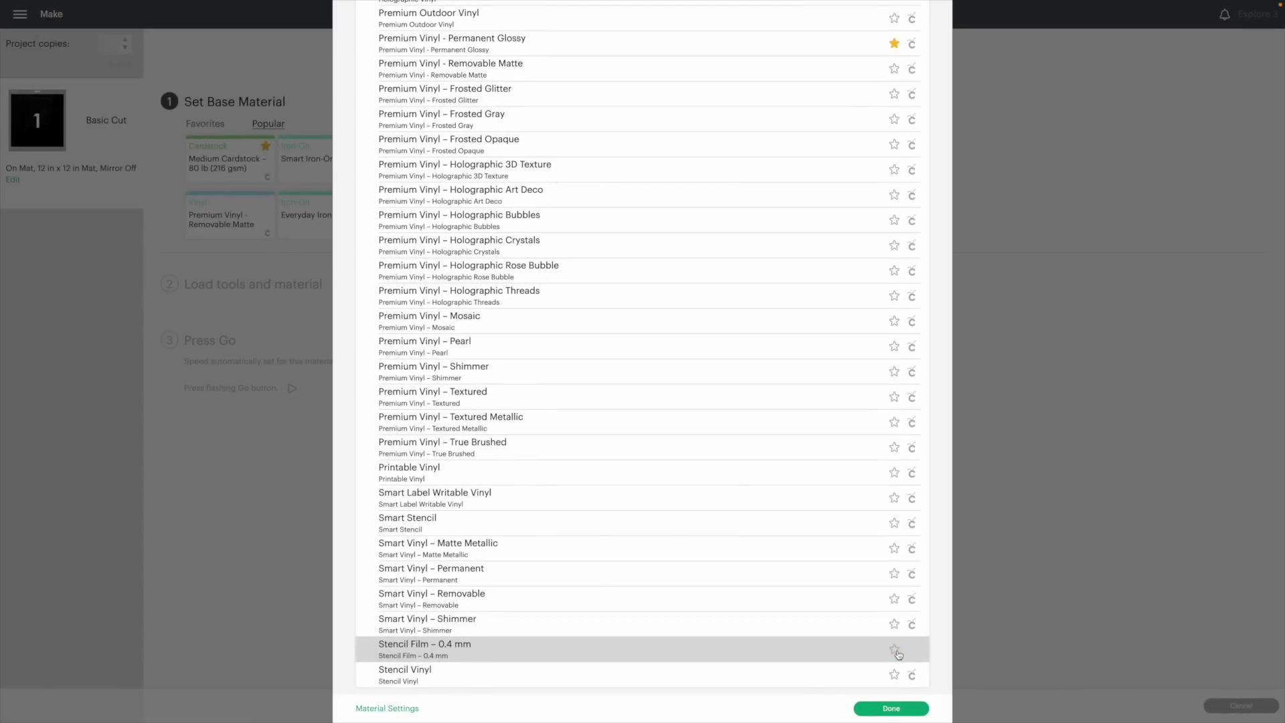
pyautogui.click(897, 709)
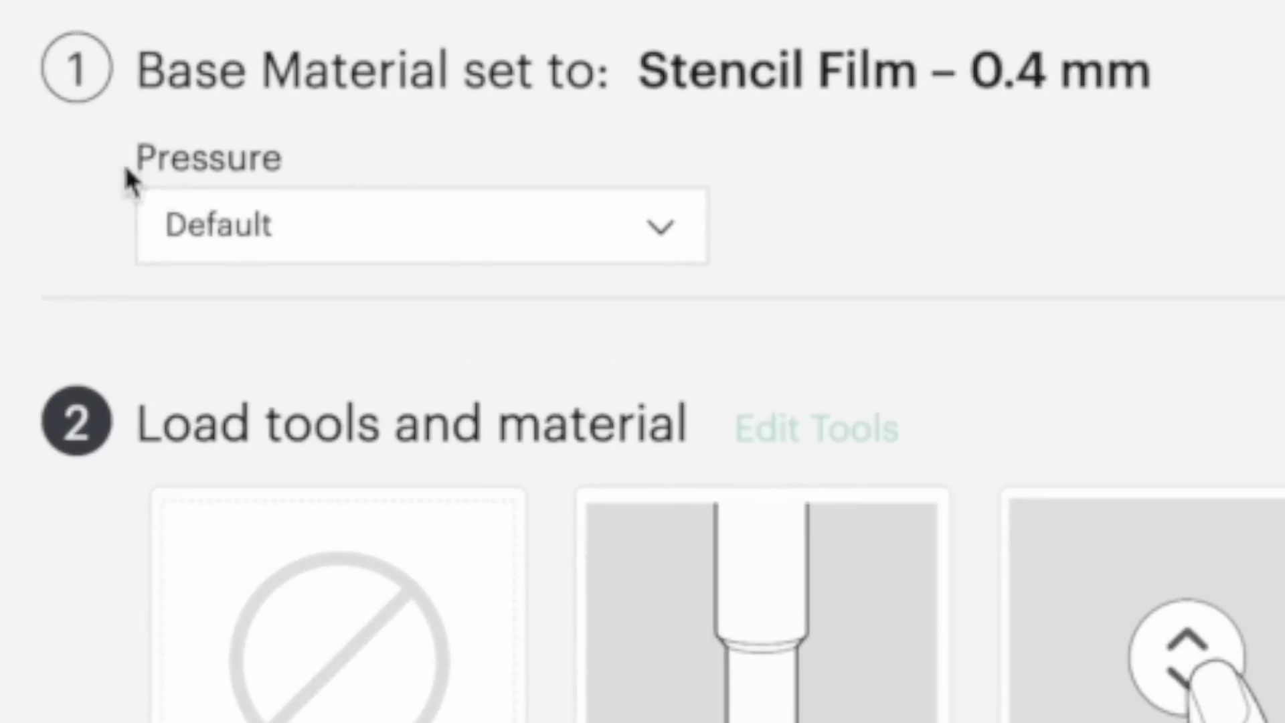
# - Try the More and Less cutting pressures for the stencil film, and return the pressure to Default
pyautogui.click(461, 246)
pyautogui.click(416, 325)
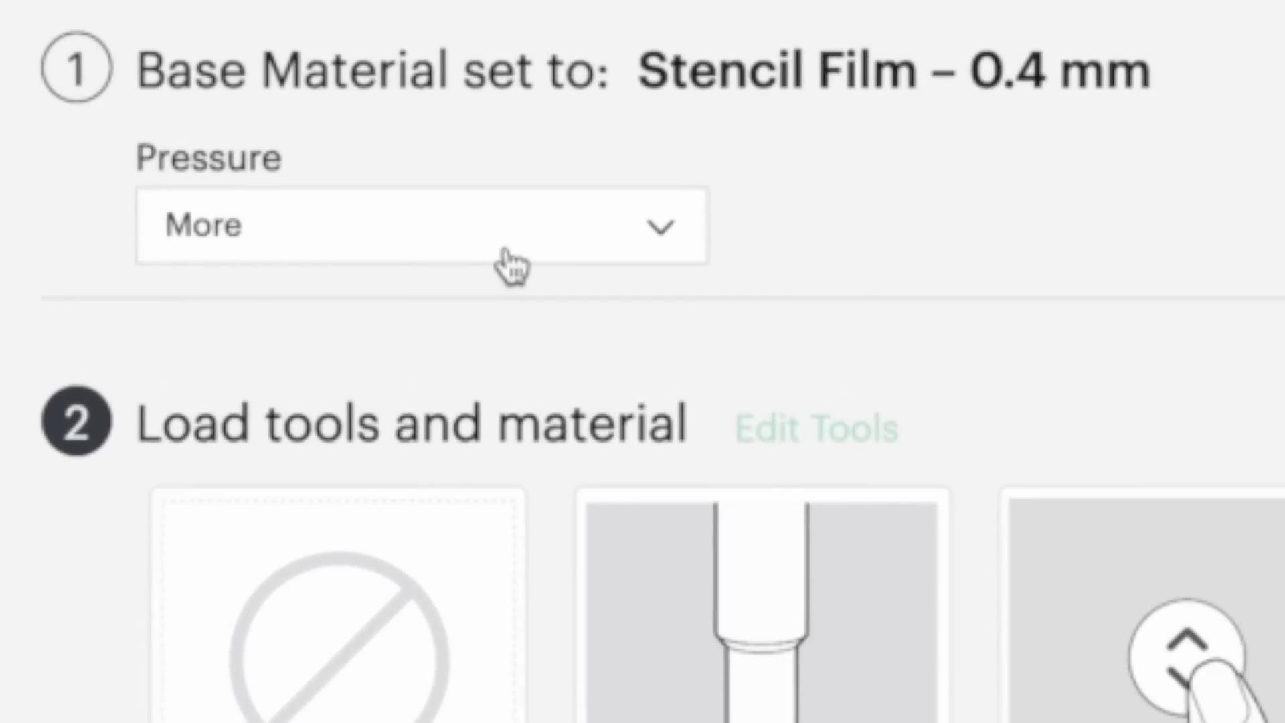
pyautogui.click(508, 263)
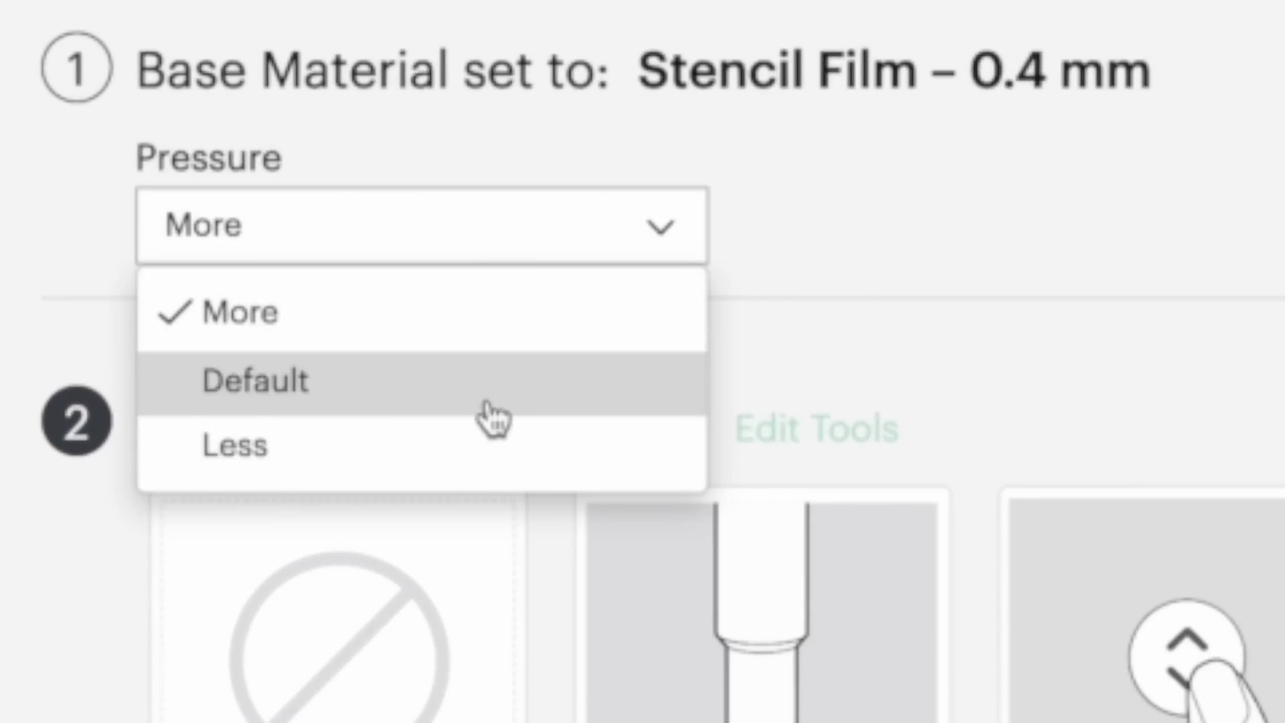
pyautogui.click(492, 452)
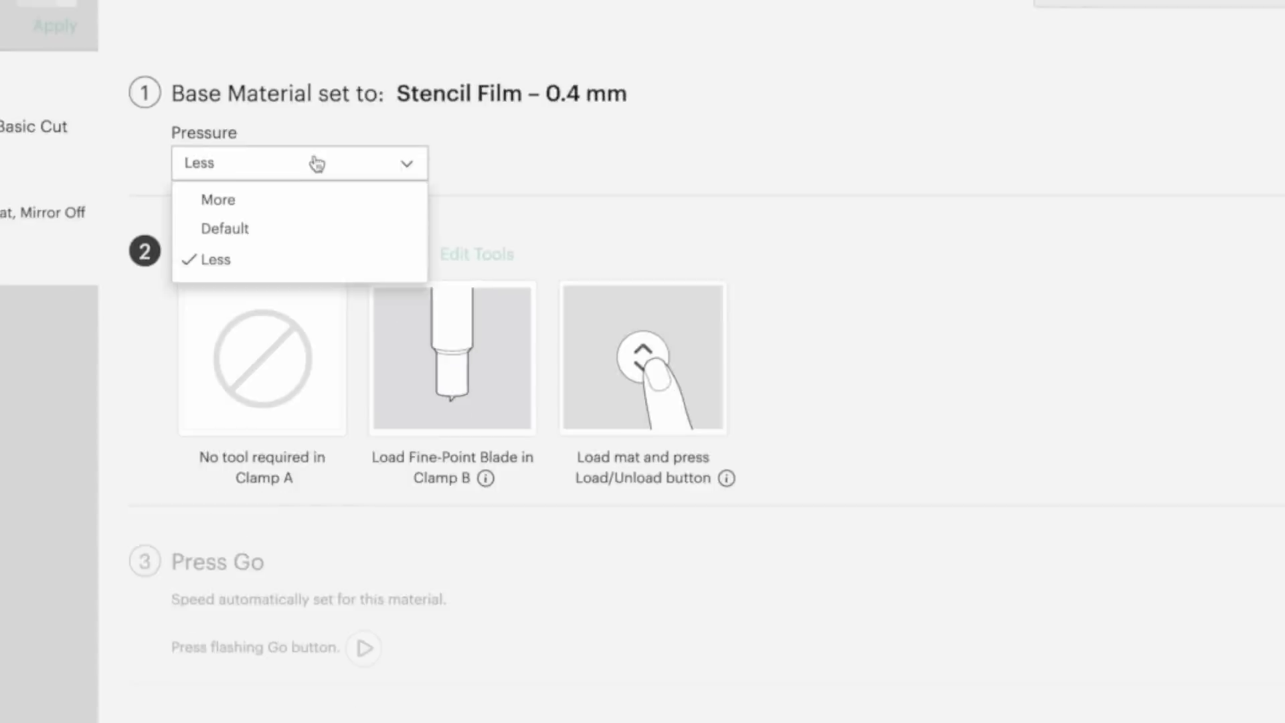
pyautogui.click(472, 225)
pyautogui.click(258, 176)
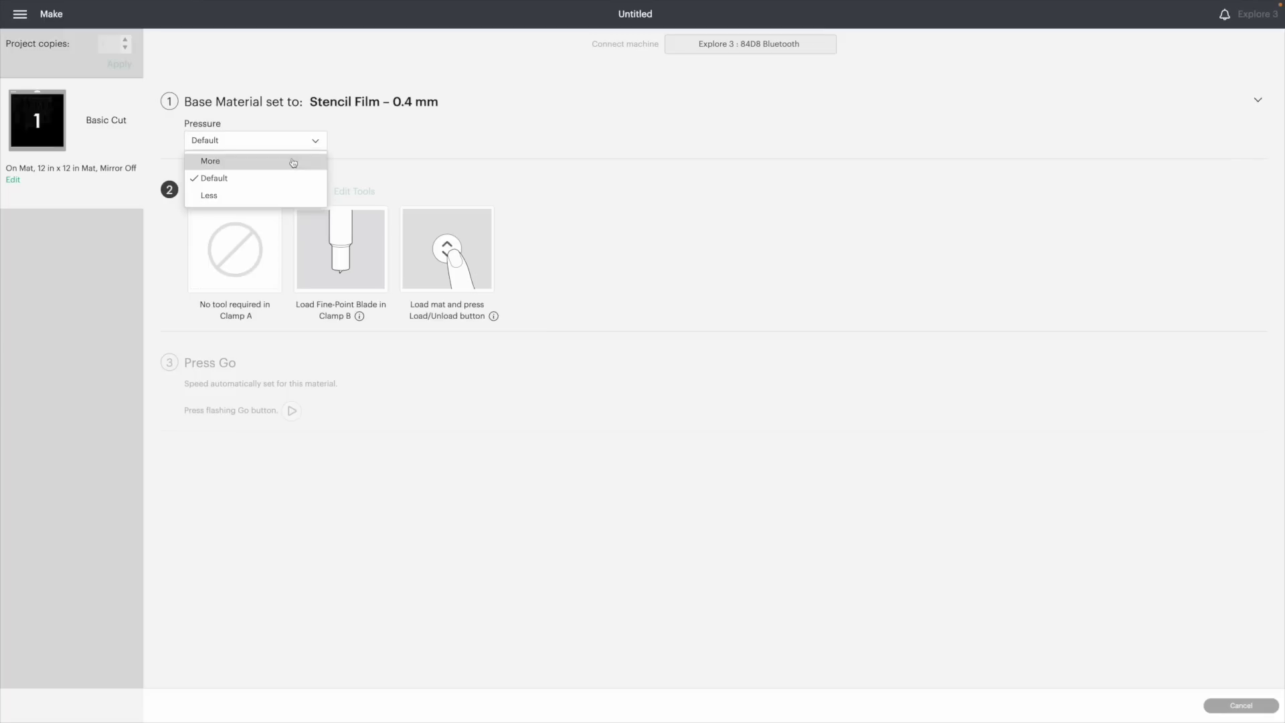
pyautogui.click(292, 161)
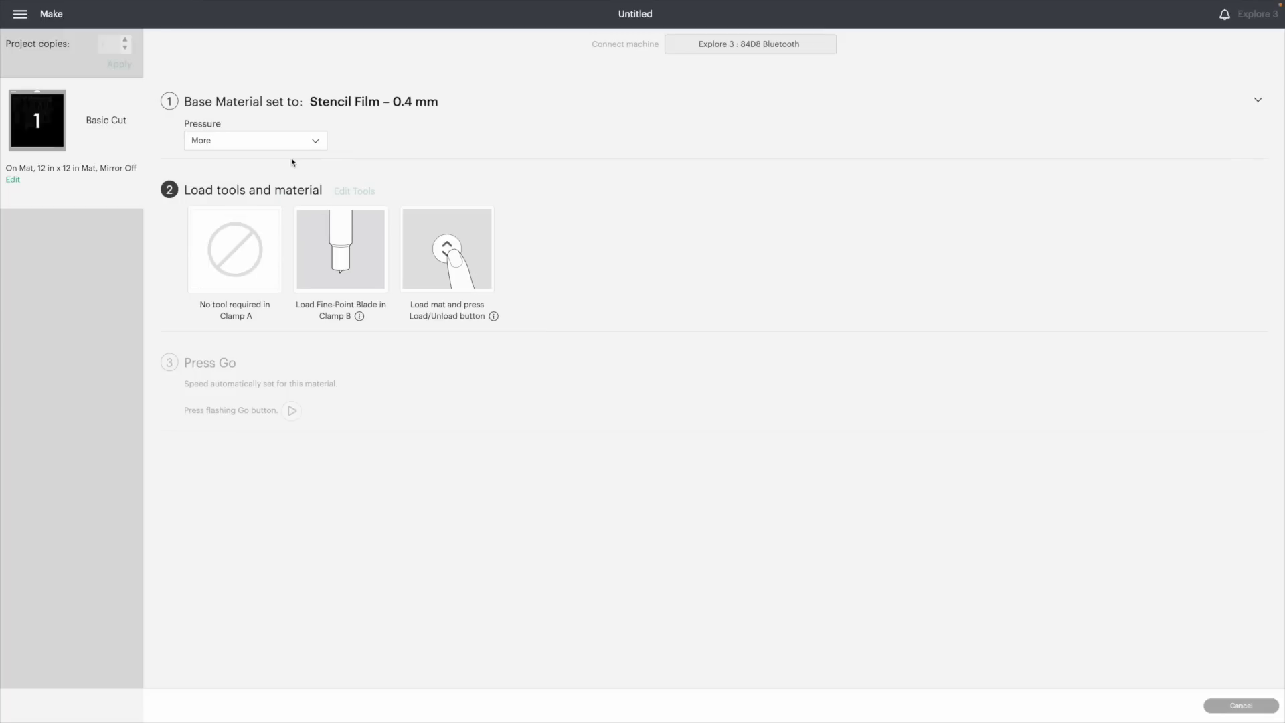
pyautogui.click(290, 149)
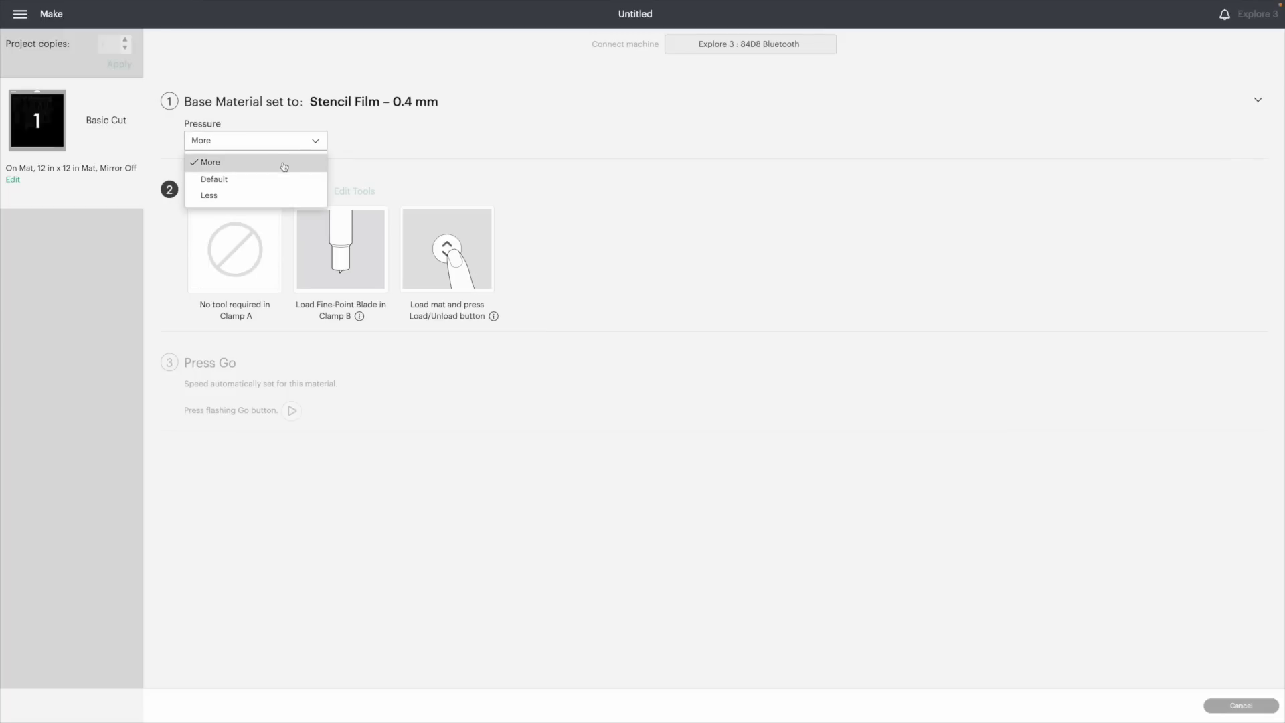
pyautogui.click(283, 177)
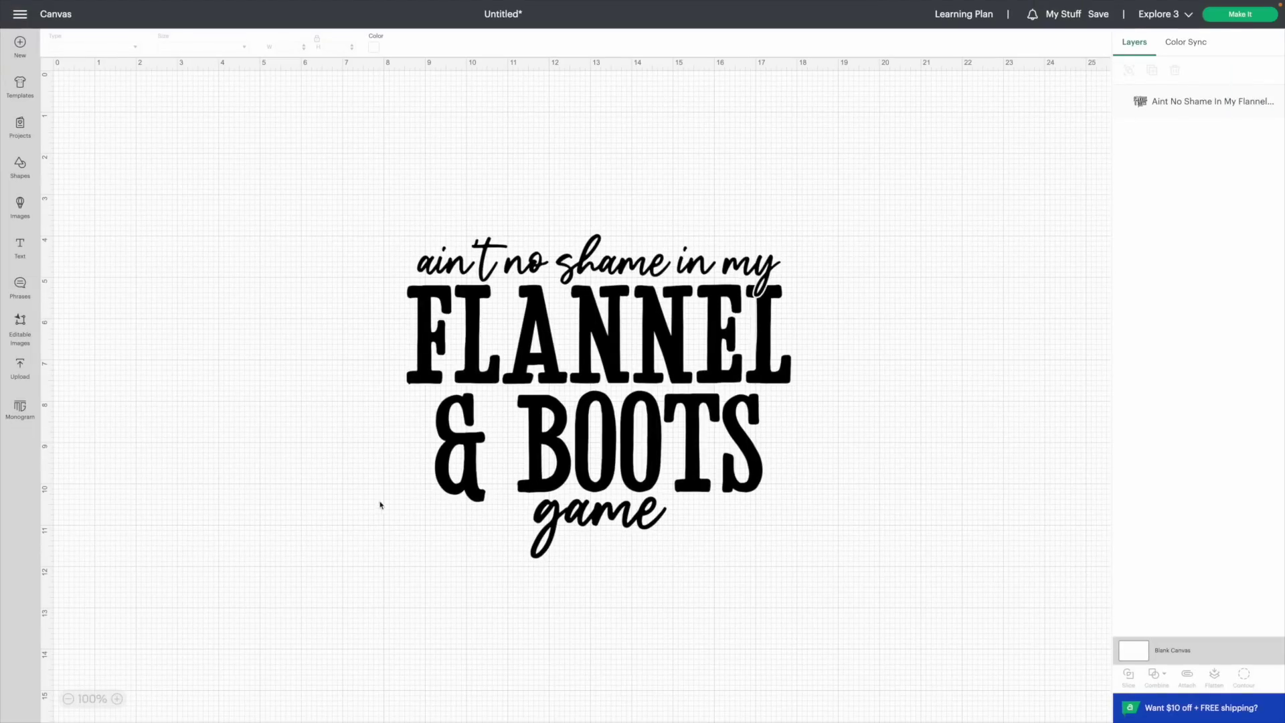
# - Enlarge the Flannel & Boots design on the canvas to about 16.73 × 14.12 in and reposition it
pyautogui.click(522, 415)
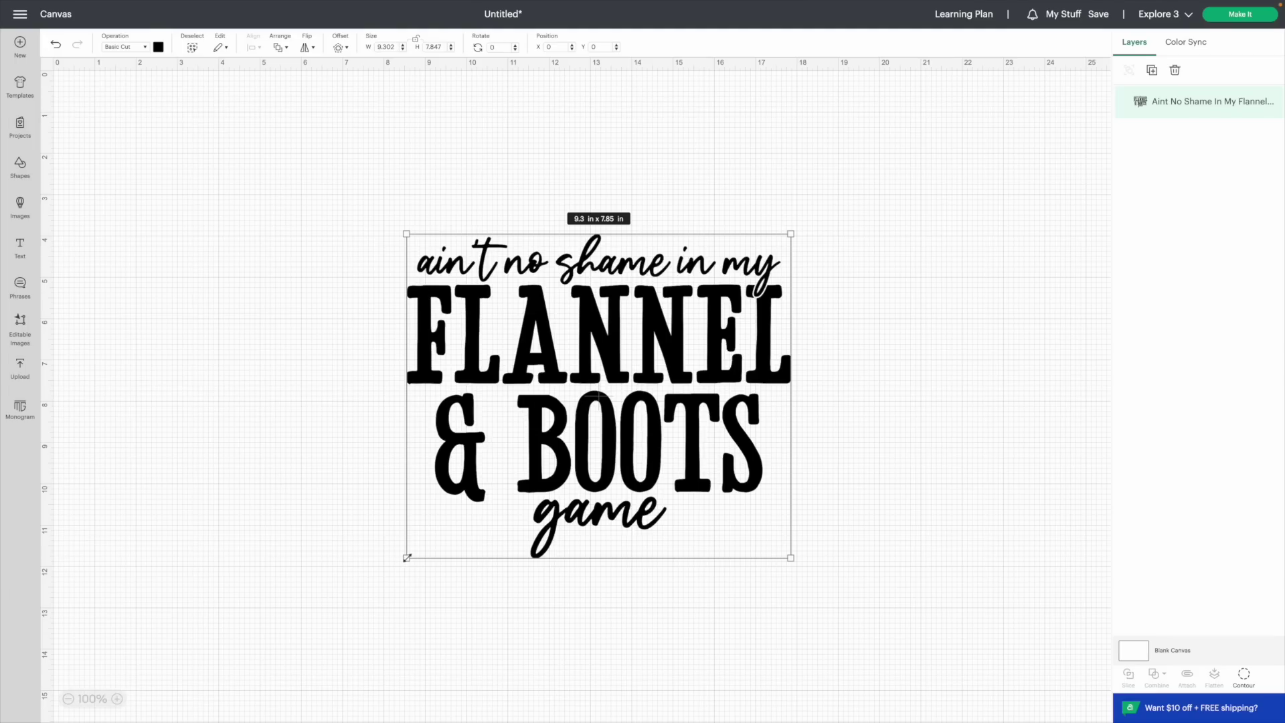
pyautogui.moveTo(407, 558); pyautogui.dragTo(177, 722)
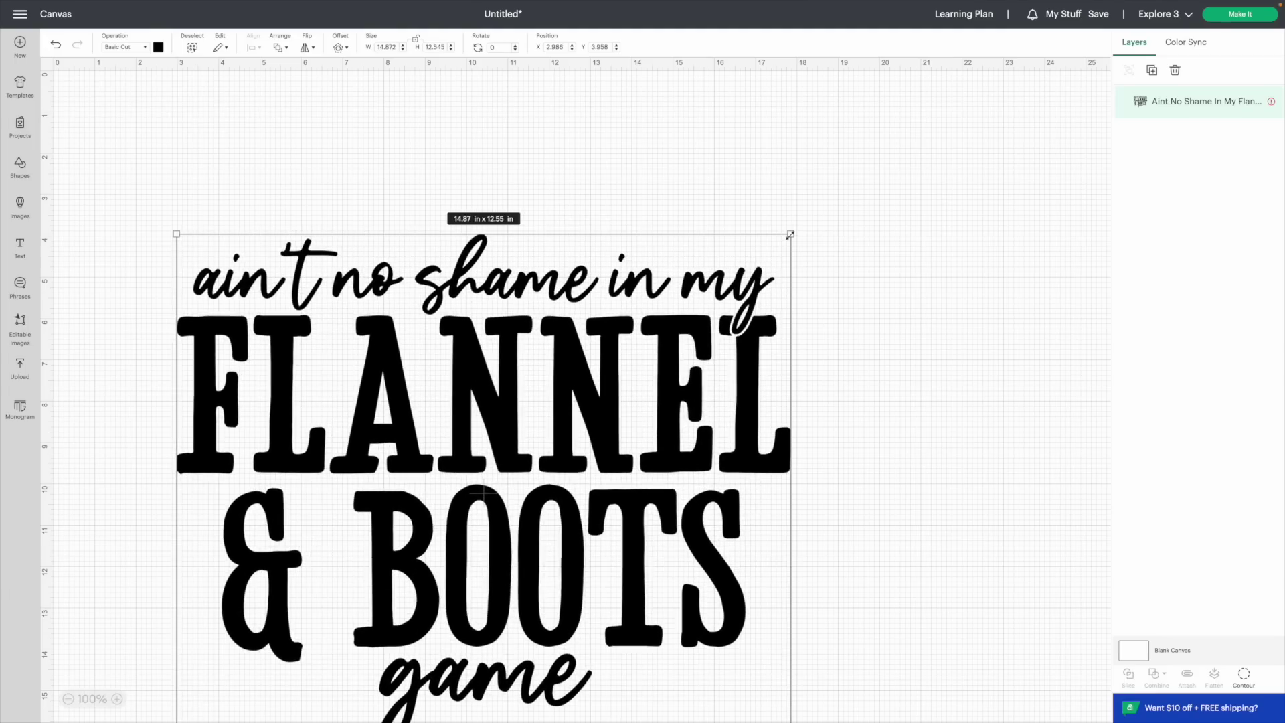
pyautogui.moveTo(790, 234); pyautogui.dragTo(867, 175)
pyautogui.moveTo(717, 314); pyautogui.dragTo(793, 254)
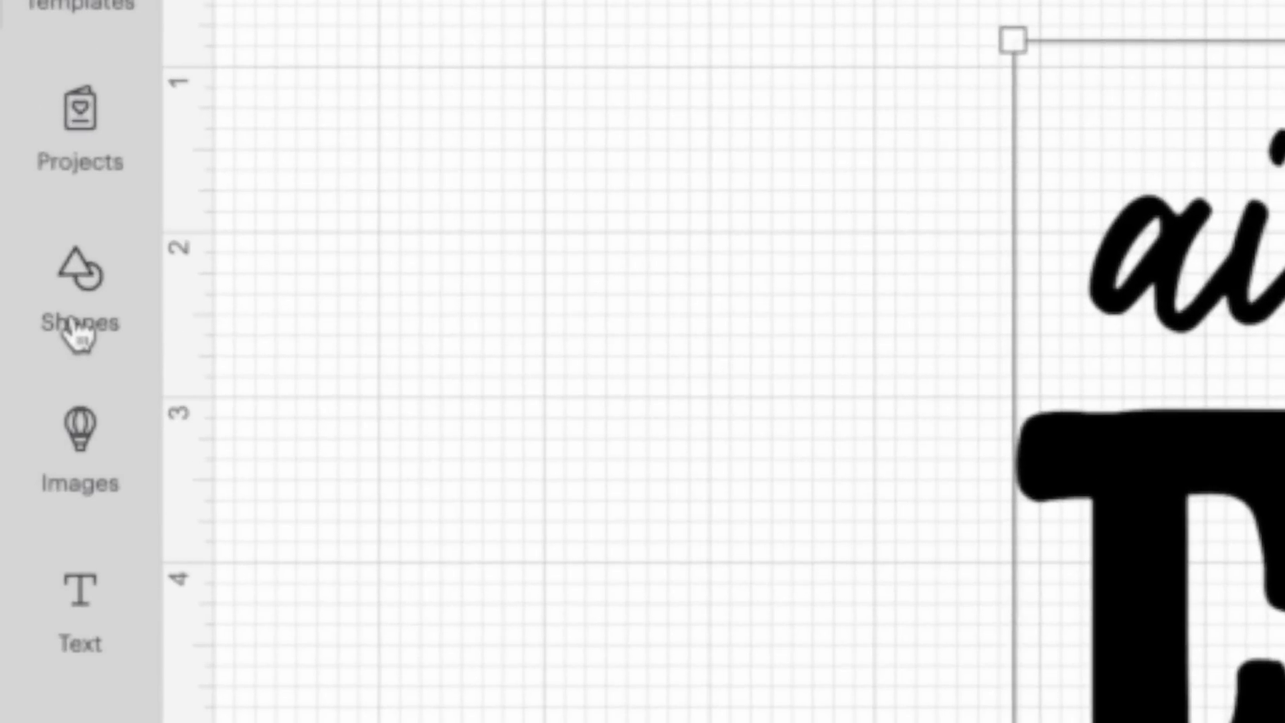
# - Add a square, enlarge it to about 14.78 × 14.78 in, and place it against the canvas's left edge
pyautogui.click(20, 176)
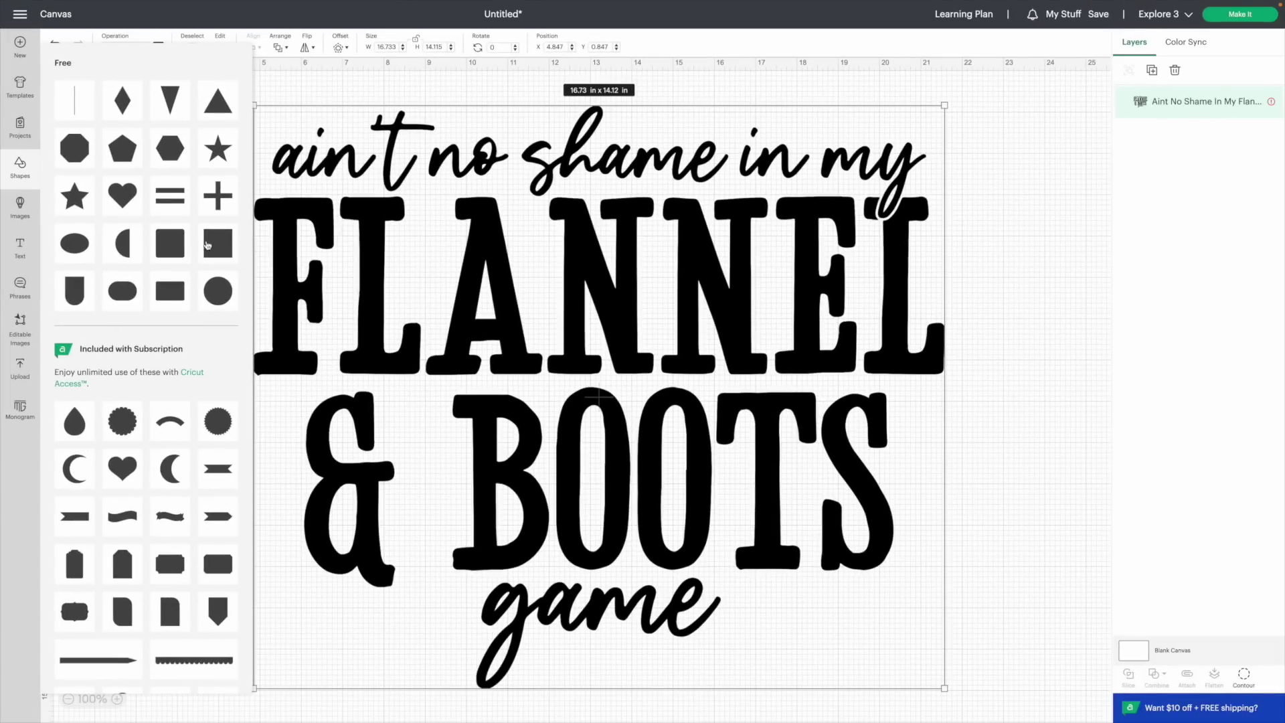
pyautogui.click(170, 243)
pyautogui.moveTo(152, 172); pyautogui.dragTo(683, 701)
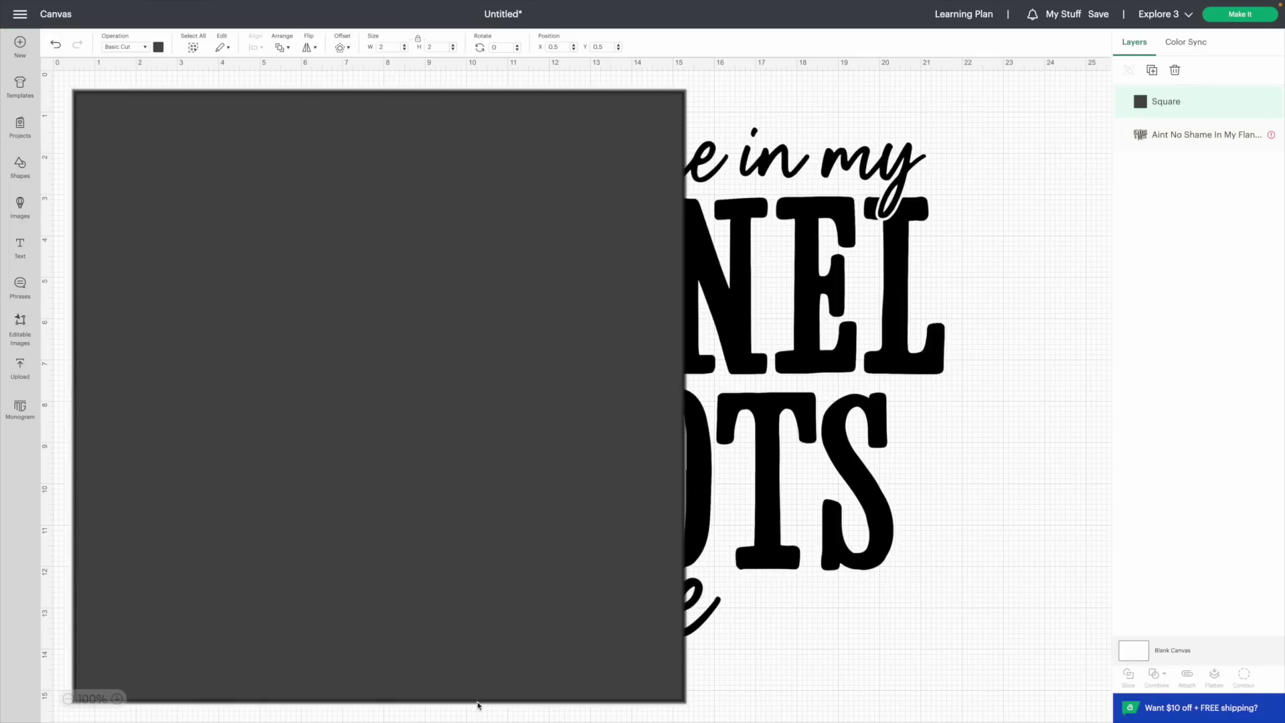
pyautogui.moveTo(423, 449); pyautogui.dragTo(355, 447)
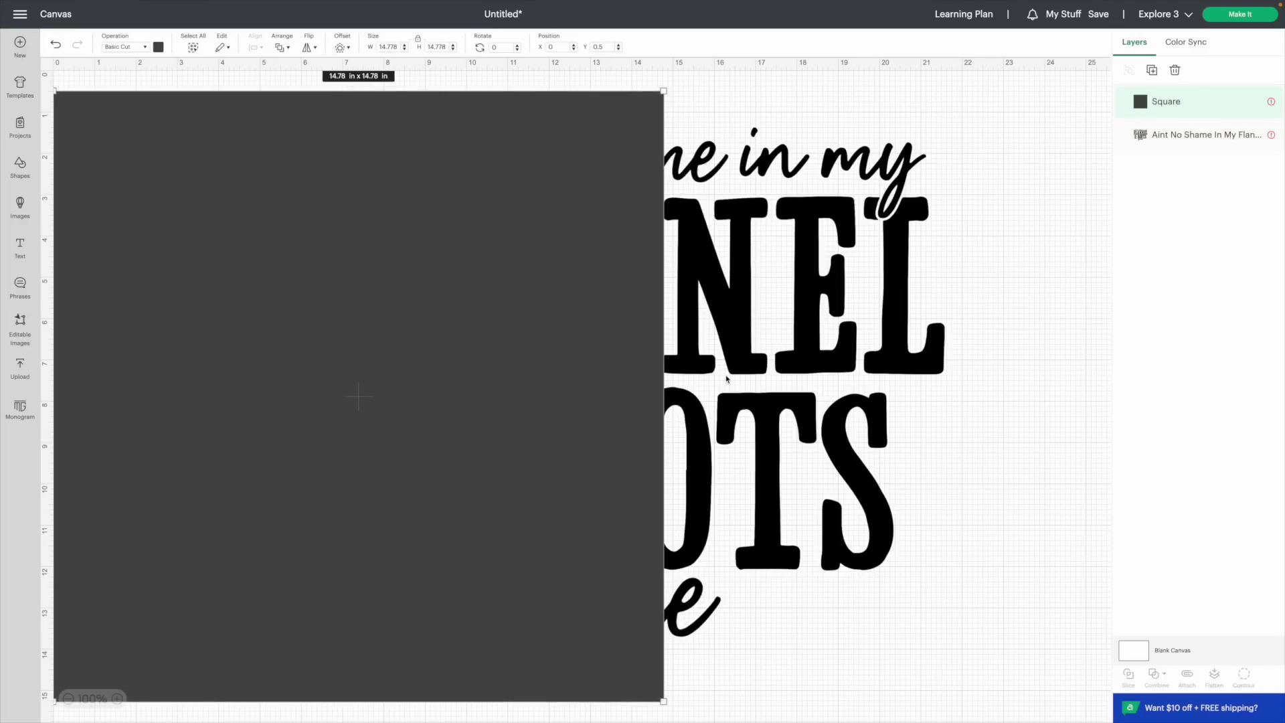
# - Bring the lettering in front of the square and position it so its right part extends past the square's edge
pyautogui.moveTo(727, 378); pyautogui.dragTo(827, 392)
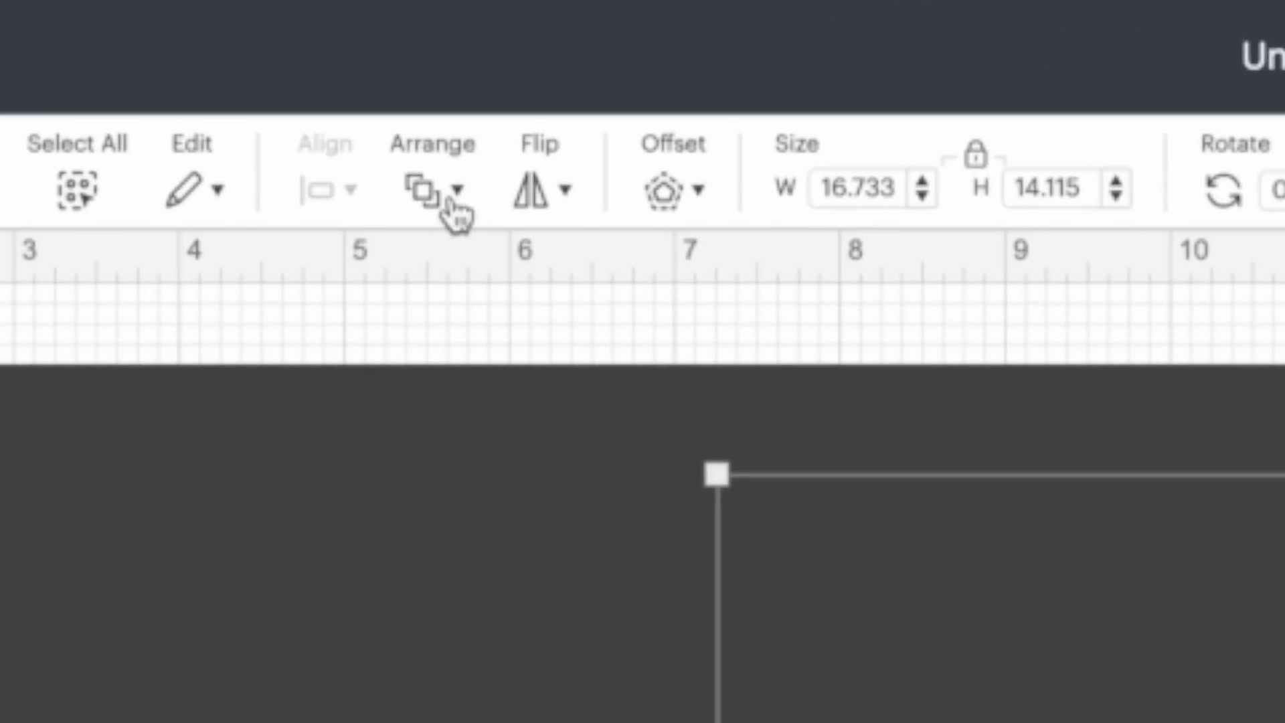
pyautogui.click(454, 193)
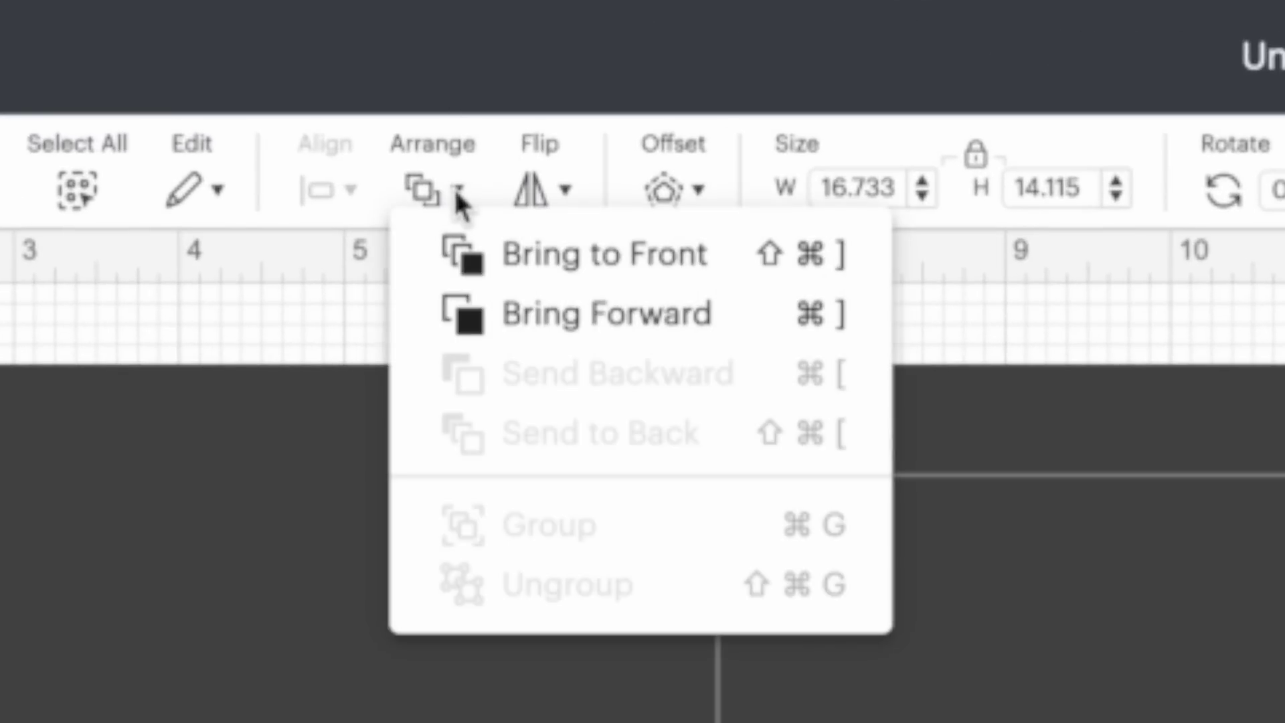
pyautogui.click(560, 282)
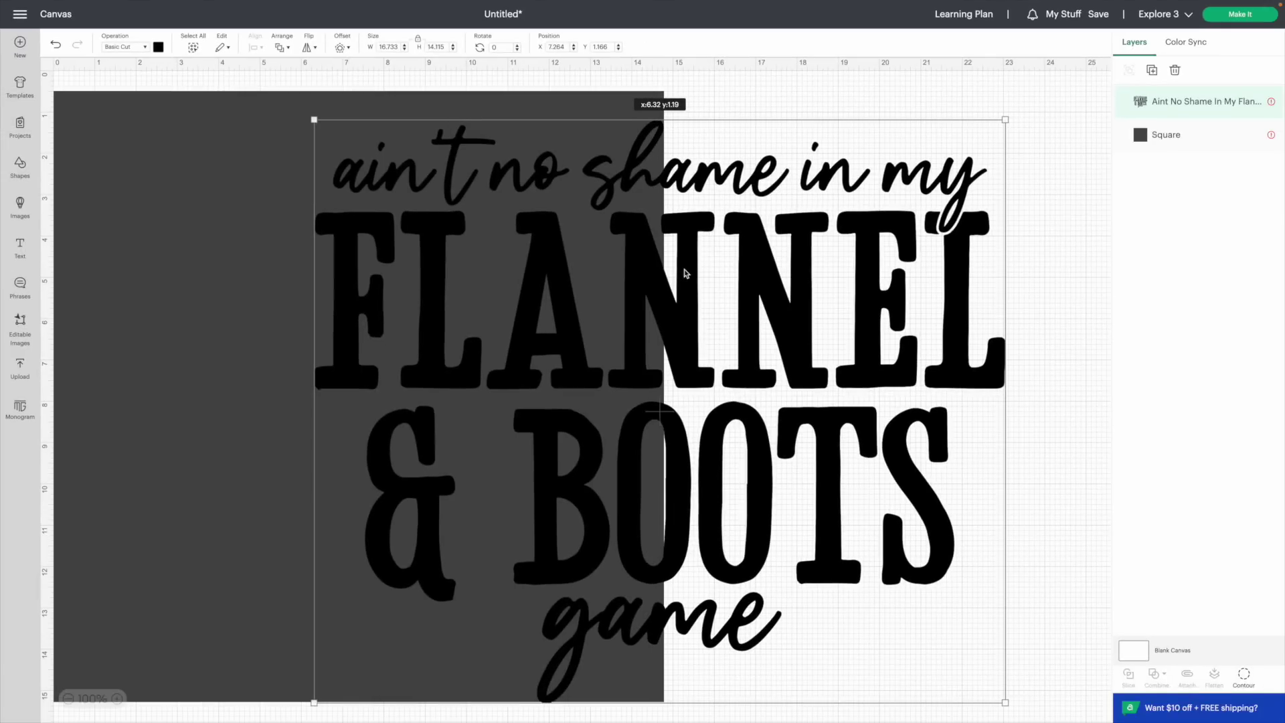
pyautogui.moveTo(684, 273)
pyautogui.mouseDown()
pyautogui.moveTo(689, 287)
pyautogui.moveTo(680, 281)
pyautogui.mouseUp()
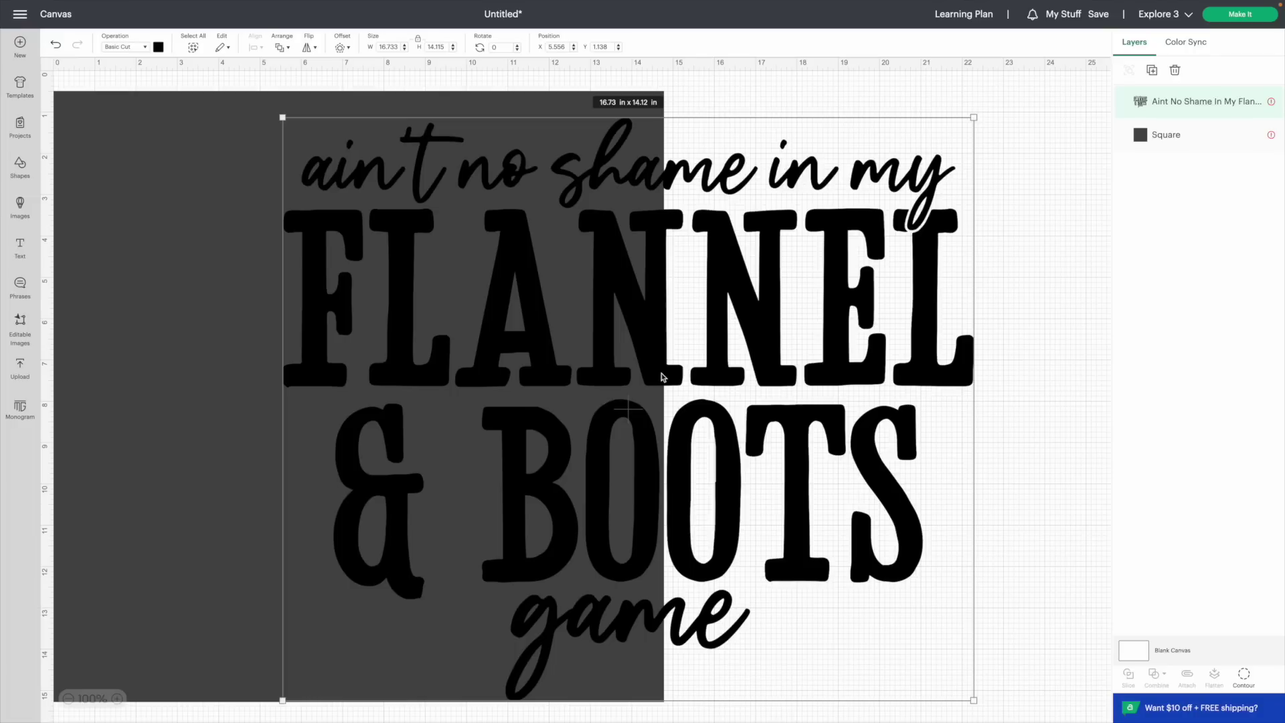
pyautogui.moveTo(661, 377); pyautogui.dragTo(664, 369)
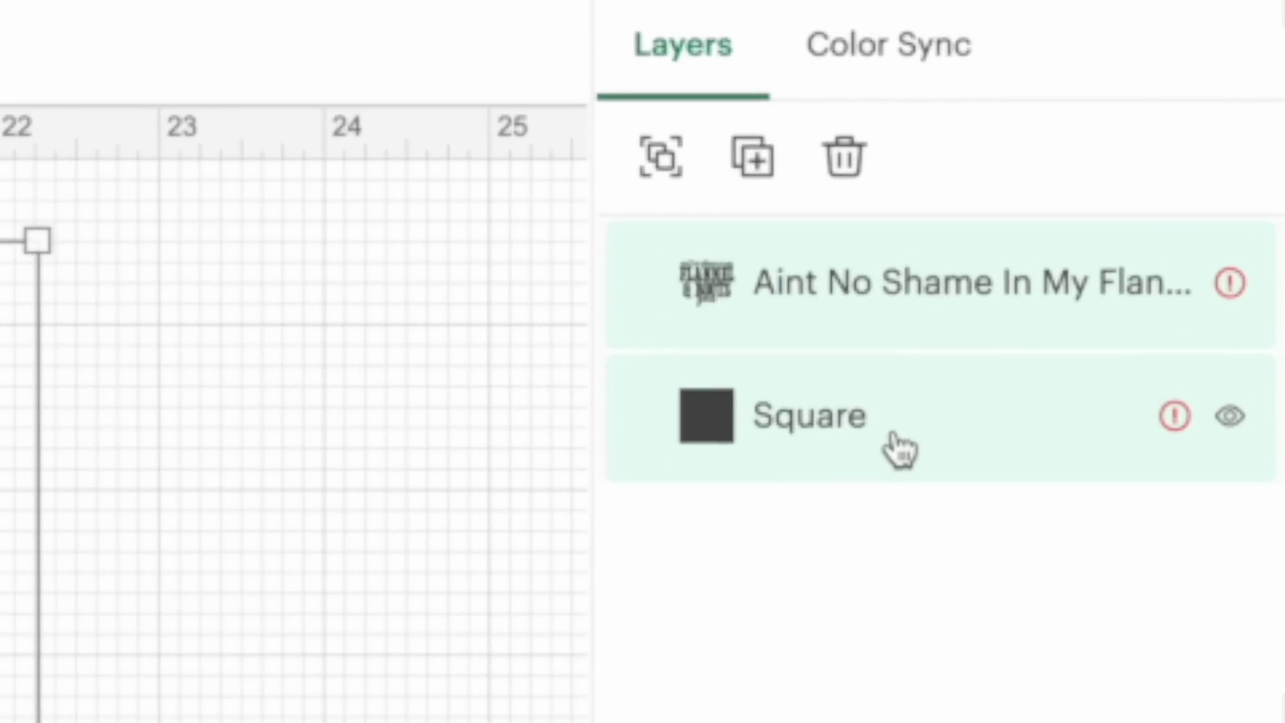
# - Select the lettering and the square together and slice them
pyautogui.click(319, 395)
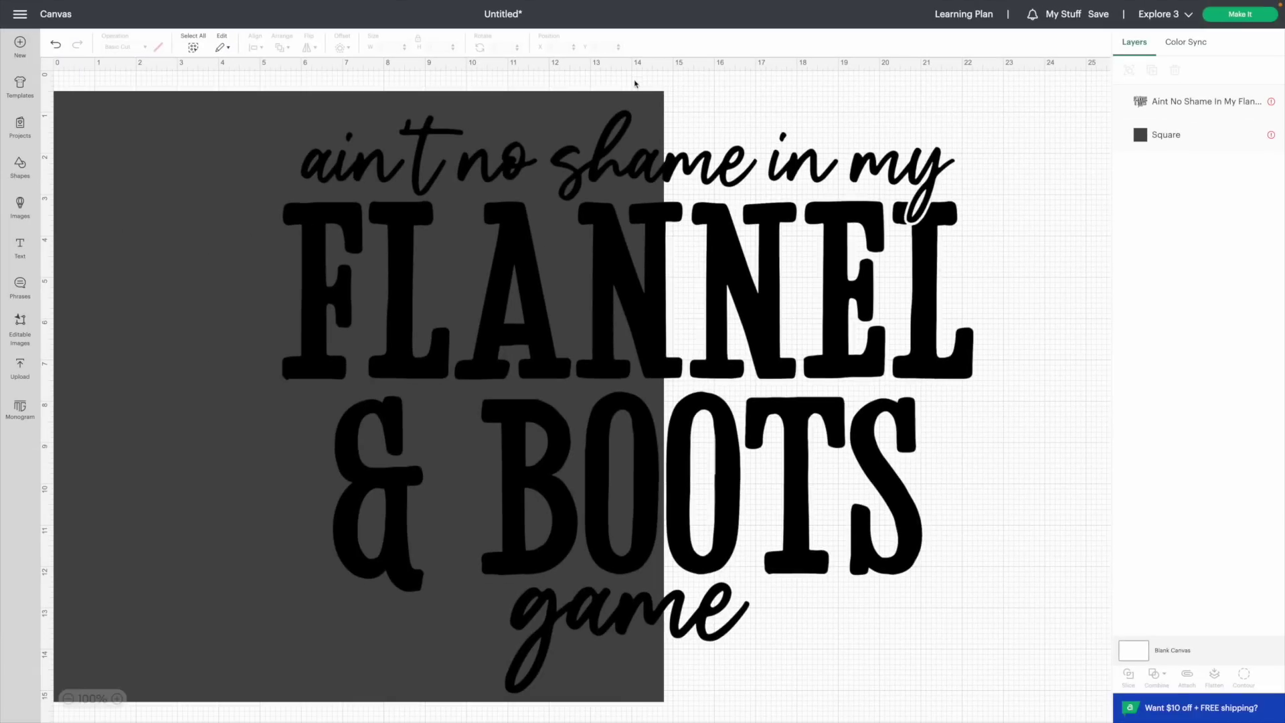
pyautogui.moveTo(635, 83); pyautogui.dragTo(1052, 388)
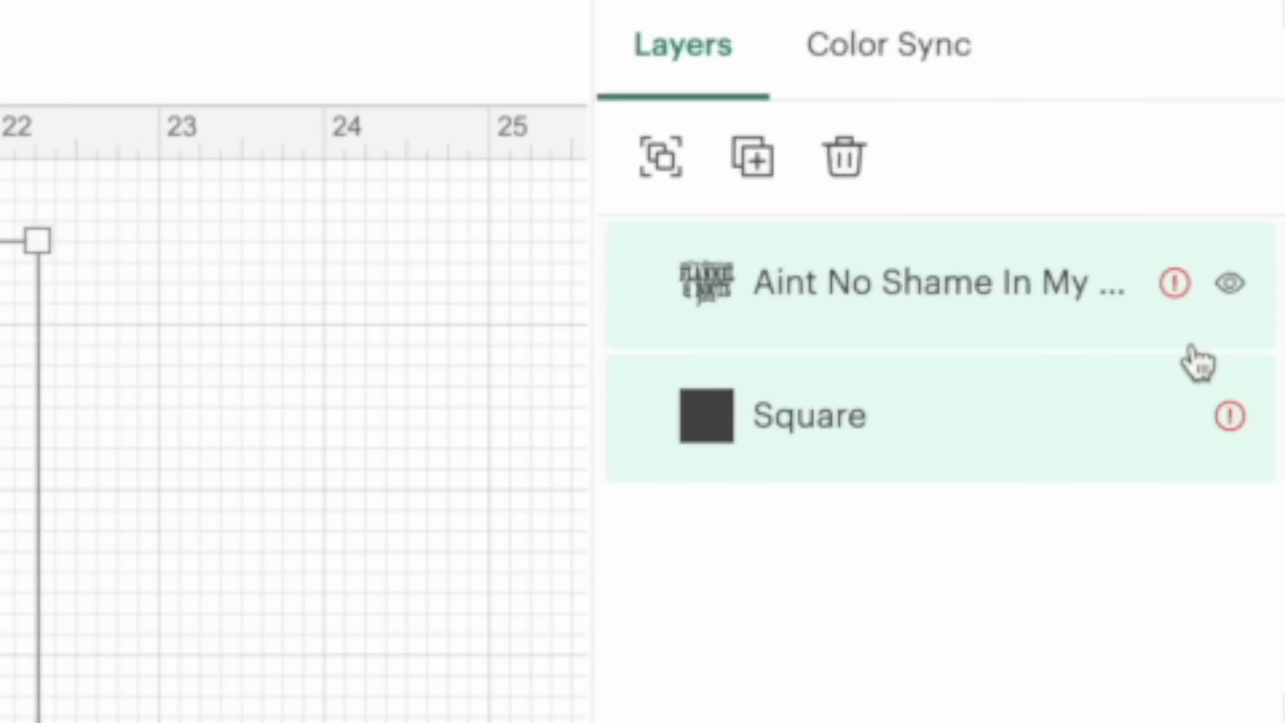
pyautogui.click(1182, 301)
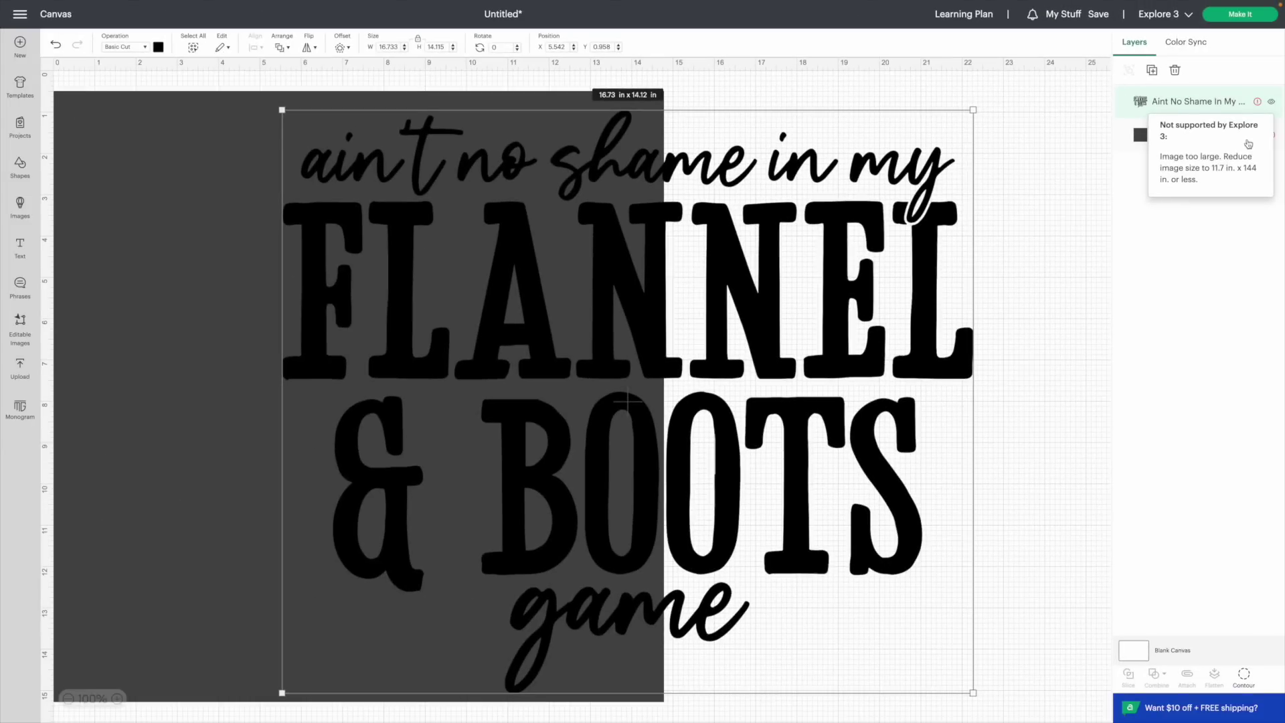
pyautogui.click(1056, 156)
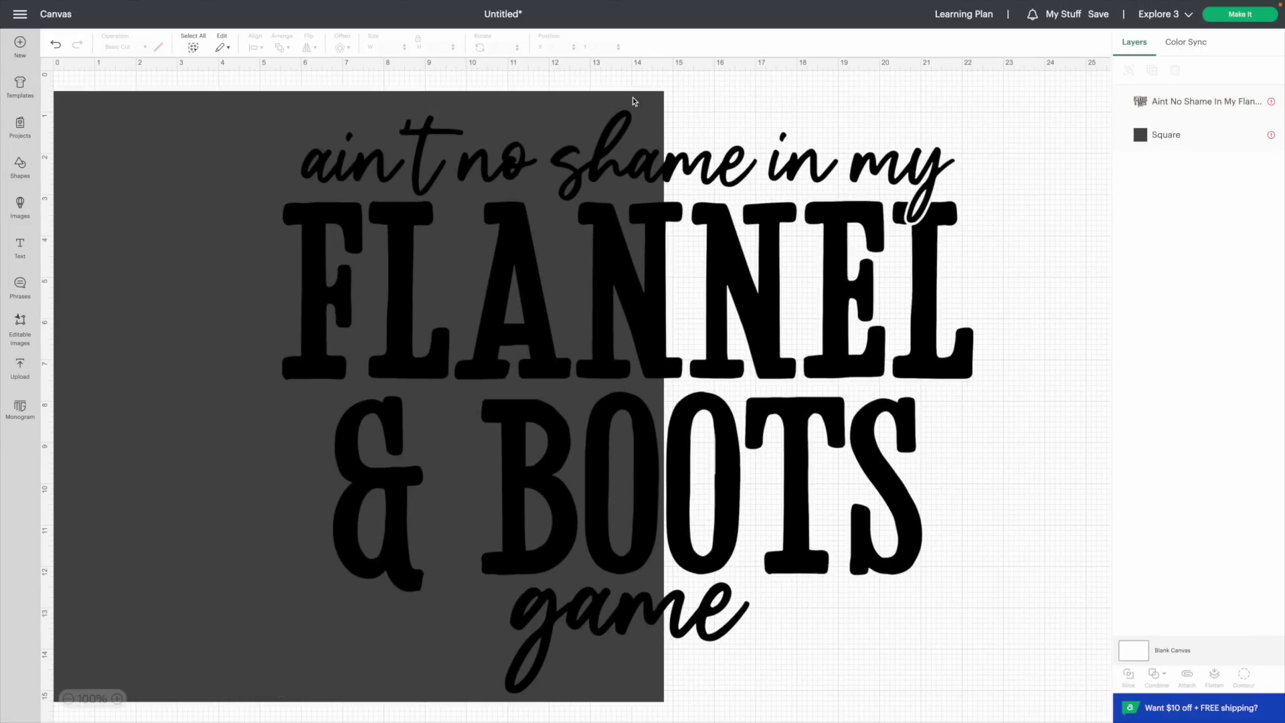
pyautogui.moveTo(681, 84); pyautogui.dragTo(978, 343)
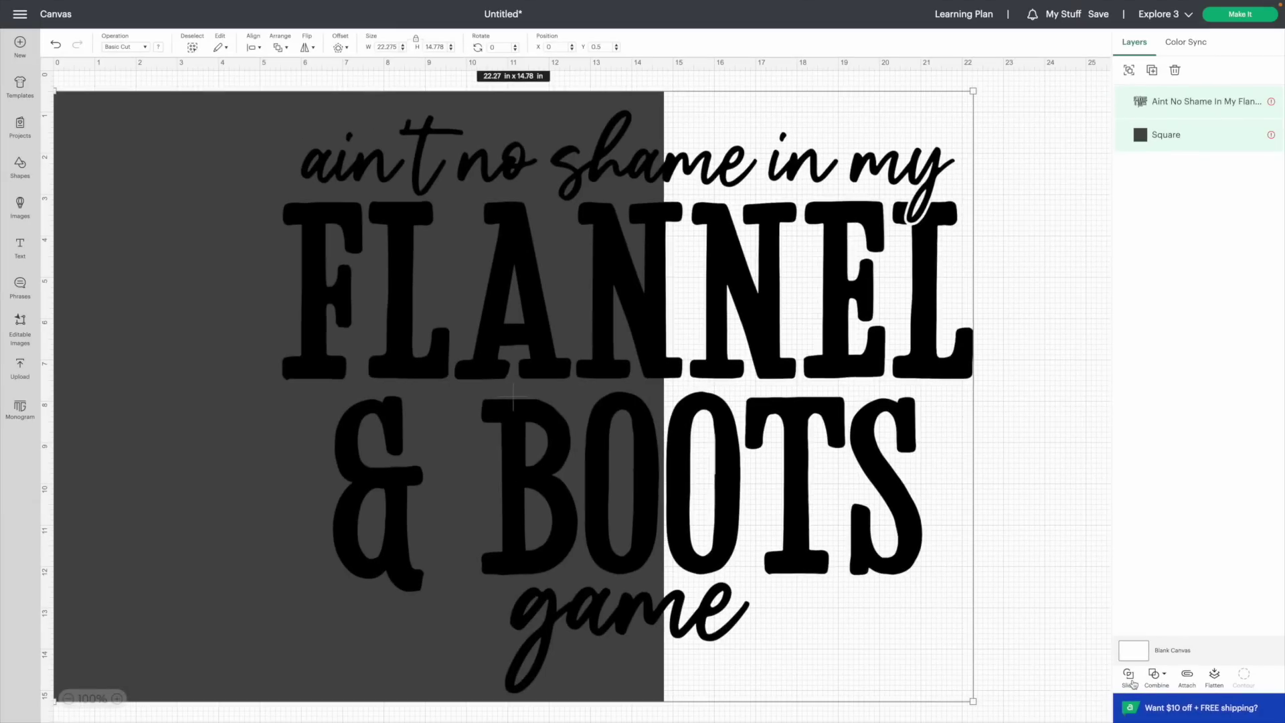
pyautogui.click(1130, 676)
# - Pull the sliced pieces apart, delete the leftover square, and separate the two lettering portions
pyautogui.moveTo(802, 352); pyautogui.dragTo(878, 361)
pyautogui.moveTo(390, 286); pyautogui.dragTo(600, 397)
pyautogui.moveTo(254, 85); pyautogui.dragTo(341, 305)
pyautogui.press('Delete')
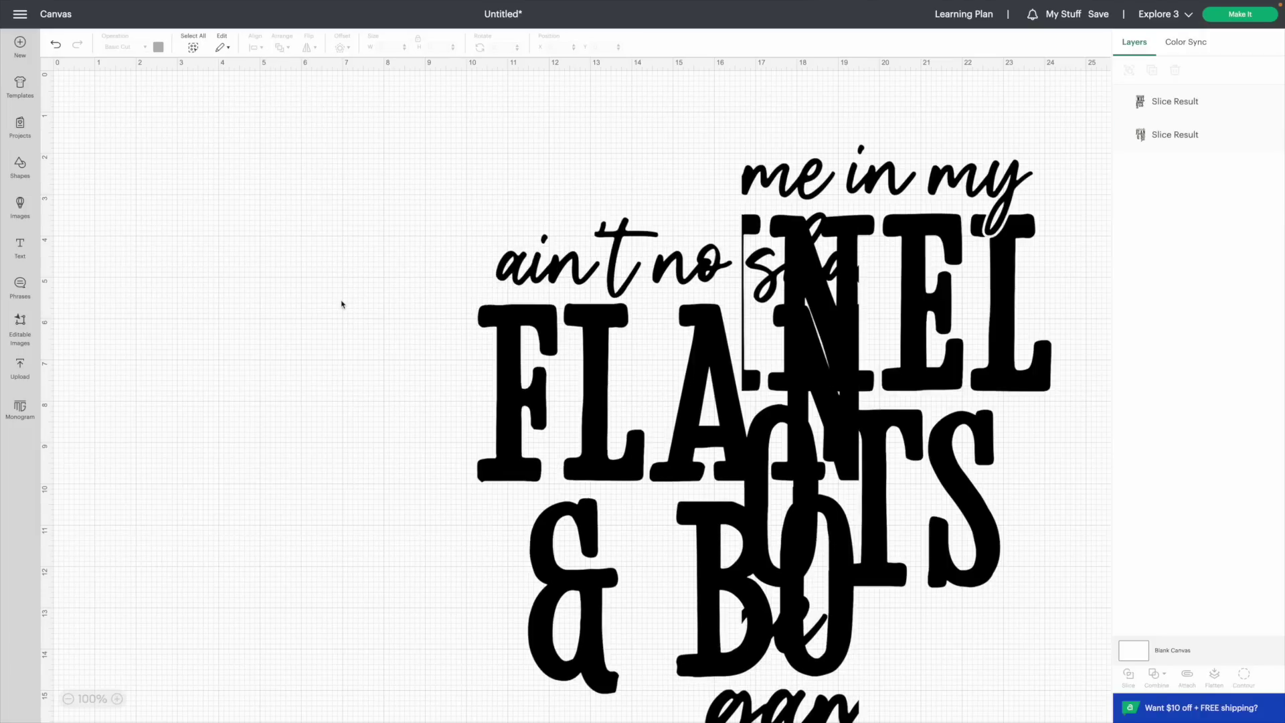
pyautogui.moveTo(515, 369); pyautogui.dragTo(275, 286)
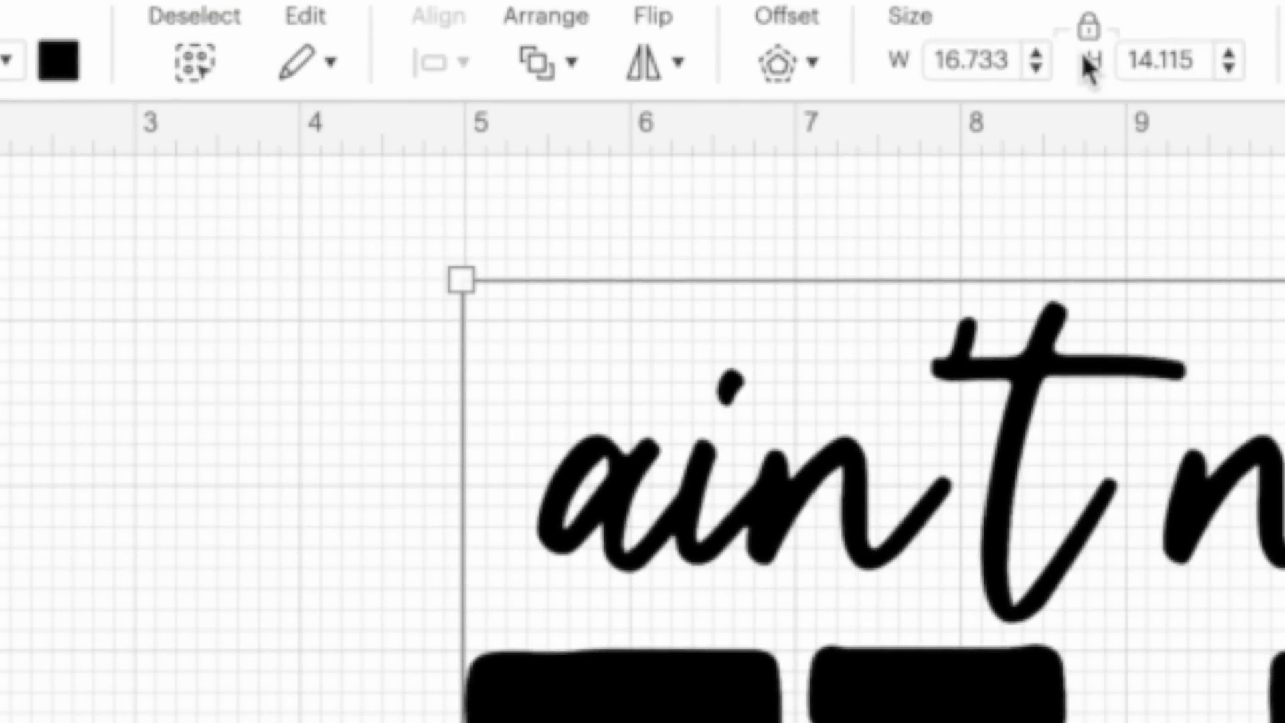
# - Try flipping the whole design horizontally and flip it back to its readable orientation
pyautogui.click(675, 73)
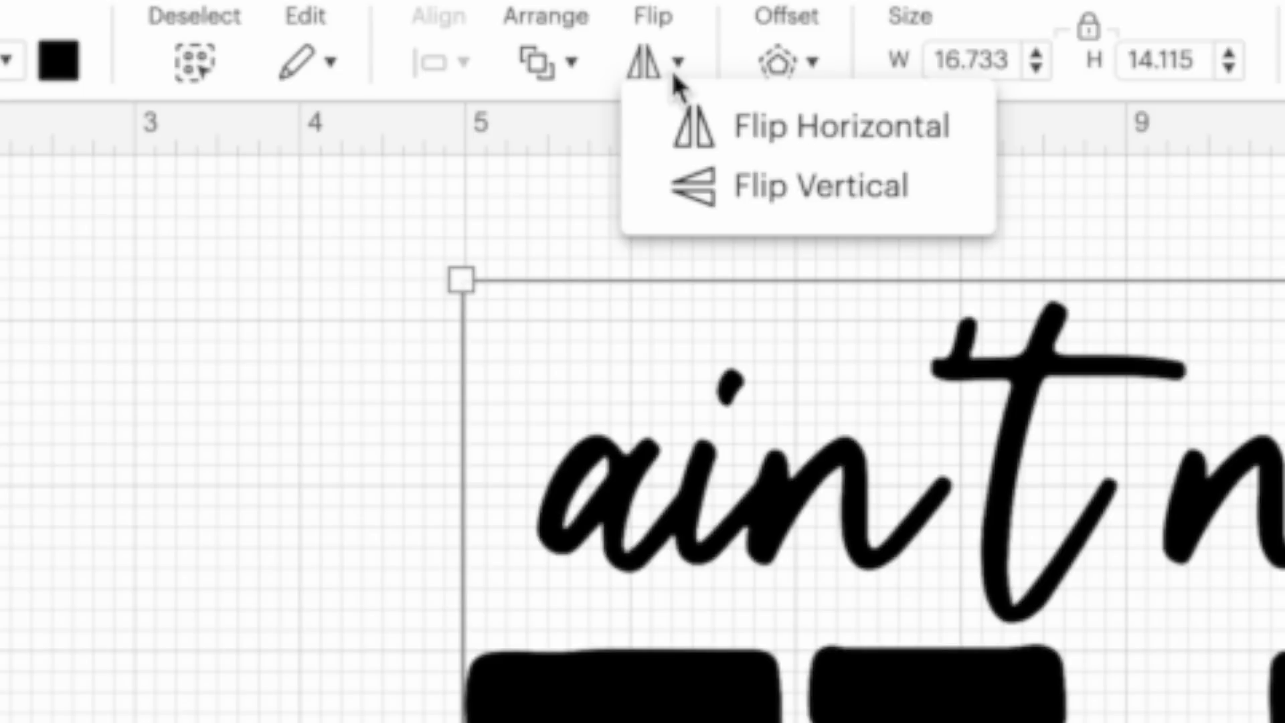
pyautogui.click(730, 131)
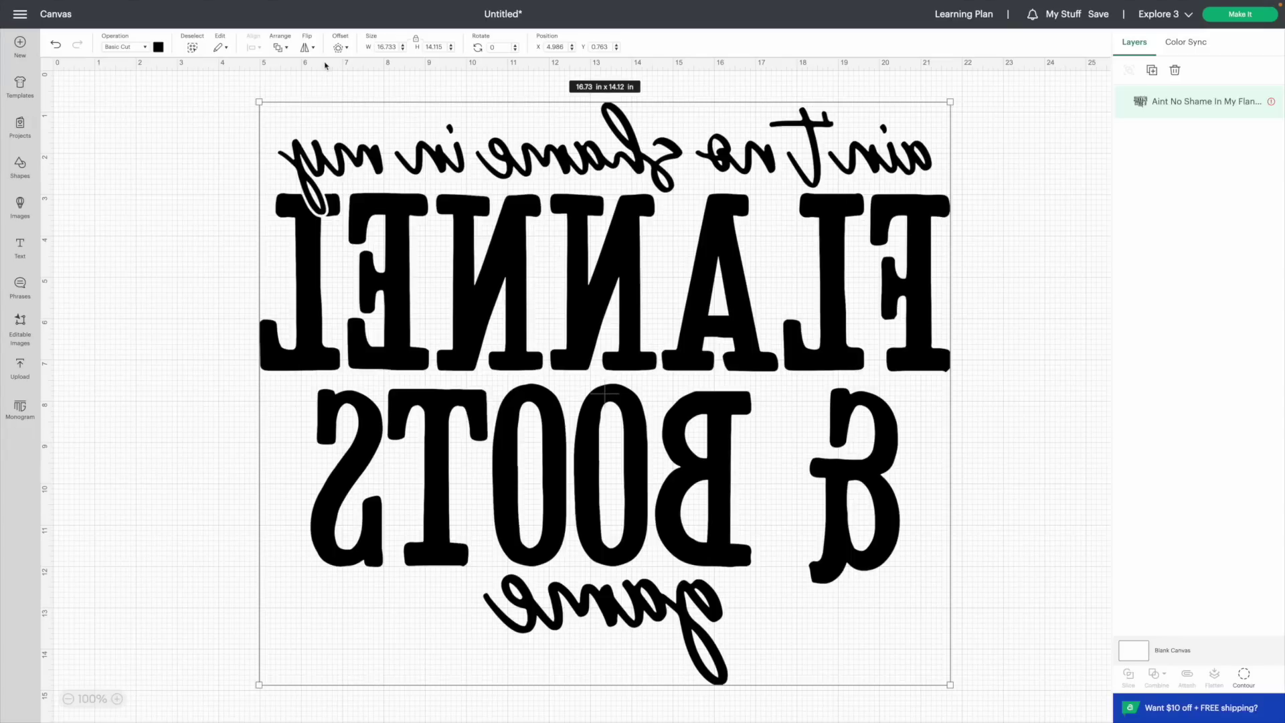
pyautogui.click(304, 49)
pyautogui.click(320, 65)
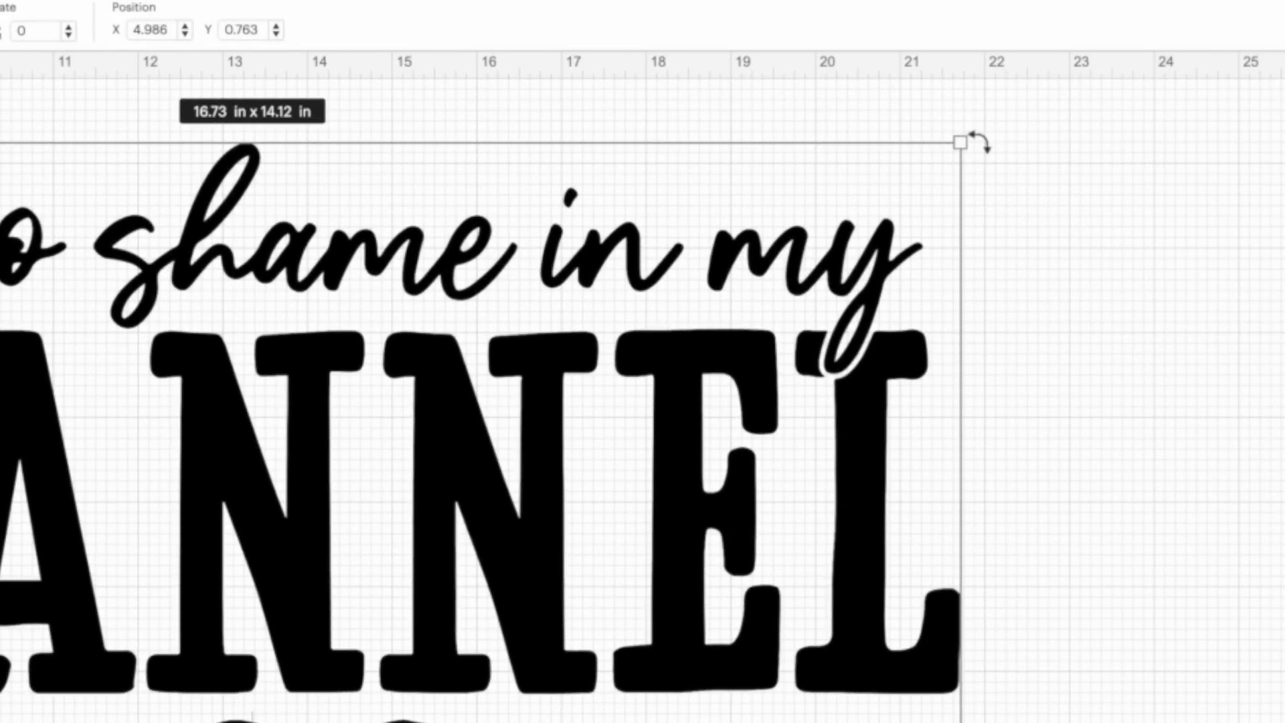
# - Try rotating the design freehand and set its rotation to 90 degrees
pyautogui.moveTo(978, 142); pyautogui.dragTo(654, 402)
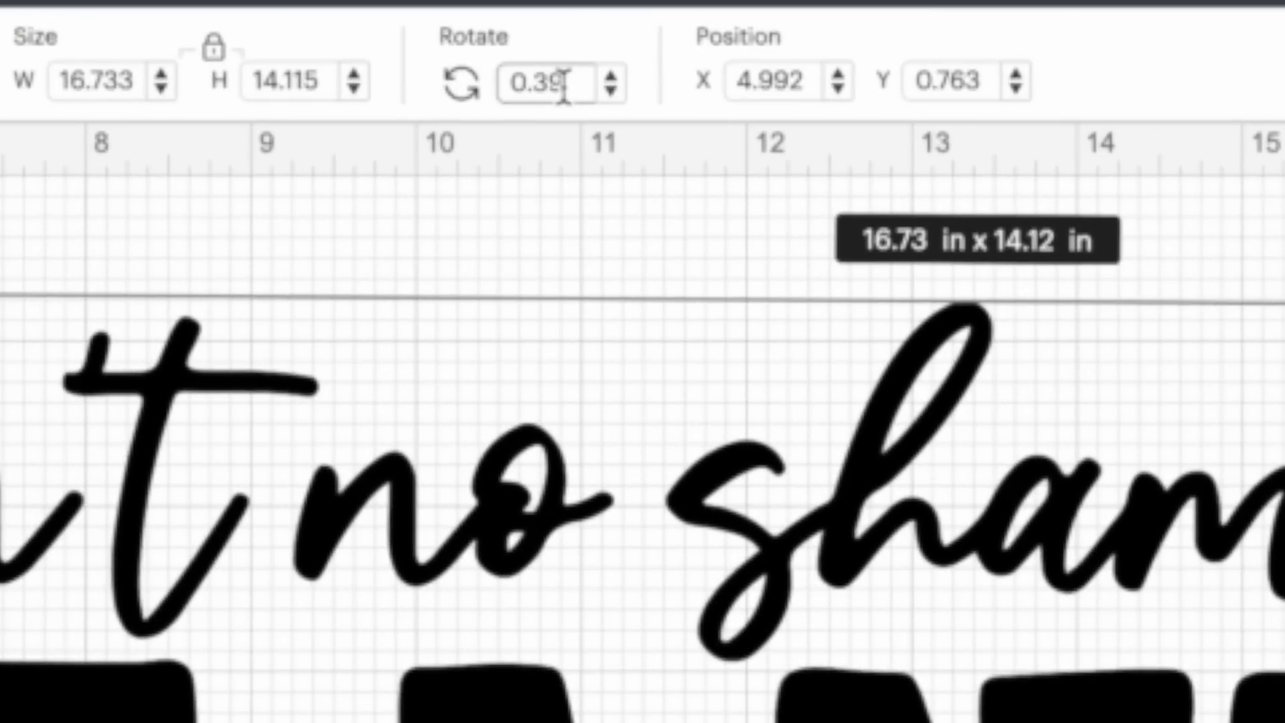
pyautogui.doubleClick(562, 77)
pyautogui.write('90')
pyautogui.press('Return')
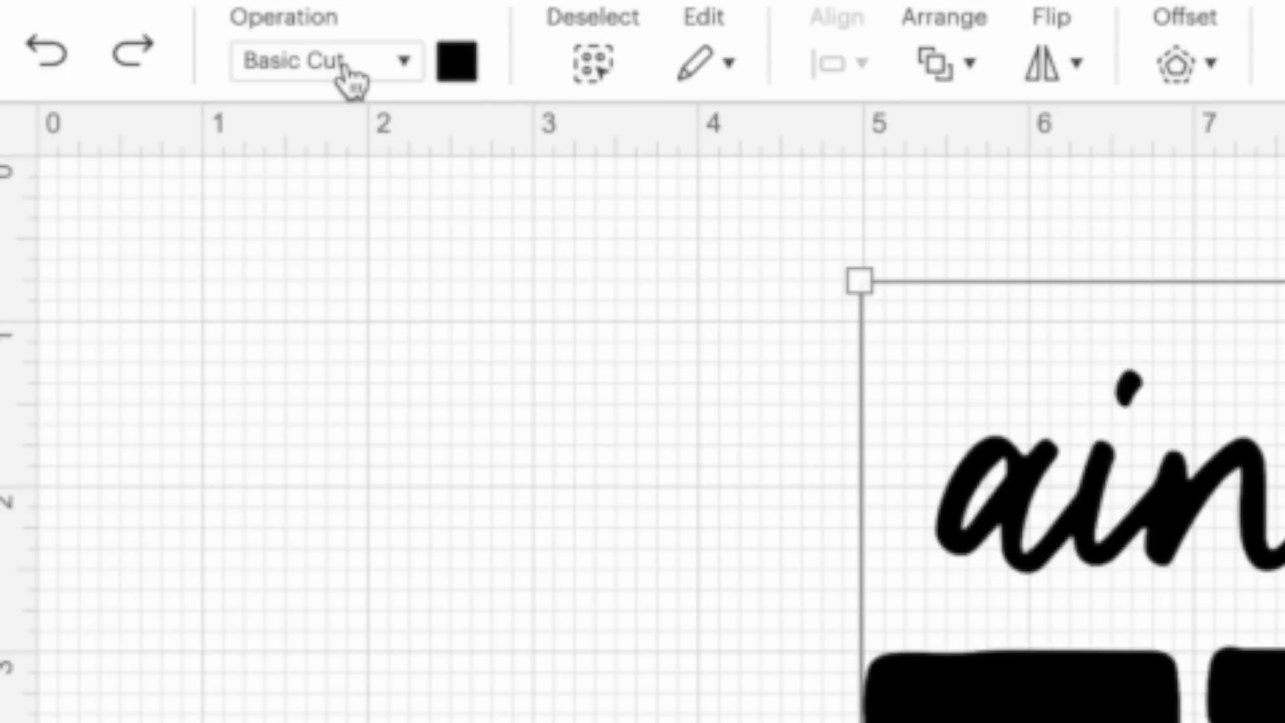
# - Change the whole design's operation to Pen, using a G - Gel (1mm) pen in Dusty Rose
pyautogui.click(350, 75)
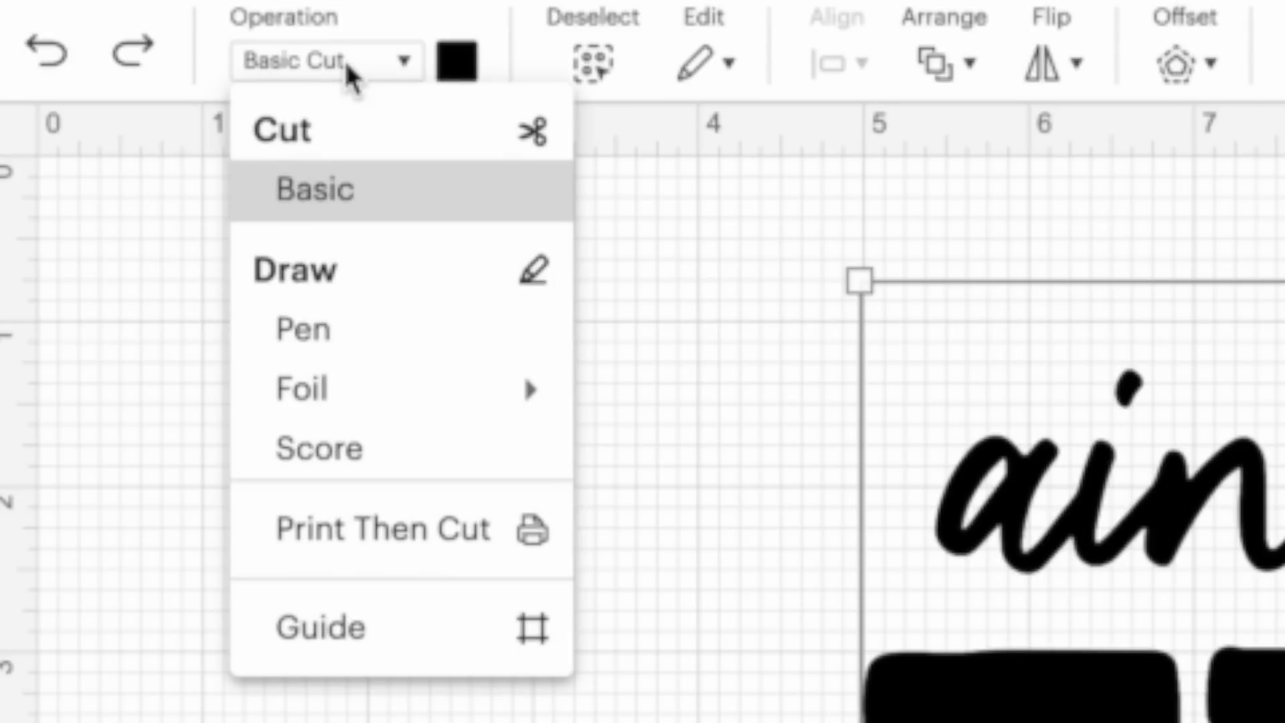
pyautogui.click(346, 357)
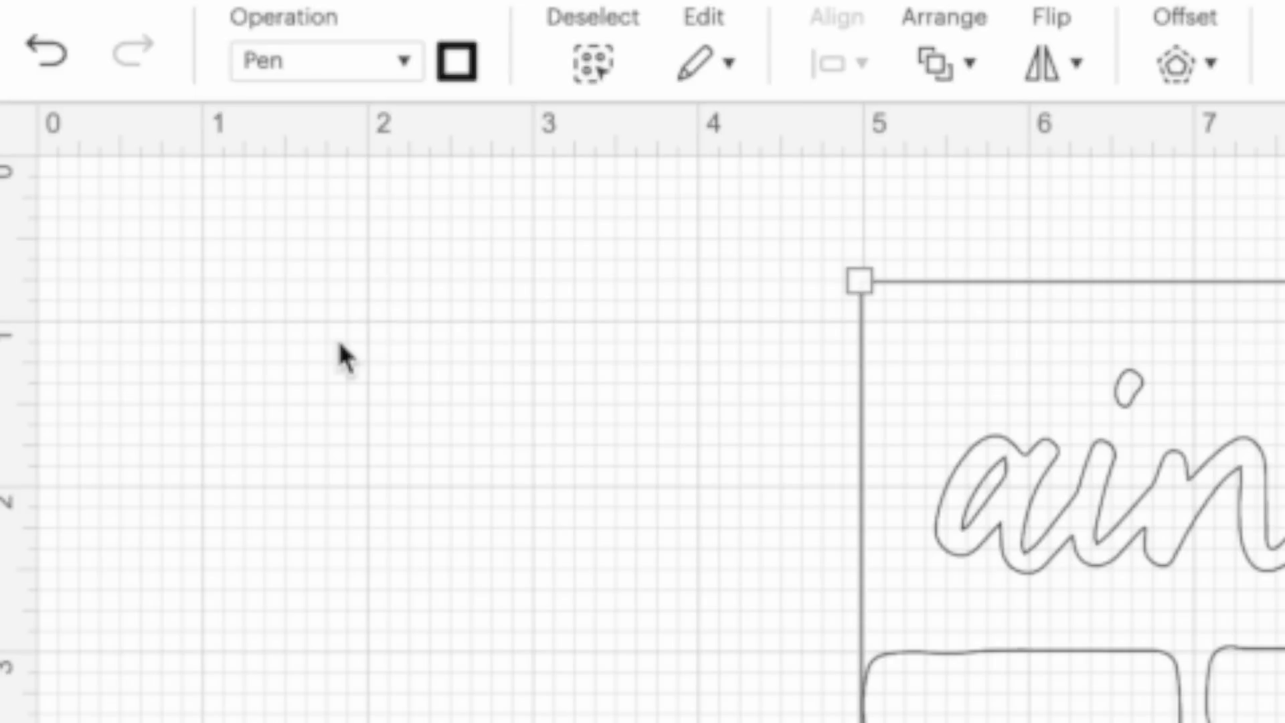
pyautogui.click(274, 67)
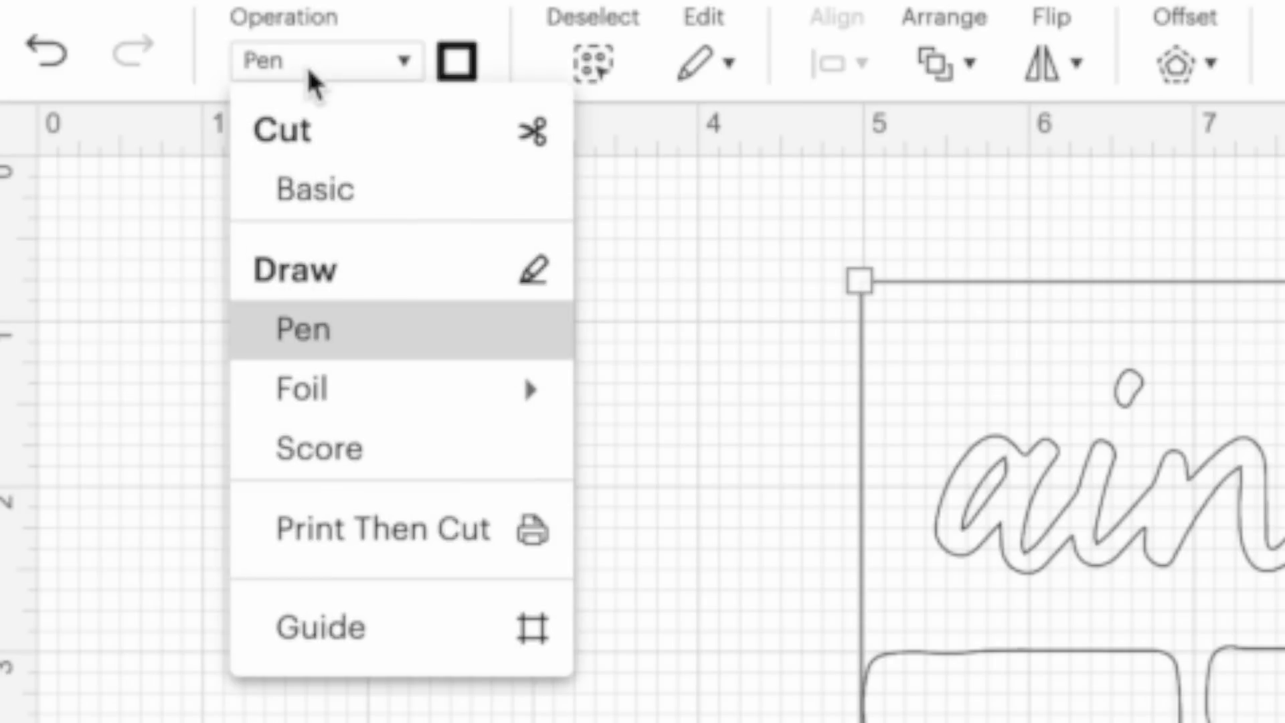
pyautogui.click(543, 271)
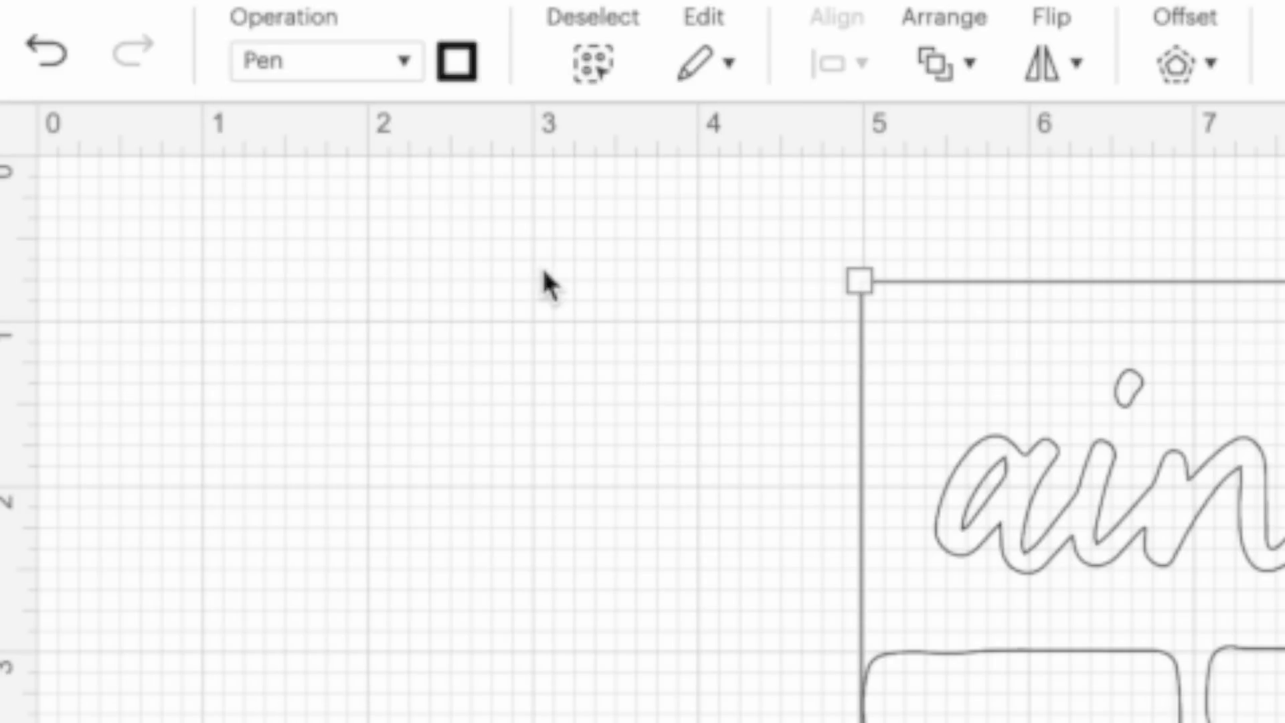
pyautogui.click(454, 67)
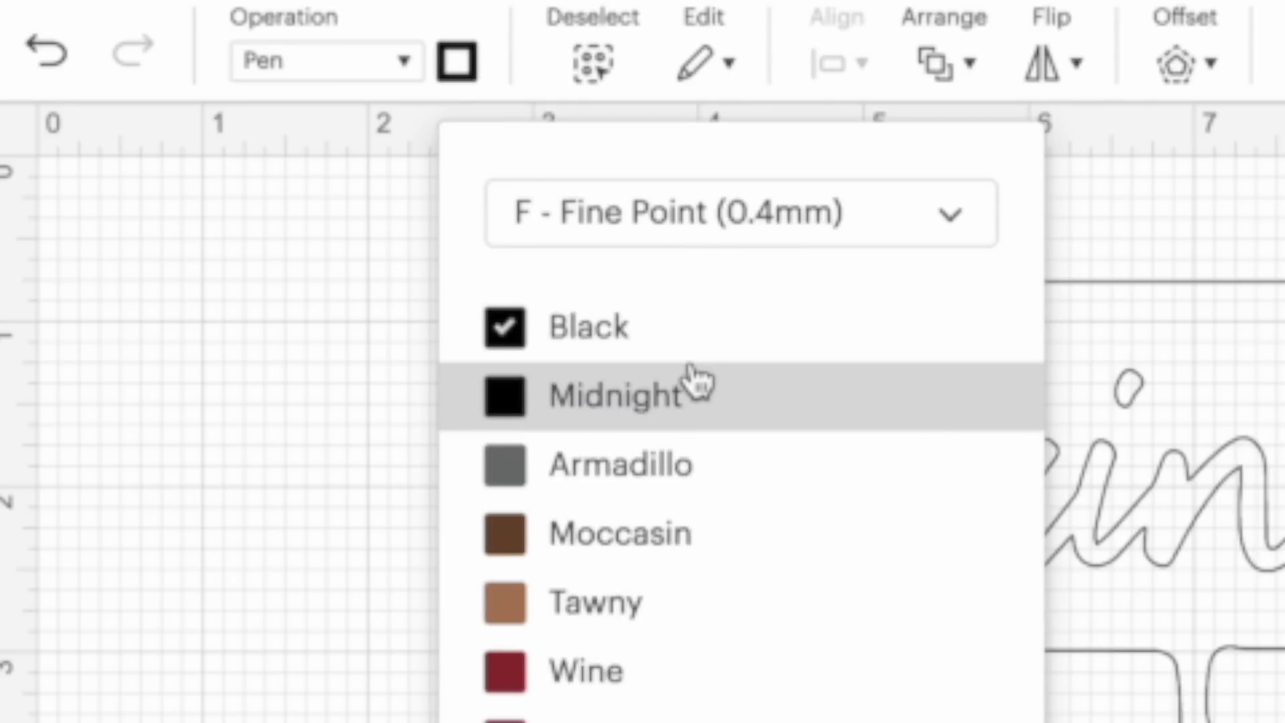
pyautogui.click(741, 223)
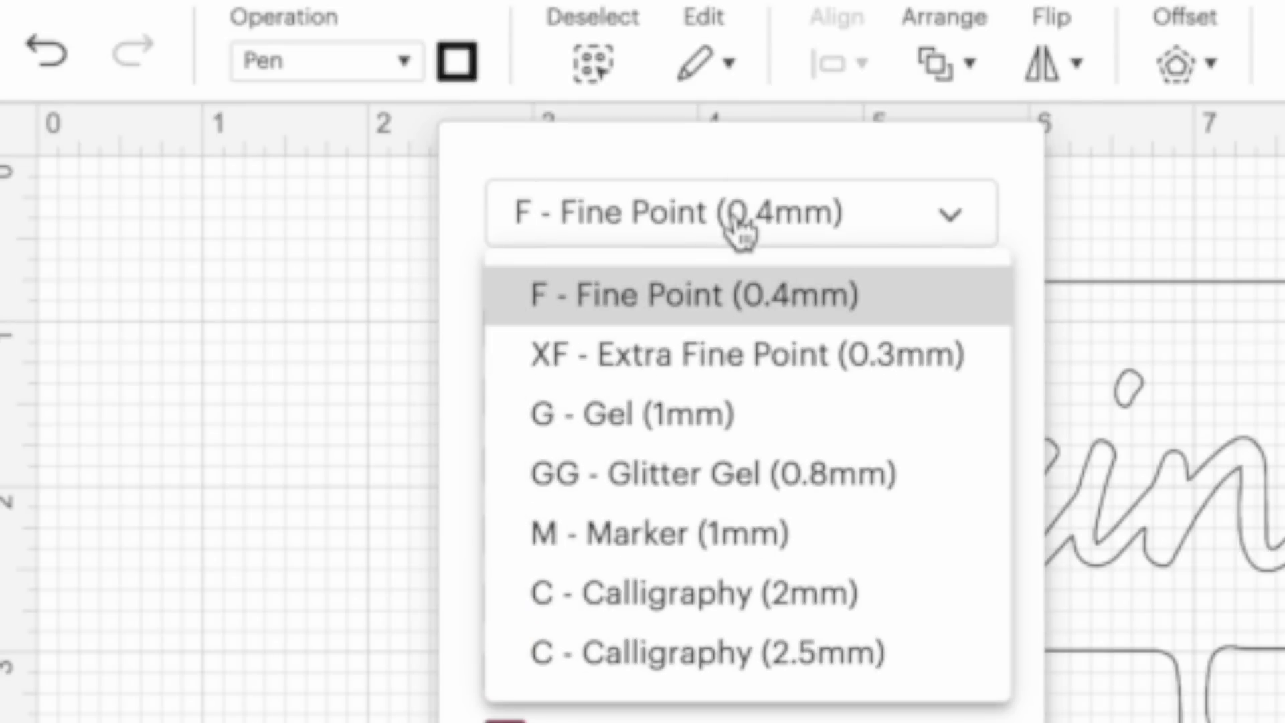
pyautogui.click(800, 412)
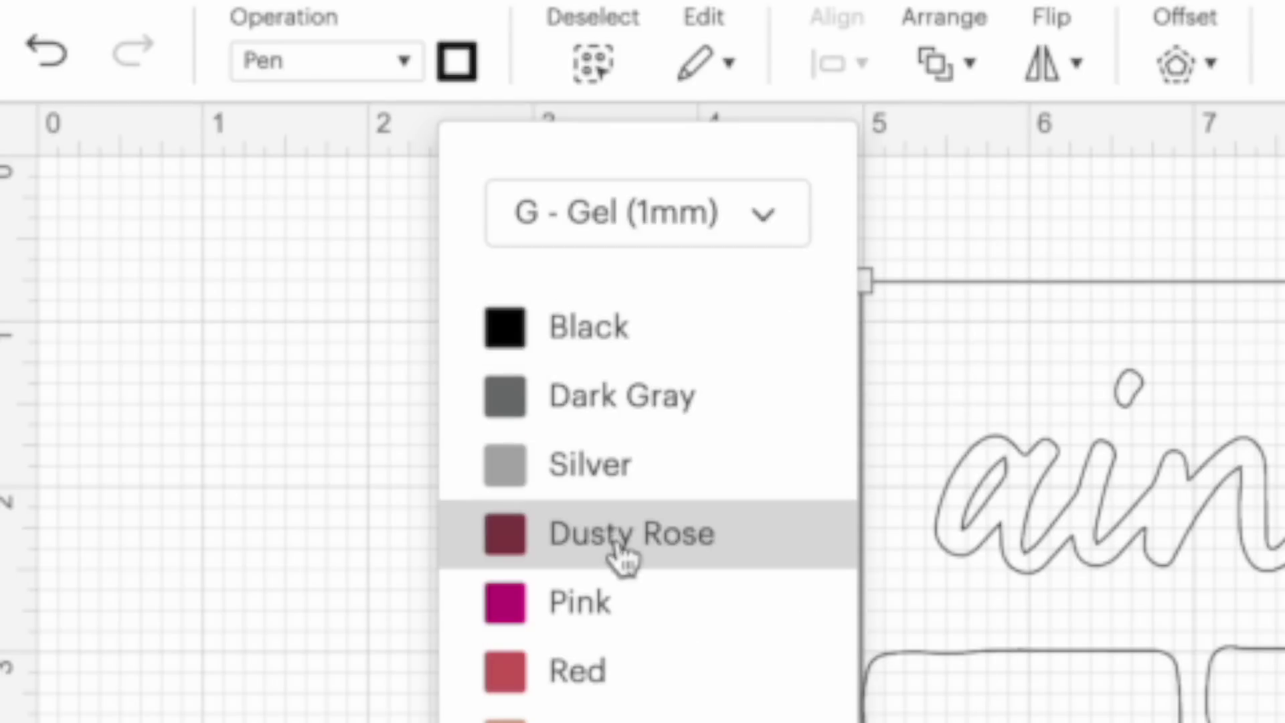
pyautogui.click(629, 557)
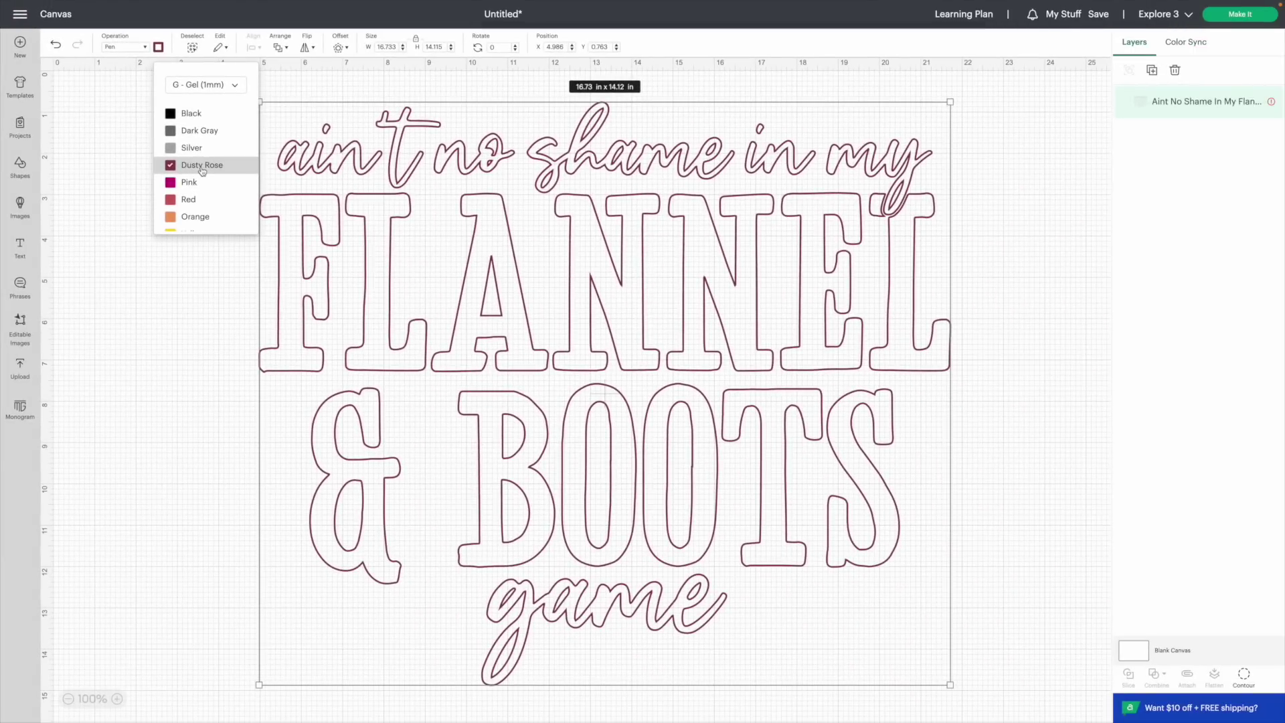
# - Change the design's operation to Medium Foil and set the foil color to Purple
pyautogui.click(126, 47)
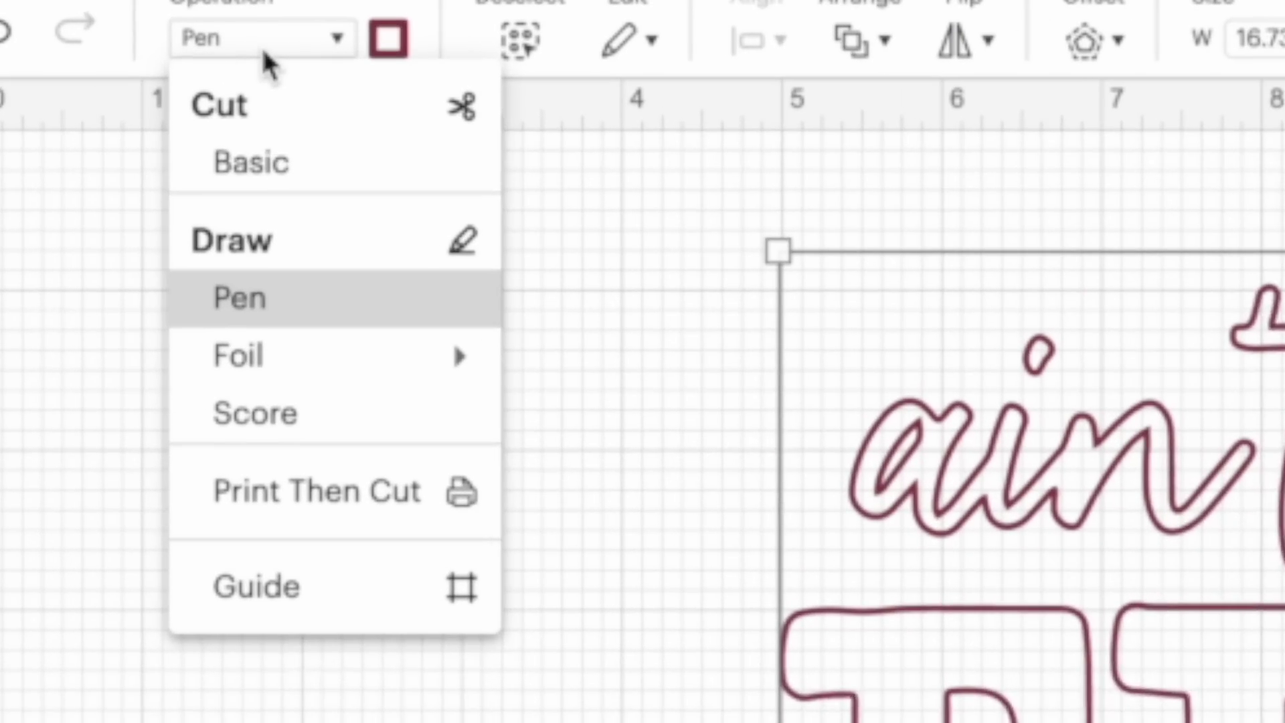
pyautogui.moveTo(264, 375)
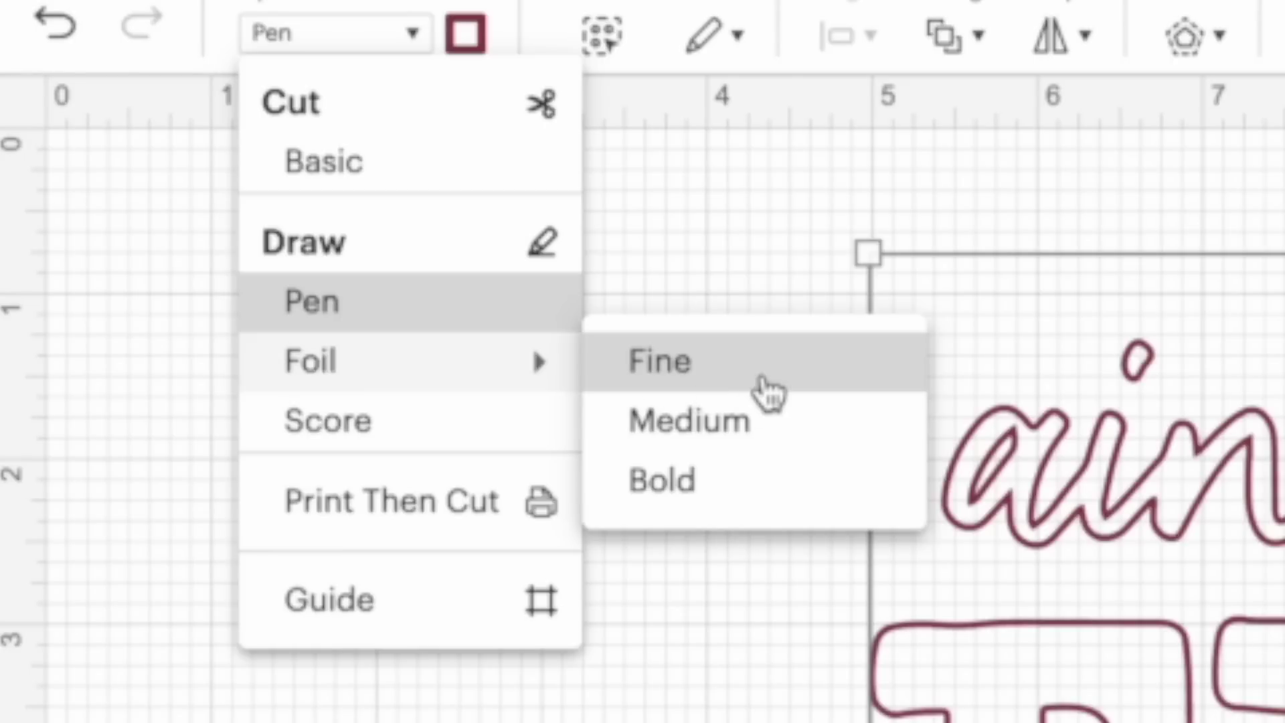
pyautogui.click(769, 420)
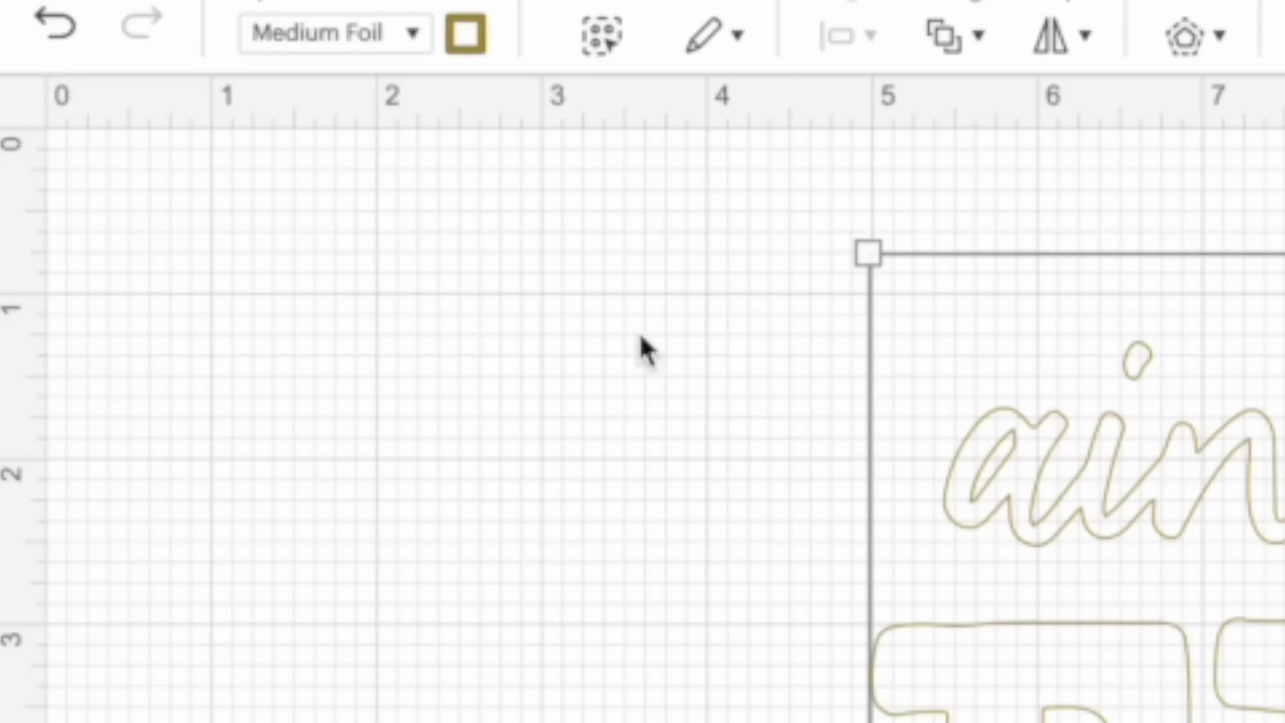
pyautogui.click(466, 35)
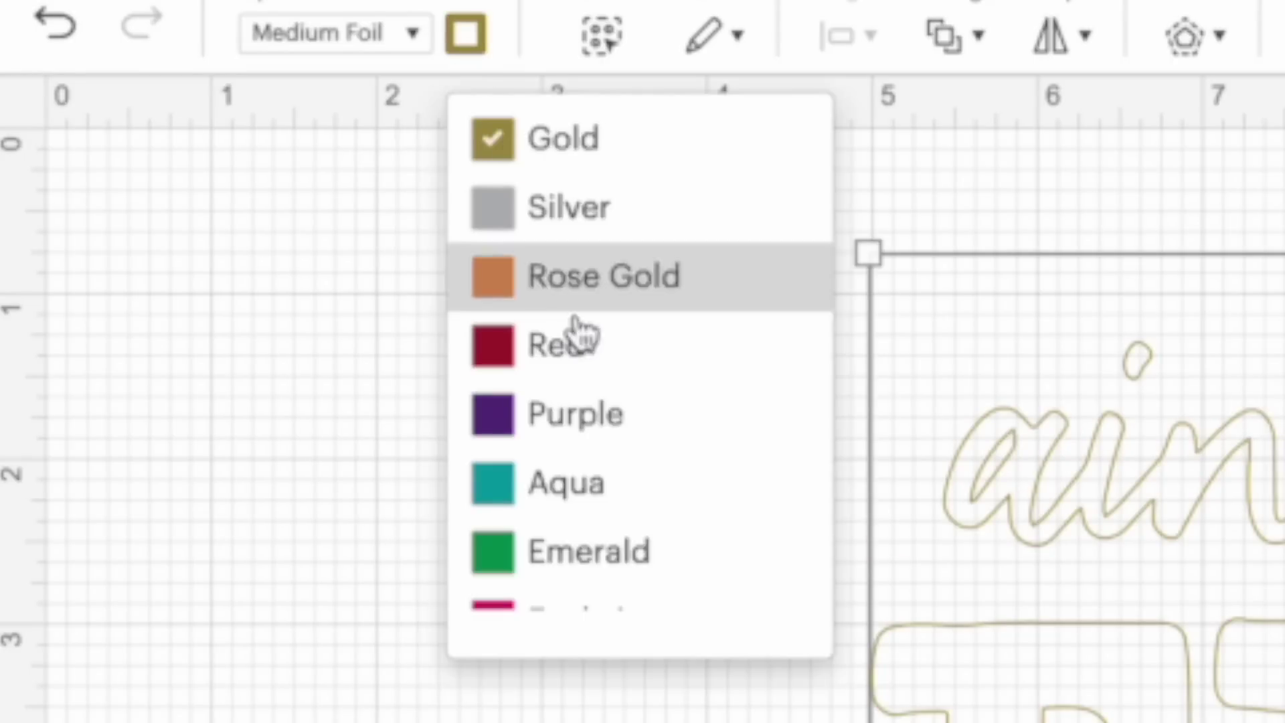
pyautogui.click(591, 428)
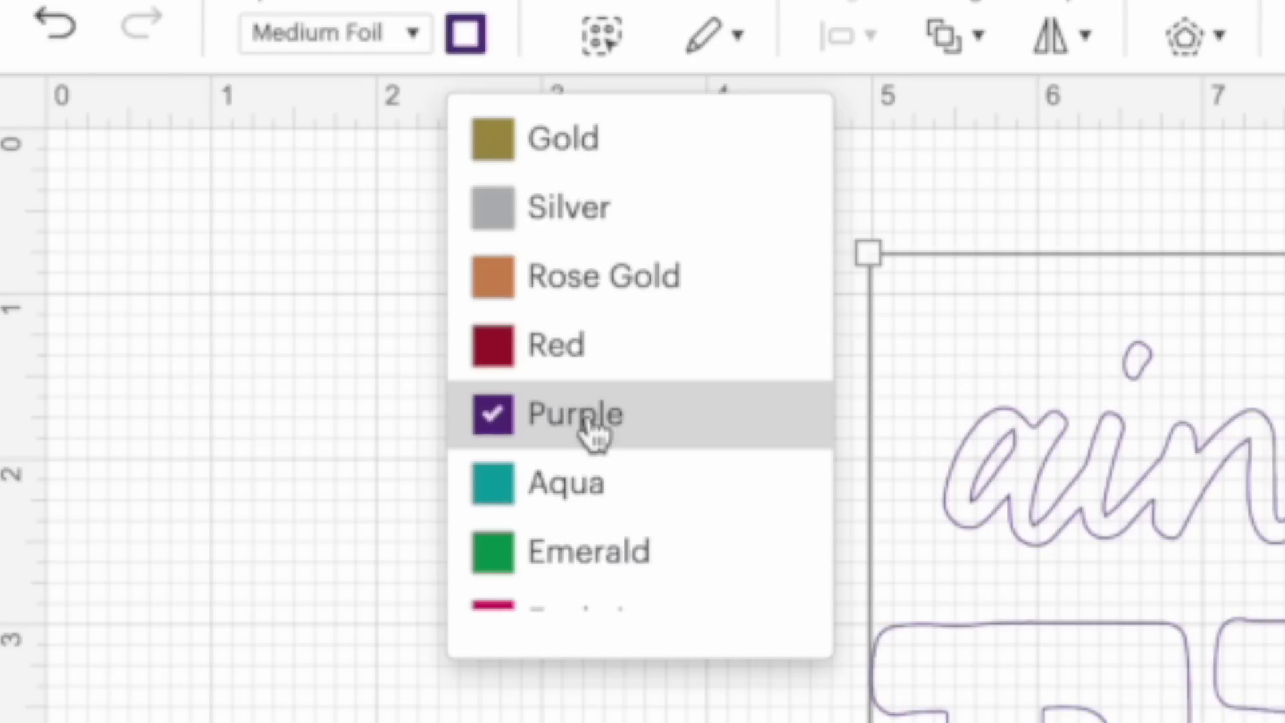
# - Try the Score operation on the design and set it to Print Then Cut
pyautogui.click(354, 35)
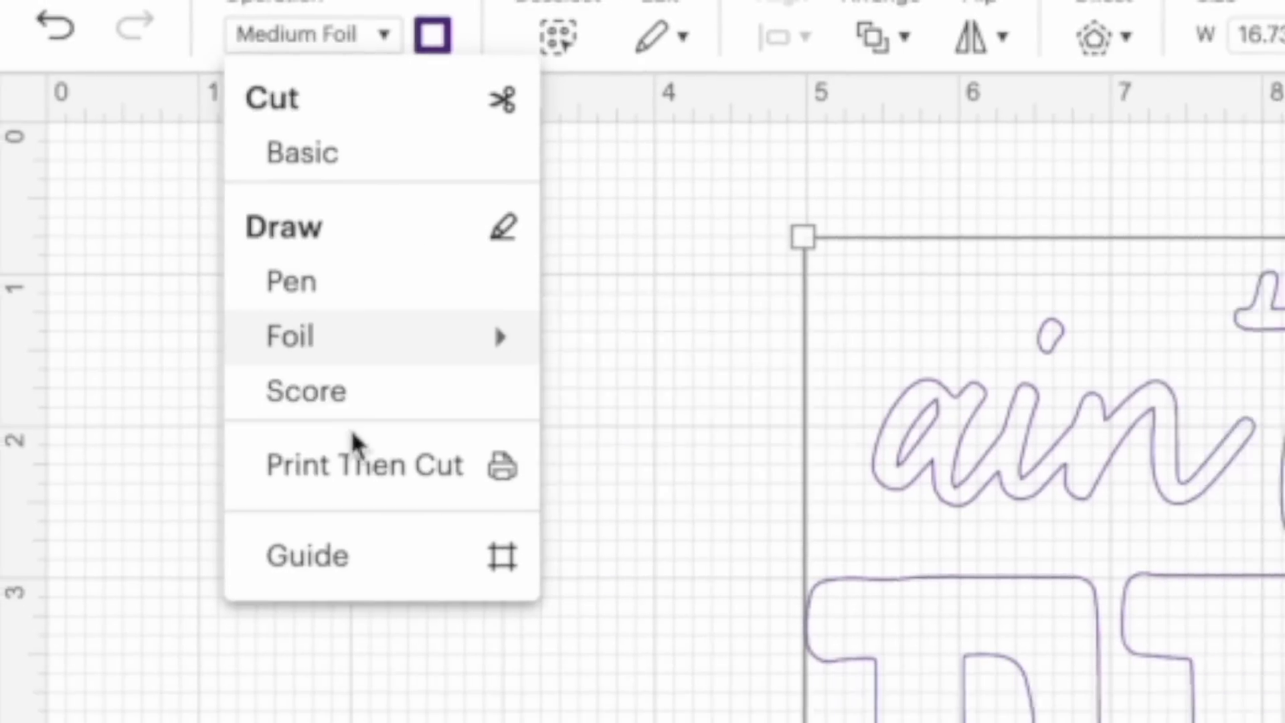
pyautogui.click(307, 391)
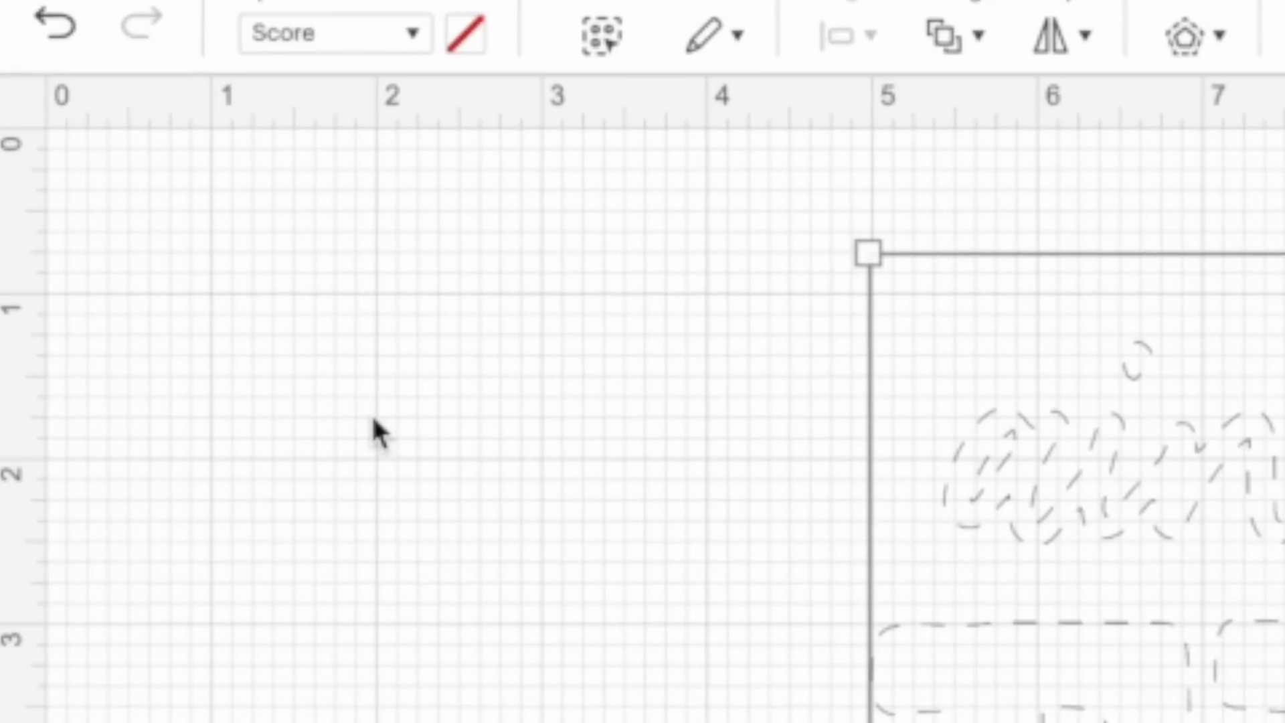
pyautogui.click(402, 41)
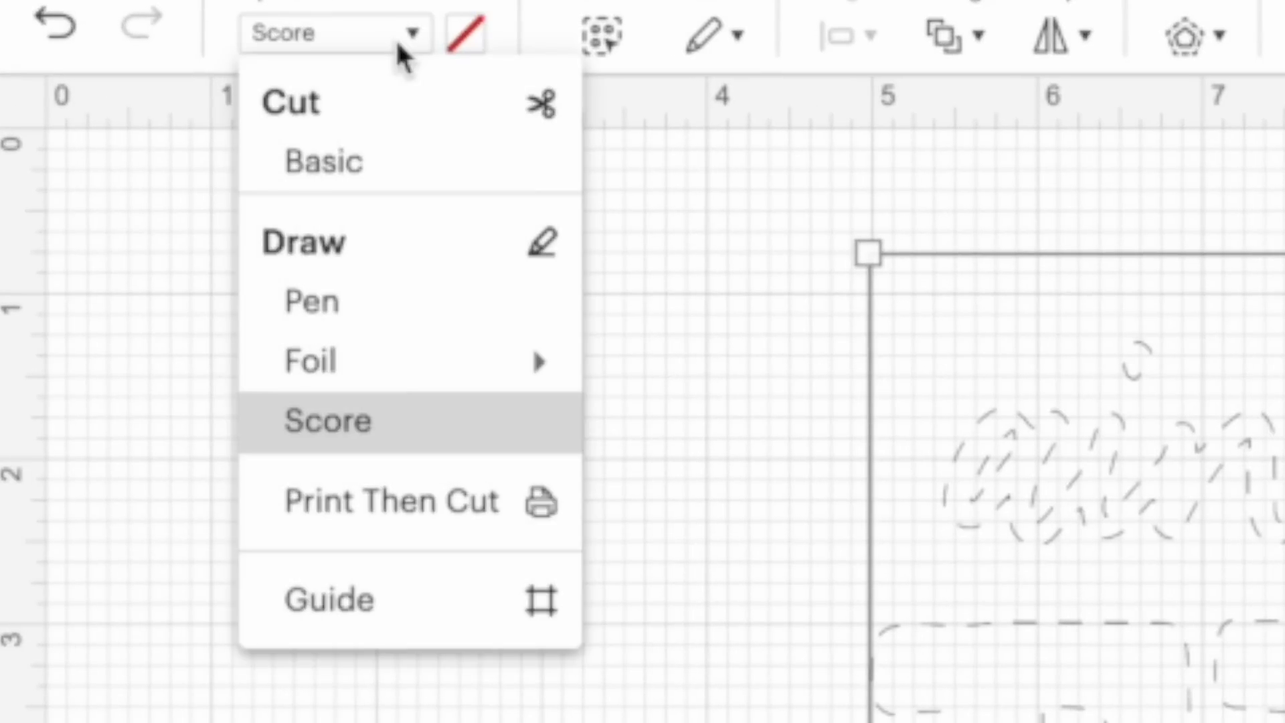
pyautogui.click(425, 499)
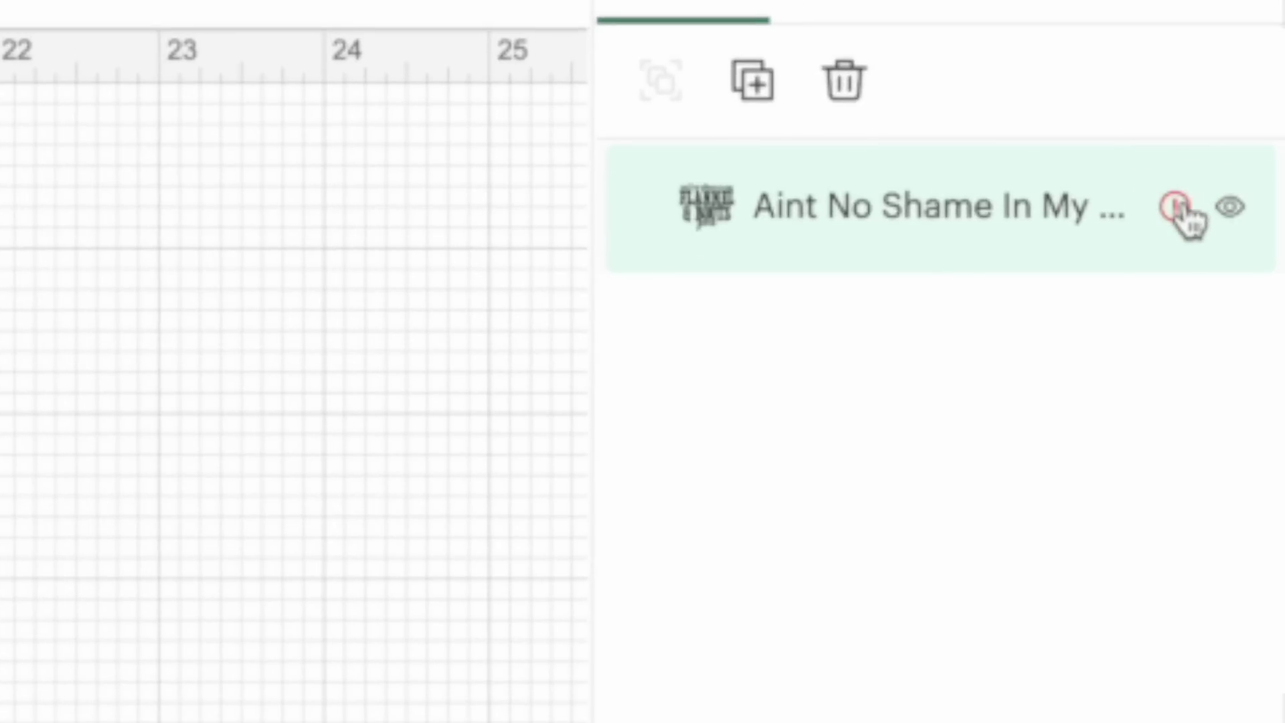
# - Check the design's size warning, shrink it proportionally to about 7.36 x 6.21 in, and reposition it on the canvas
pyautogui.moveTo(1180, 209)
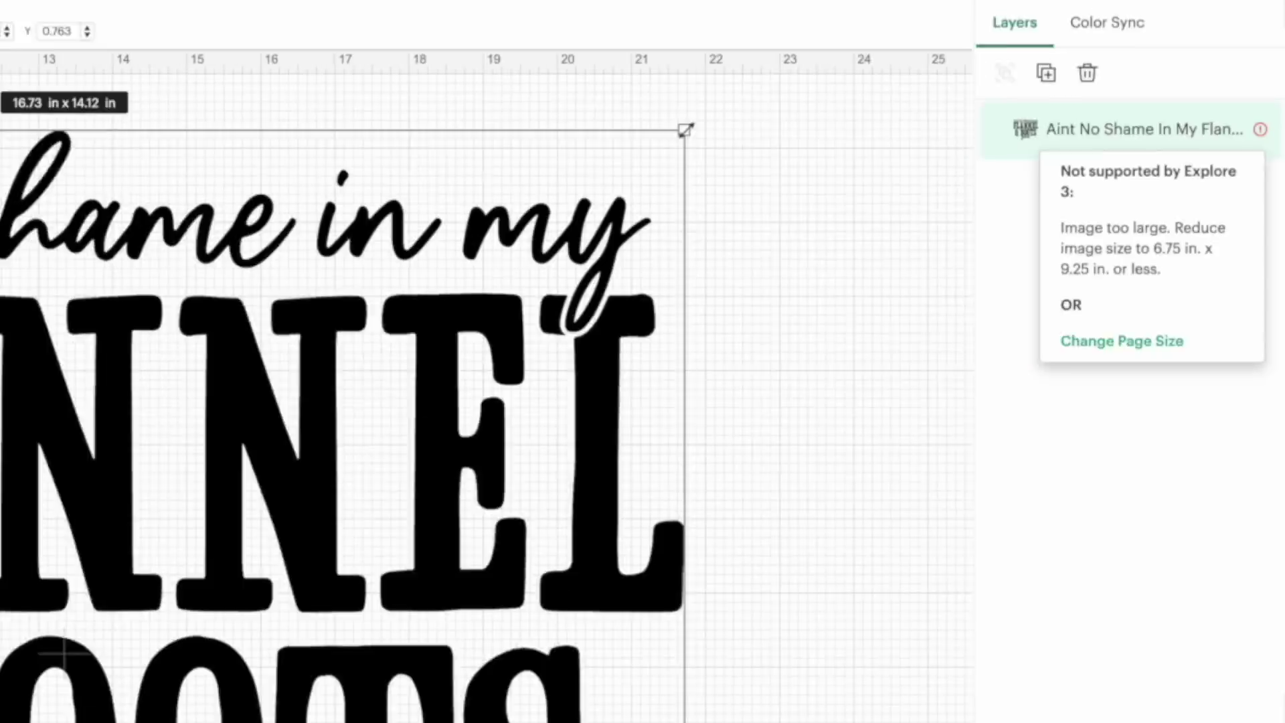
pyautogui.moveTo(685, 129); pyautogui.dragTo(0, 722)
pyautogui.moveTo(546, 535); pyautogui.dragTo(780, 289)
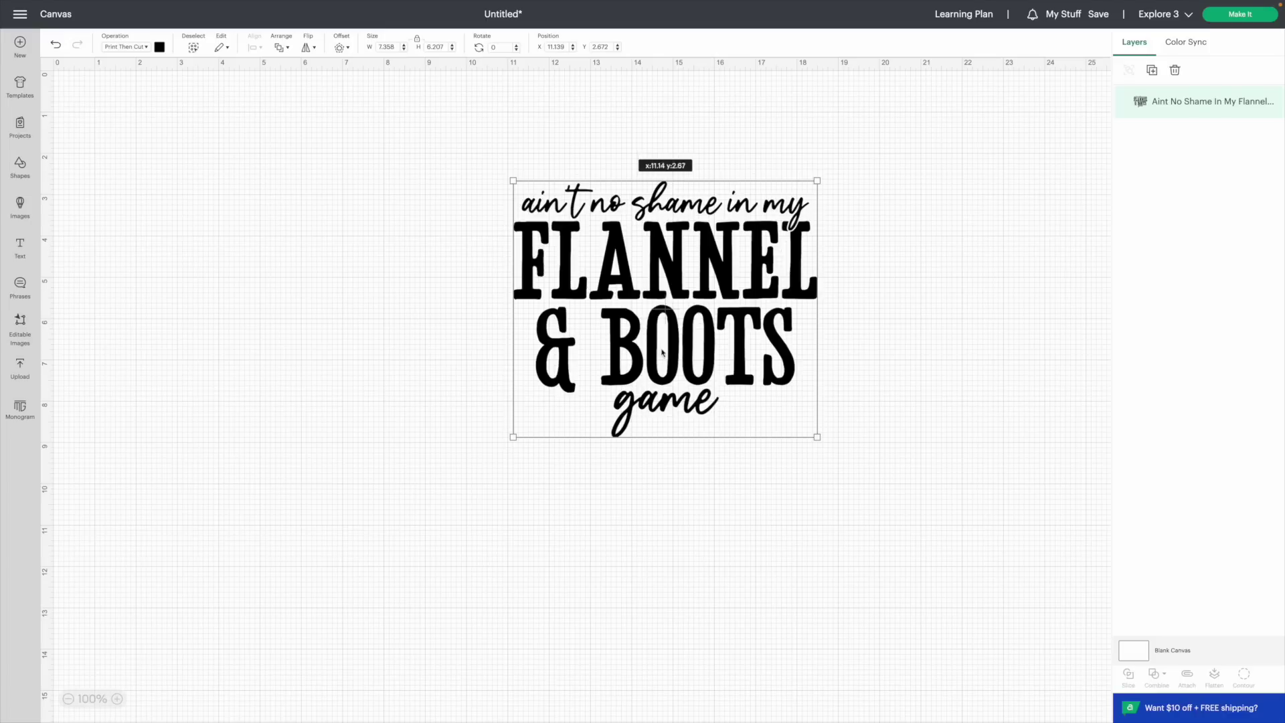
pyautogui.moveTo(665, 353); pyautogui.dragTo(593, 363)
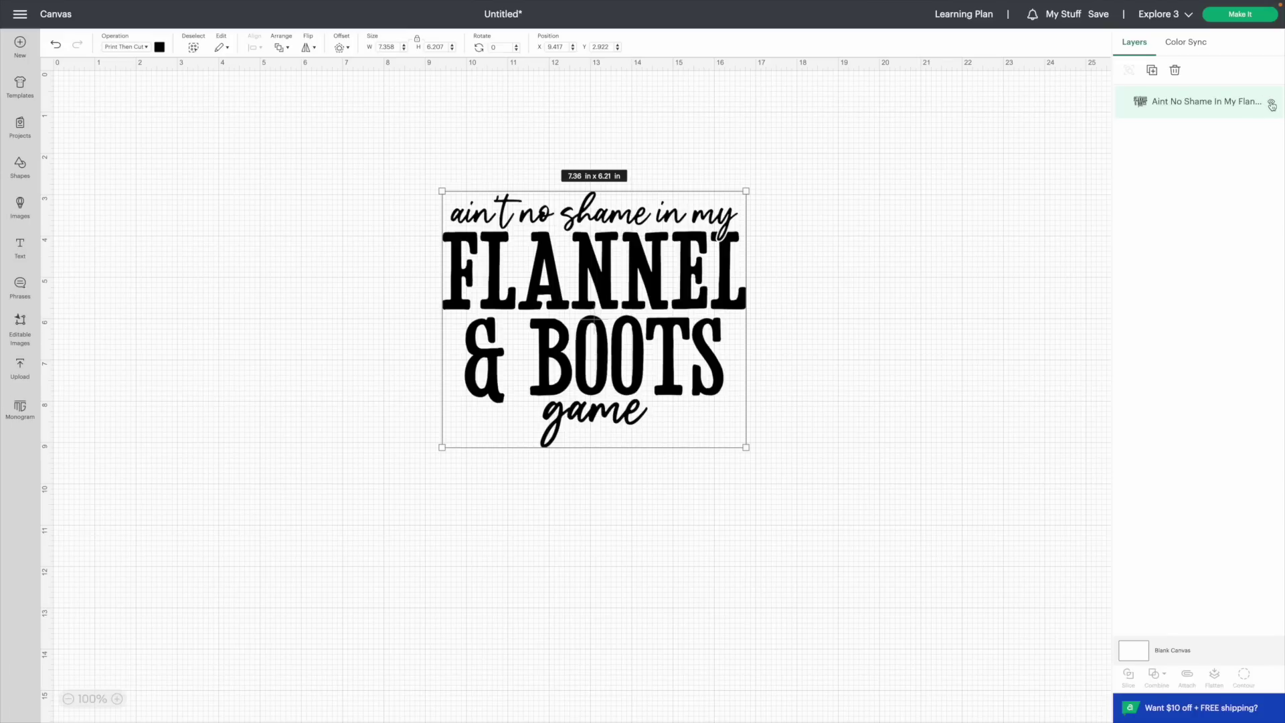
# - Hide the design's layer and show it again
pyautogui.click(1272, 105)
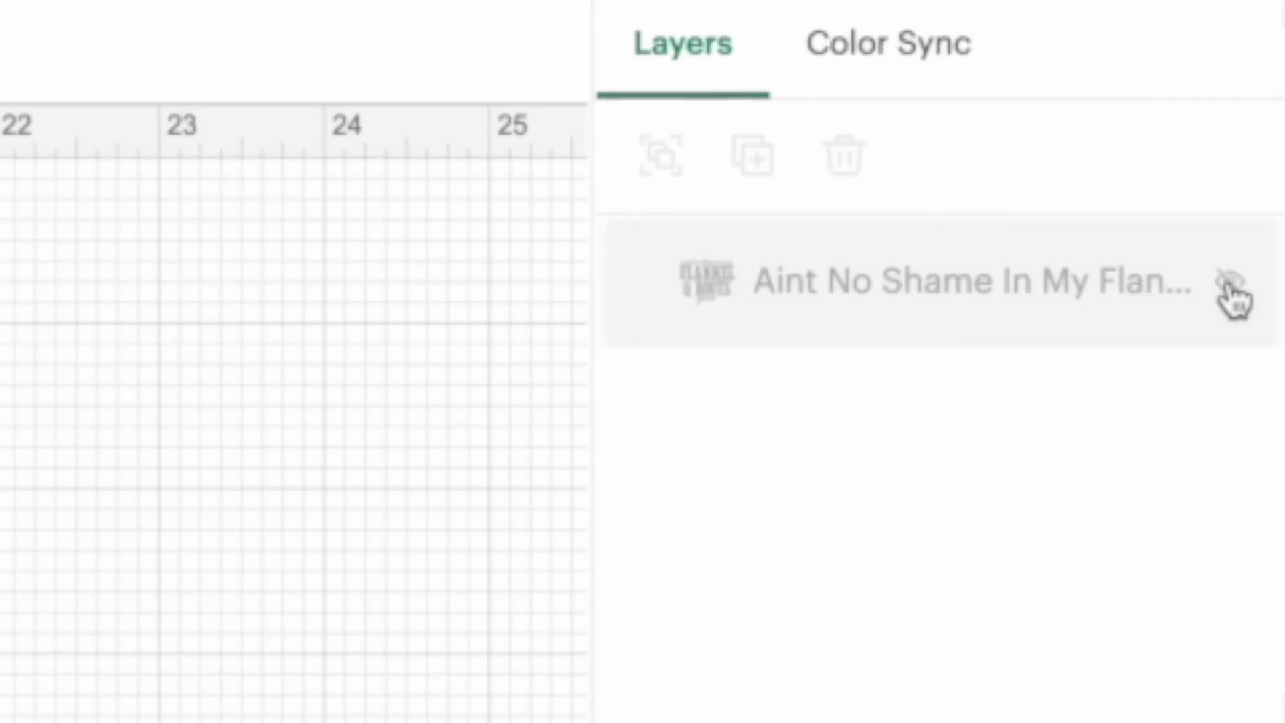
pyautogui.click(1231, 284)
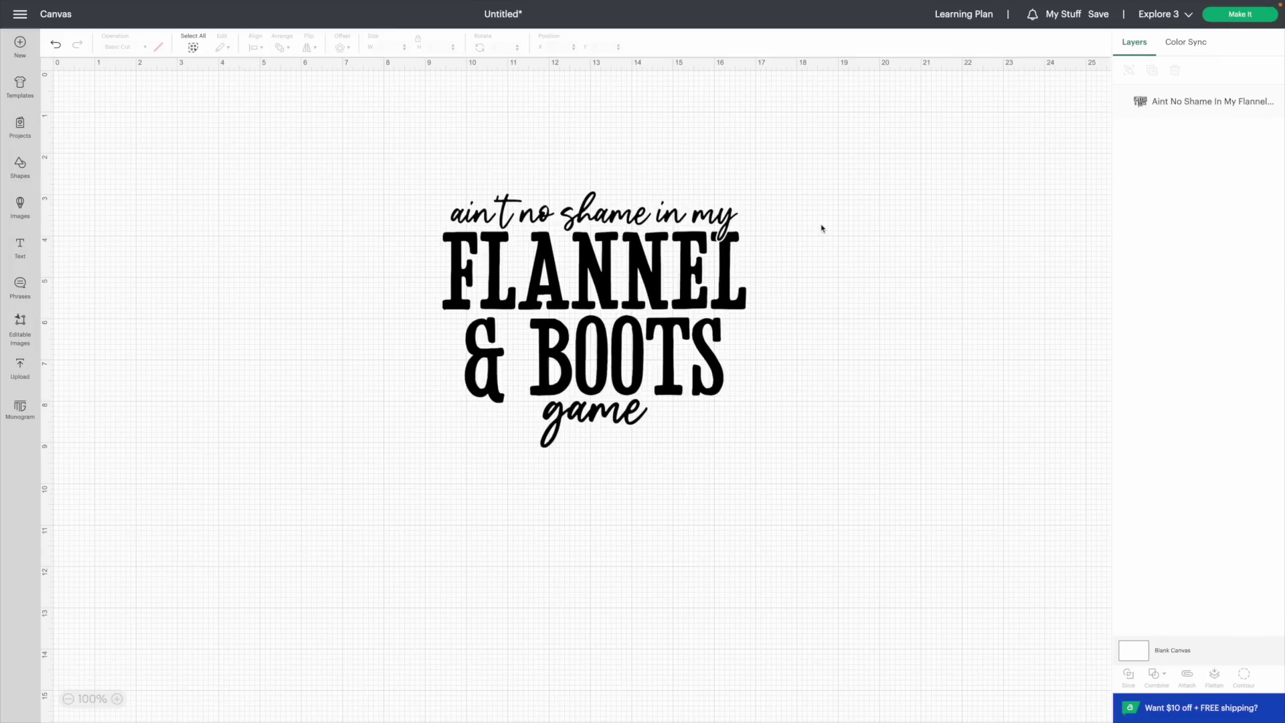
# - Nudge the design slightly and create a 0.319 in offset with rounded corners around it
pyautogui.click(582, 285)
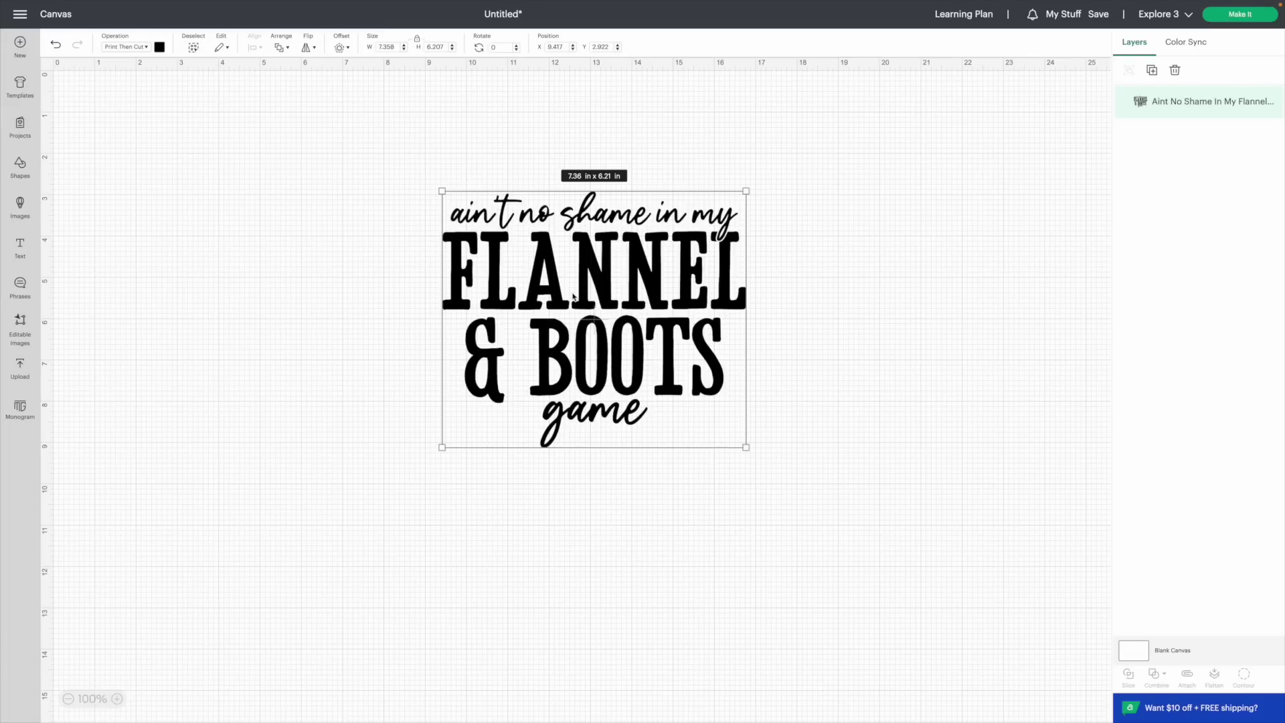
pyautogui.moveTo(573, 296); pyautogui.dragTo(578, 290)
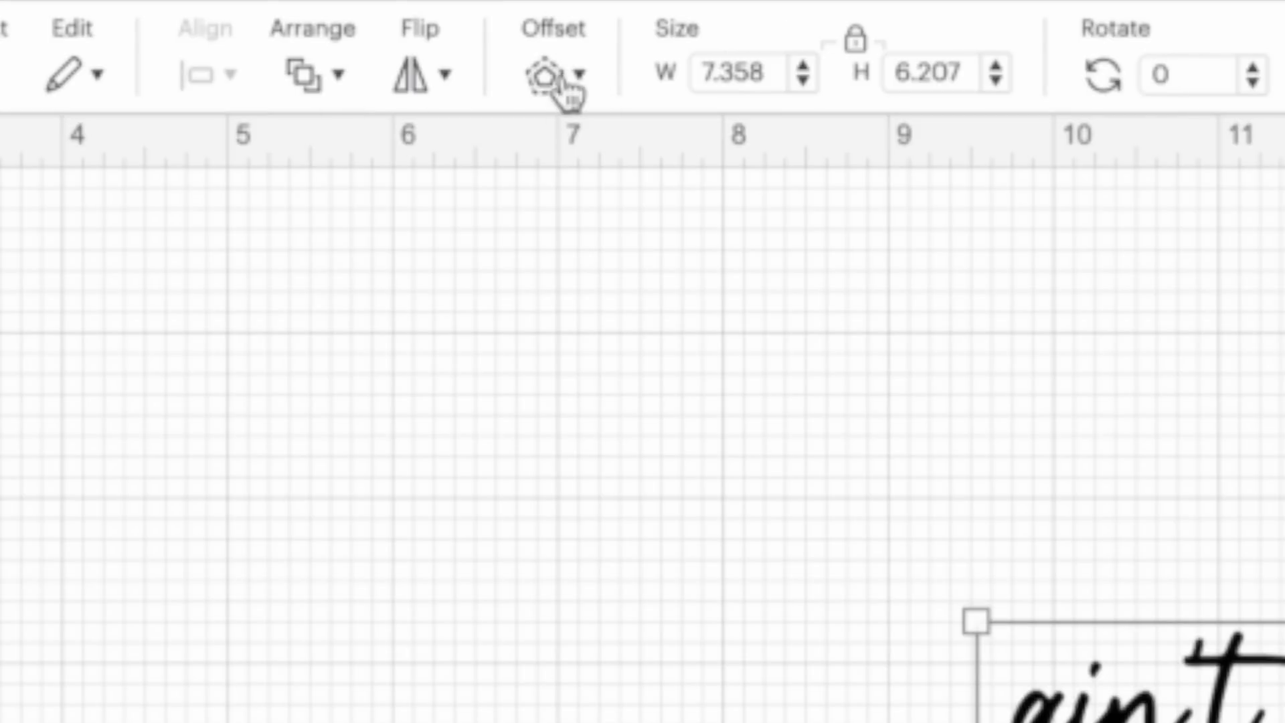
pyautogui.click(566, 94)
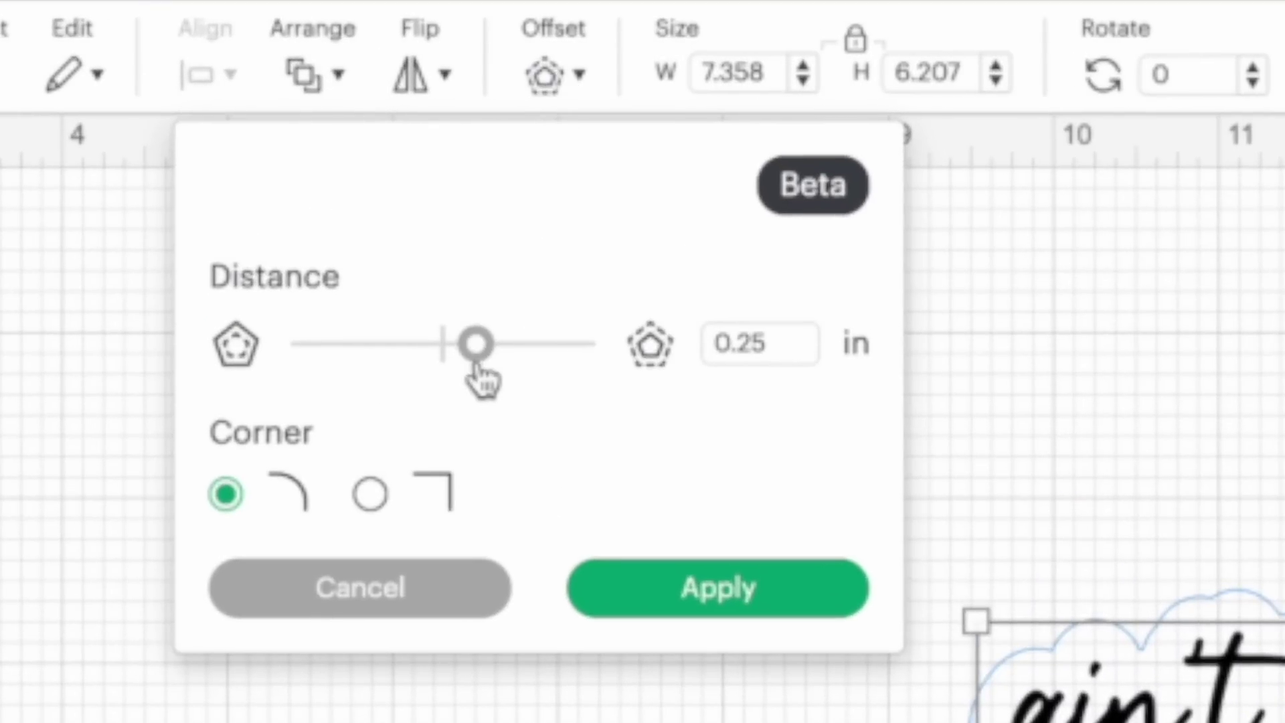
pyautogui.moveTo(474, 359); pyautogui.dragTo(484, 361)
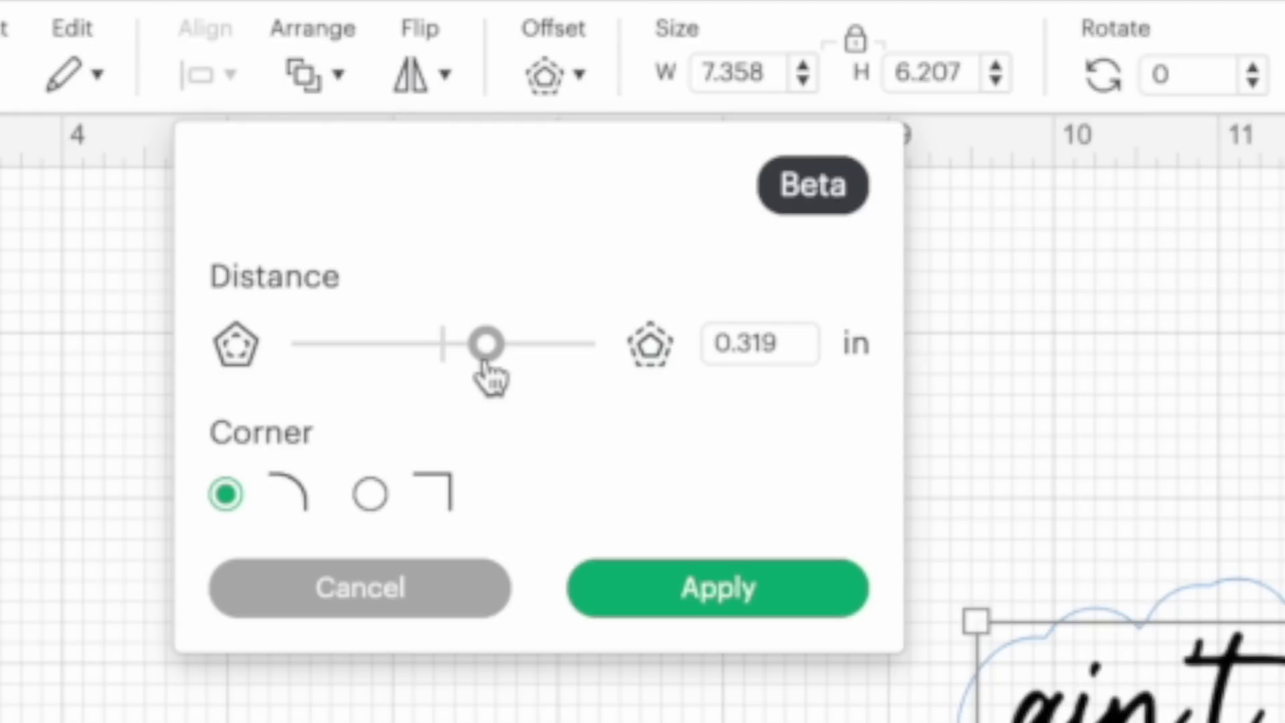
pyautogui.click(697, 610)
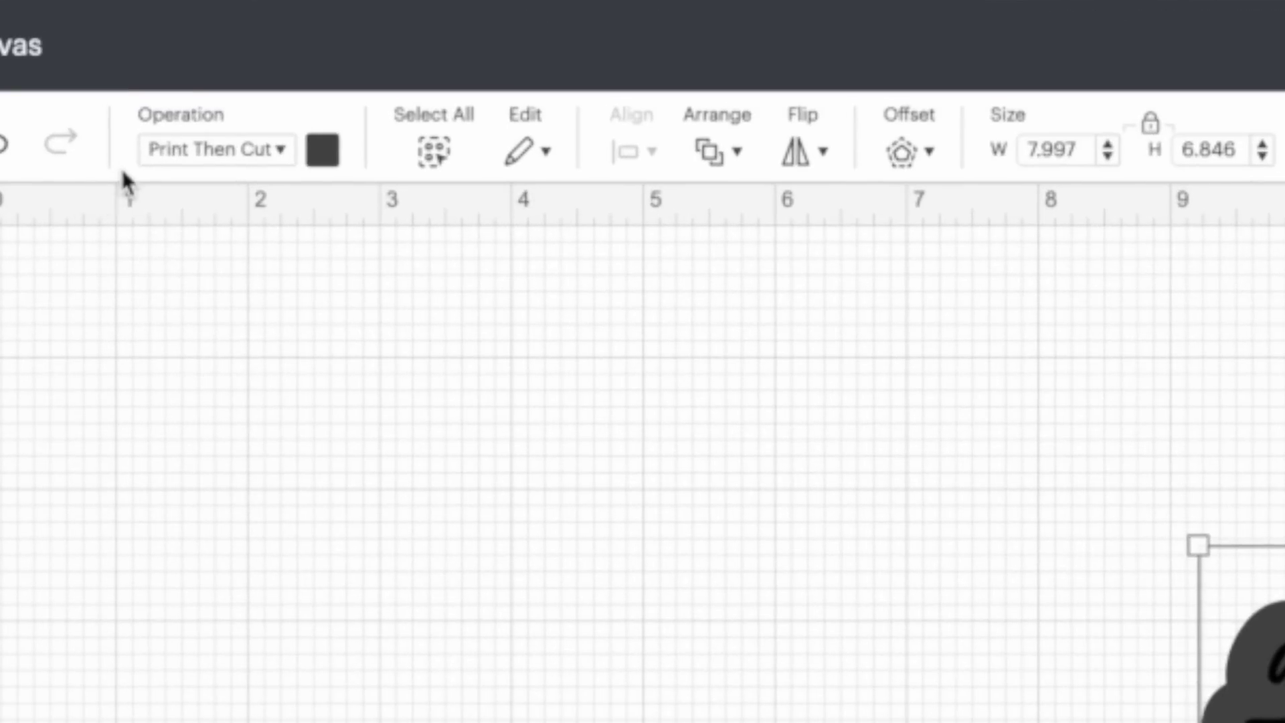
# - Set the offset shape's operation to Basic Cut and hide all of its inner contours
pyautogui.click(216, 155)
pyautogui.click(258, 250)
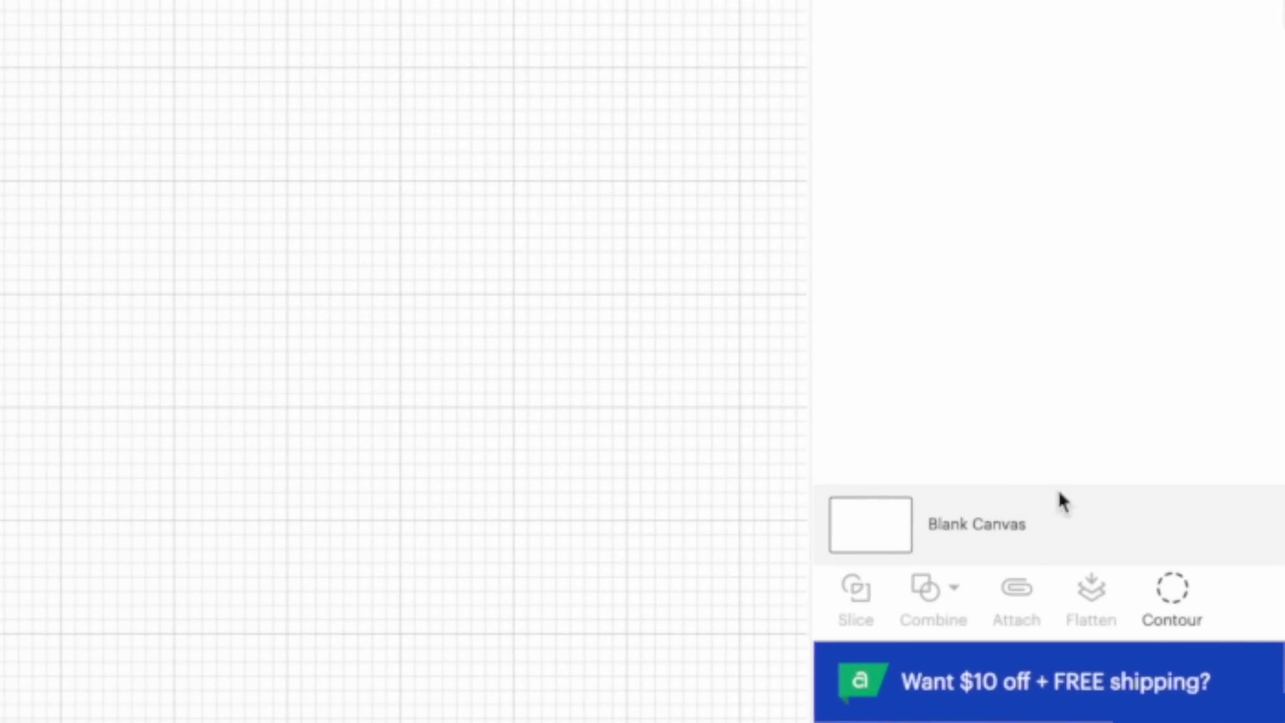
pyautogui.click(1189, 593)
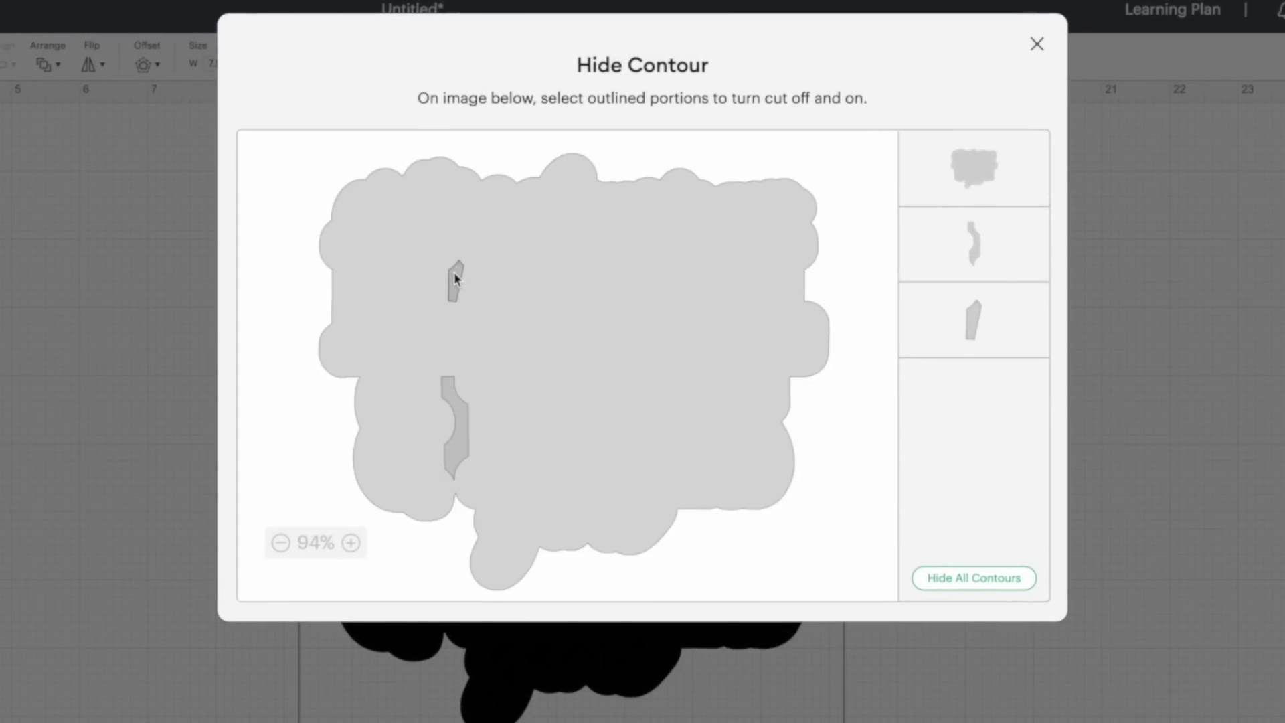
pyautogui.click(454, 276)
pyautogui.click(983, 581)
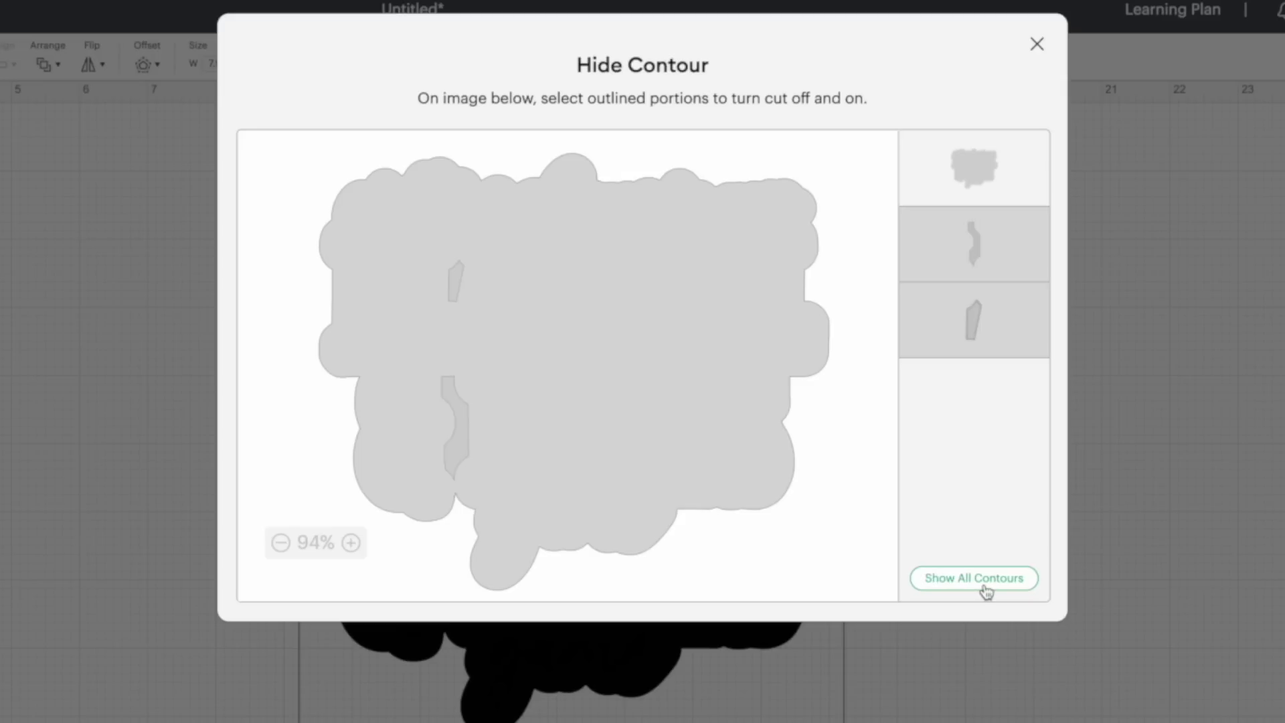
pyautogui.click(1038, 45)
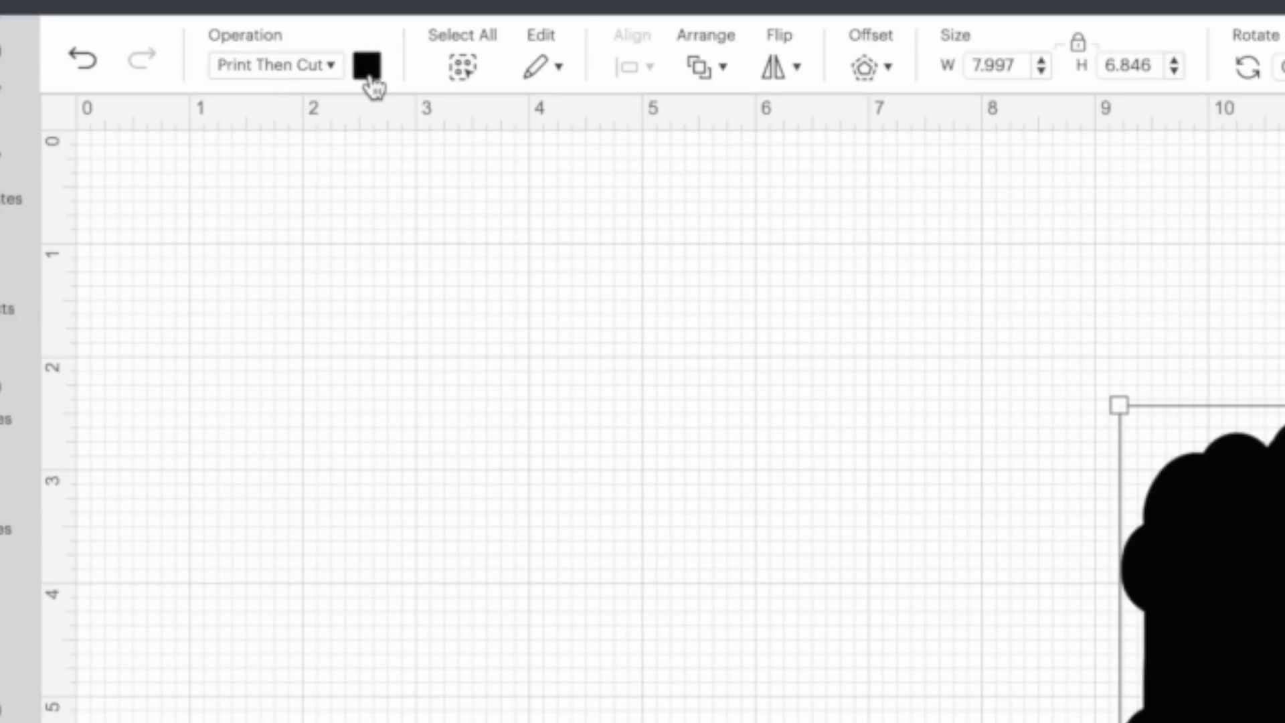
# - Set the offset shape's print color to white
pyautogui.click(368, 67)
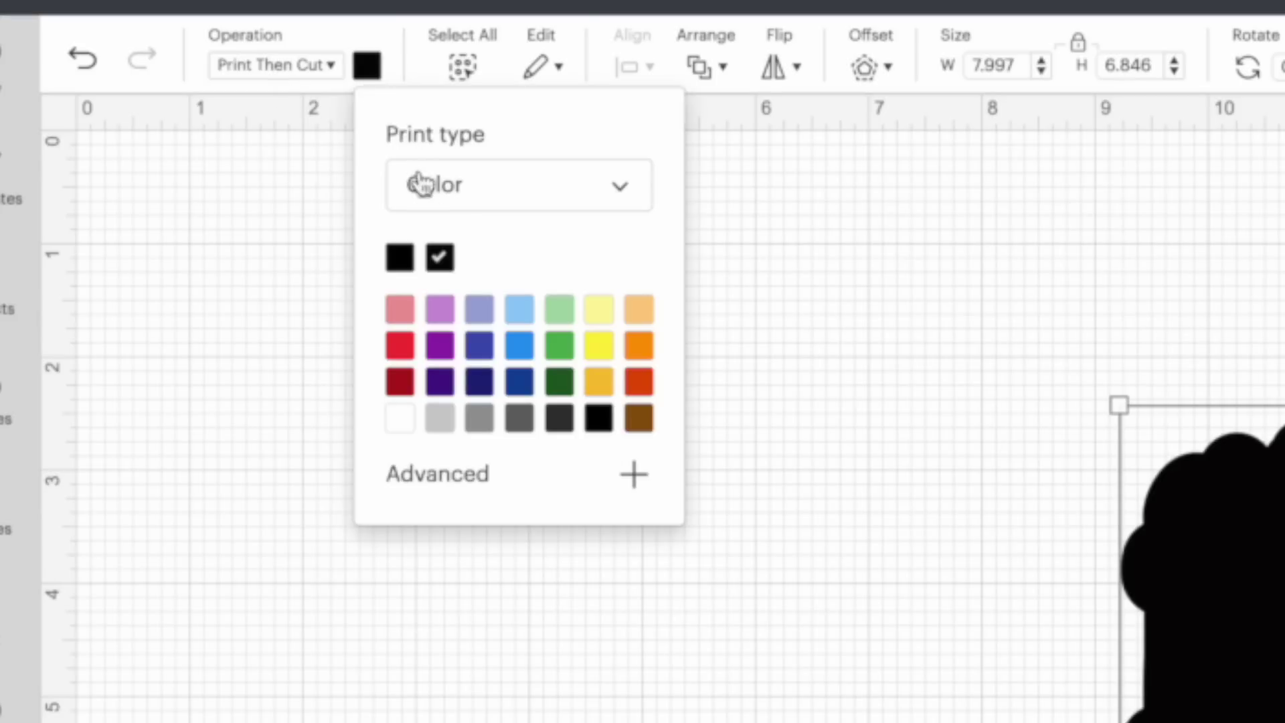
pyautogui.click(402, 419)
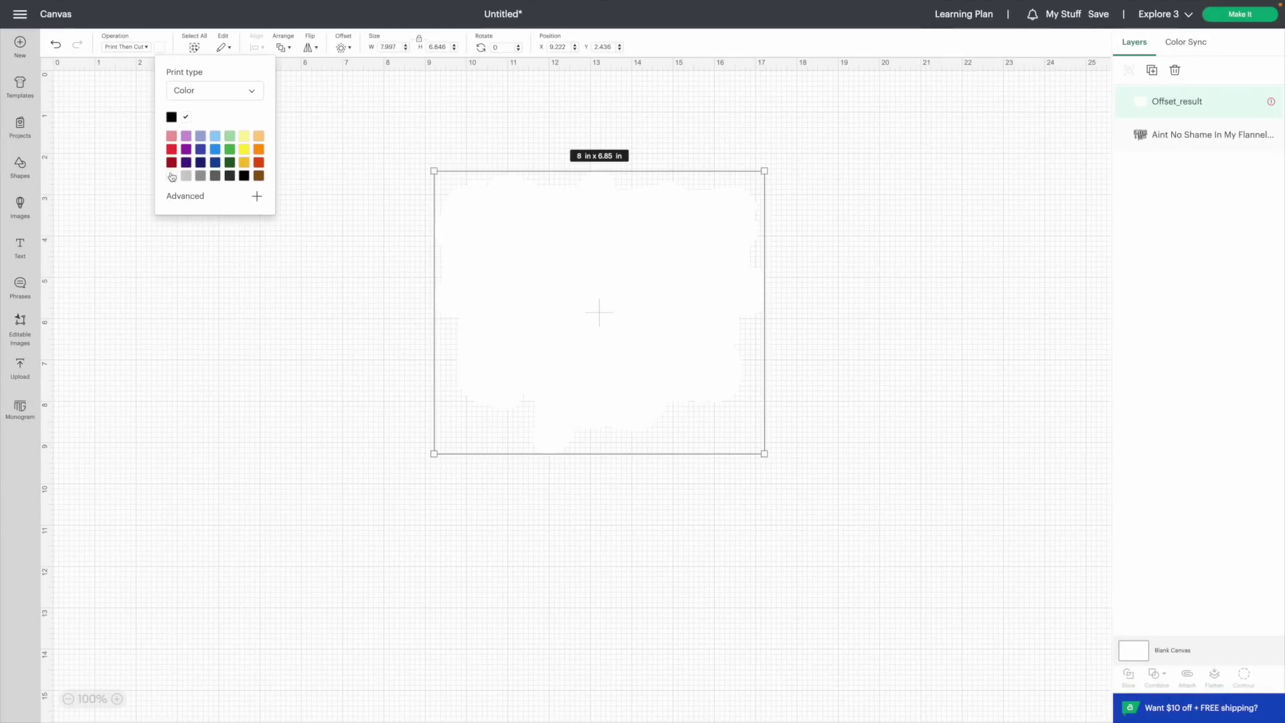
# - Move the Flannel & Boots design's layer above the white offset layer
pyautogui.click(1185, 137)
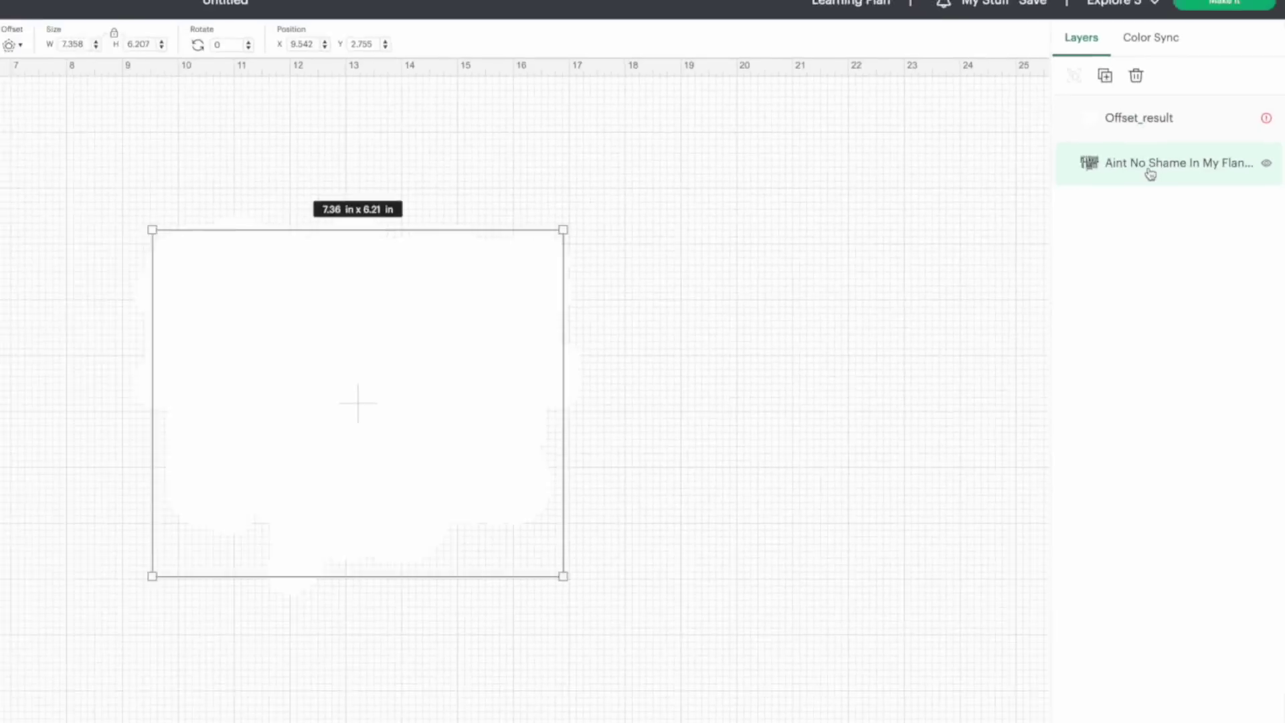
pyautogui.click(418, 41)
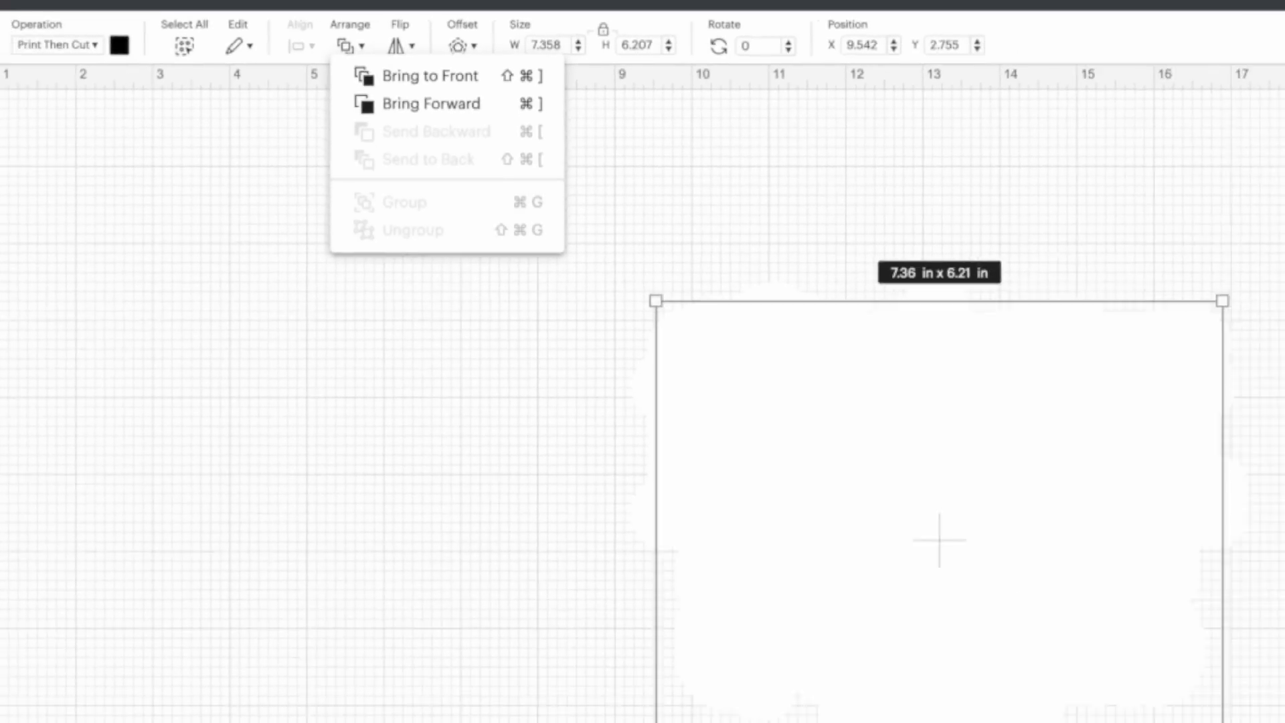
pyautogui.moveTo(1103, 177)
pyautogui.mouseDown()
pyautogui.moveTo(1096, 121)
pyautogui.moveTo(1117, 179)
pyautogui.mouseUp()
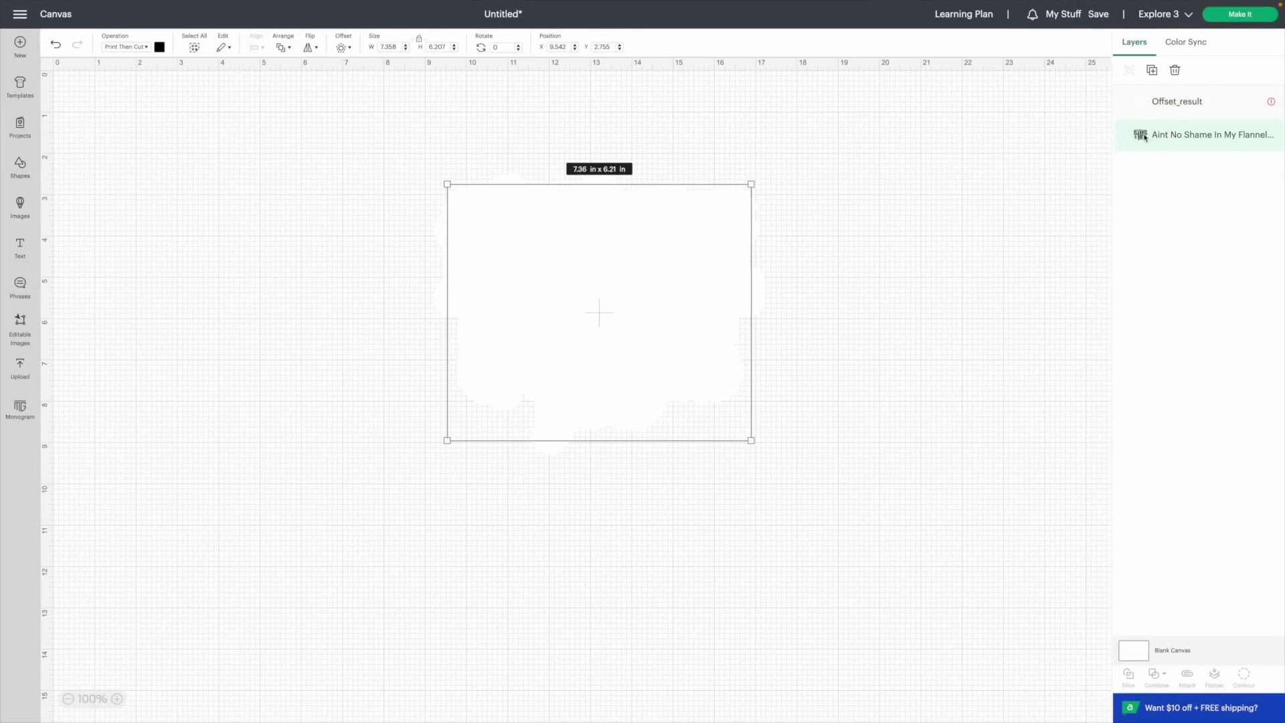
pyautogui.moveTo(1198, 138); pyautogui.dragTo(1191, 92)
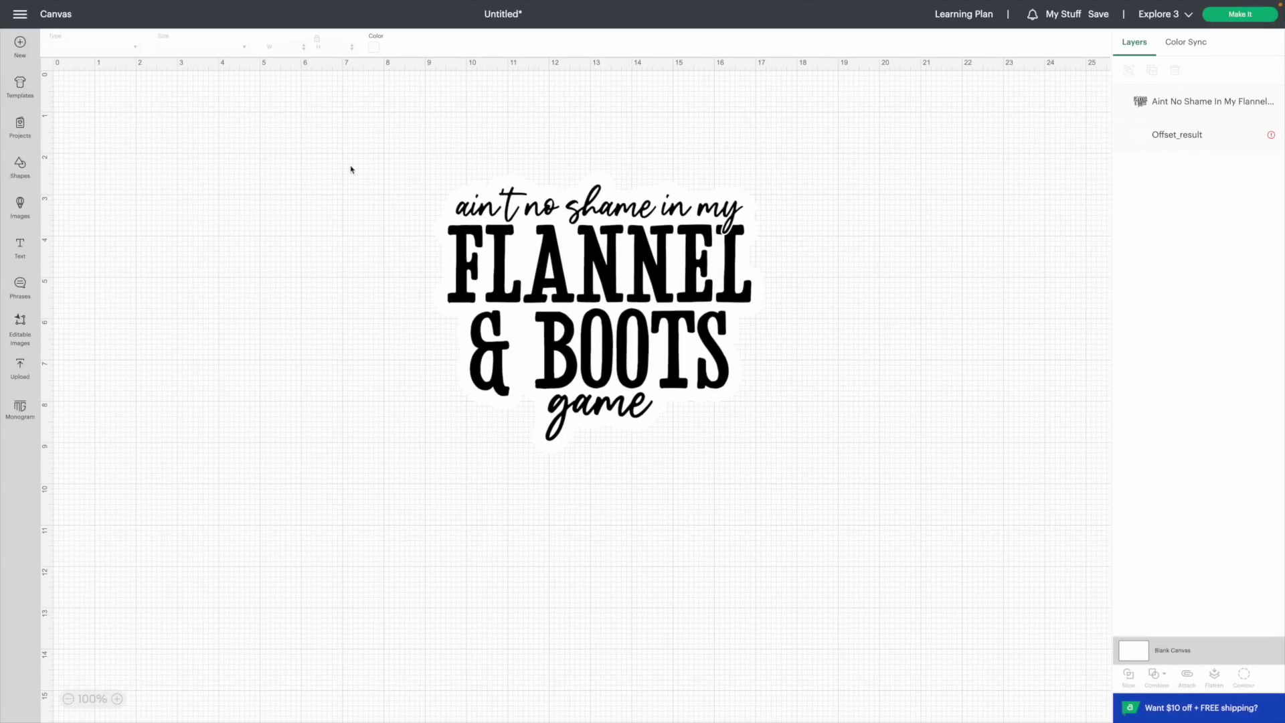
# - Set the canvas background color to light pink and select the black lettering design
pyautogui.click(374, 47)
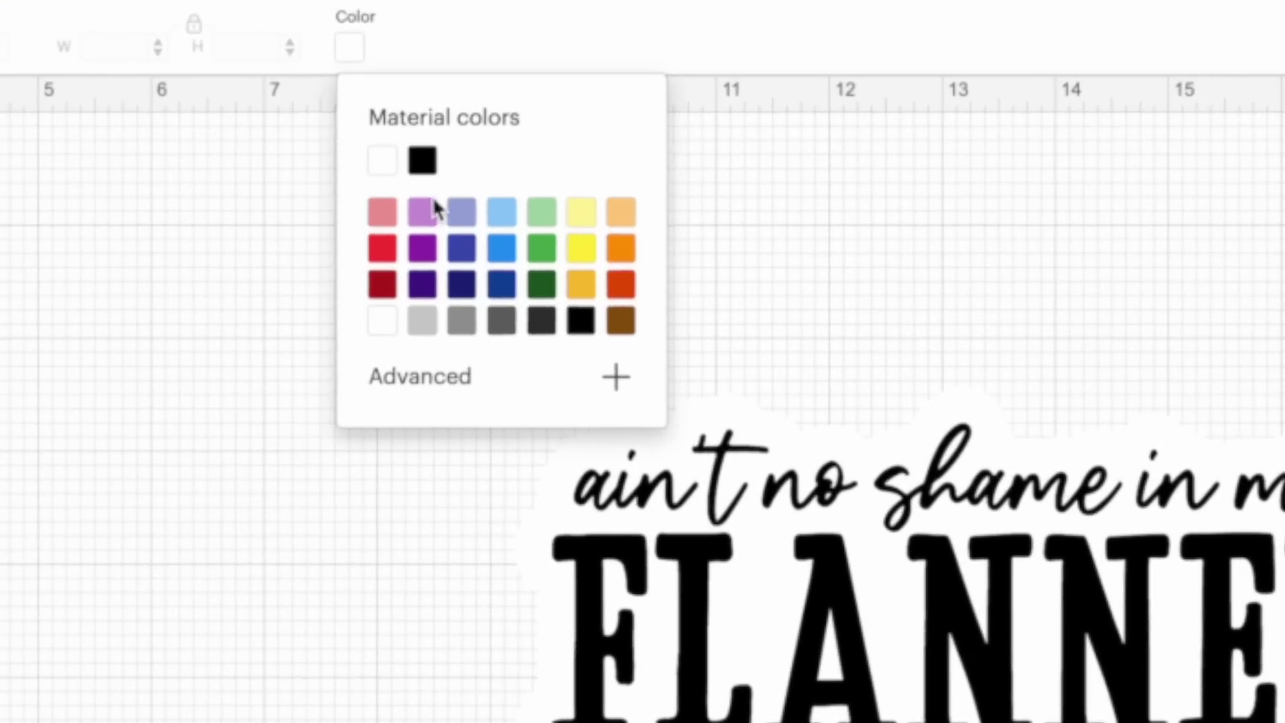
pyautogui.click(384, 214)
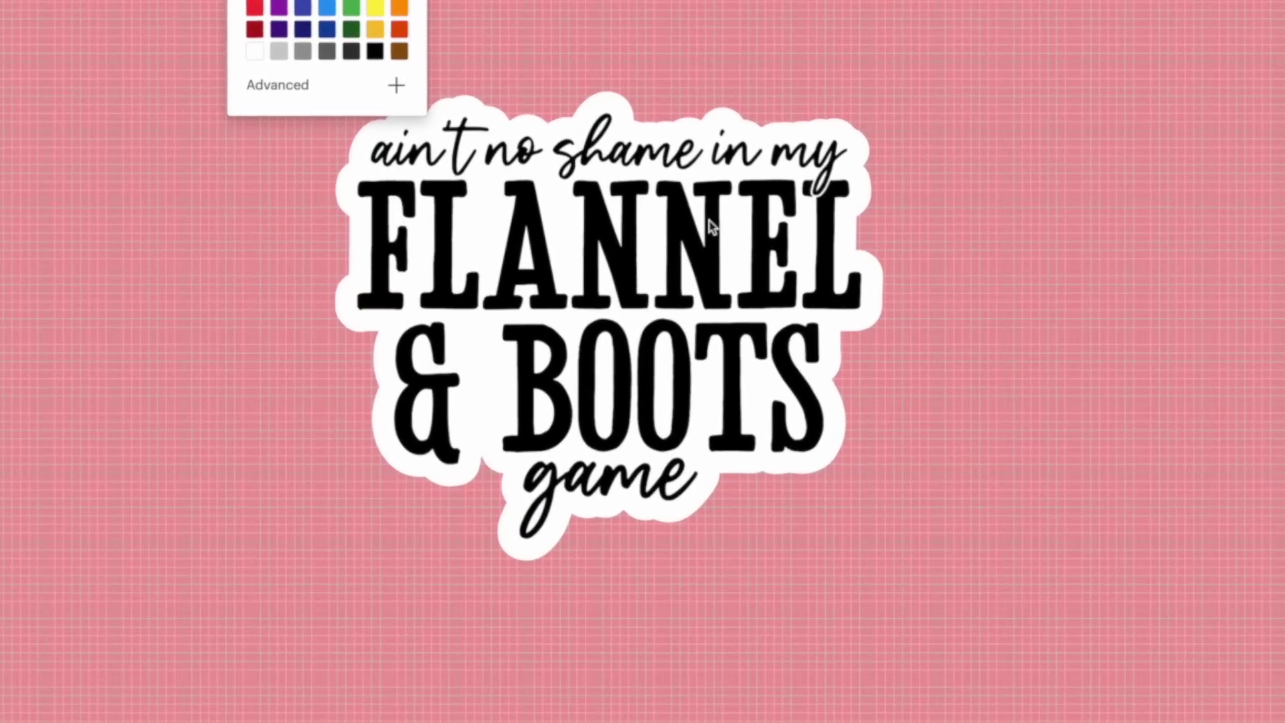
pyautogui.click(702, 226)
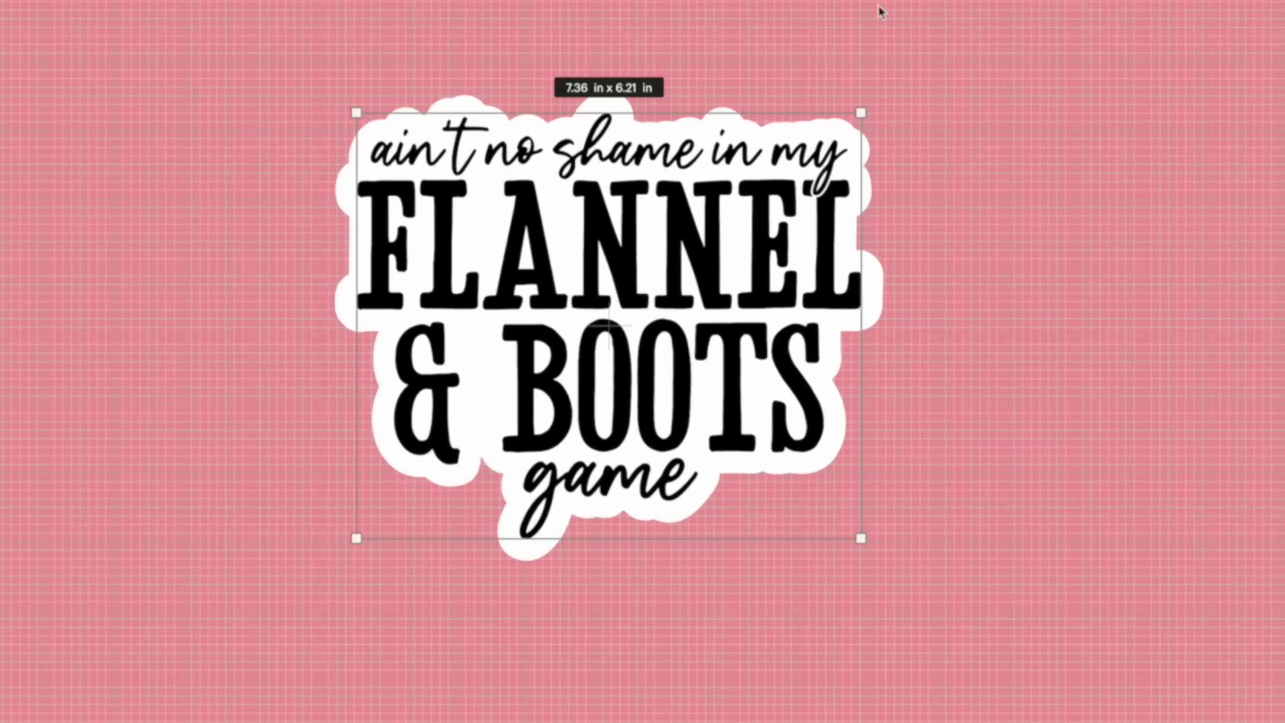
# - Flatten the design and its offset together into one Print Then Cut image and move it slightly right
pyautogui.moveTo(407, 57); pyautogui.dragTo(676, 321)
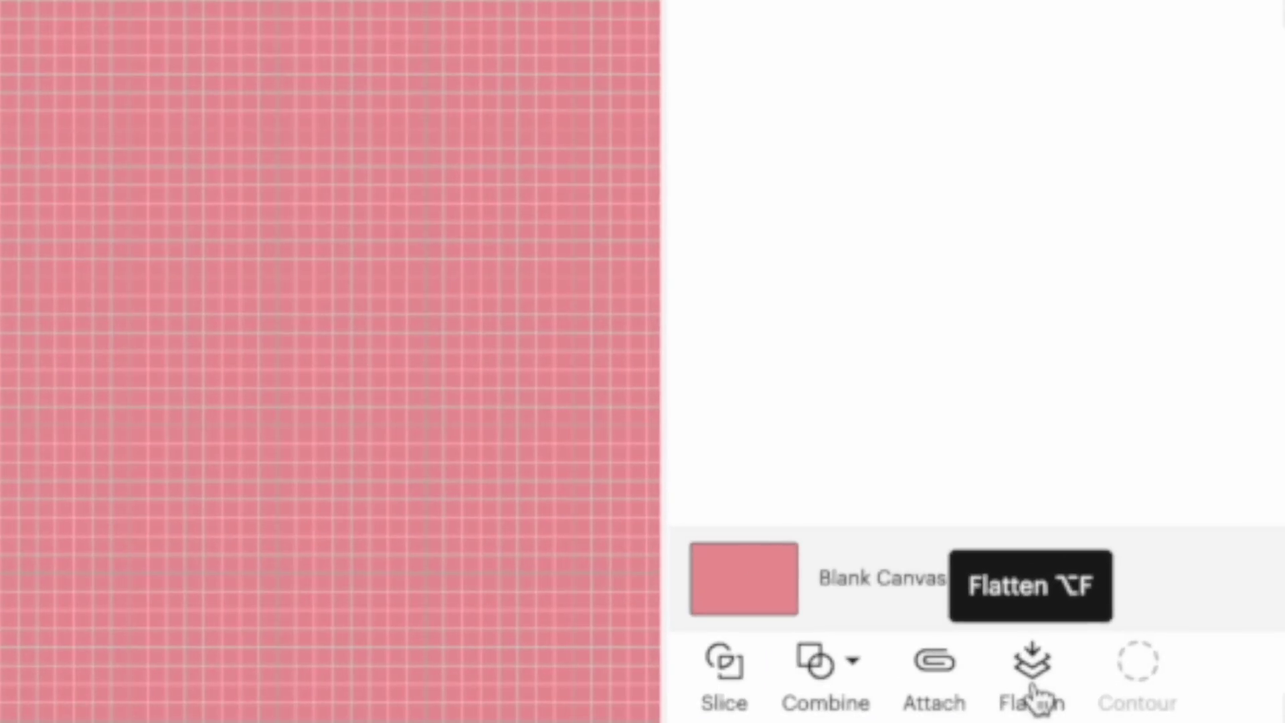
pyautogui.click(1208, 683)
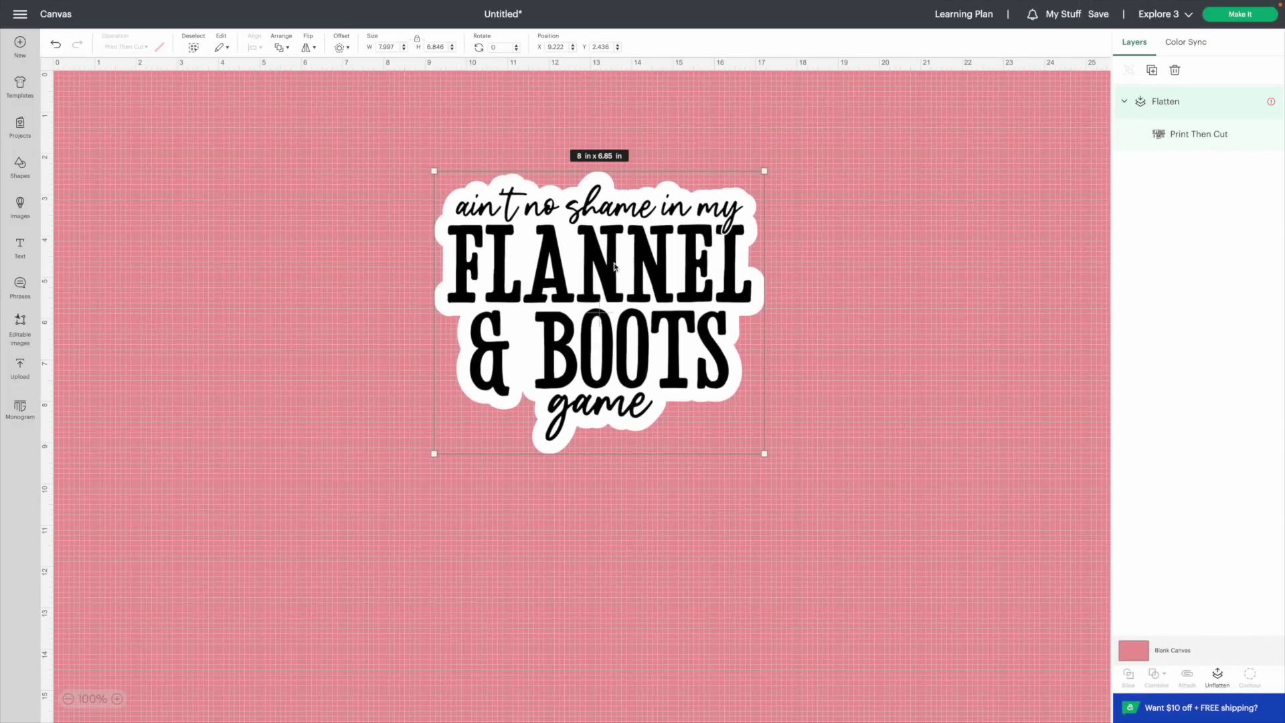
pyautogui.moveTo(614, 266); pyautogui.dragTo(651, 269)
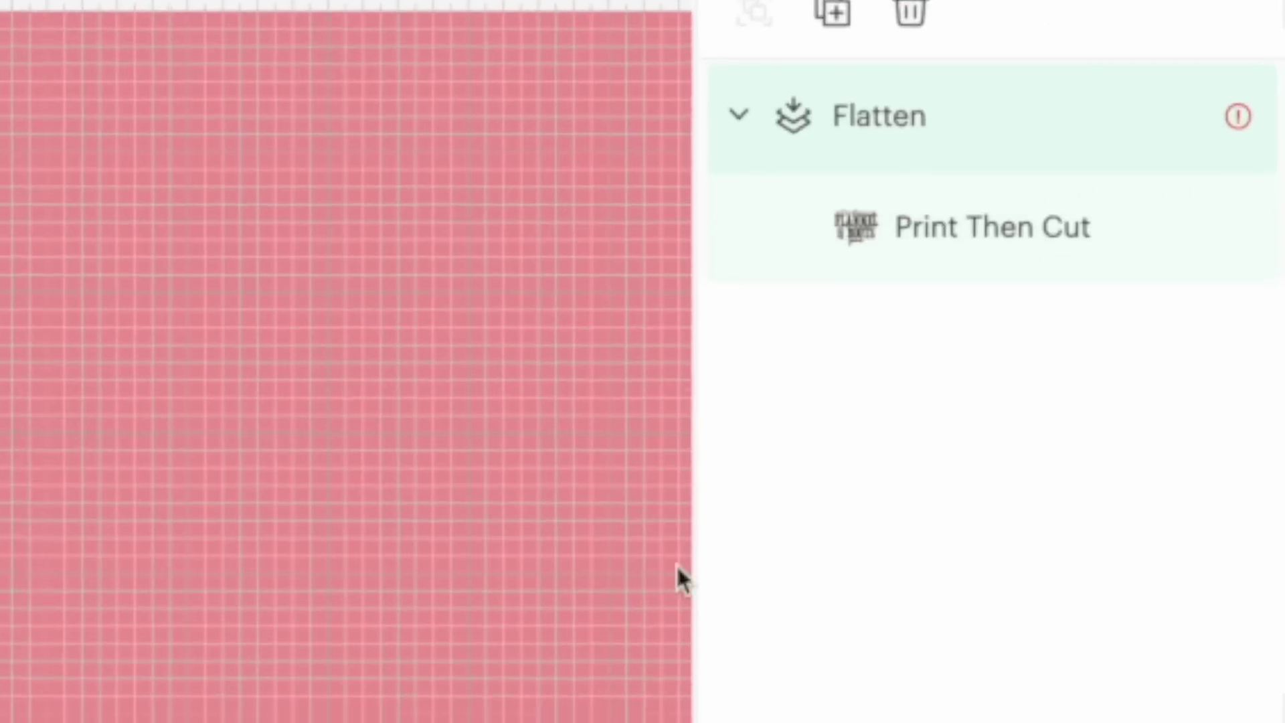
# - Shrink the flattened design to about 7.08 x 6.06 in and move it toward the left side of the canvas
pyautogui.moveTo(1271, 105)
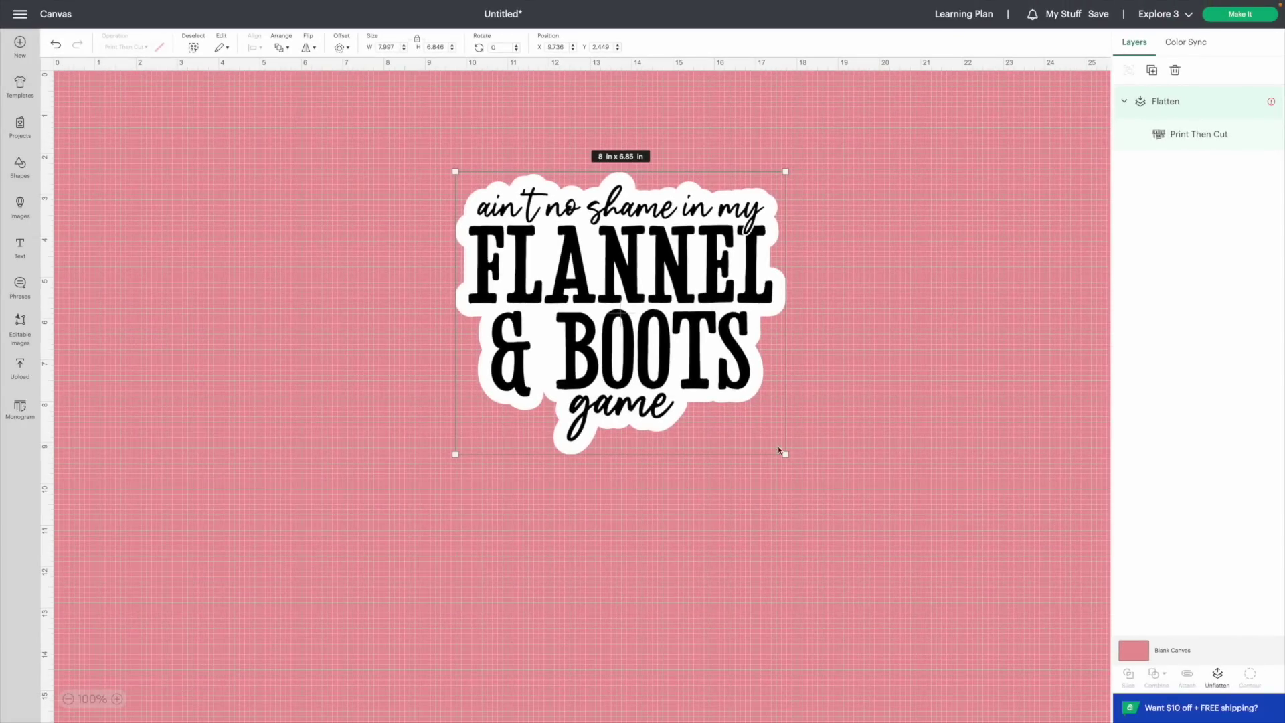
pyautogui.moveTo(785, 450); pyautogui.dragTo(748, 418)
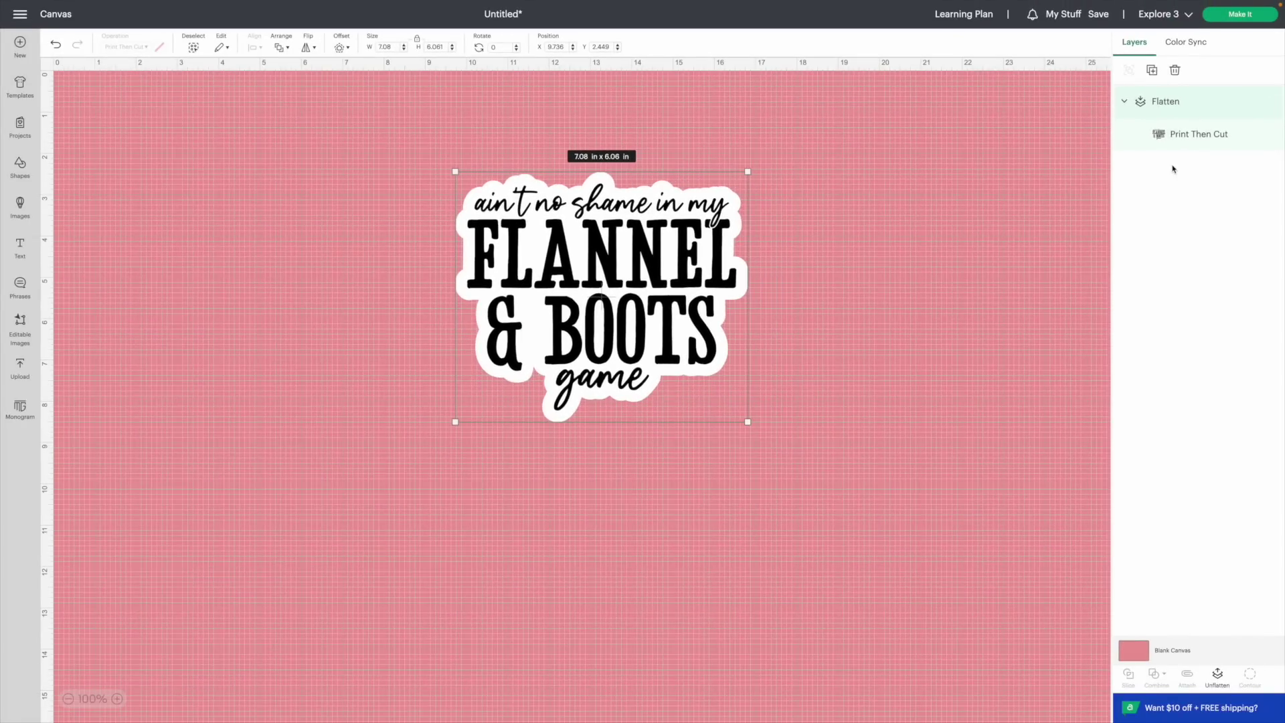
pyautogui.moveTo(566, 279); pyautogui.dragTo(353, 266)
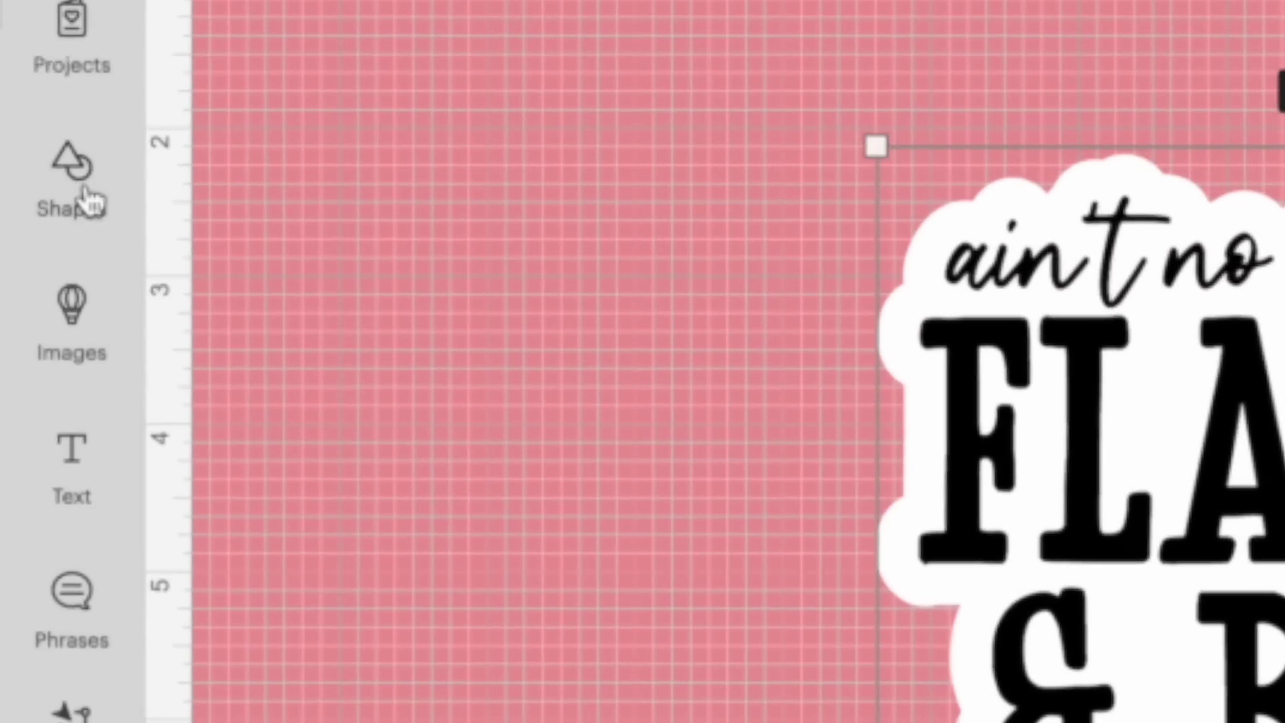
# - Insert a square, resize it without locked proportions to 6.75 in wide by 9.25 in high, and place it right of the design
pyautogui.click(24, 174)
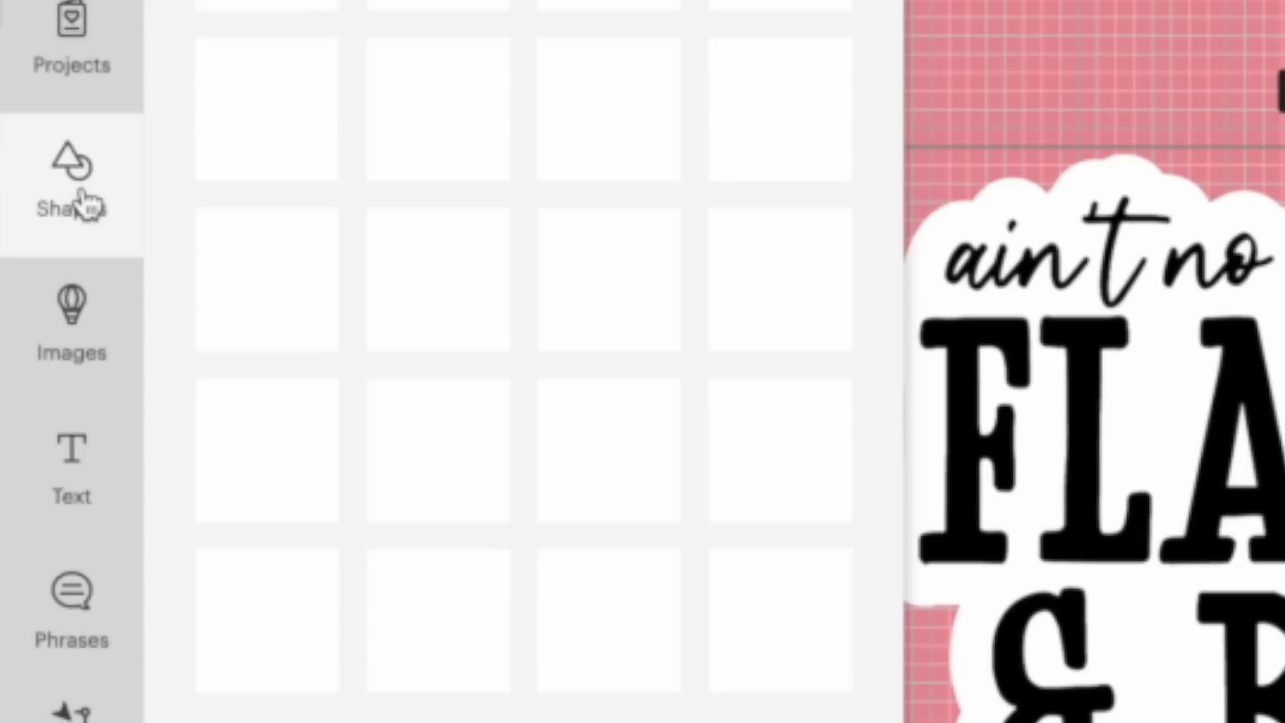
pyautogui.click(708, 504)
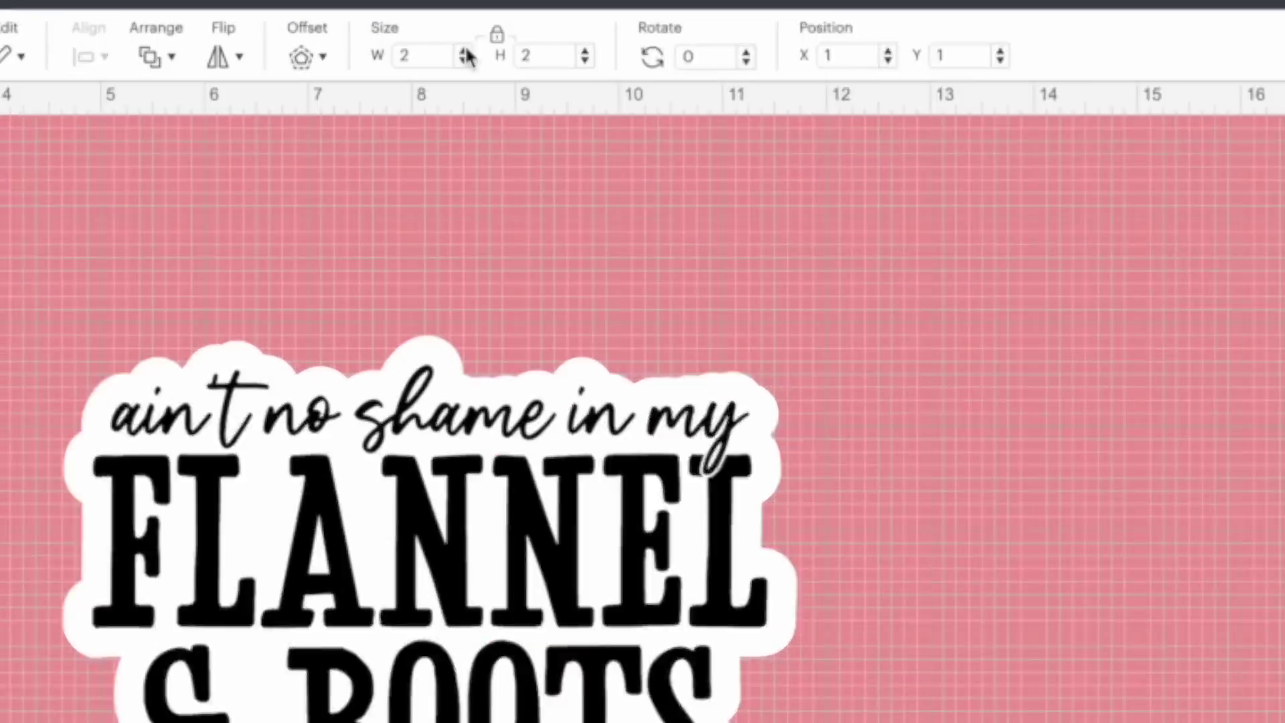
pyautogui.click(427, 55)
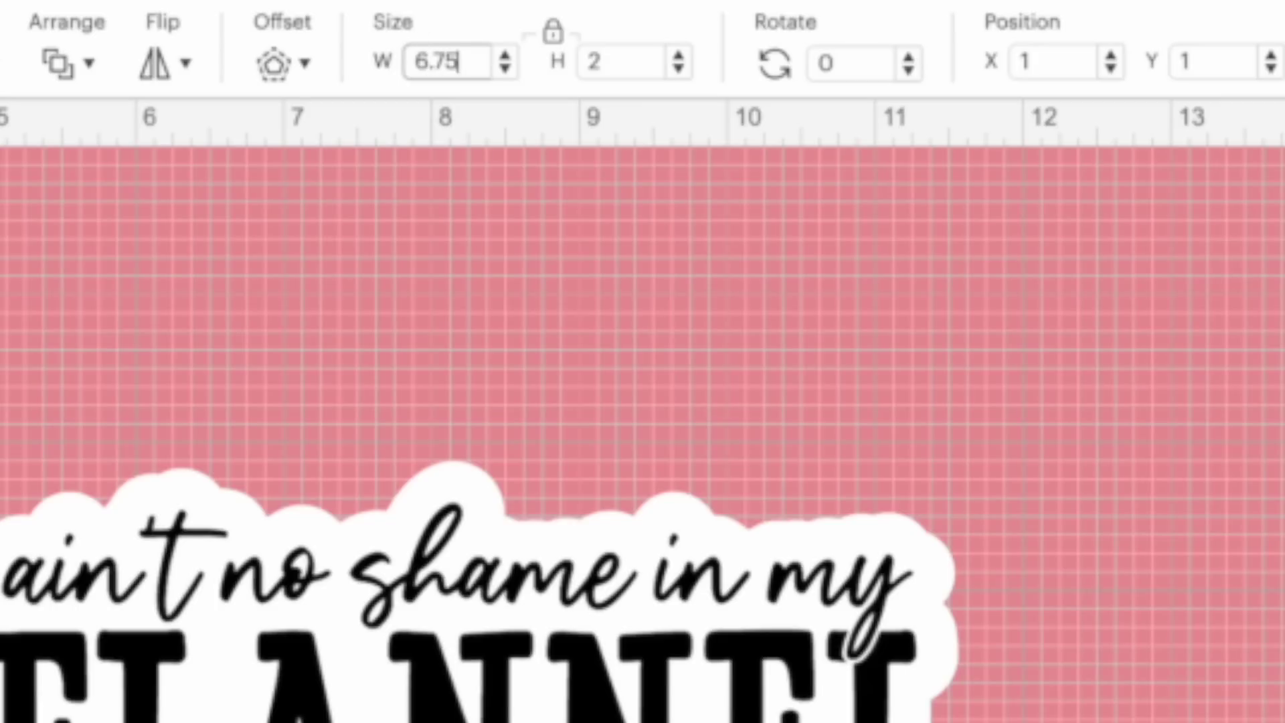
pyautogui.click(555, 33)
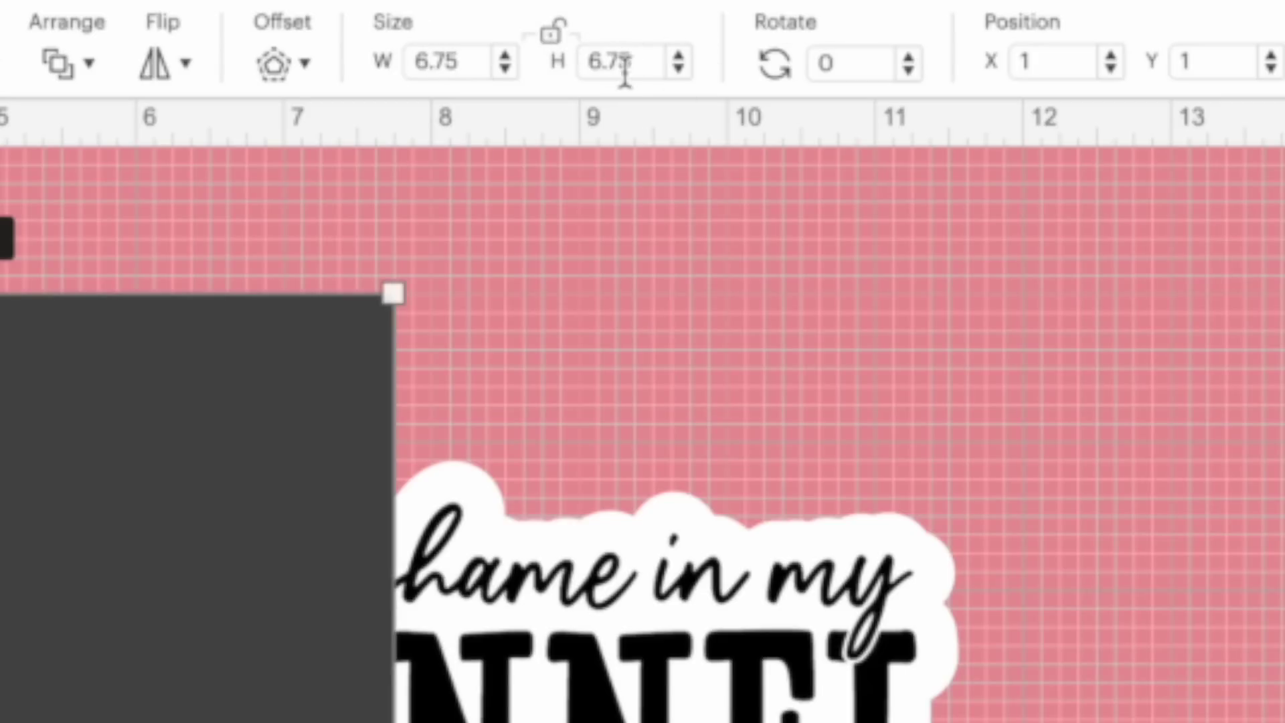
pyautogui.click(646, 60)
pyautogui.write('9.25')
pyautogui.press('Return')
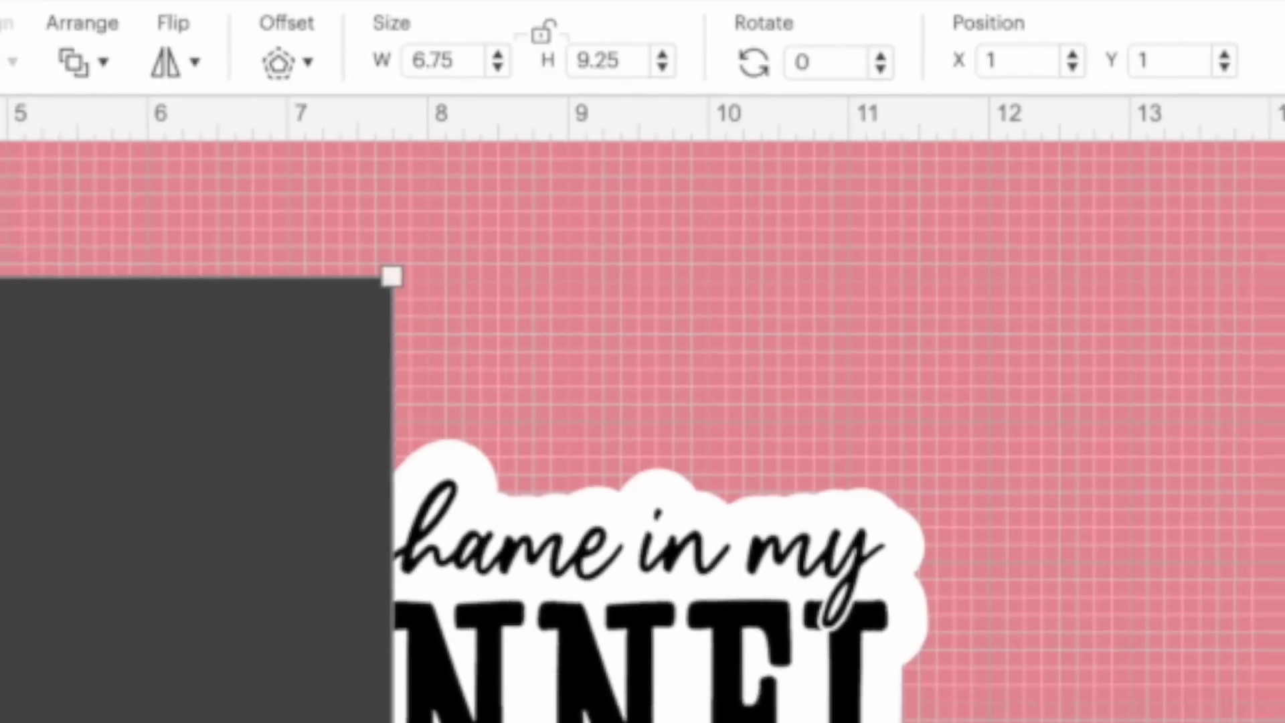
pyautogui.moveTo(99, 380); pyautogui.dragTo(725, 295)
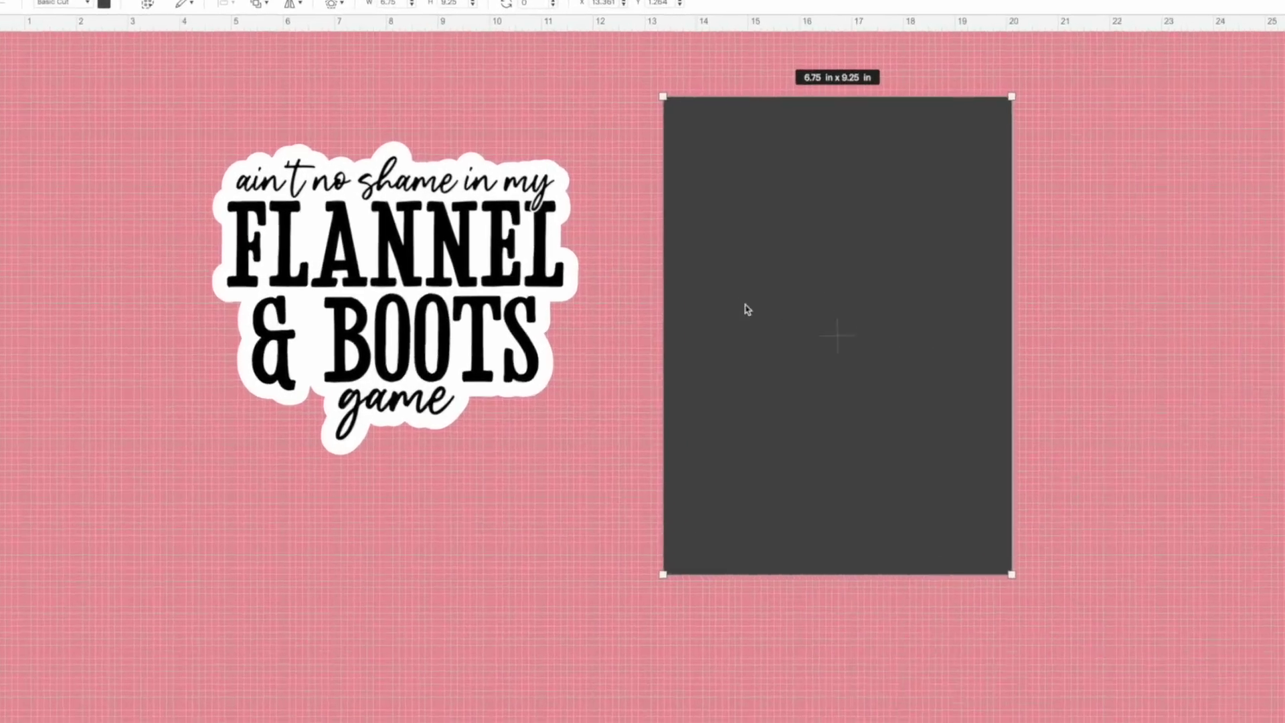
# - Shrink the flattened design proportionally to a width of 2.5 in
pyautogui.click(334, 272)
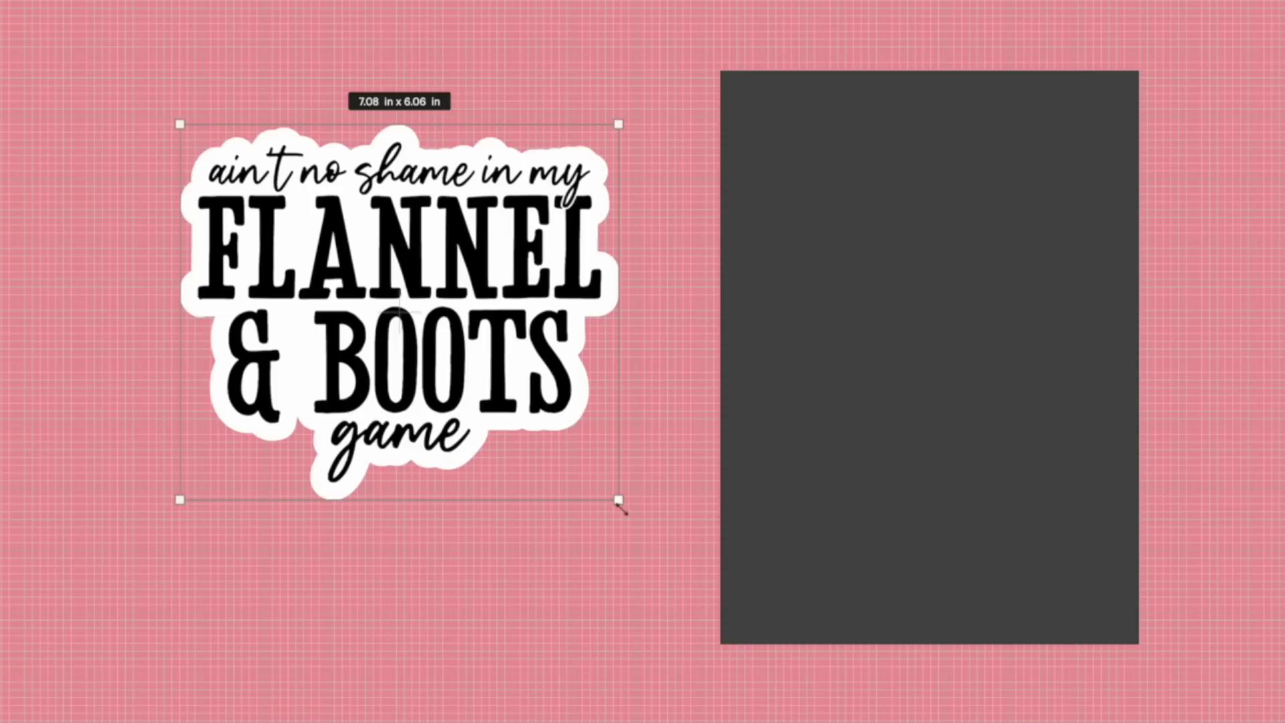
pyautogui.moveTo(617, 499); pyautogui.dragTo(225, 260)
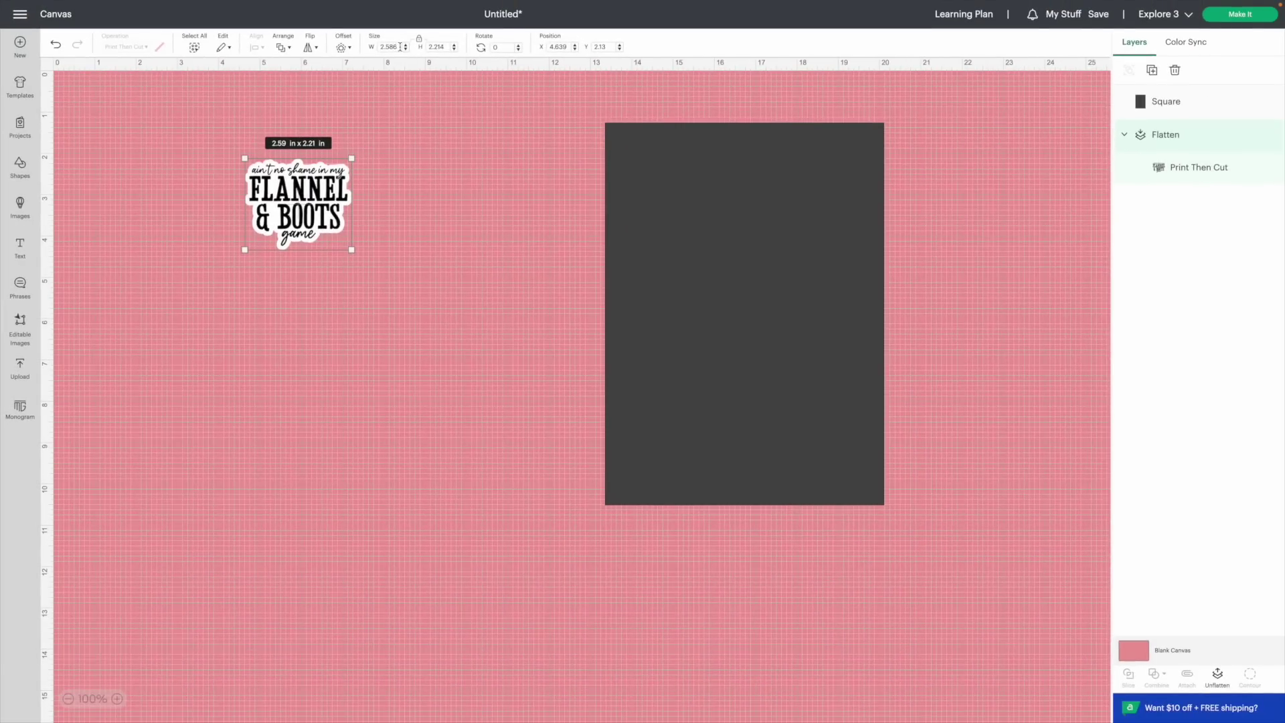
pyautogui.click(399, 45)
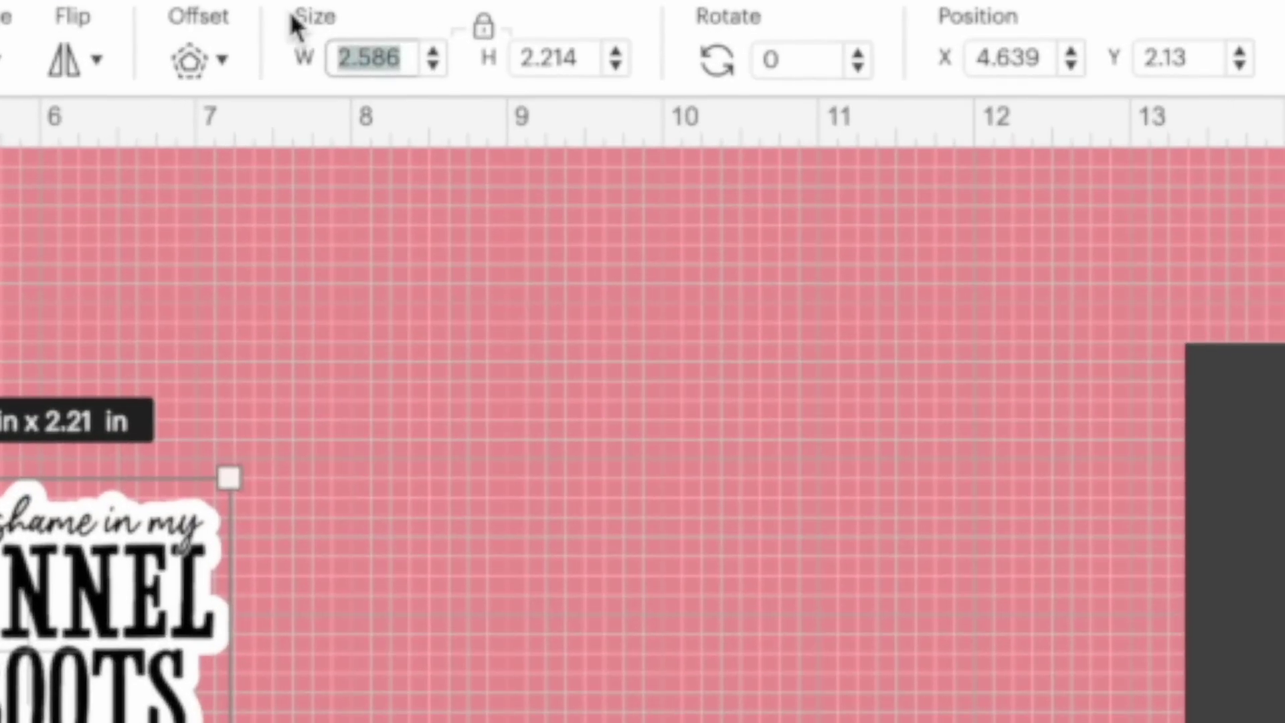
pyautogui.write('3')
pyautogui.write('.5')
pyautogui.press('Return')
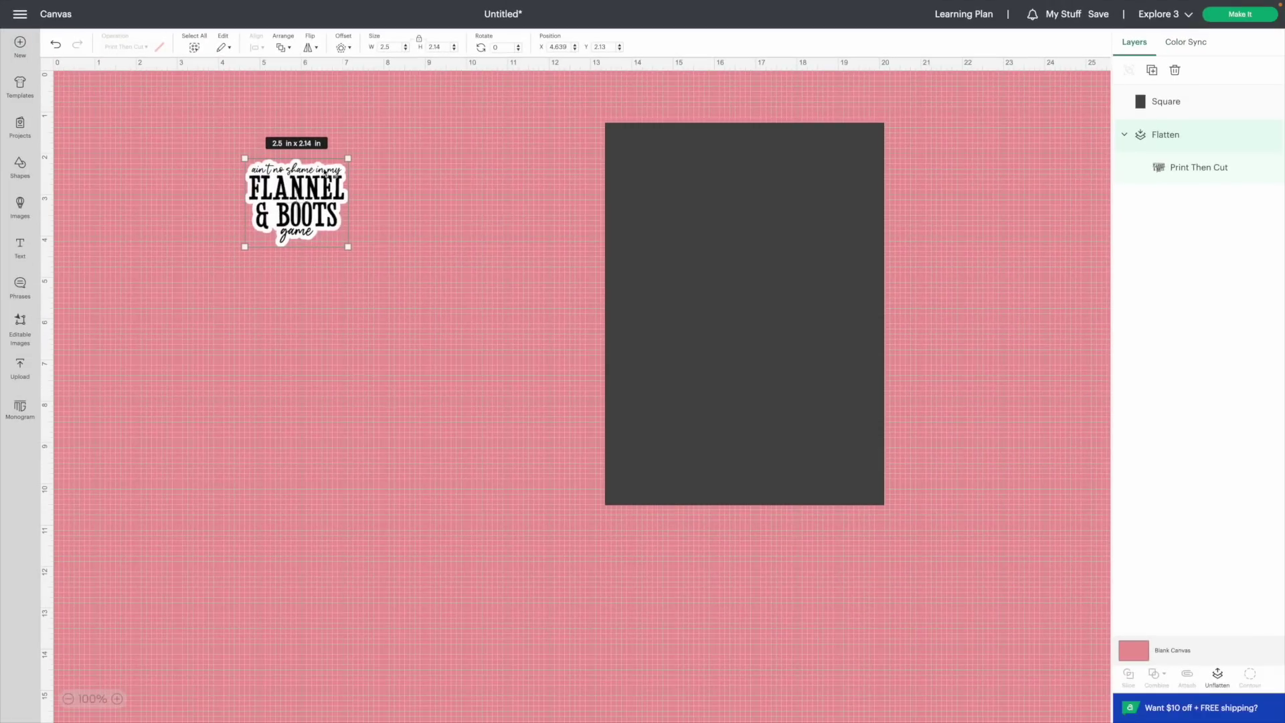
# - Place the design in front of the rectangle at its upper-left corner and set a duplicate beside it
pyautogui.moveTo(1192, 167); pyautogui.dragTo(1184, 81)
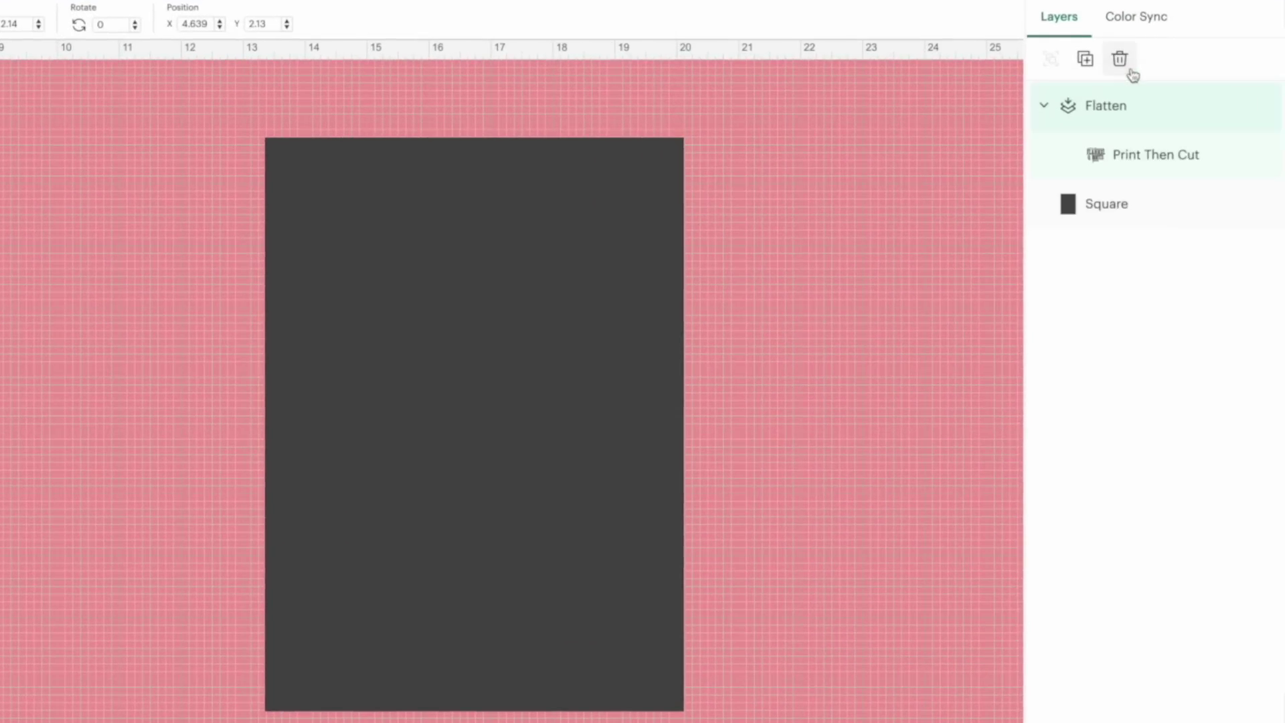
pyautogui.moveTo(292, 201); pyautogui.dragTo(655, 173)
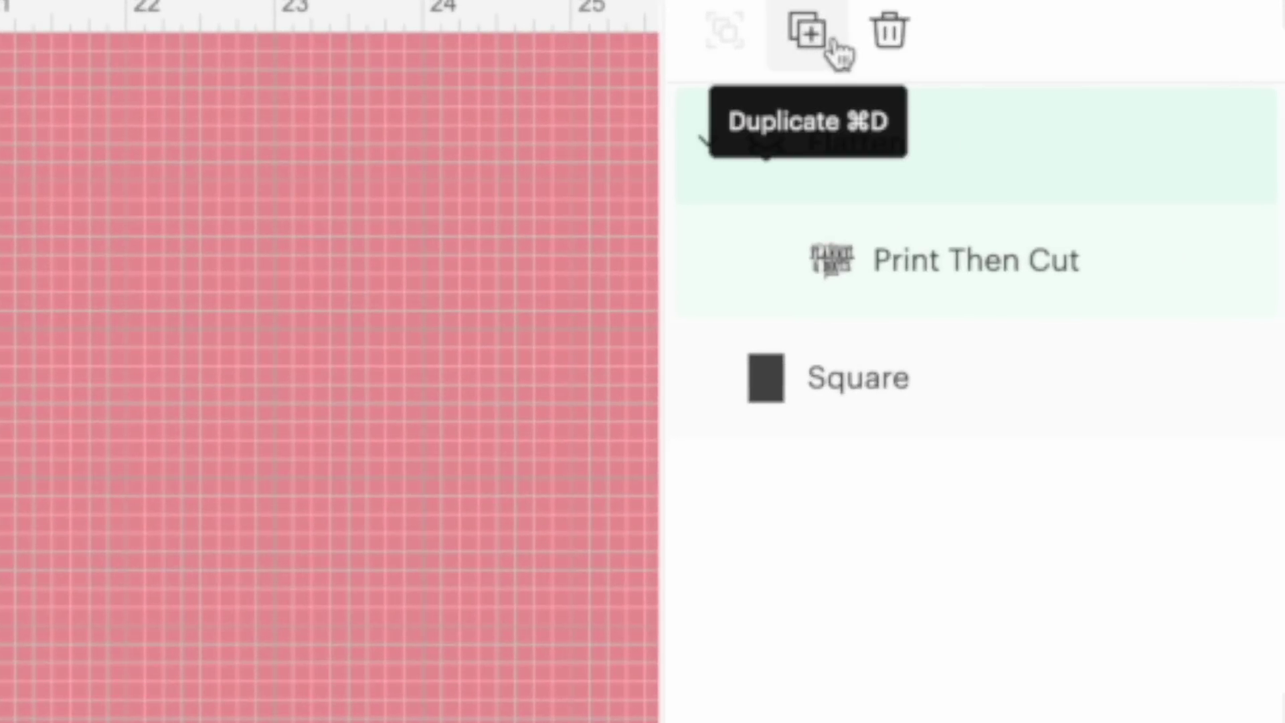
pyautogui.click(808, 37)
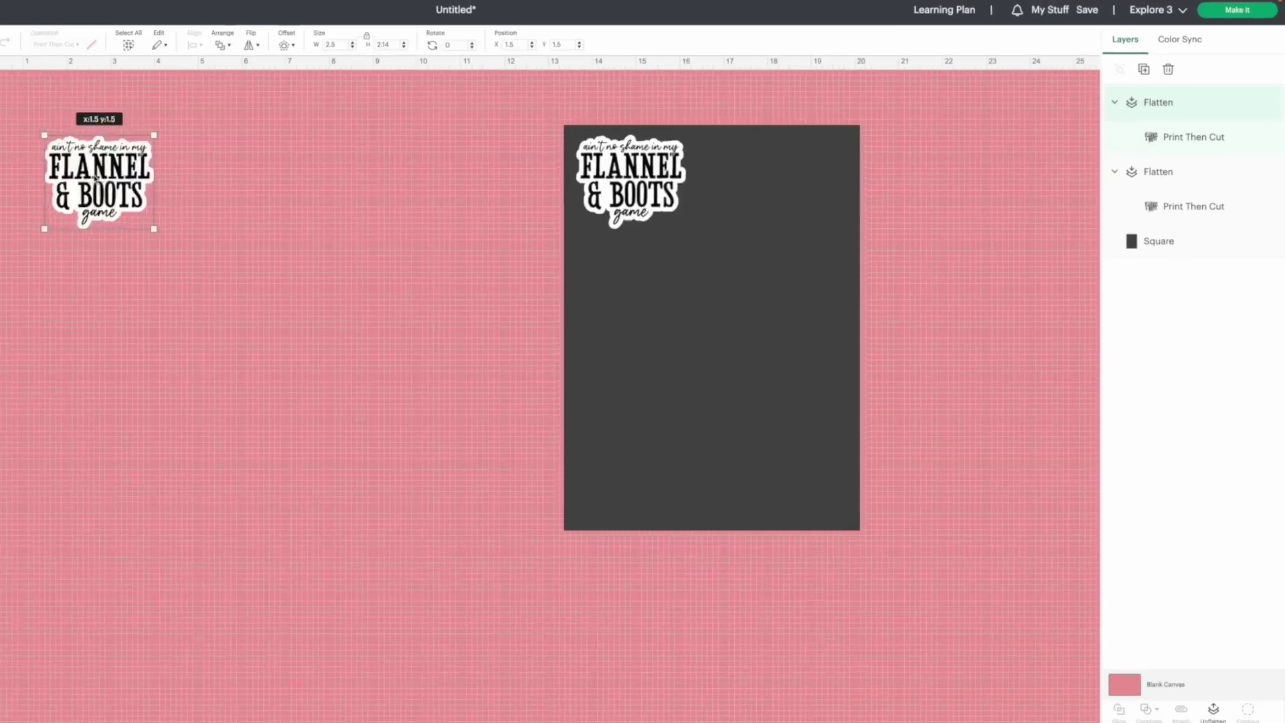
pyautogui.moveTo(95, 178); pyautogui.dragTo(757, 183)
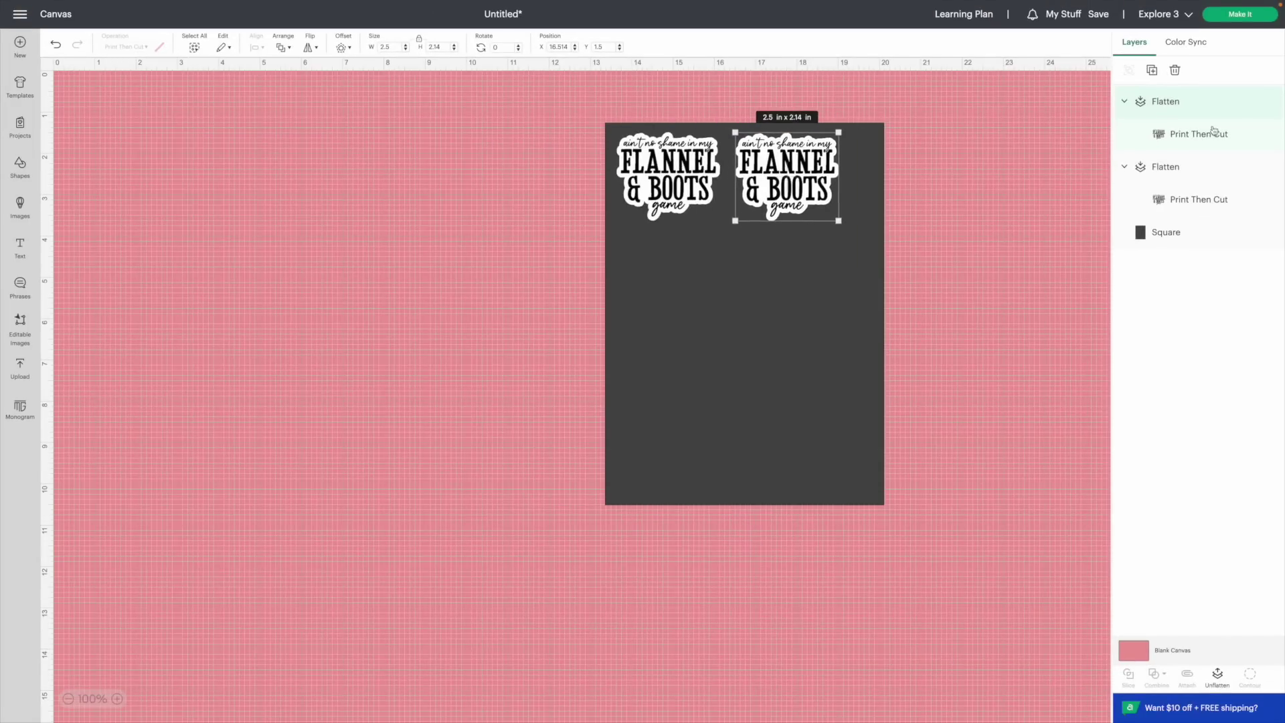
pyautogui.click(1152, 70)
pyautogui.moveTo(191, 198); pyautogui.dragTo(676, 277)
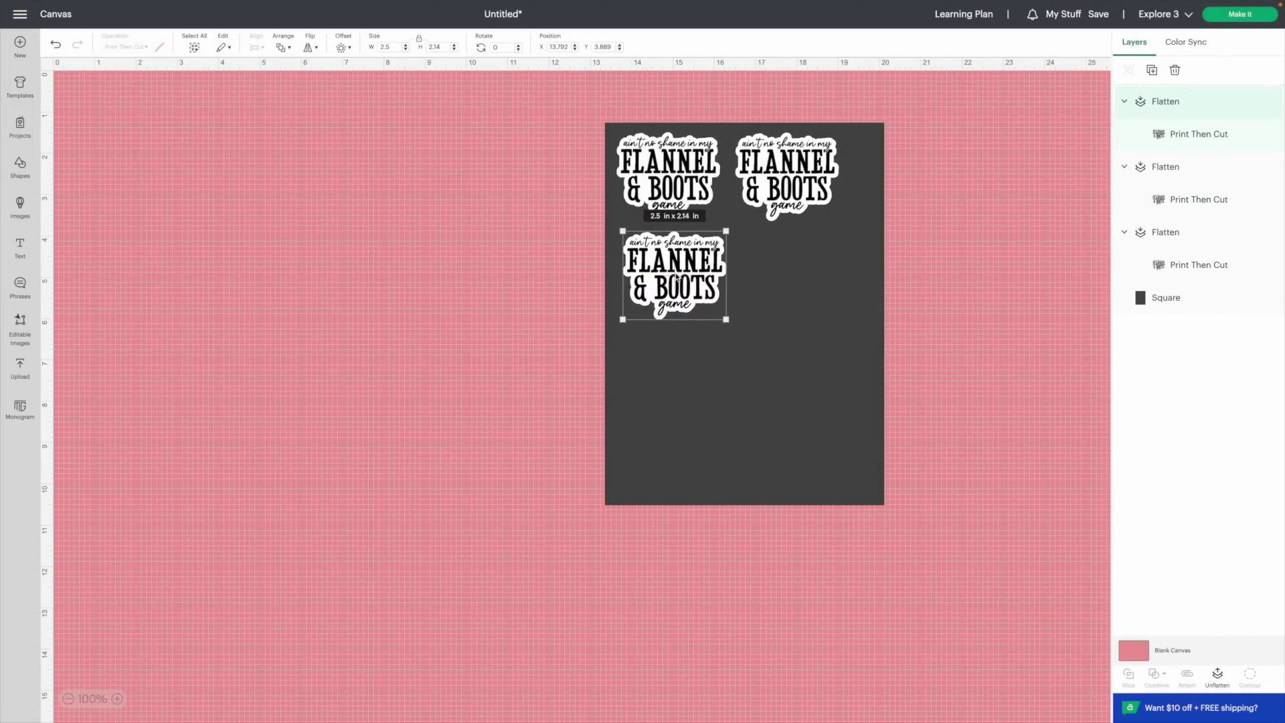
pyautogui.press('Delete')
# - Duplicate both designs together and place the copies as a second row on the rectangle
pyautogui.click(666, 192)
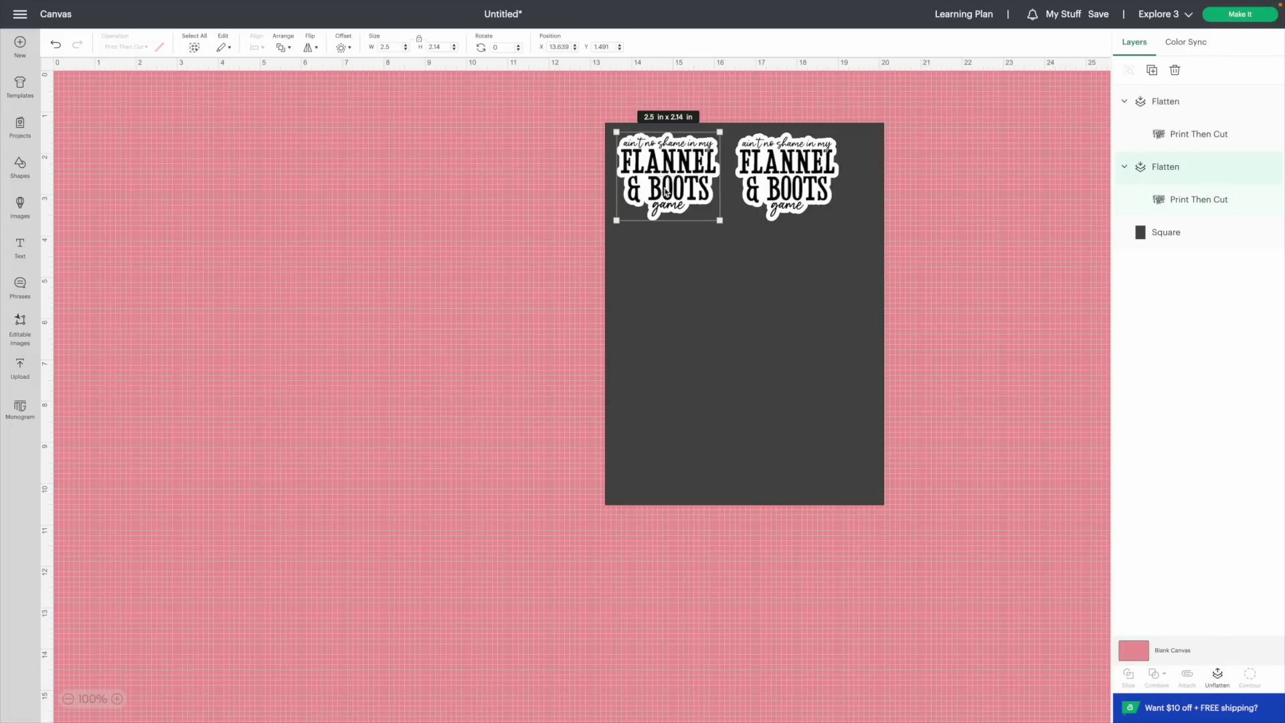
pyautogui.keyDown('shift'); pyautogui.click(750, 195); pyautogui.keyUp('shift')
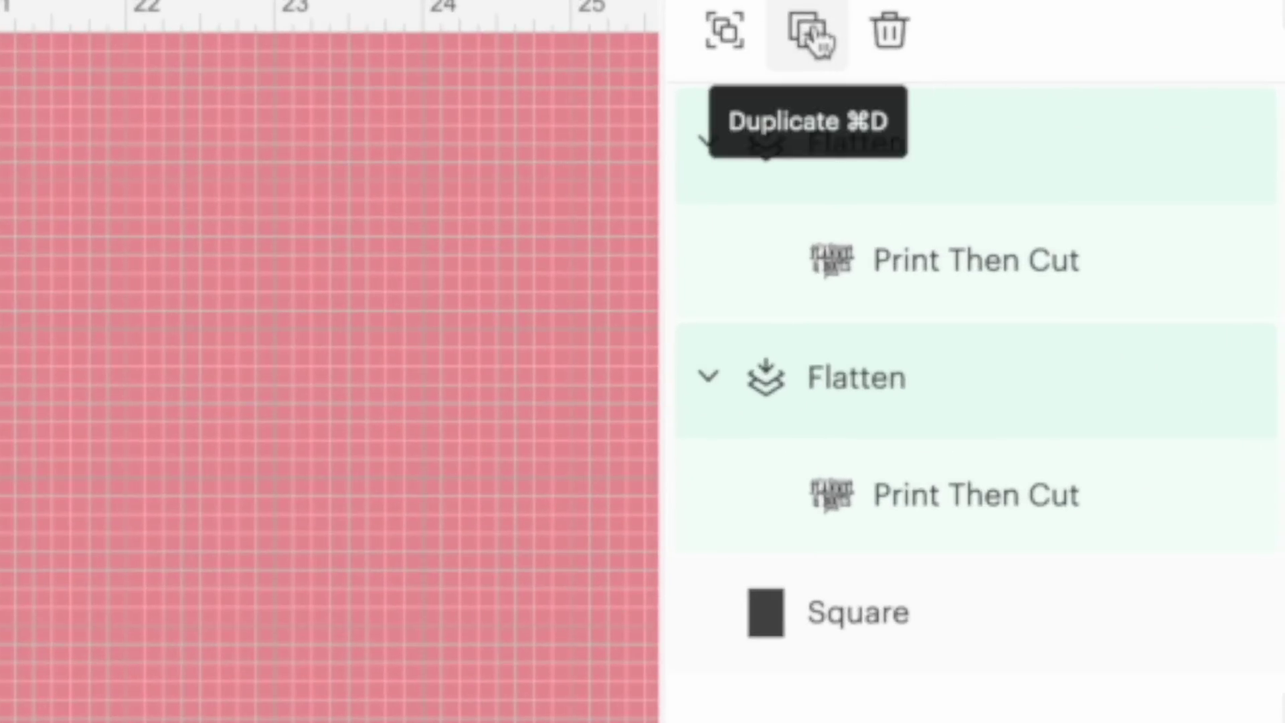
pyautogui.click(810, 35)
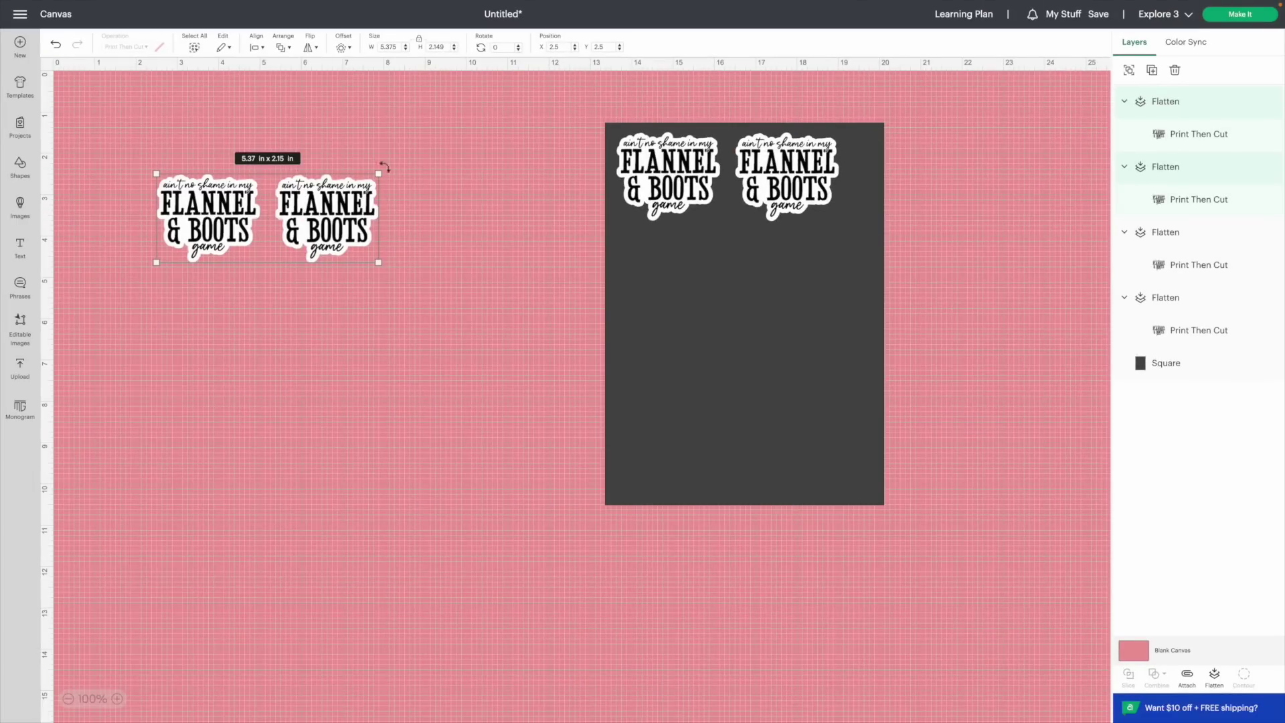
pyautogui.moveTo(330, 225); pyautogui.dragTo(794, 276)
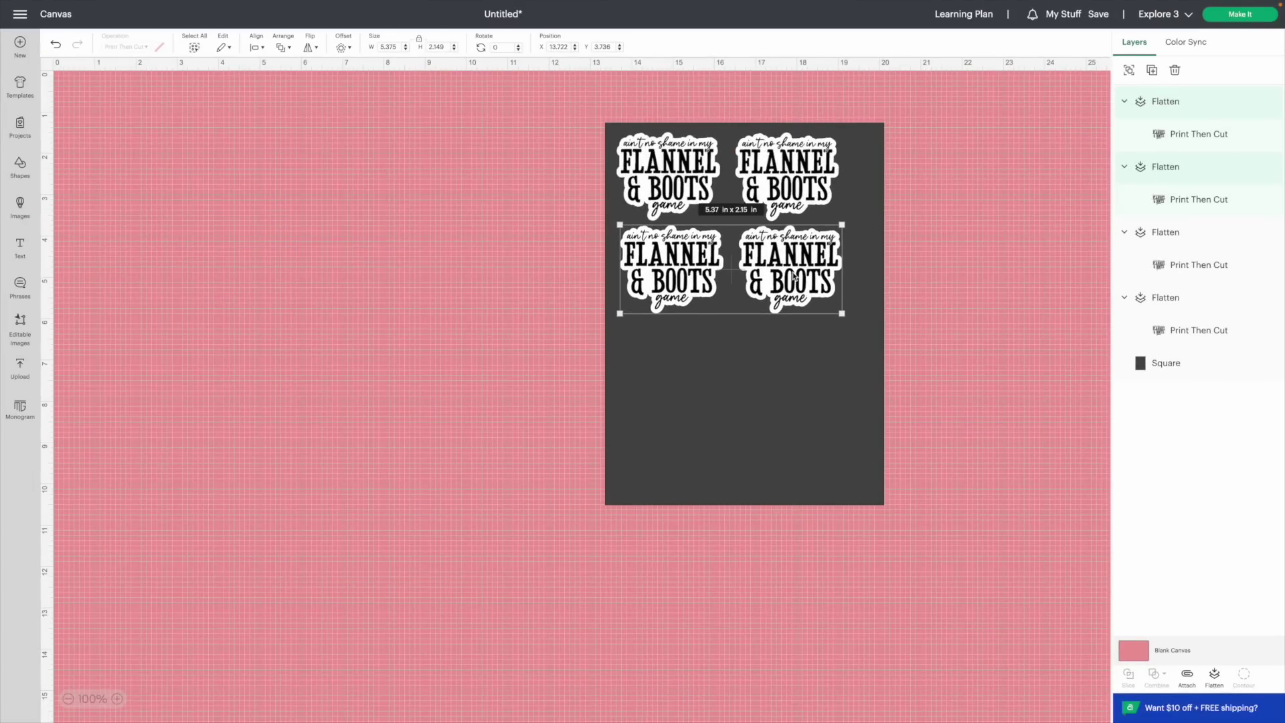
# - Duplicate both second-row designs plus the upper-left one together and place the three copies in the rectangle's lower half
pyautogui.keyDown('shift'); pyautogui.click(686, 188); pyautogui.keyUp('shift')
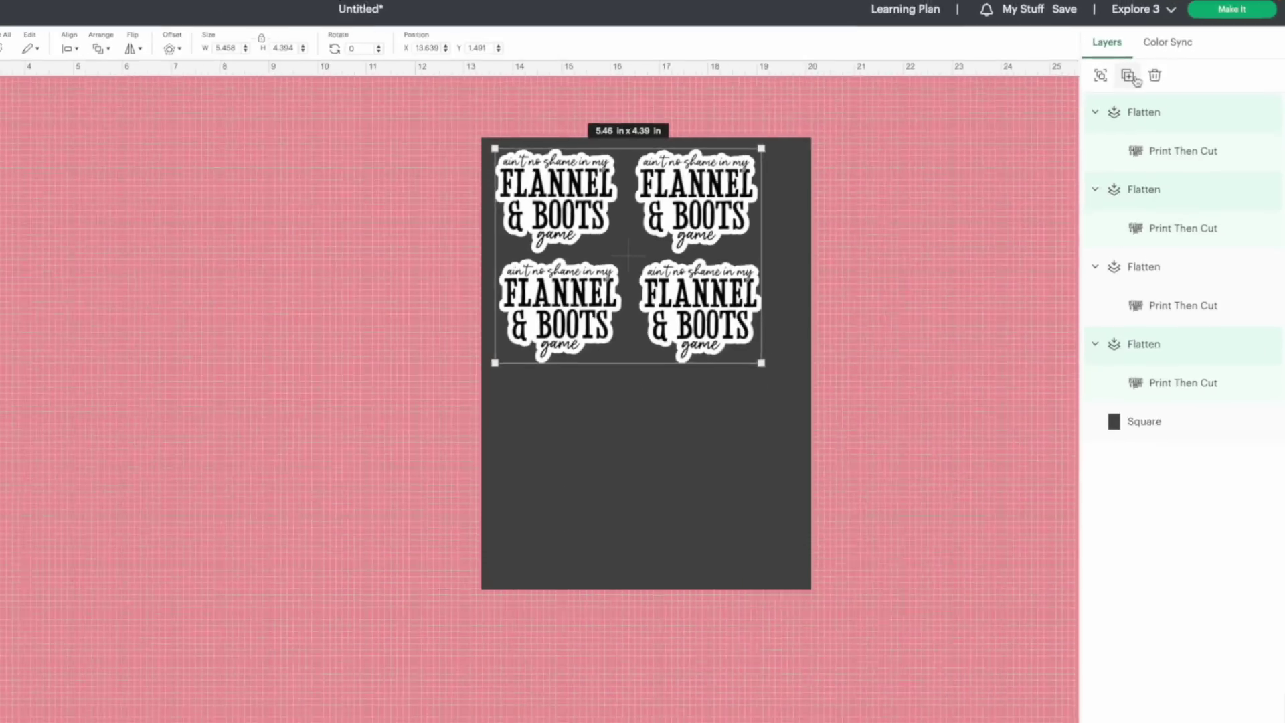
pyautogui.click(808, 144)
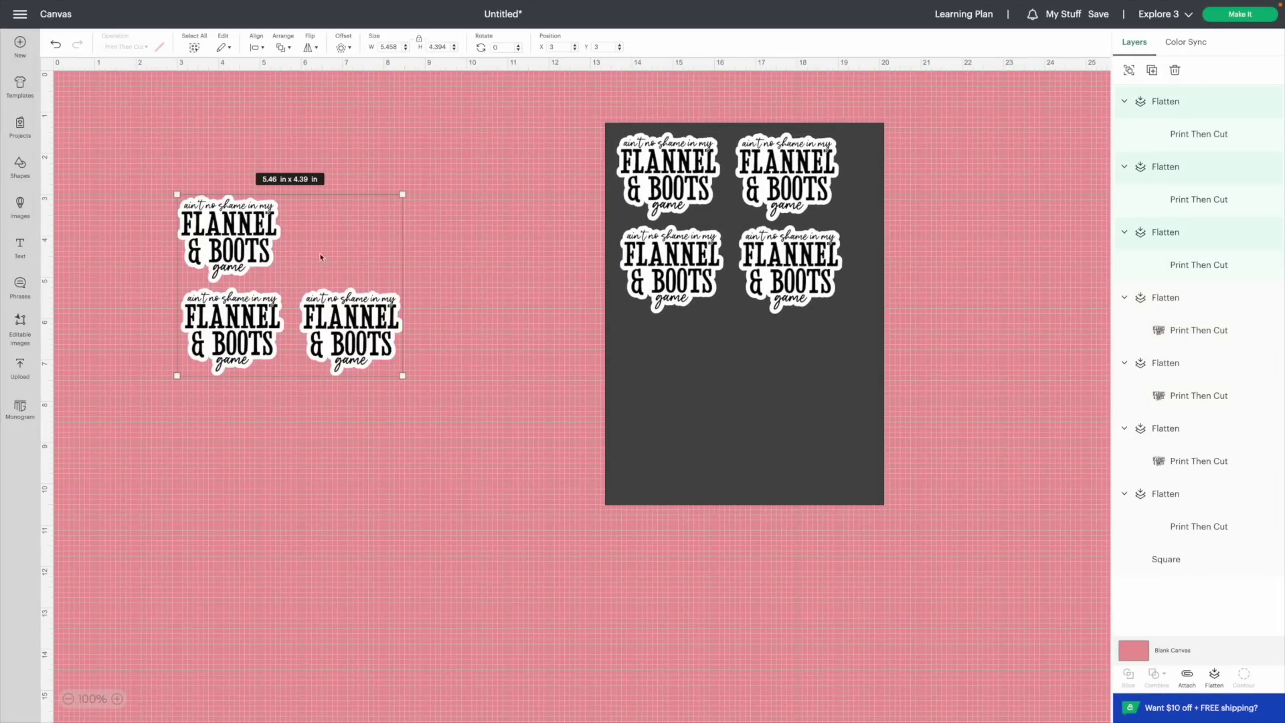
pyautogui.moveTo(365, 252); pyautogui.dragTo(804, 378)
pyautogui.moveTo(698, 373); pyautogui.dragTo(703, 372)
# - Duplicate the design in the second row's right column and place the copy in the empty third-row spot
pyautogui.click(791, 244)
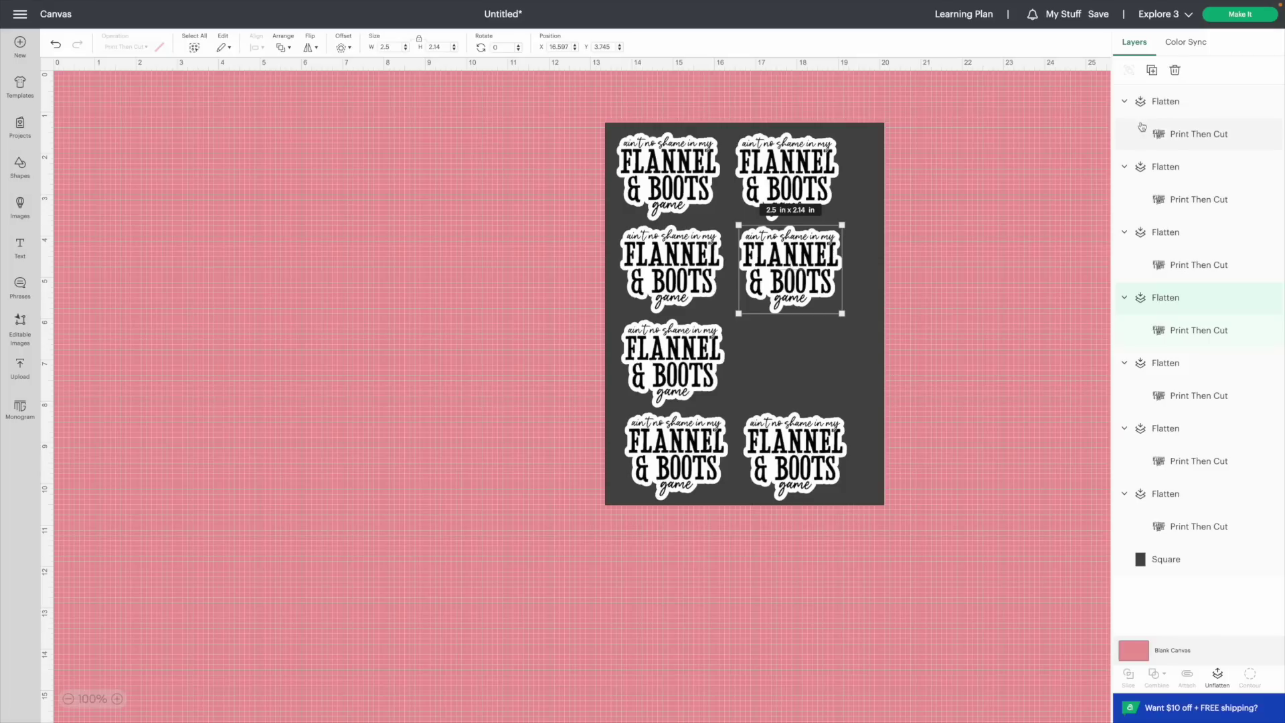
pyautogui.click(1152, 70)
pyautogui.moveTo(241, 256); pyautogui.dragTo(785, 360)
# - Select the four designs in the rectangle's left column together and apply Align Left to them
pyautogui.click(668, 176)
pyautogui.keyDown('shift'); pyautogui.click(672, 289); pyautogui.keyUp('shift')
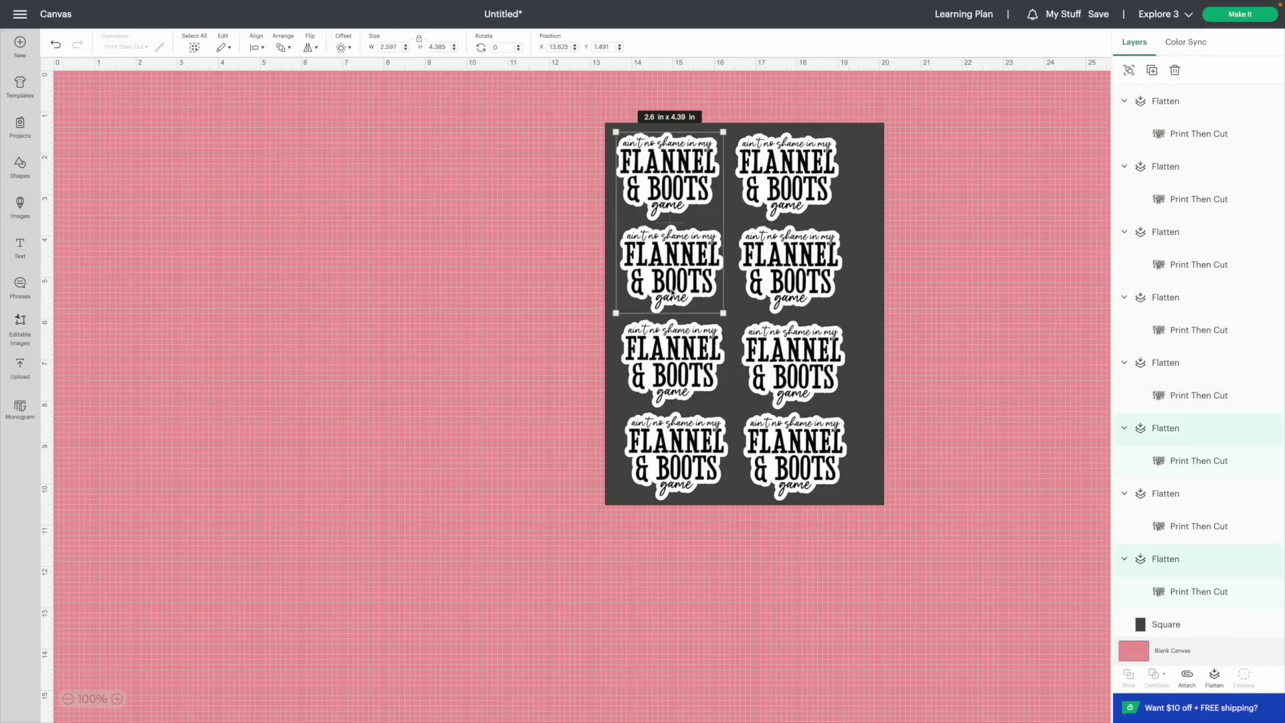
pyautogui.keyDown('shift'); pyautogui.click(677, 349); pyautogui.keyUp('shift')
pyautogui.keyDown('shift'); pyautogui.click(683, 442); pyautogui.keyUp('shift')
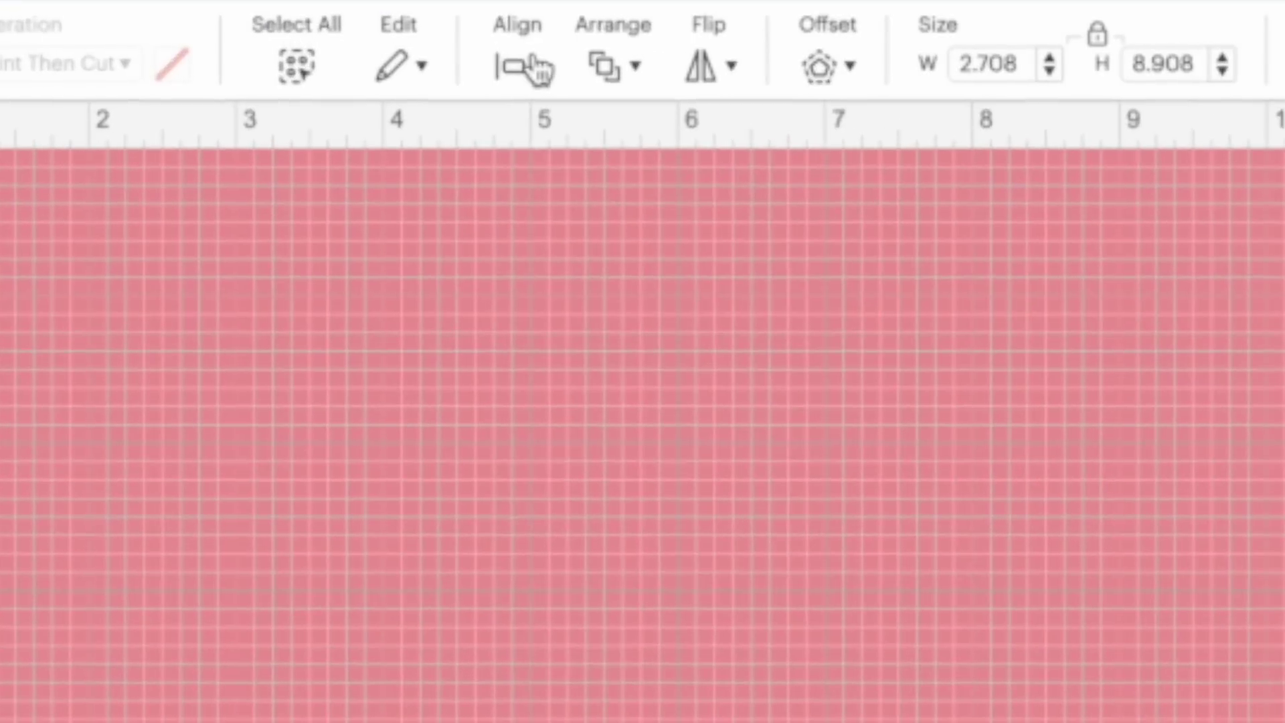
pyautogui.click(260, 48)
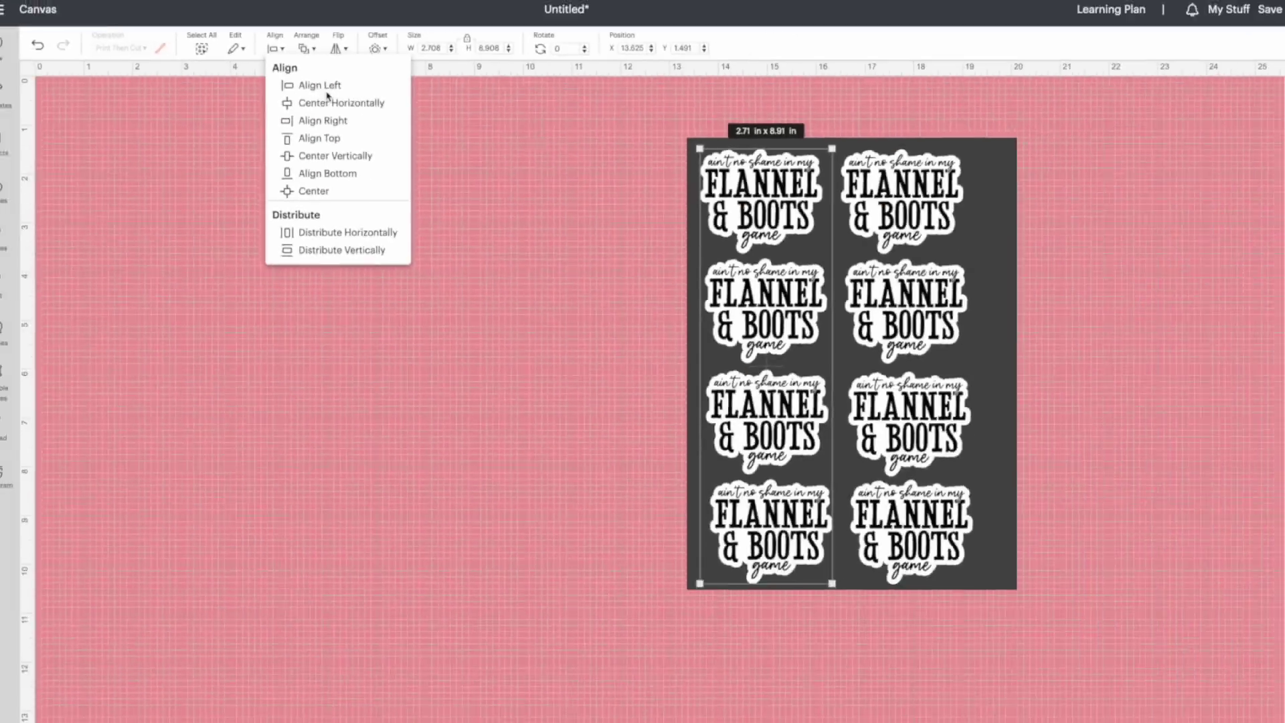
pyautogui.click(623, 208)
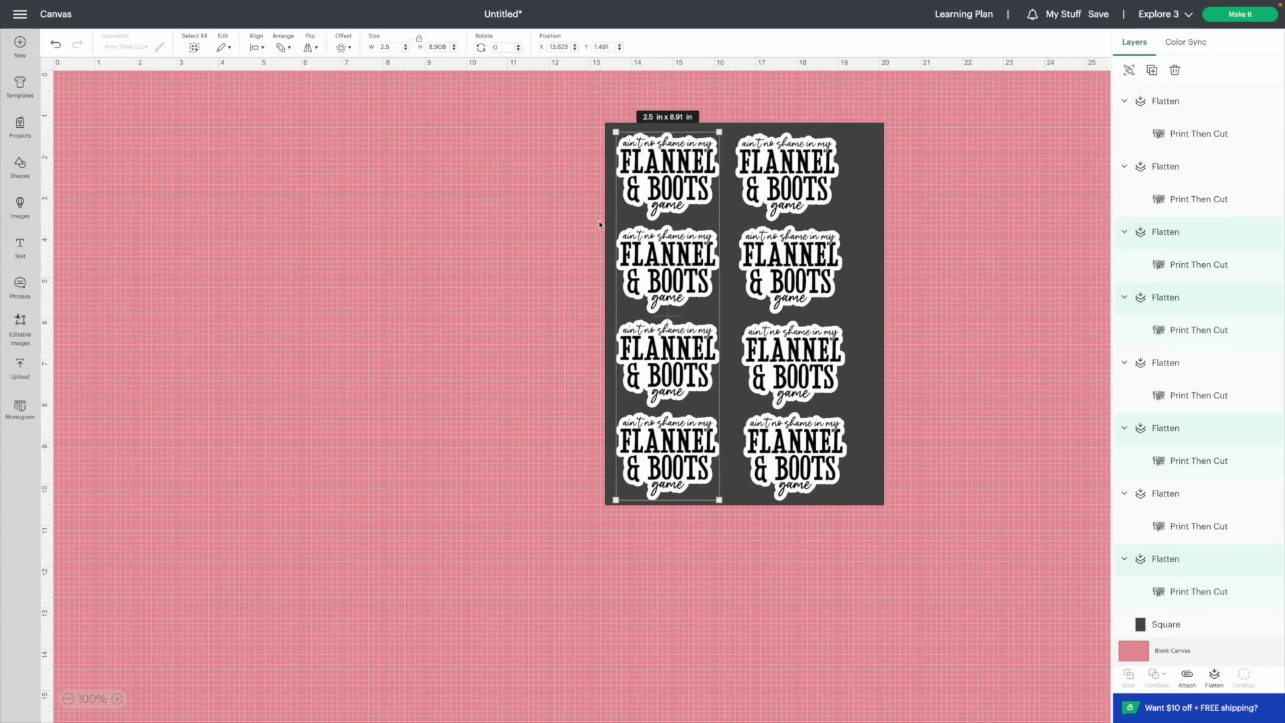
# - Delete the dark sizing rectangle behind the designs and attach all eight stickers together
pyautogui.moveTo(870, 158); pyautogui.dragTo(944, 230)
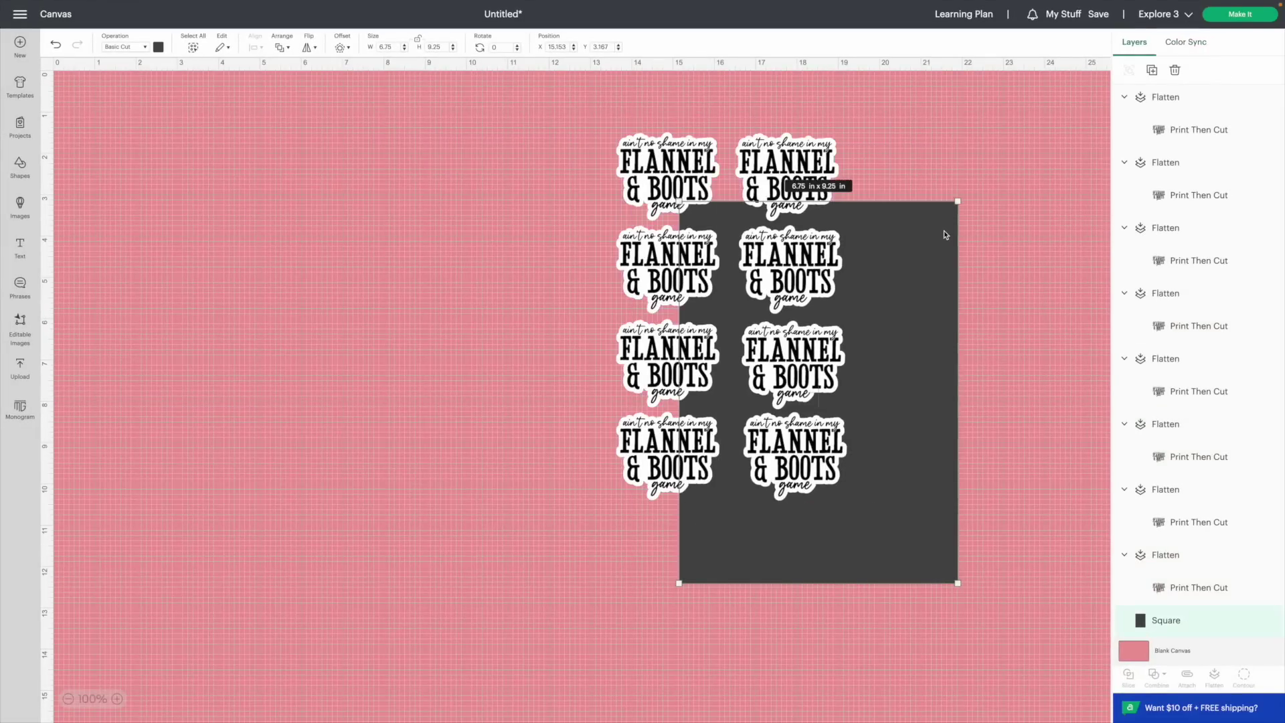
pyautogui.press('Delete')
pyautogui.moveTo(587, 122); pyautogui.dragTo(1004, 541)
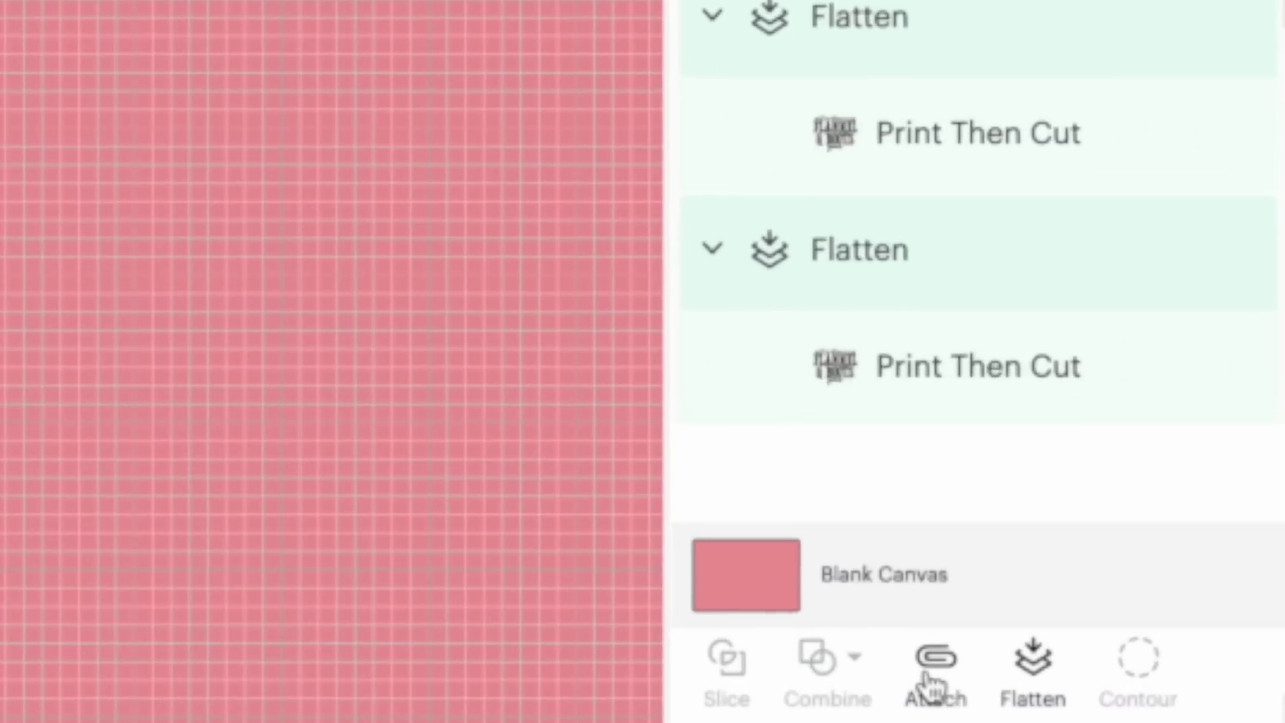
pyautogui.click(1187, 675)
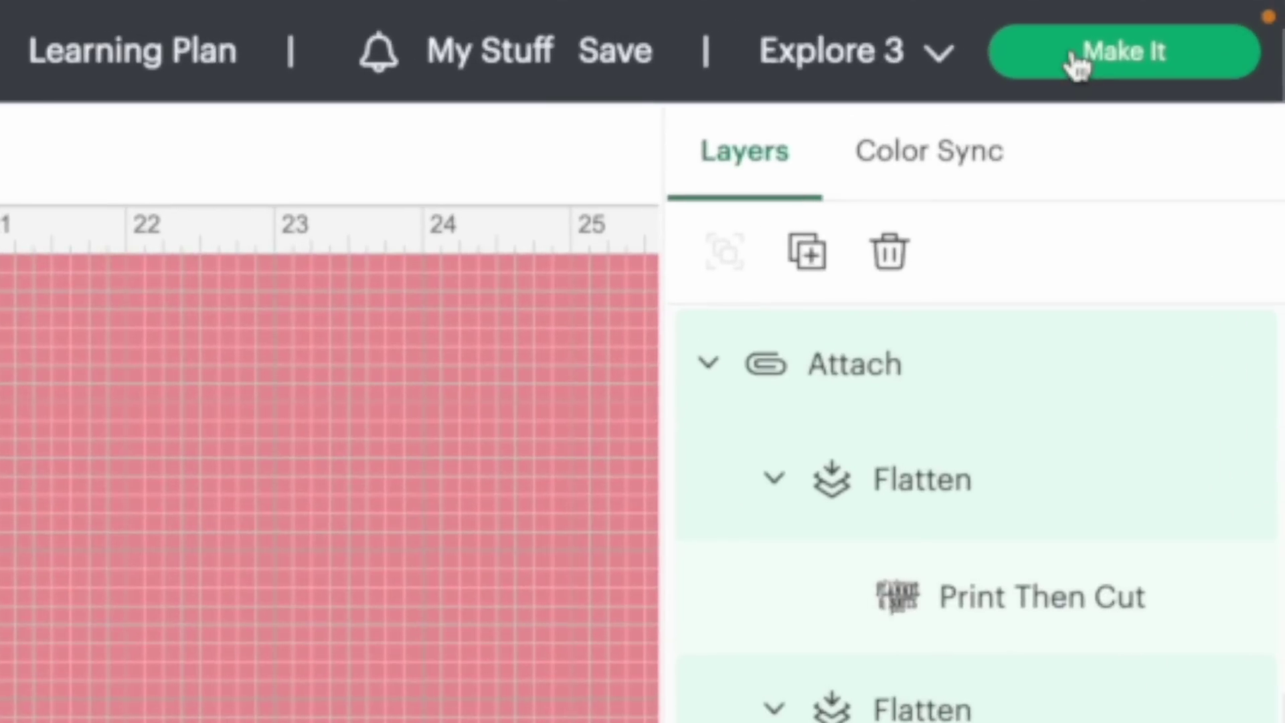
# - Prepare the attached sticker sheet for making with 5 project copies and proceed to Send to Printer
pyautogui.click(1237, 14)
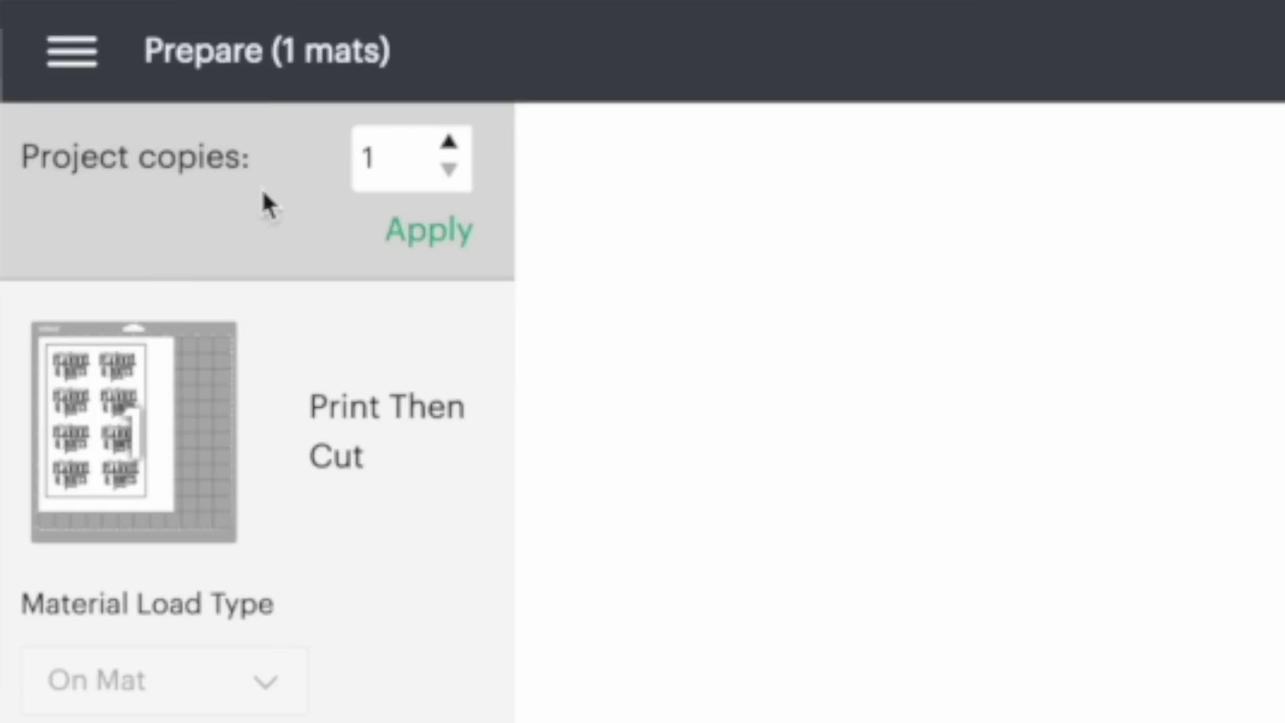
pyautogui.moveTo(399, 158); pyautogui.dragTo(299, 159)
pyautogui.write('5')
pyautogui.click(406, 219)
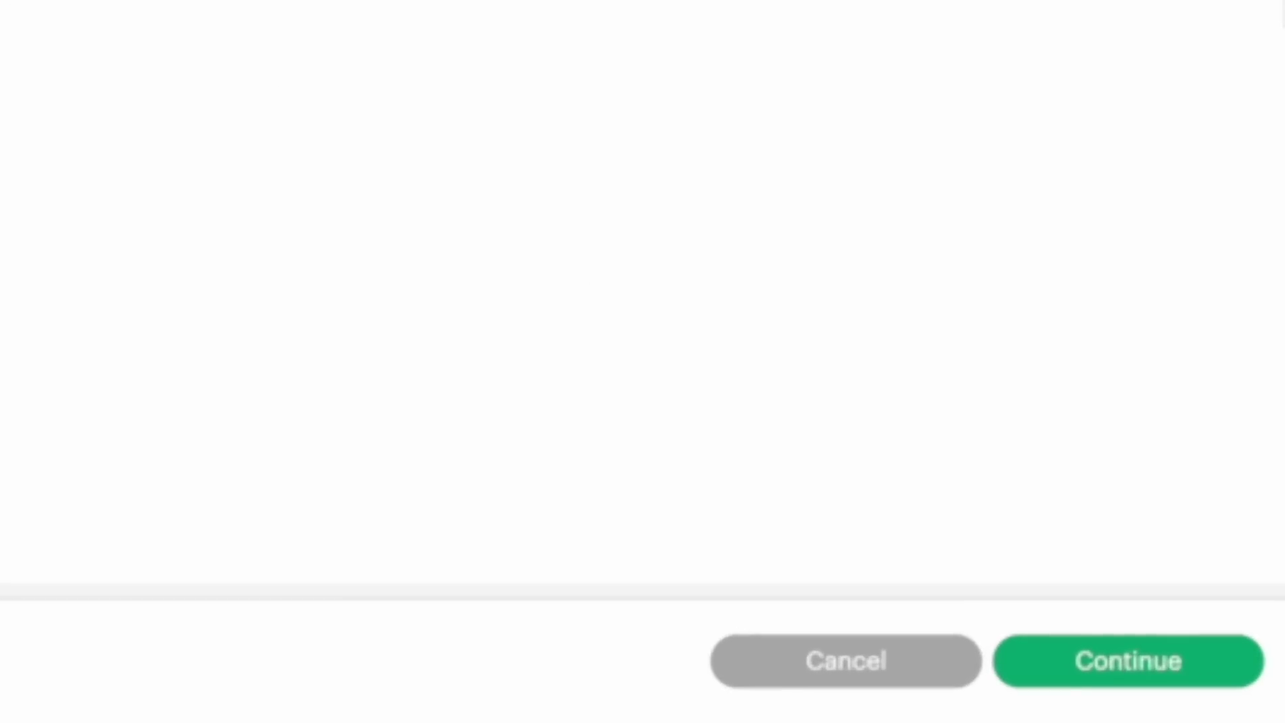
pyautogui.click(1241, 706)
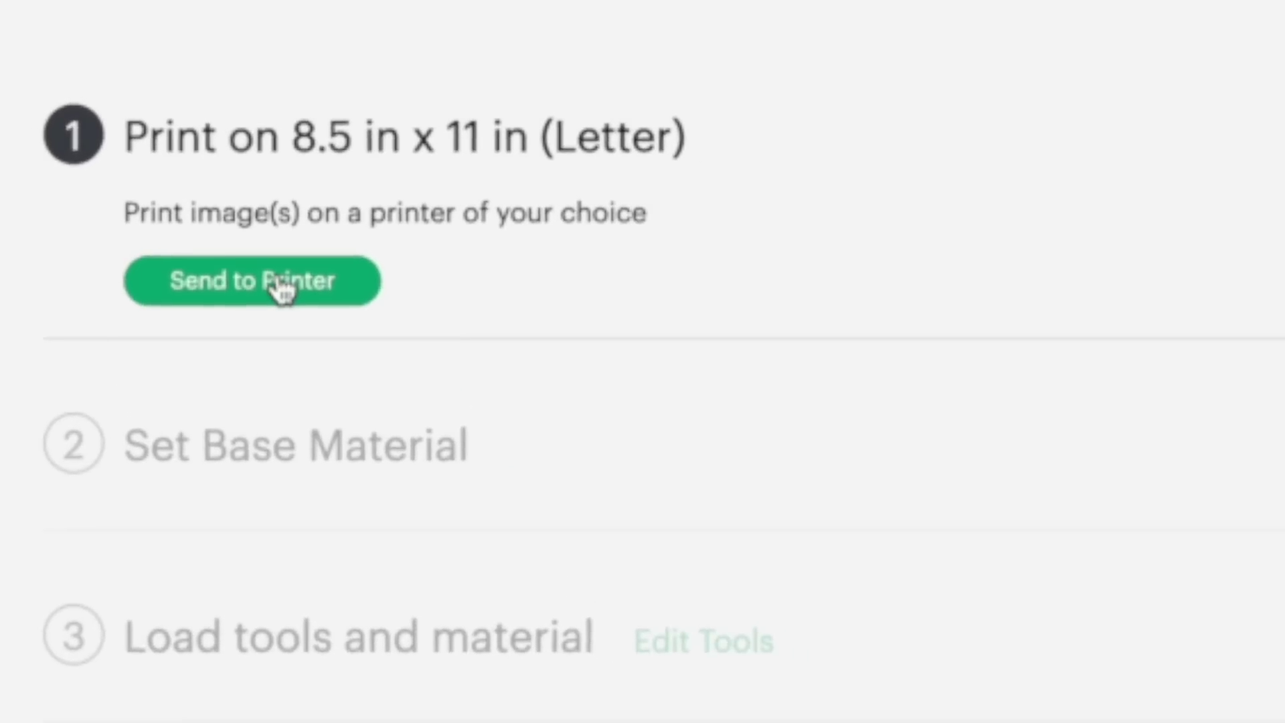
pyautogui.click(283, 288)
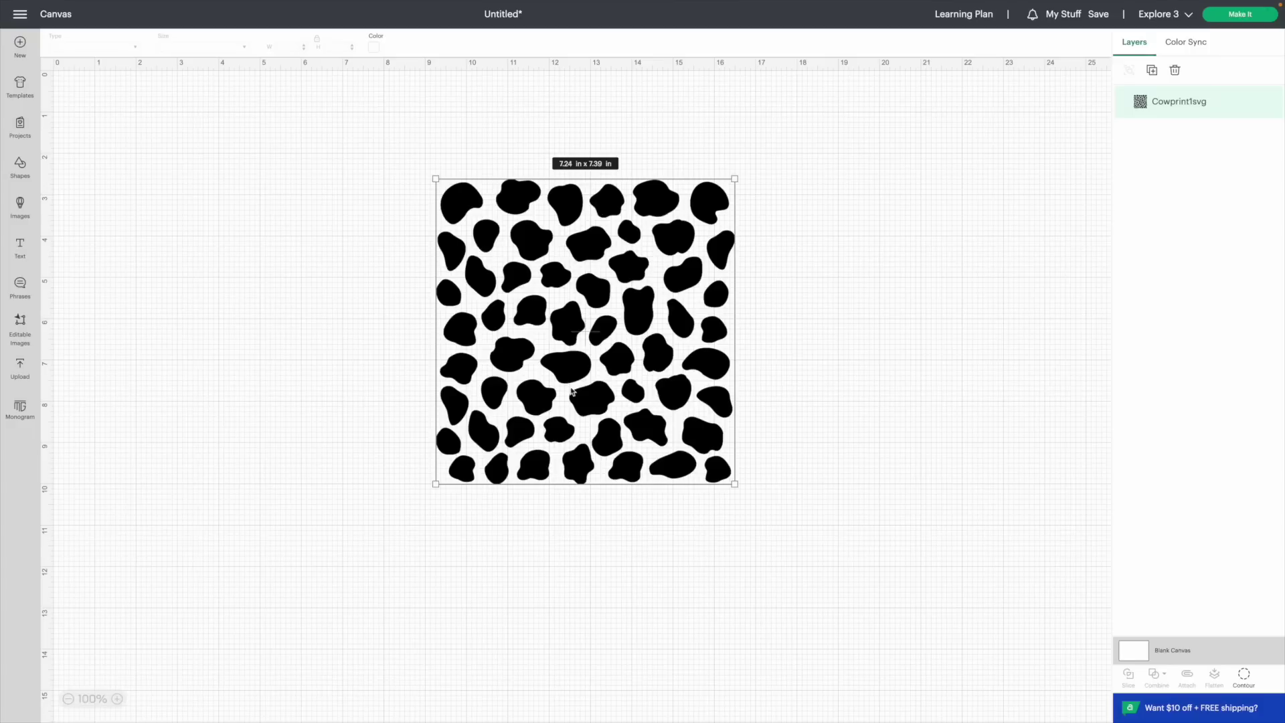
# - Insert a circle shape beside the cow print pattern and resize it proportionally to 3 in wide
pyautogui.moveTo(572, 389); pyautogui.dragTo(645, 397)
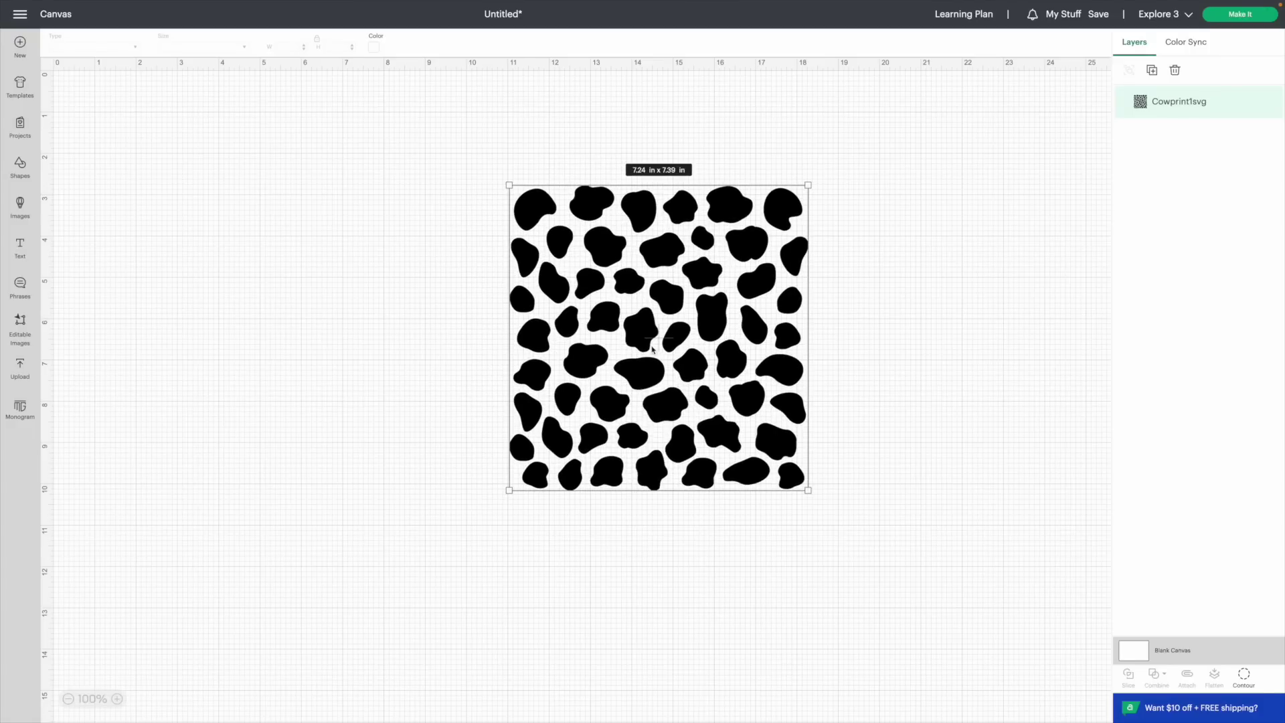
pyautogui.moveTo(609, 324); pyautogui.dragTo(658, 324)
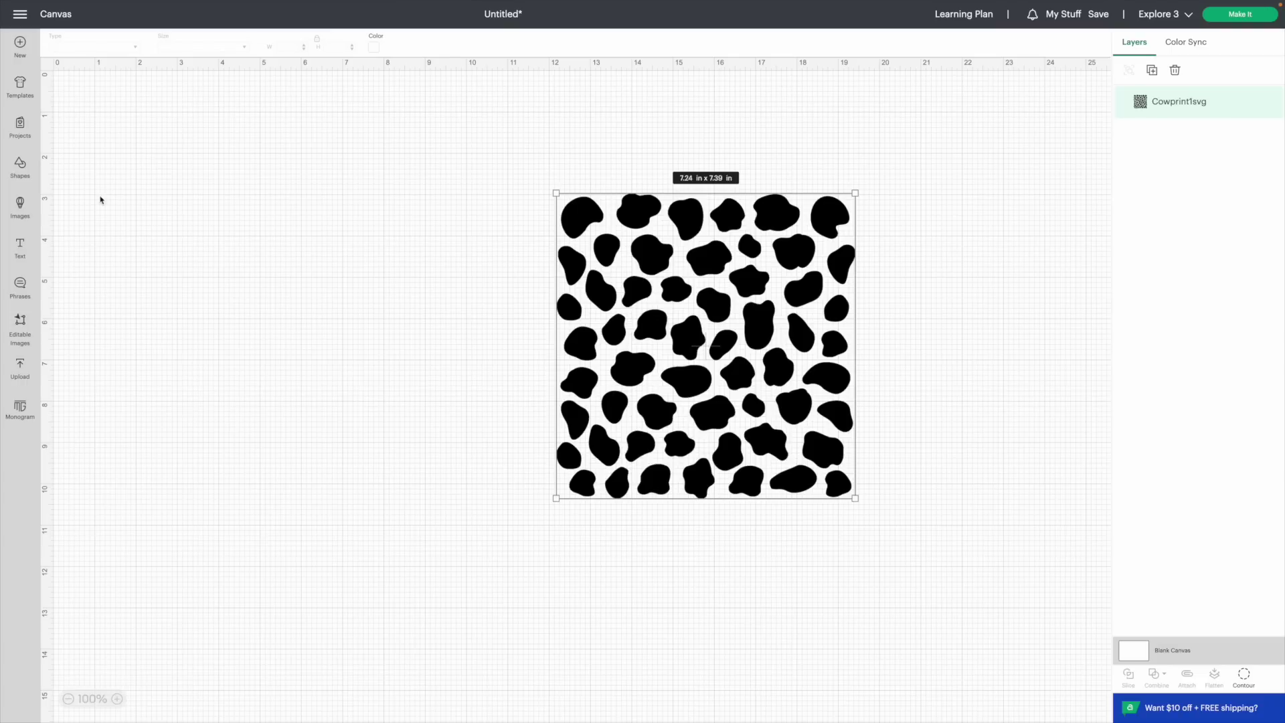
pyautogui.click(24, 171)
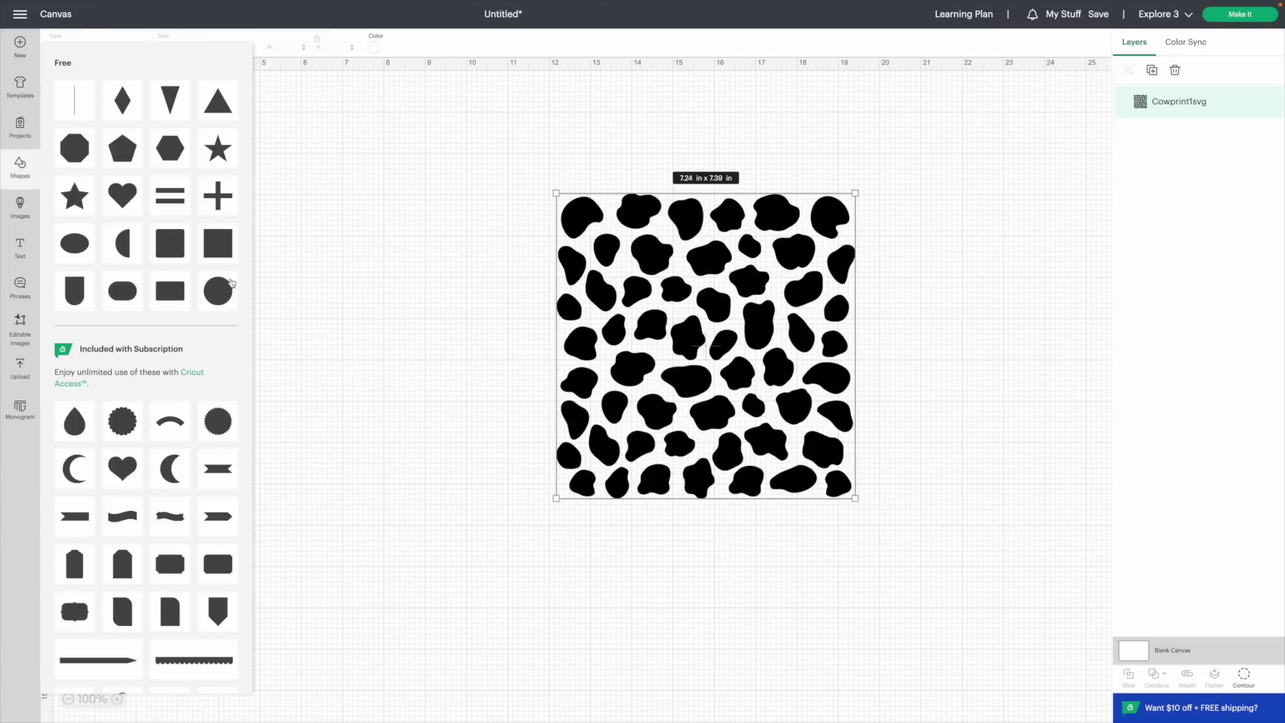
pyautogui.click(221, 292)
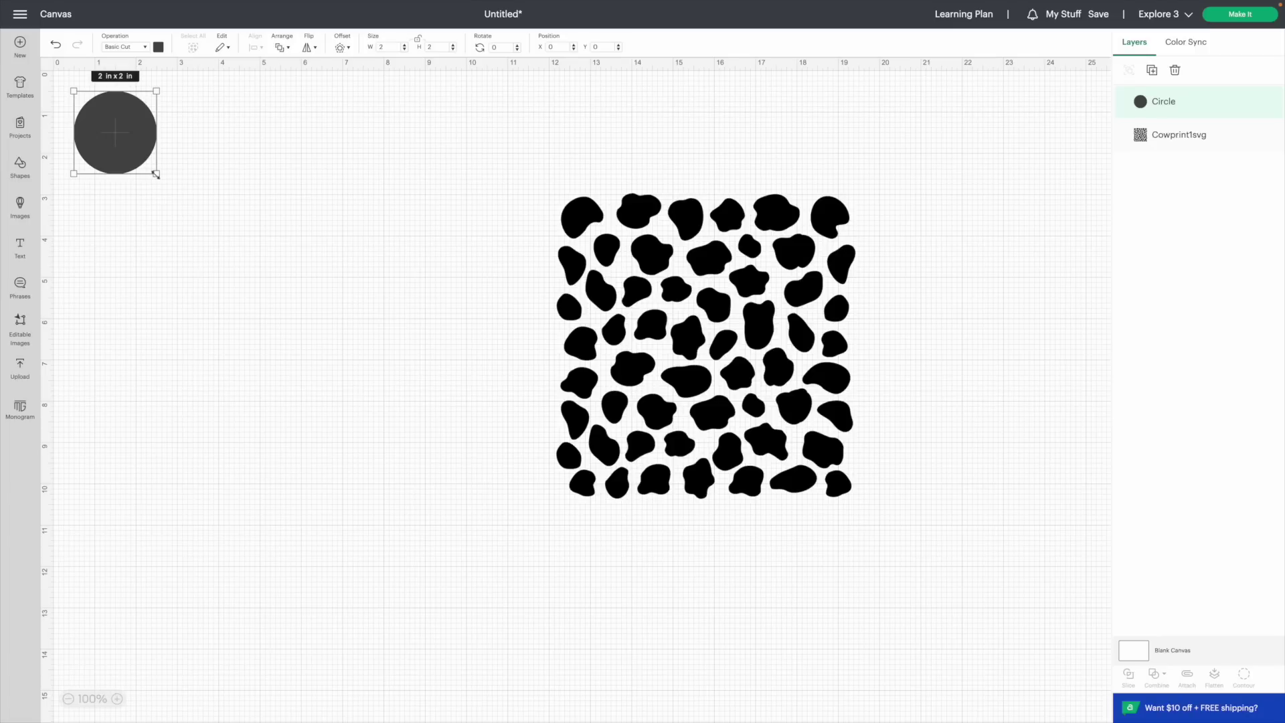
pyautogui.moveTo(131, 136); pyautogui.dragTo(233, 217)
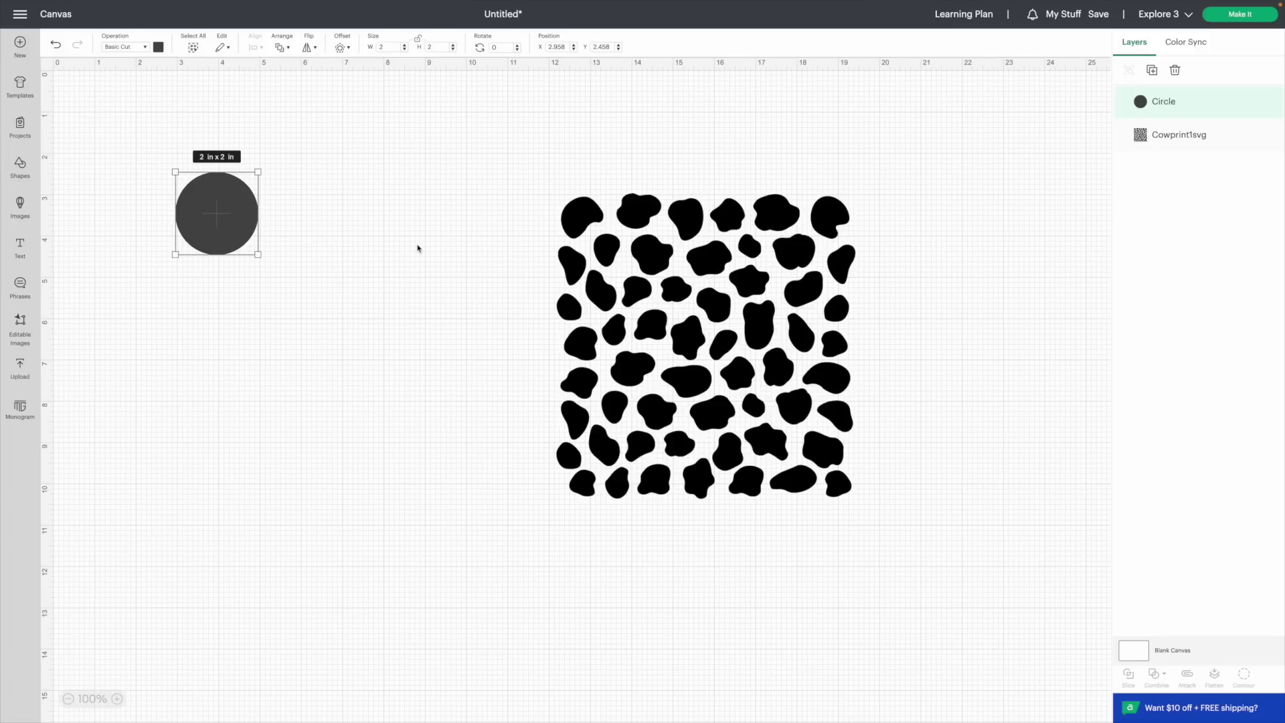
pyautogui.moveTo(398, 47); pyautogui.dragTo(365, 46)
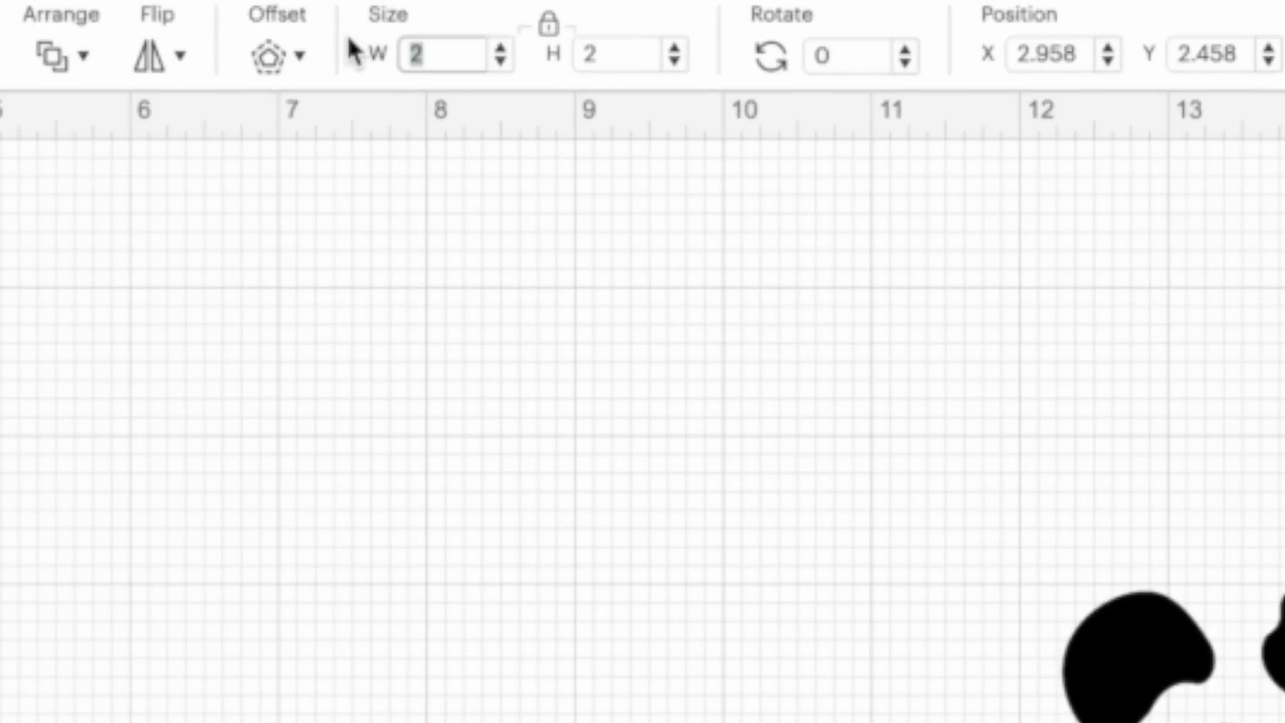
pyautogui.write('3')
pyautogui.press('Return')
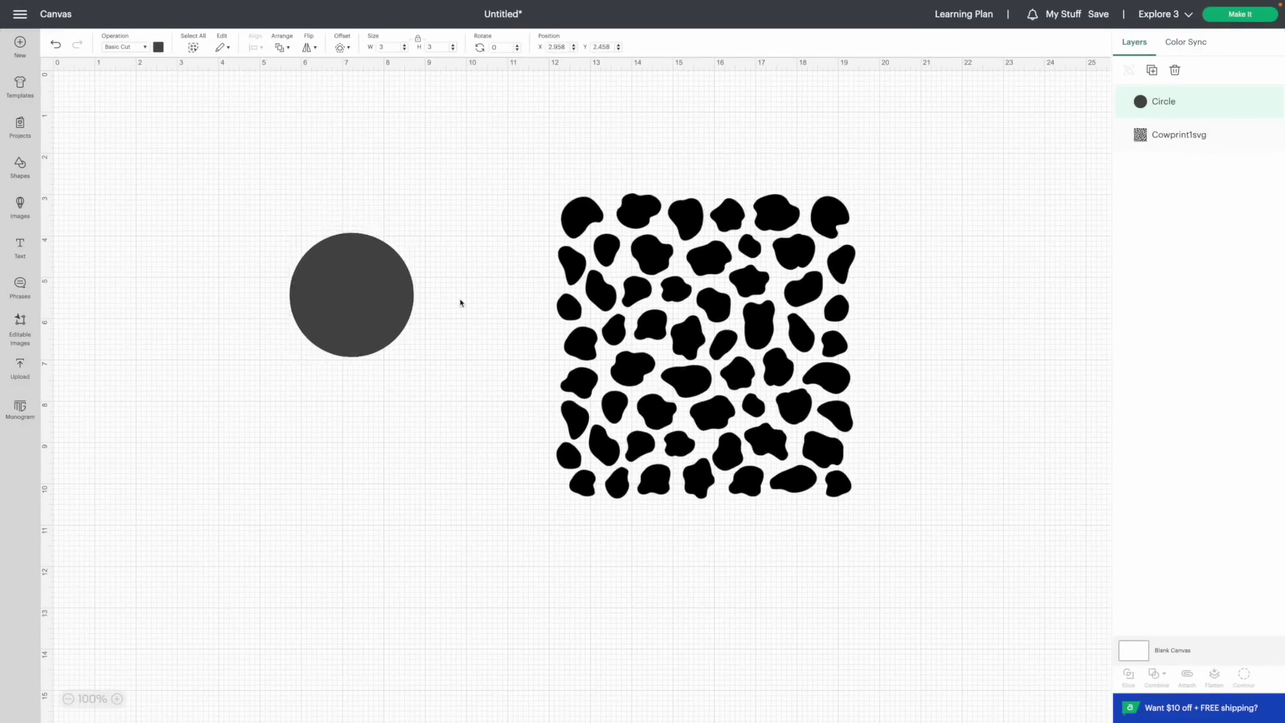
# - Shrink the cow print pattern to about 4.11 x 4.2 in and position it centrally behind the circle
pyautogui.click(712, 411)
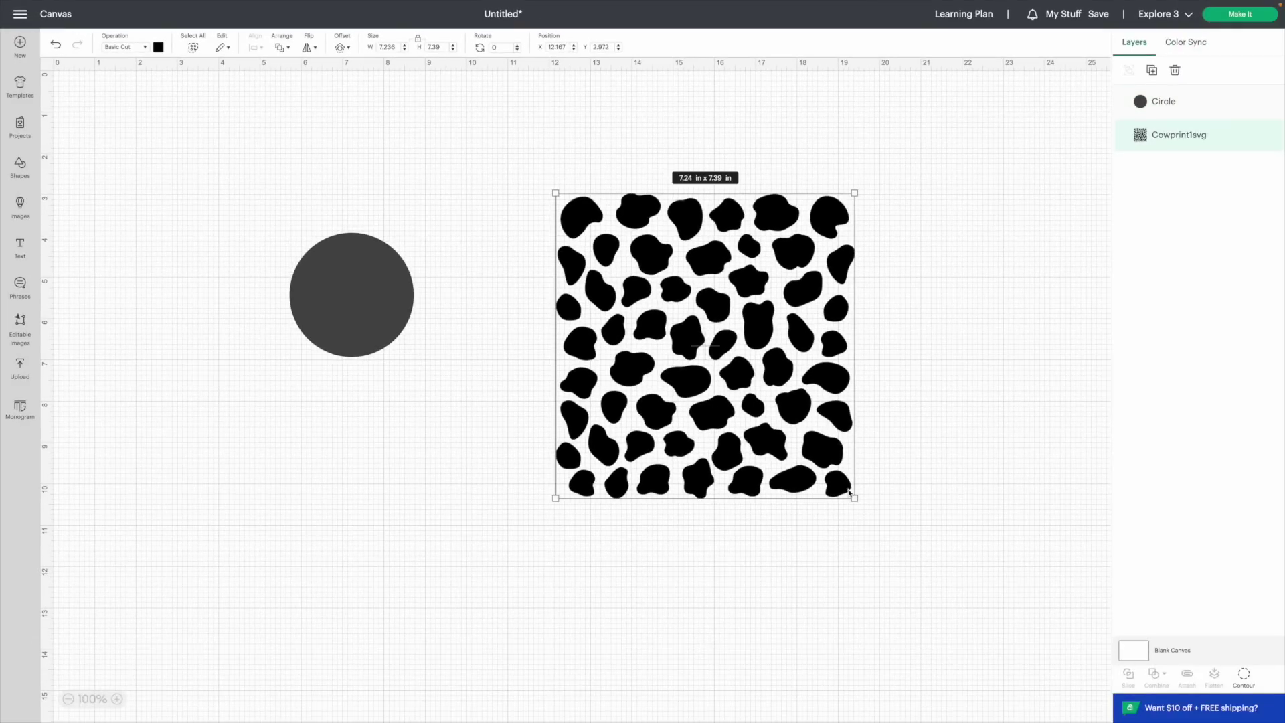
pyautogui.moveTo(848, 492); pyautogui.dragTo(722, 360)
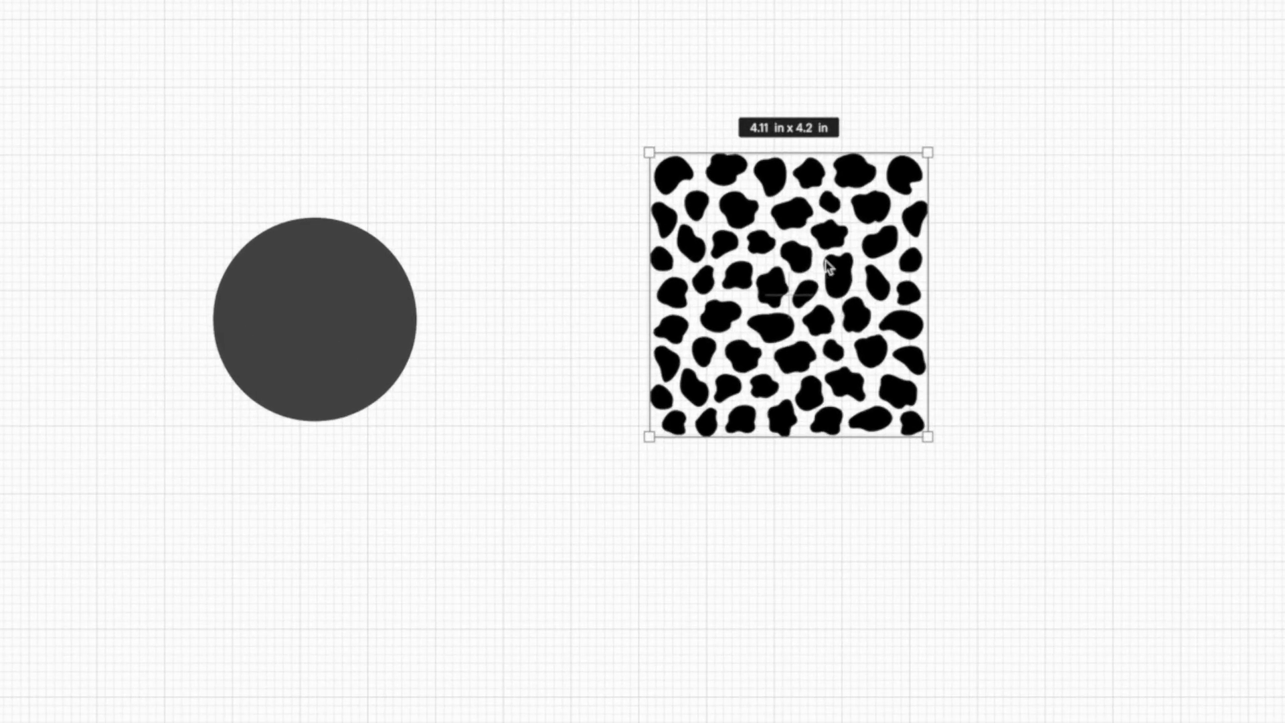
pyautogui.moveTo(821, 253); pyautogui.dragTo(351, 270)
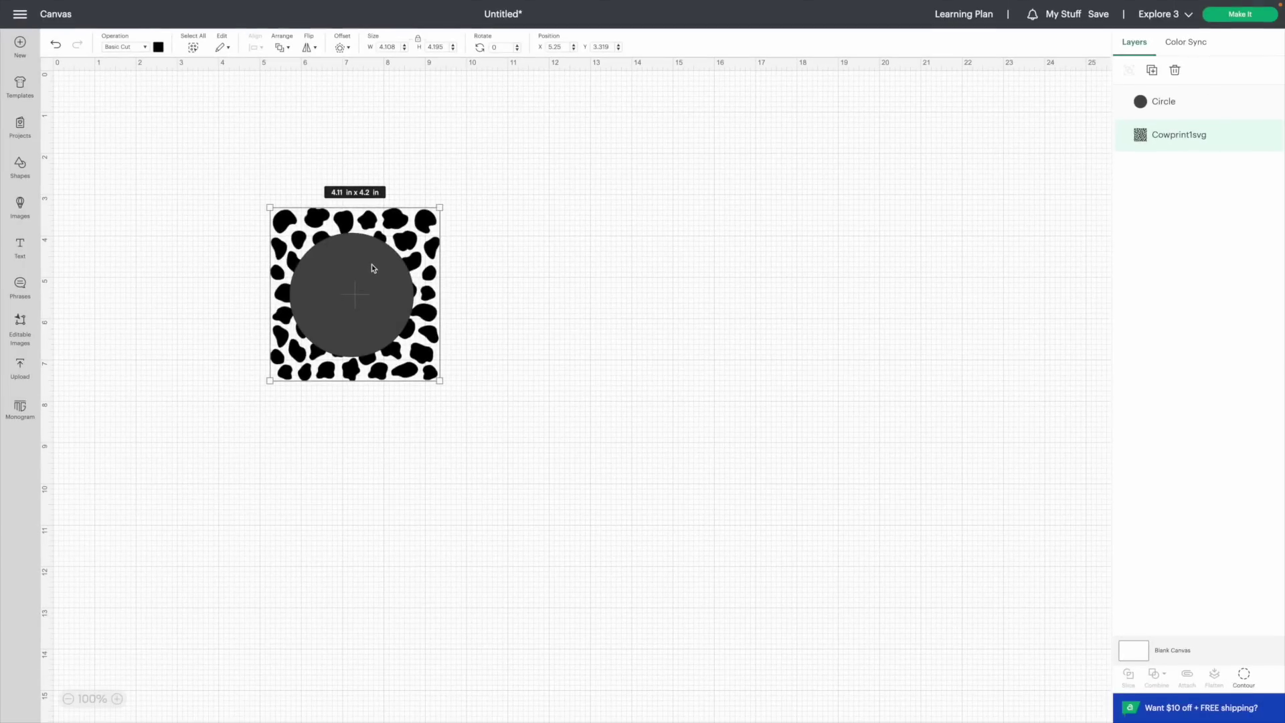
# - Try combining the circle and the cow print with Intersect, and undo the combination
pyautogui.moveTo(174, 145); pyautogui.dragTo(463, 402)
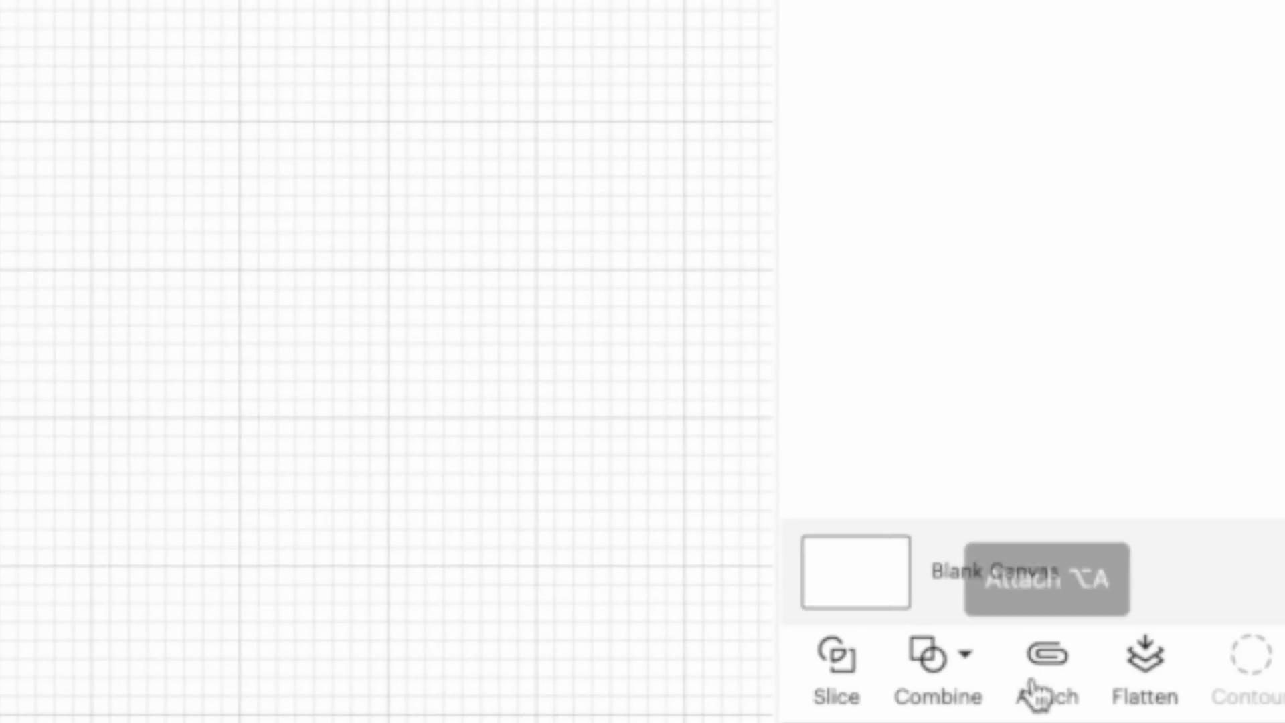
pyautogui.click(969, 663)
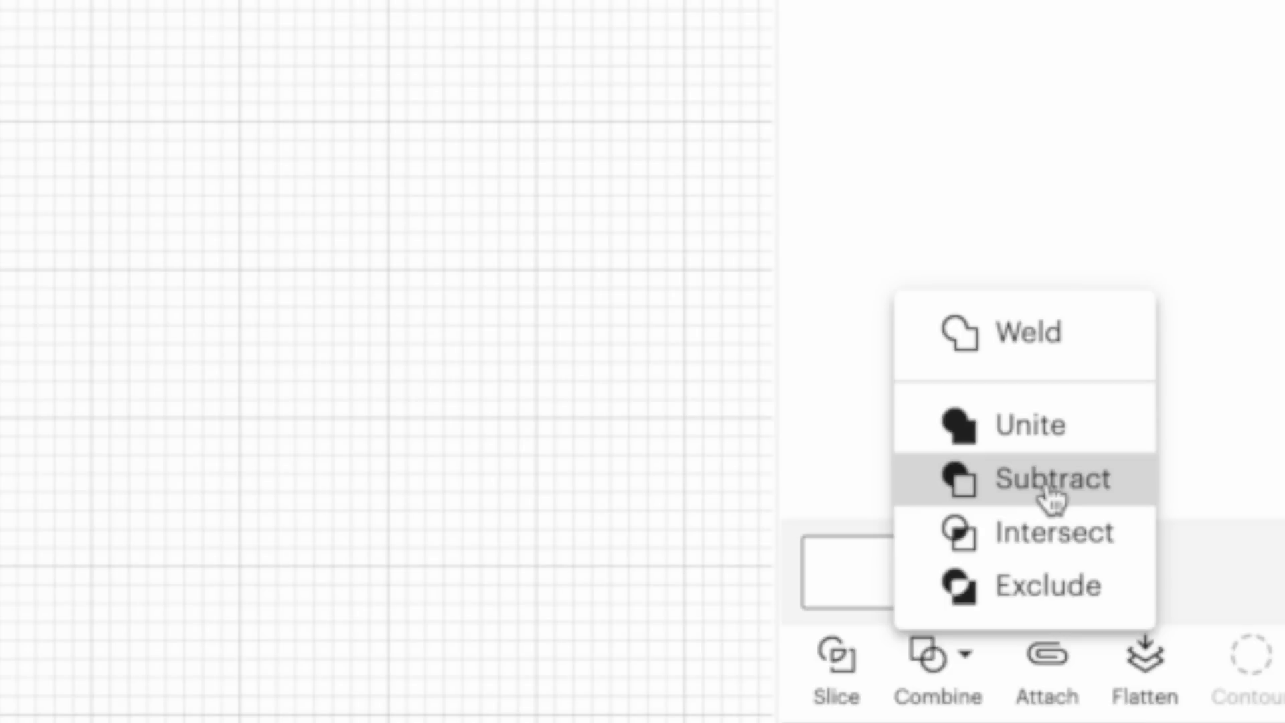
pyautogui.click(1031, 549)
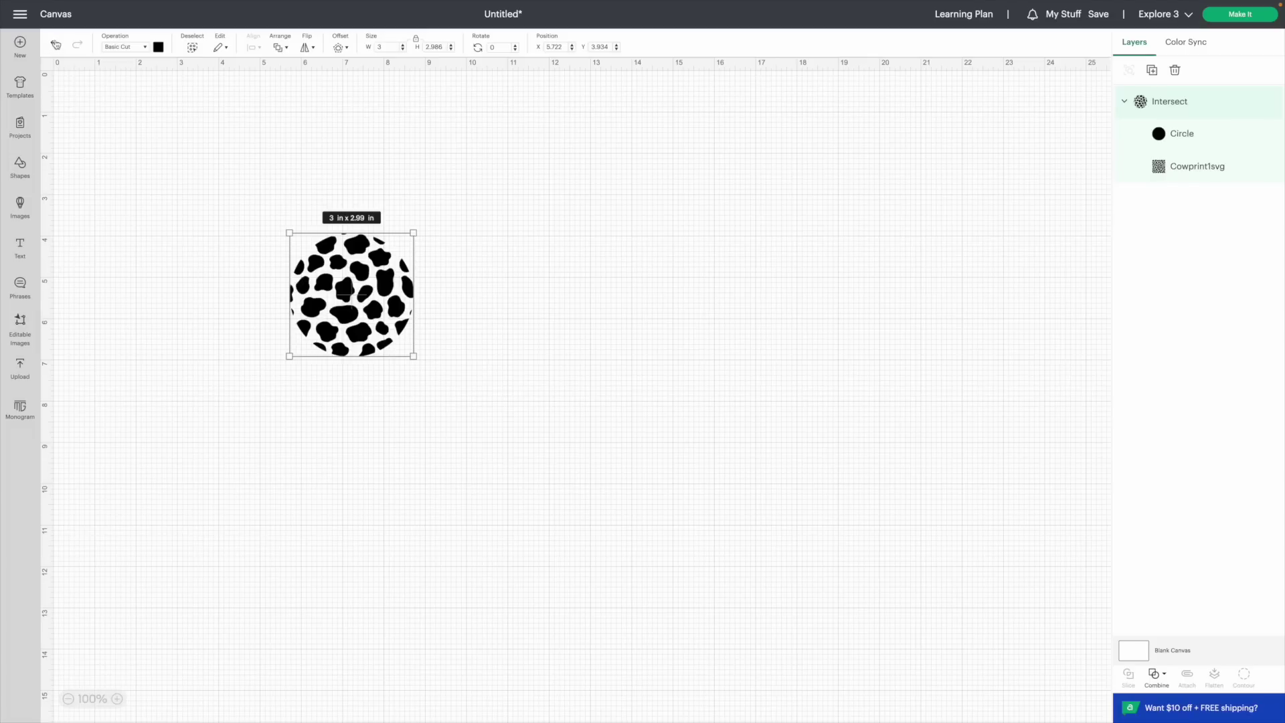
pyautogui.click(57, 43)
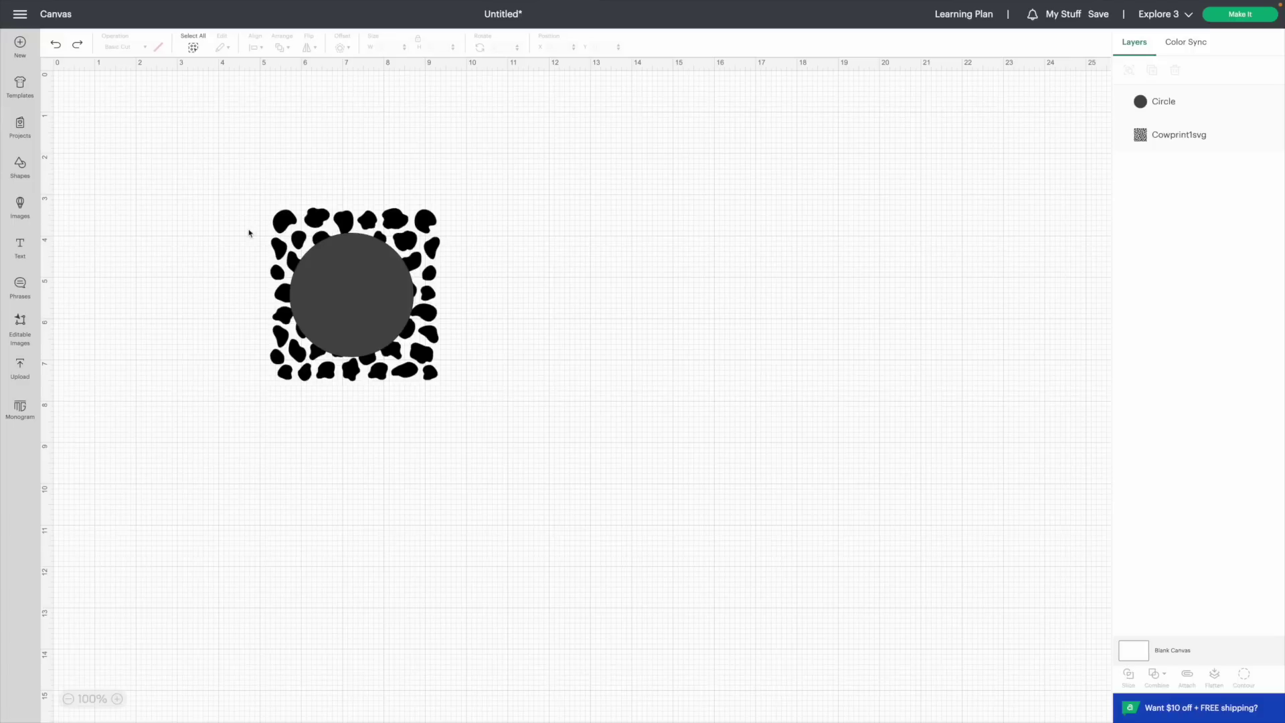
# - Enlarge the cow print to about 9.15 x 9.34 in beside the circle, and the circle to about 5.5 in across
pyautogui.moveTo(235, 190); pyautogui.dragTo(648, 593)
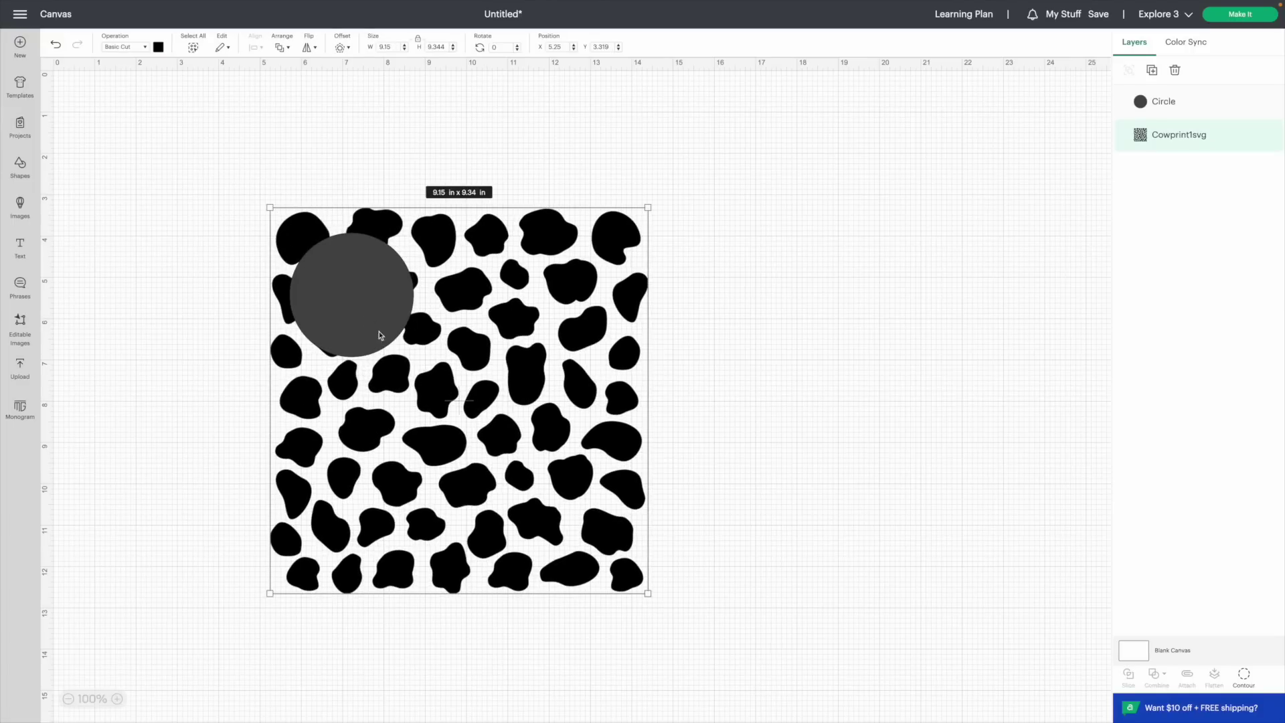
pyautogui.moveTo(374, 318); pyautogui.dragTo(647, 268)
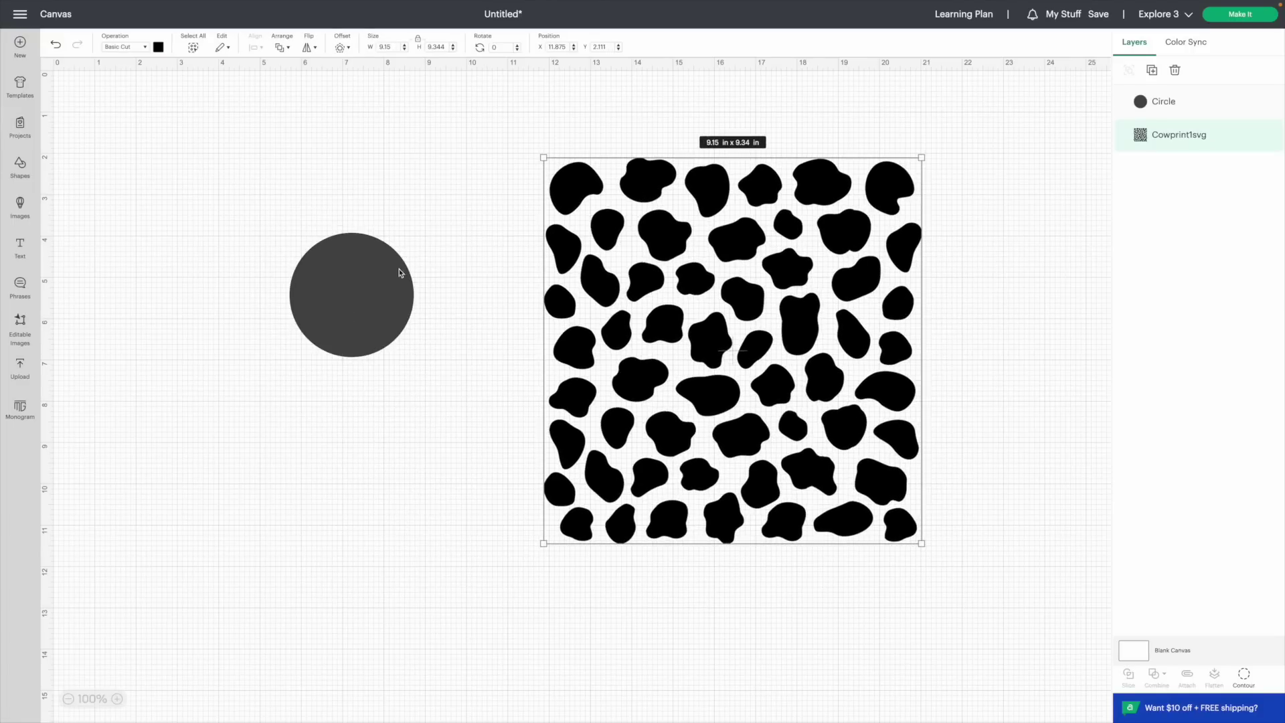
pyautogui.click(406, 291)
pyautogui.moveTo(412, 357); pyautogui.dragTo(516, 458)
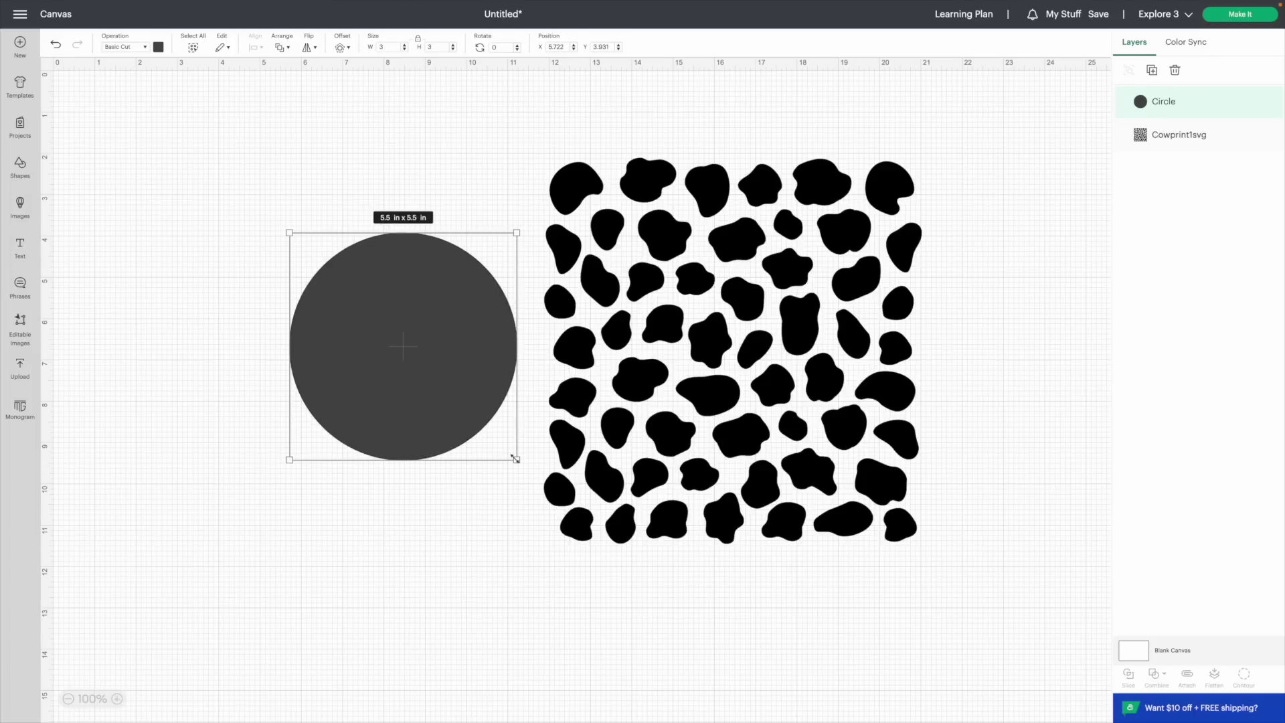
# - Place the circle over the middle of the cow print and align both shapes with Center
pyautogui.moveTo(364, 327); pyautogui.dragTo(695, 335)
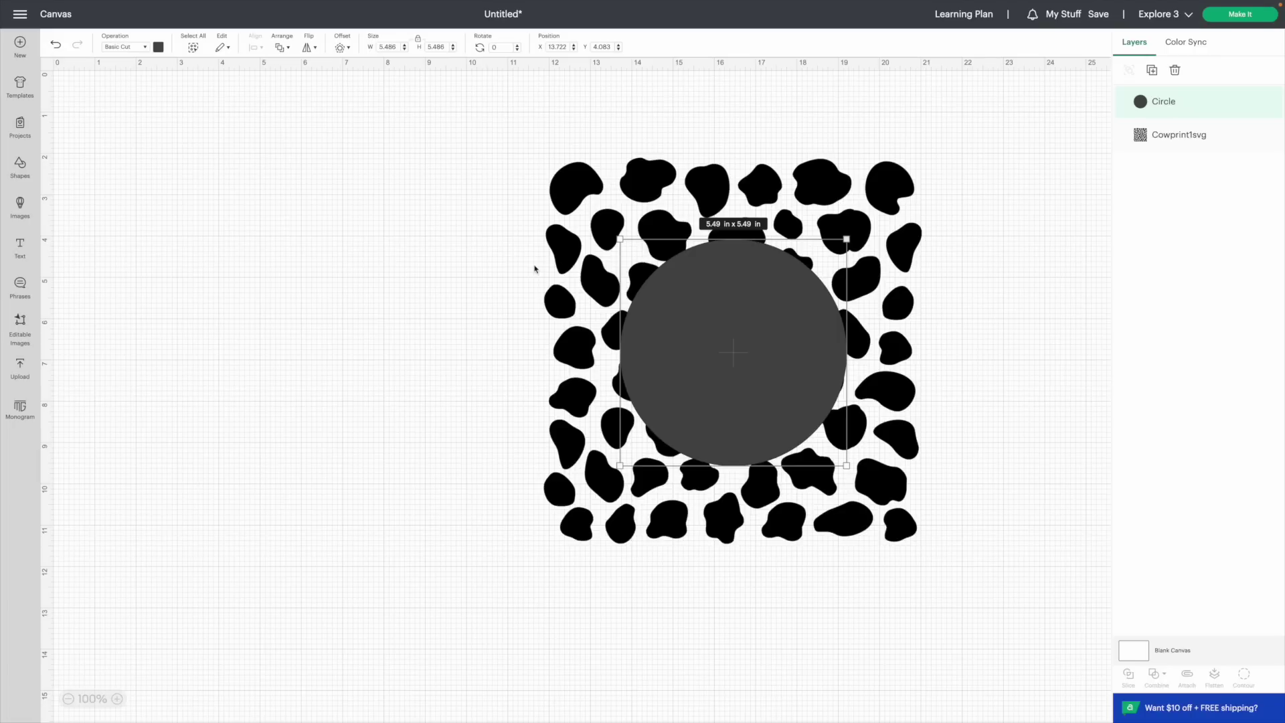
pyautogui.moveTo(491, 124); pyautogui.dragTo(954, 575)
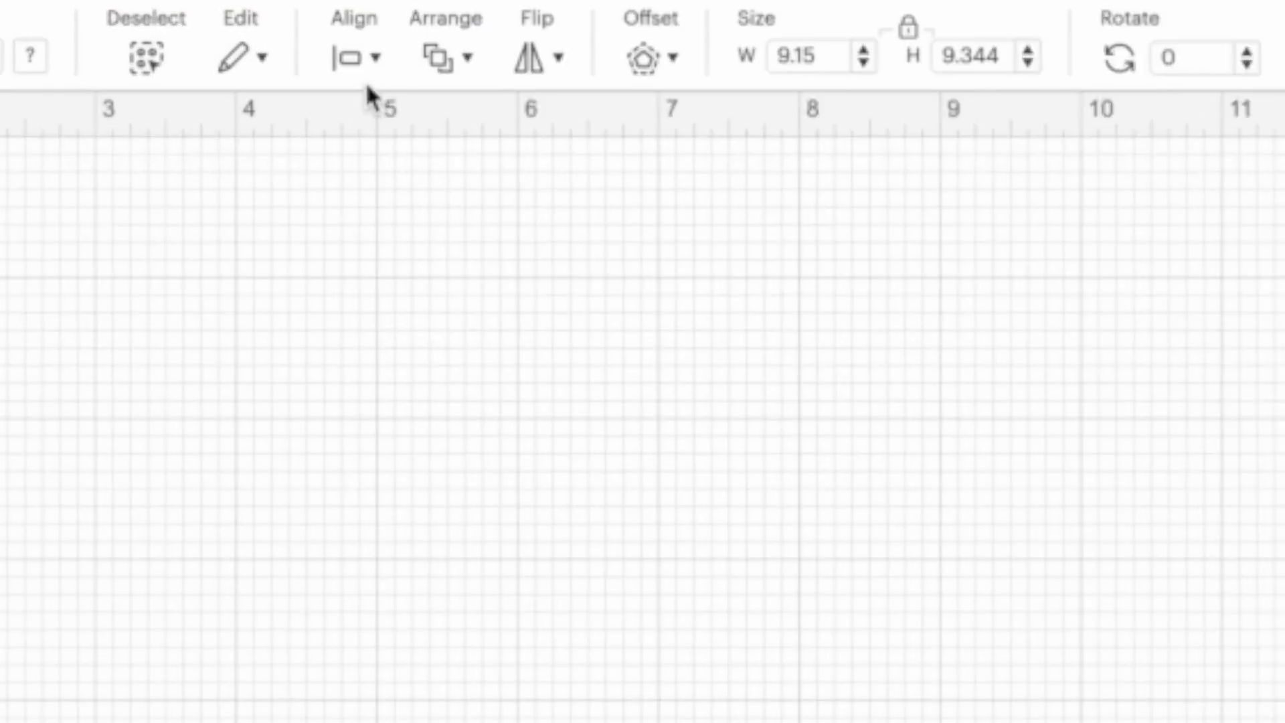
pyautogui.click(253, 47)
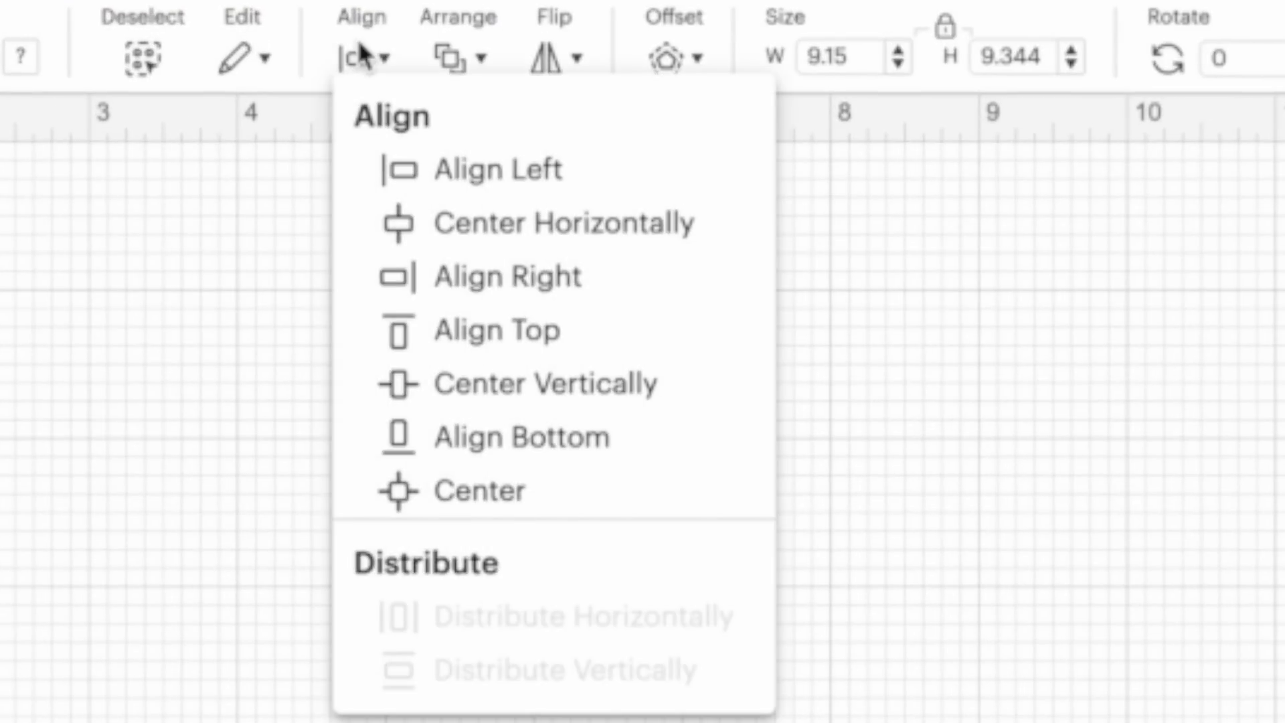
pyautogui.click(535, 510)
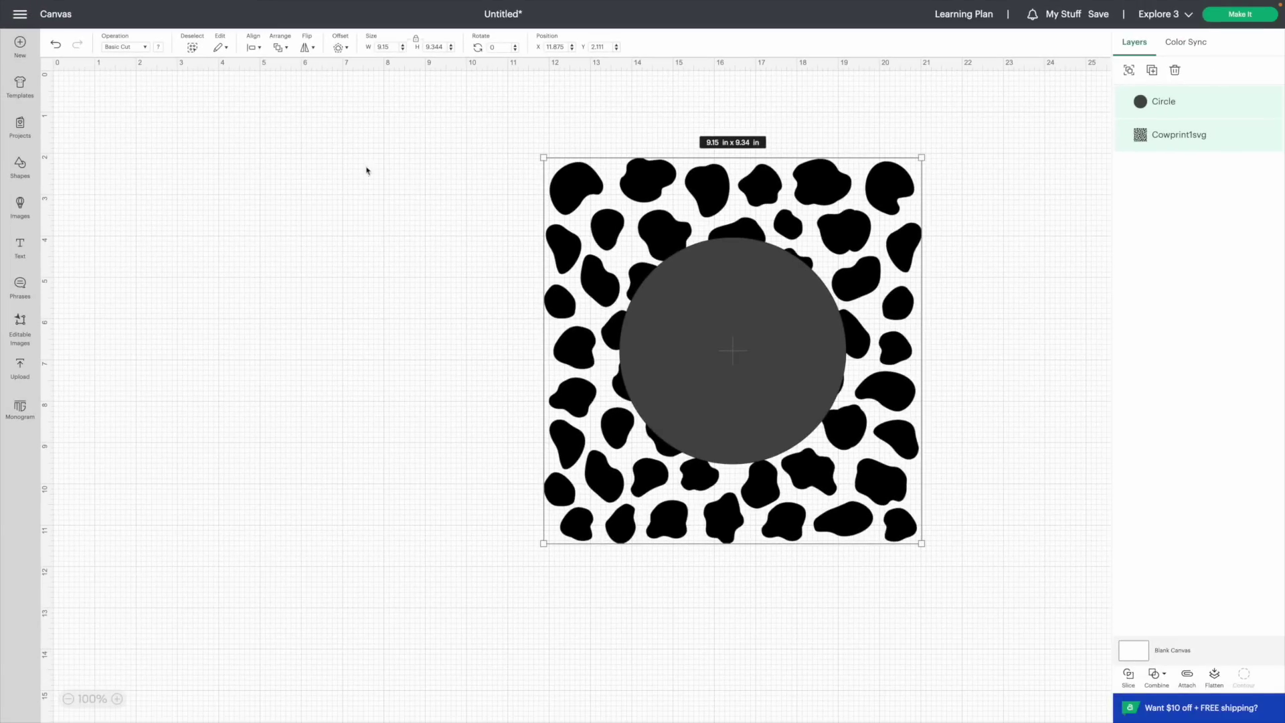
# - Combine the circle and the cow print with Subtract to cut the circle out of the pattern
pyautogui.moveTo(488, 114); pyautogui.dragTo(976, 435)
pyautogui.click(1164, 672)
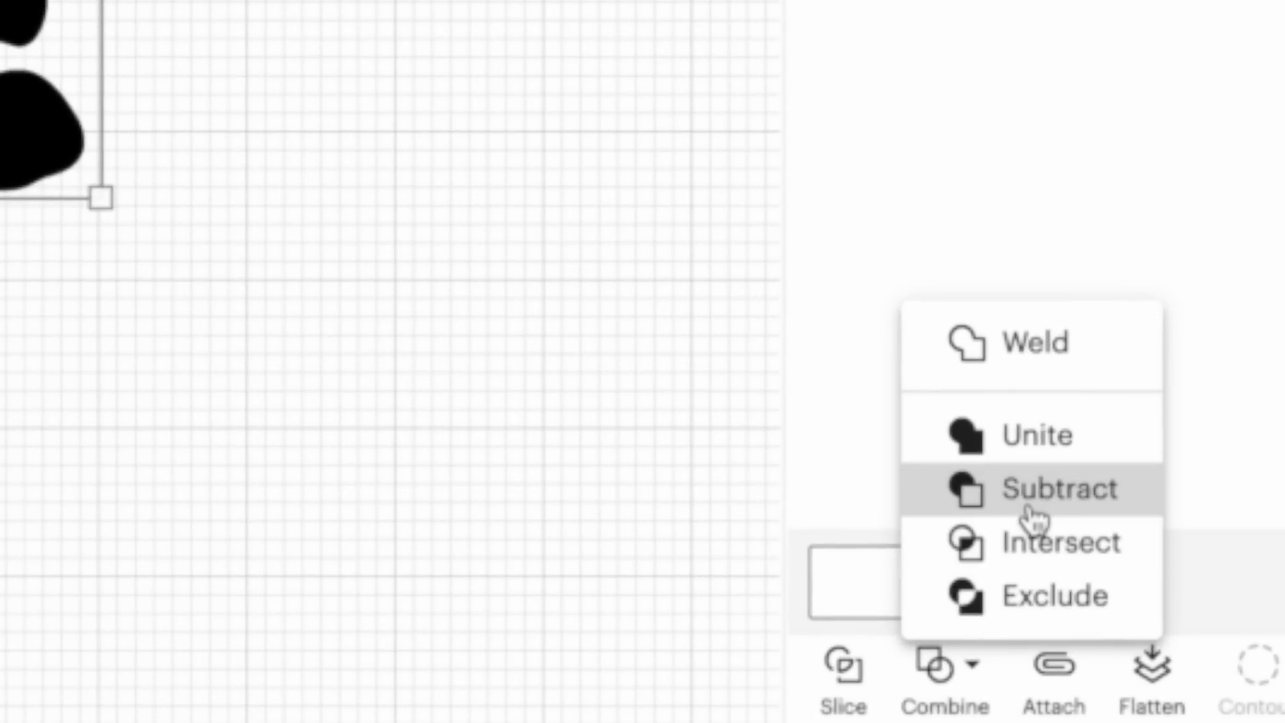
pyautogui.click(1030, 512)
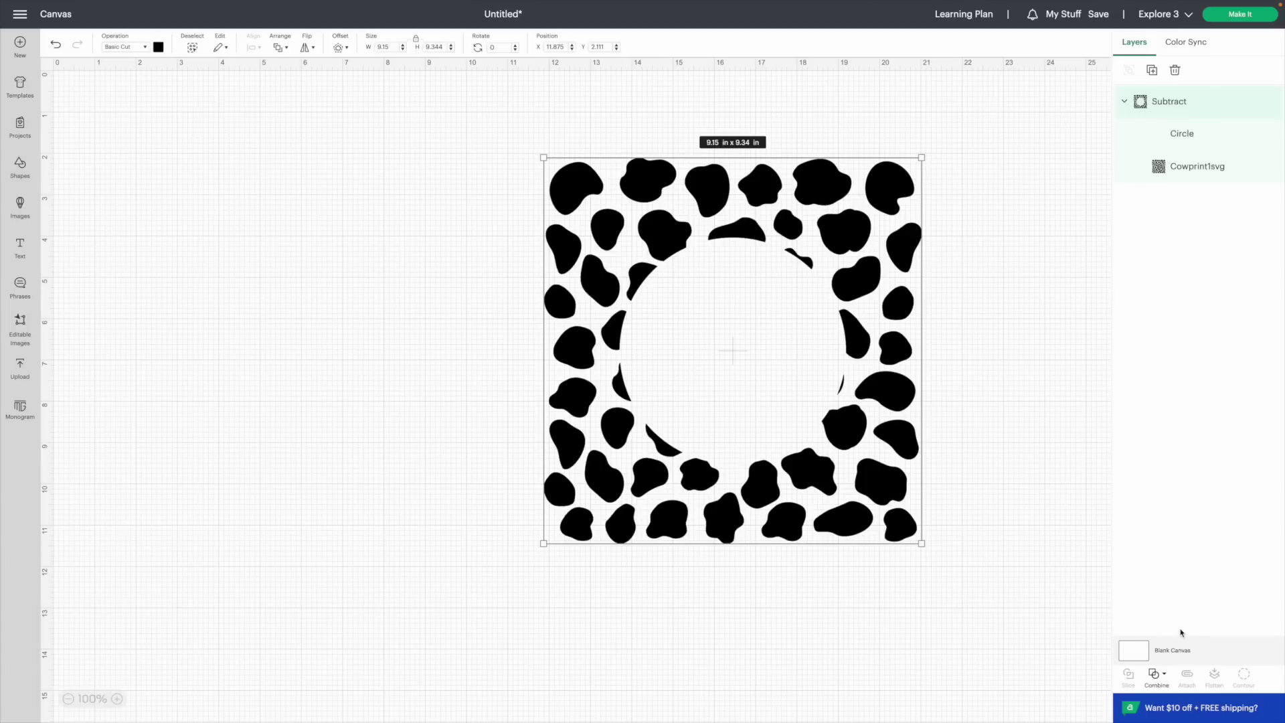
# - Add a rectangle shape to the canvas, unlock its proportions and resize it freely
pyautogui.click(20, 168)
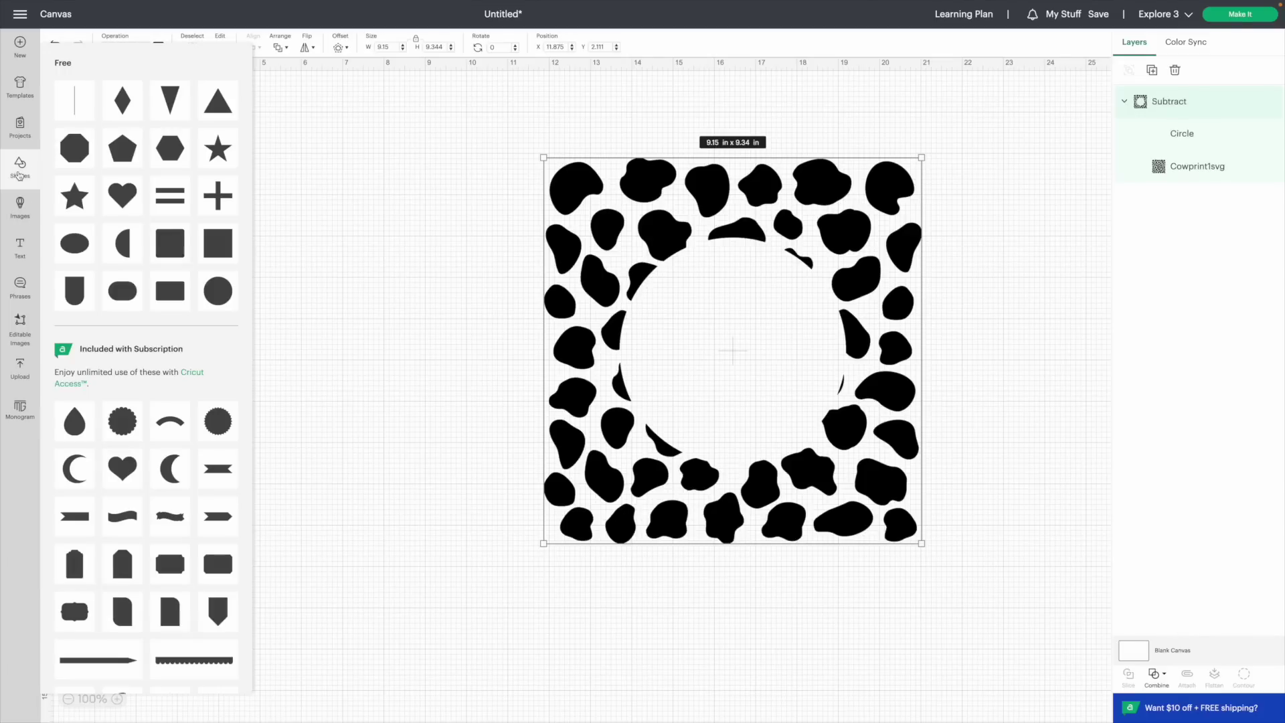
pyautogui.click(184, 282)
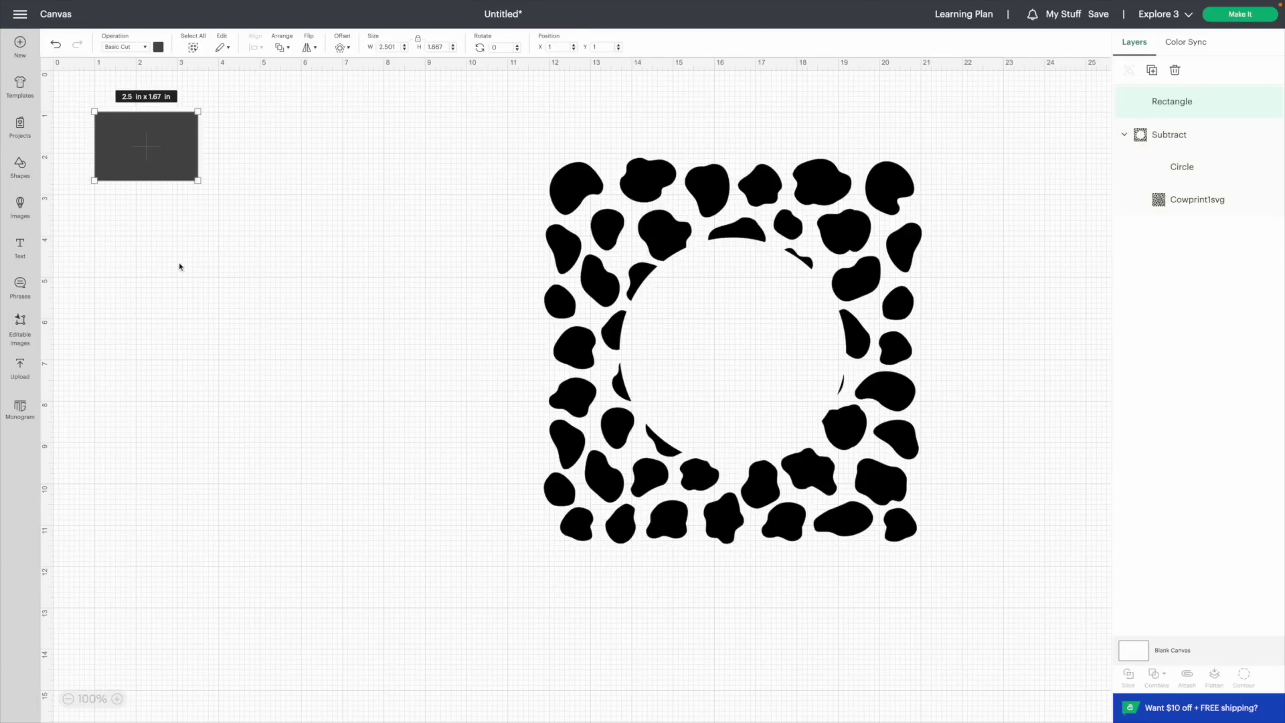
pyautogui.click(417, 38)
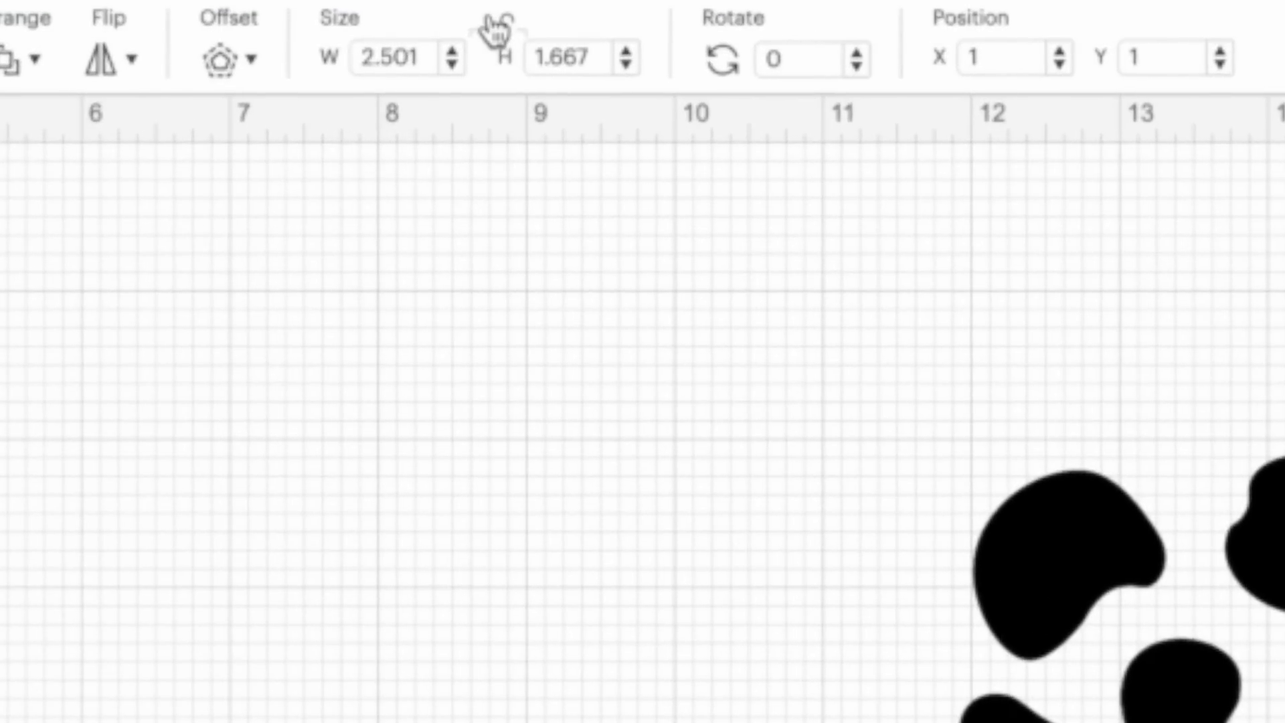
pyautogui.moveTo(198, 181); pyautogui.dragTo(153, 131)
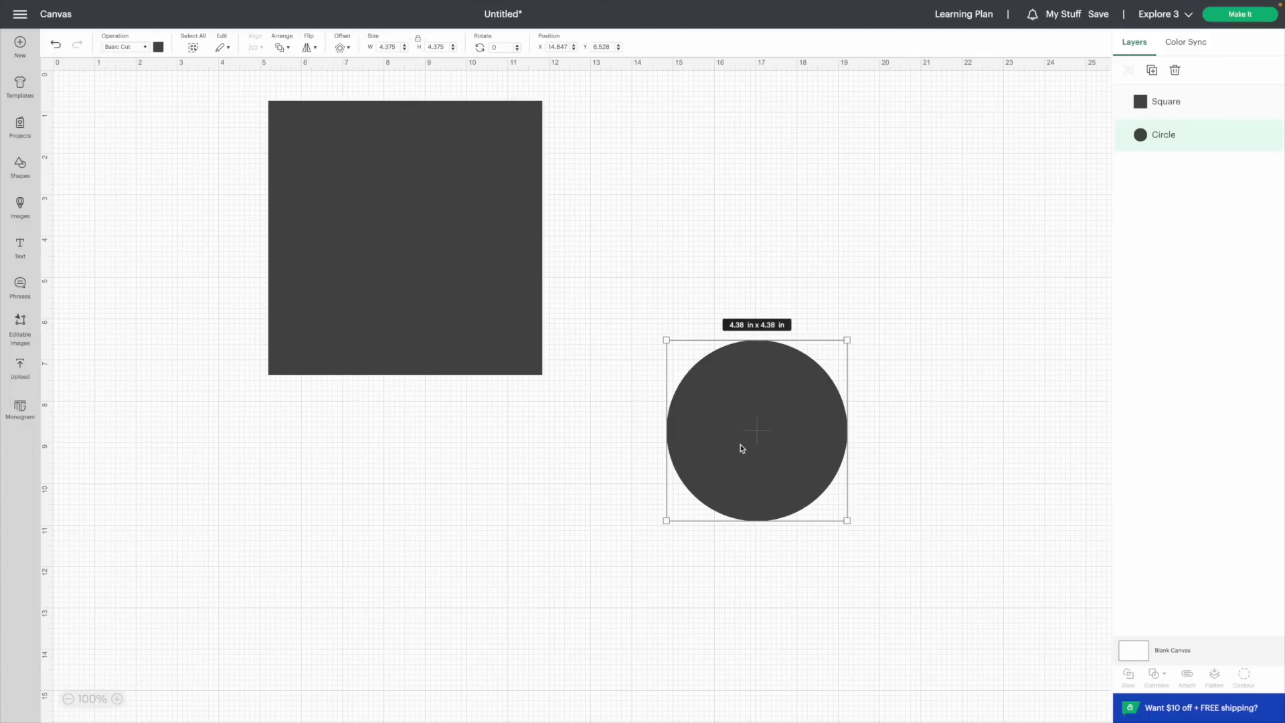
# - Overlap the circle with the square's lower-right corner and combine both shapes with Weld
pyautogui.moveTo(743, 447); pyautogui.dragTo(523, 391)
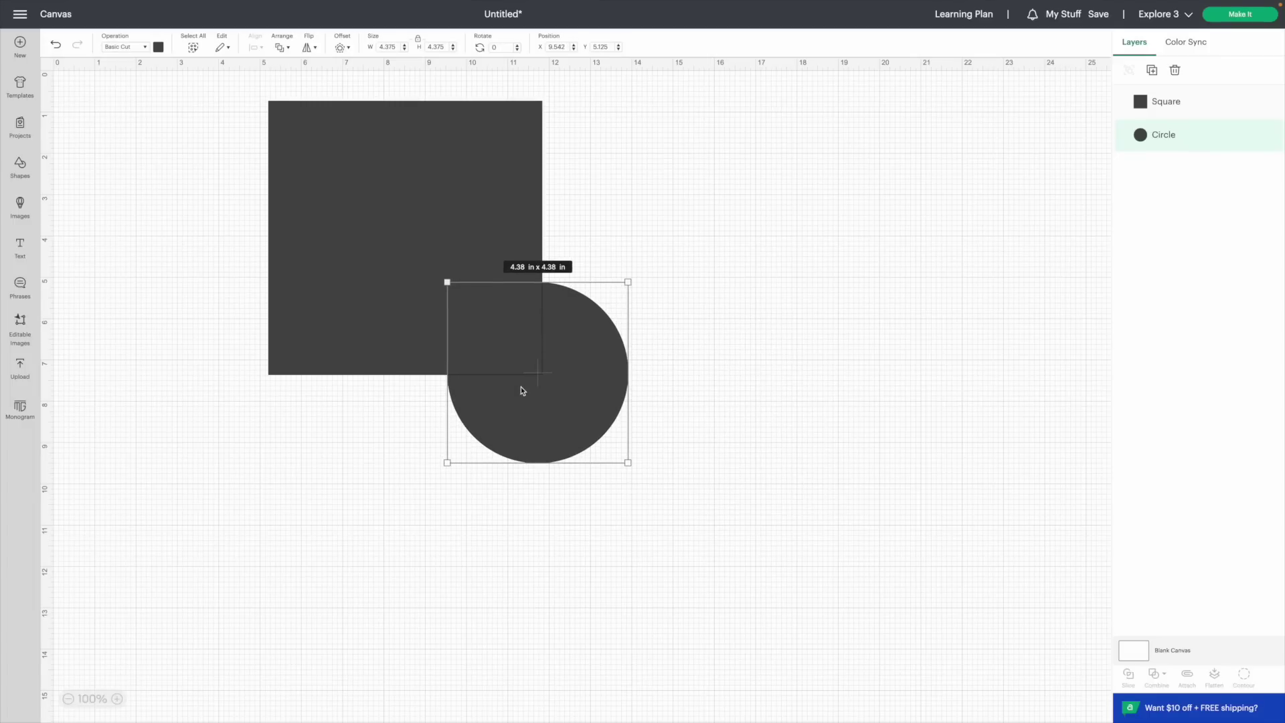
pyautogui.moveTo(213, 91); pyautogui.dragTo(792, 502)
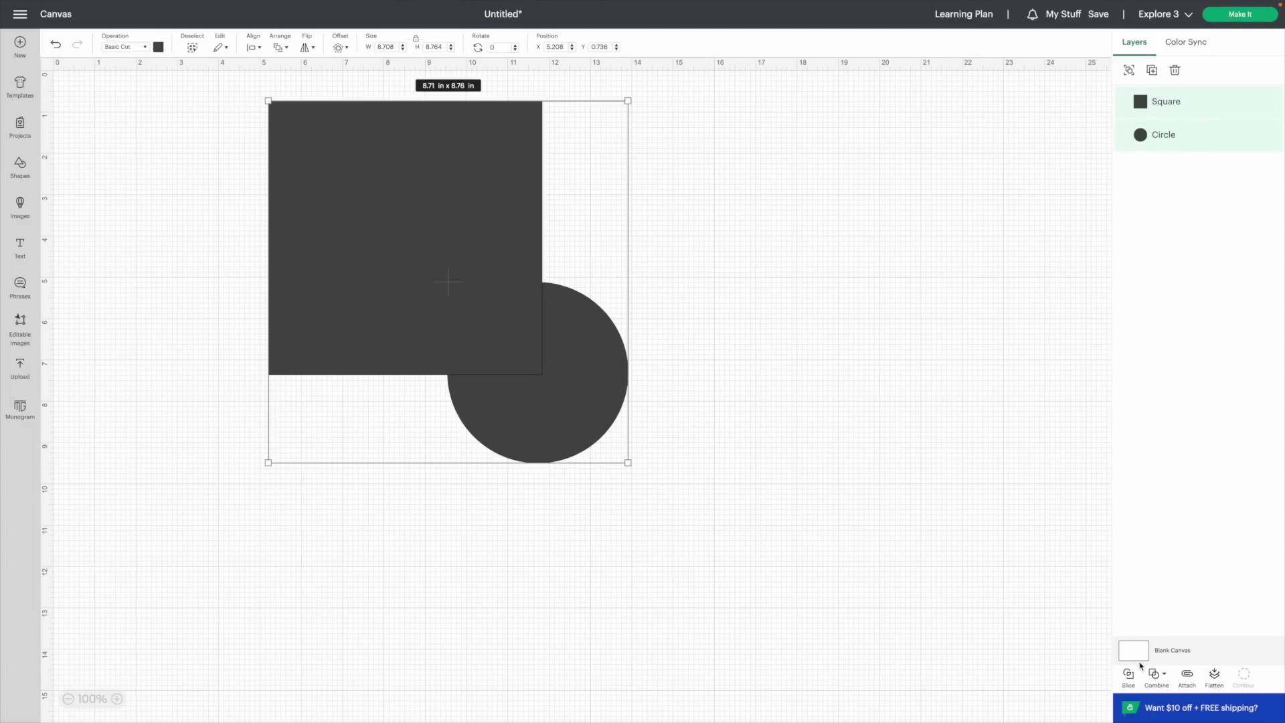
pyautogui.click(1165, 673)
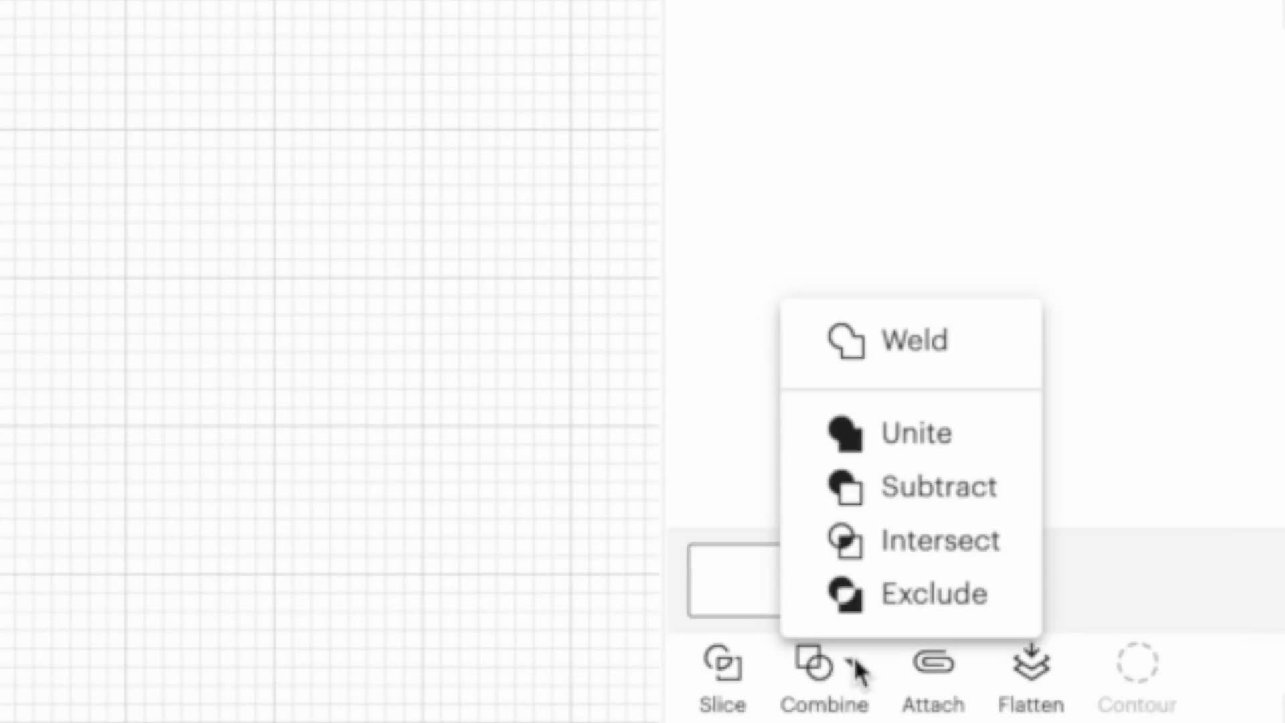
pyautogui.click(918, 346)
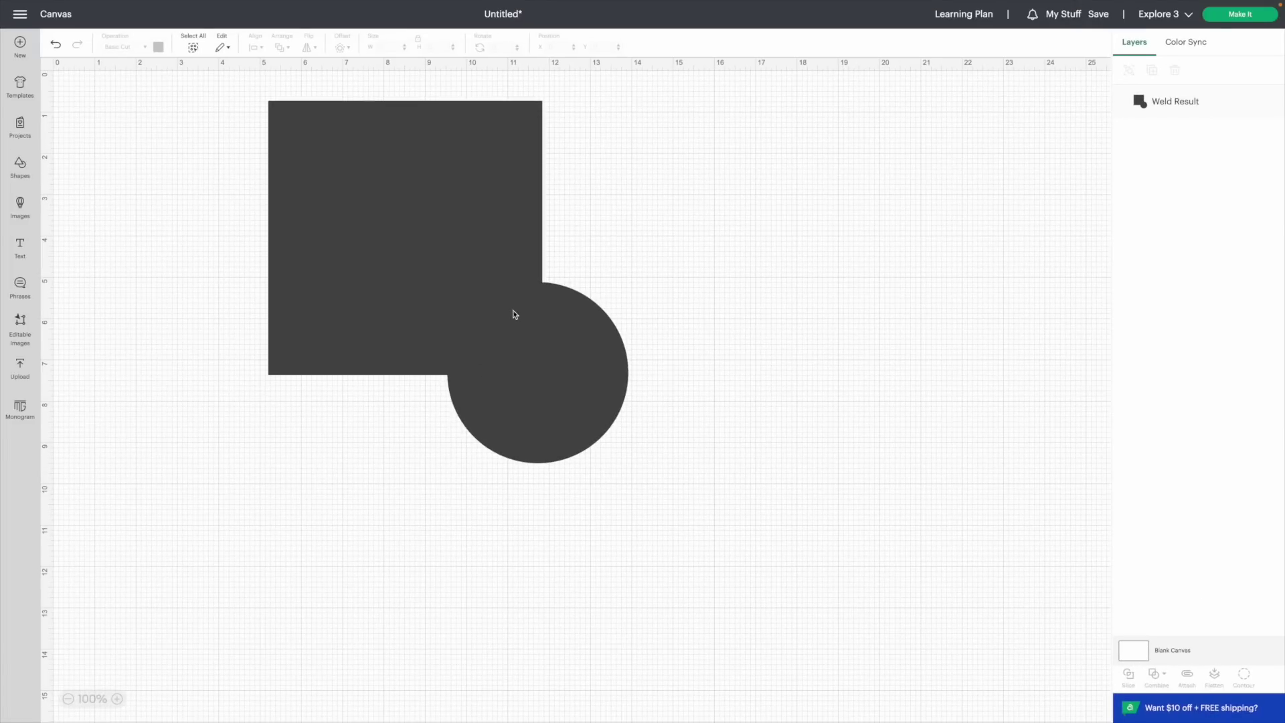
# - Move the welded shape, and undo both the move and the weld
pyautogui.moveTo(515, 315); pyautogui.dragTo(612, 385)
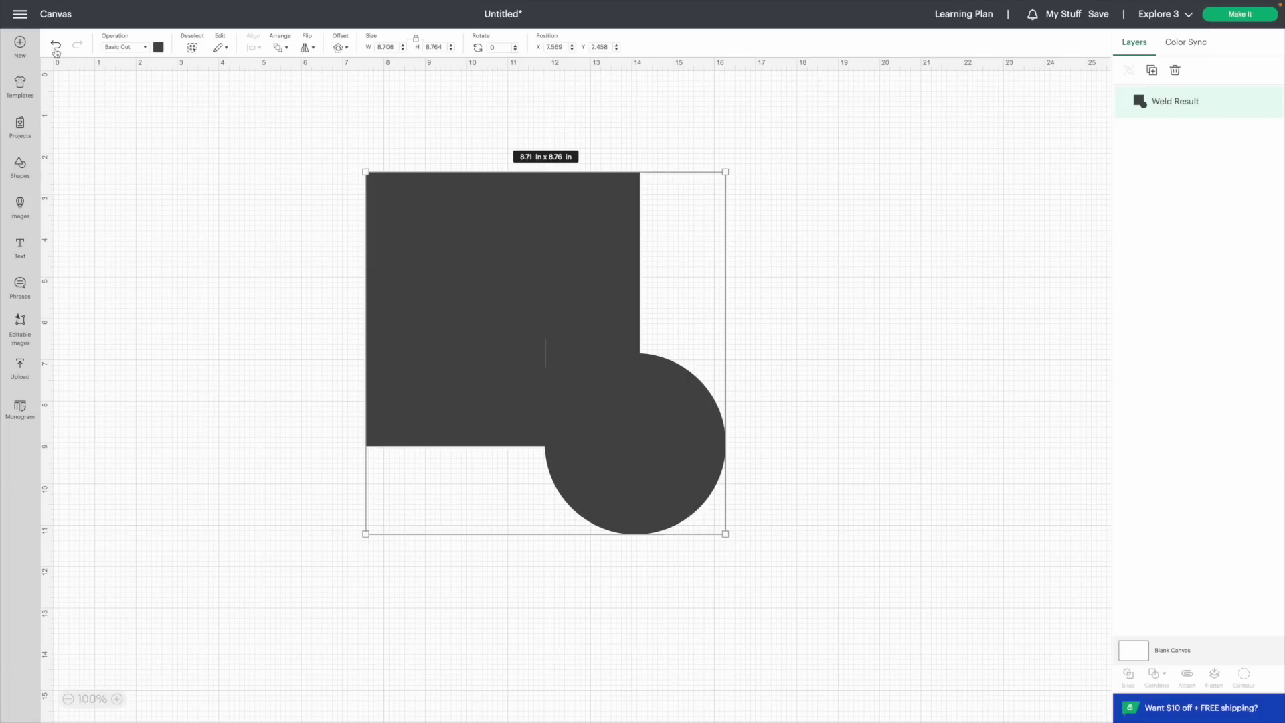
pyautogui.click(55, 47)
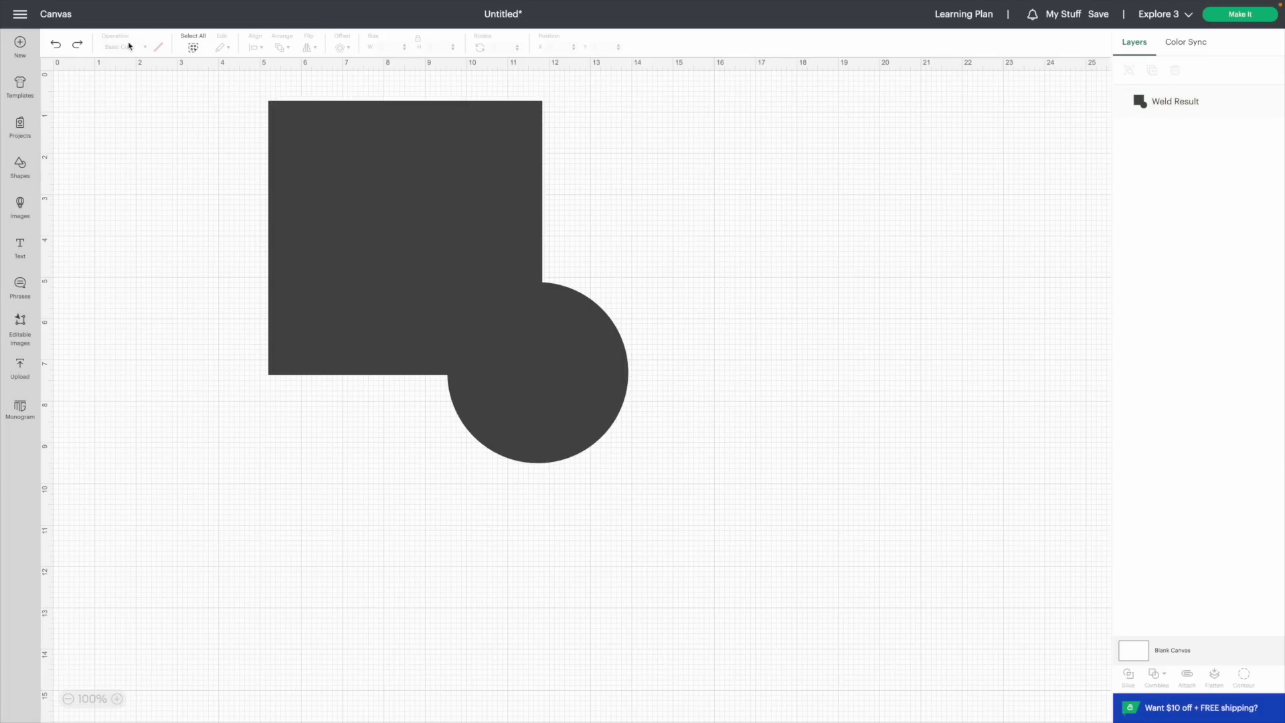
pyautogui.click(56, 47)
# - Combine the overlapping square and circle with Unite and shift the united shape slightly
pyautogui.moveTo(153, 137); pyautogui.dragTo(619, 467)
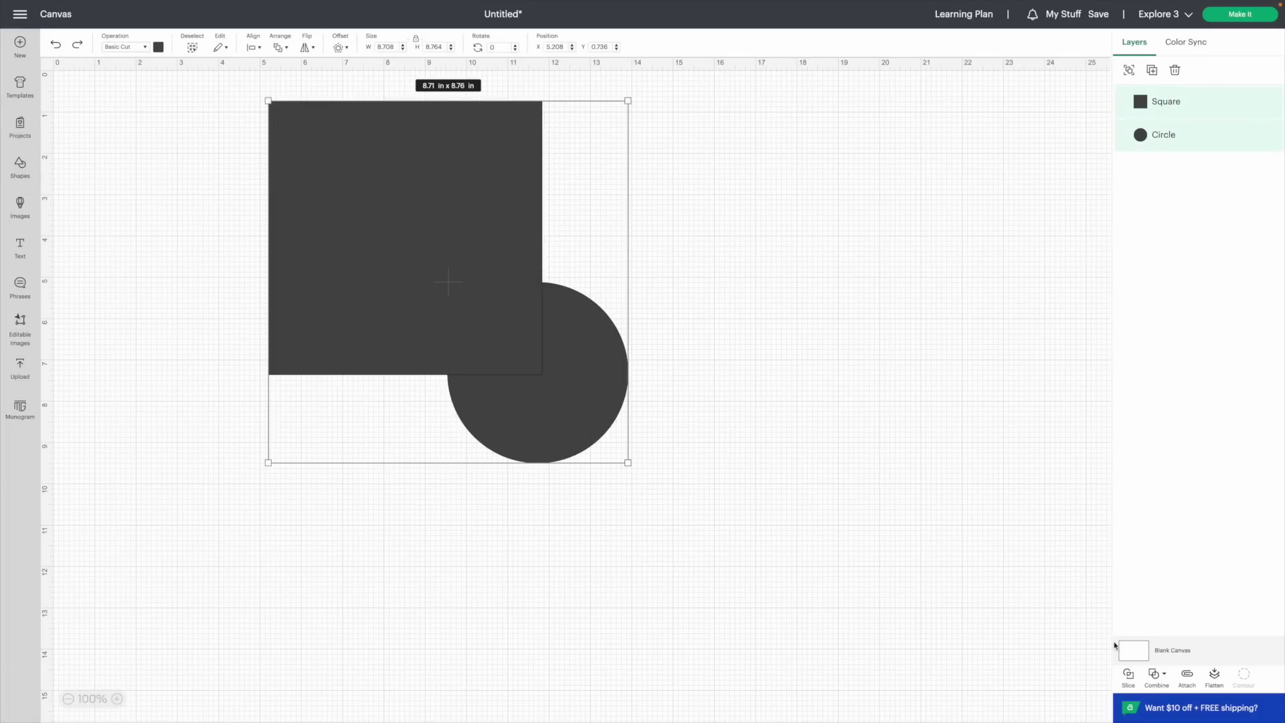
pyautogui.click(1168, 676)
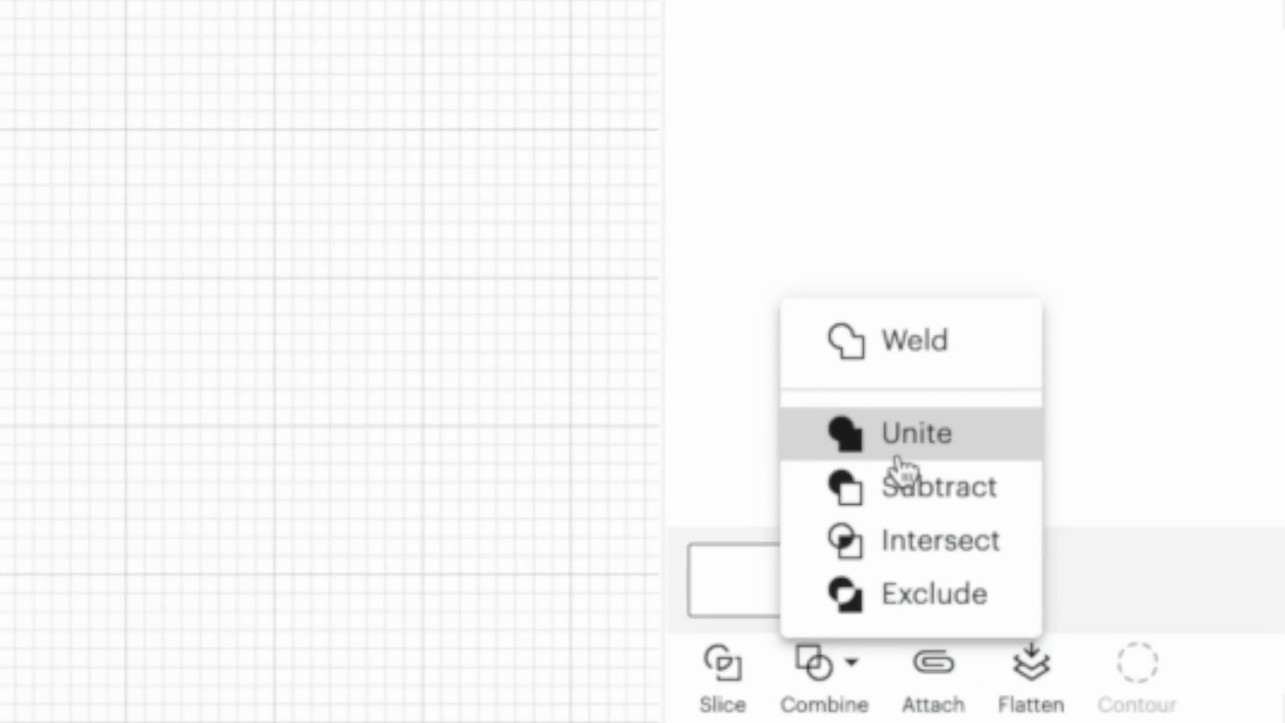
pyautogui.click(908, 439)
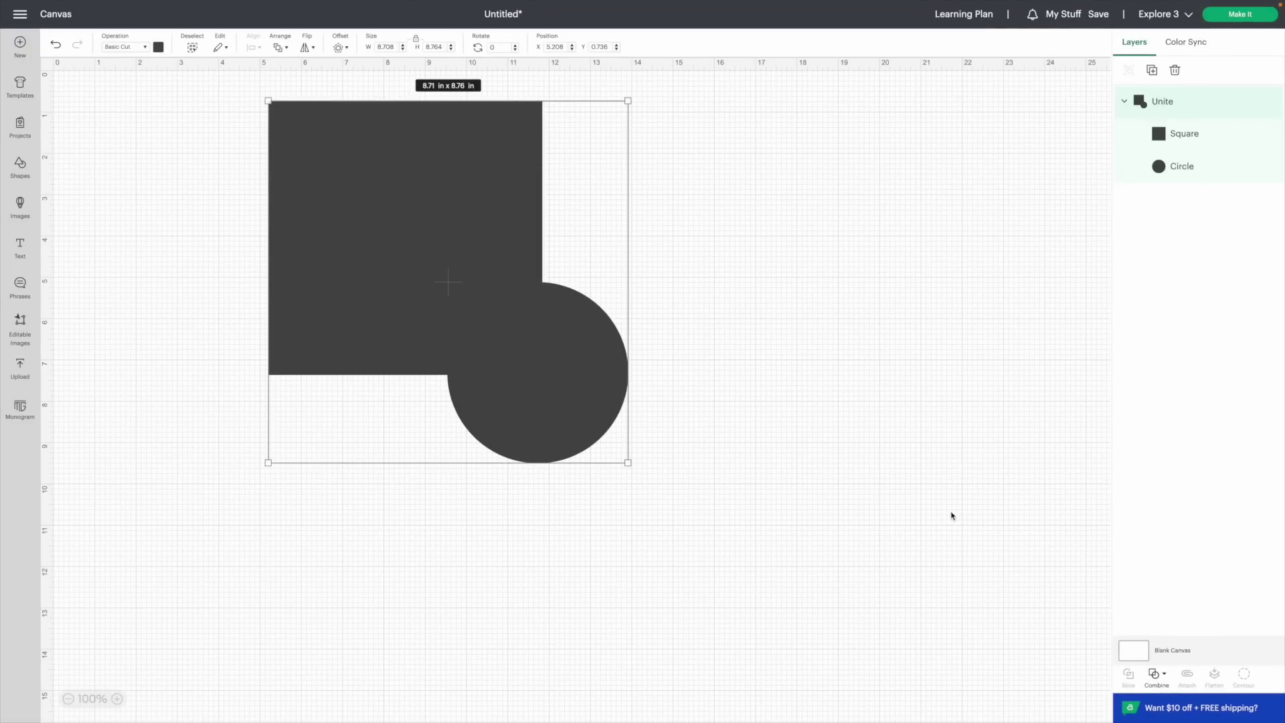
pyautogui.moveTo(568, 340); pyautogui.dragTo(616, 359)
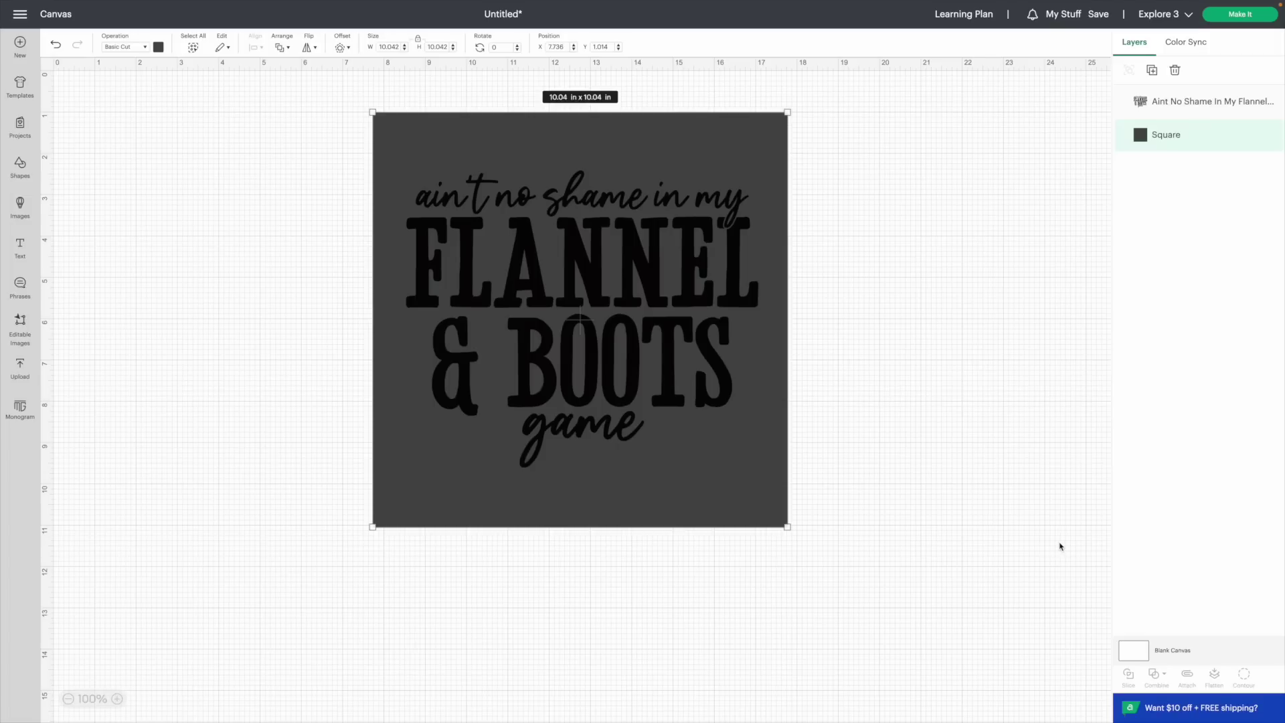
# - Combine the Flannel & Boots text design and the square behind it with Exclude
pyautogui.moveTo(915, 523); pyautogui.dragTo(632, 383)
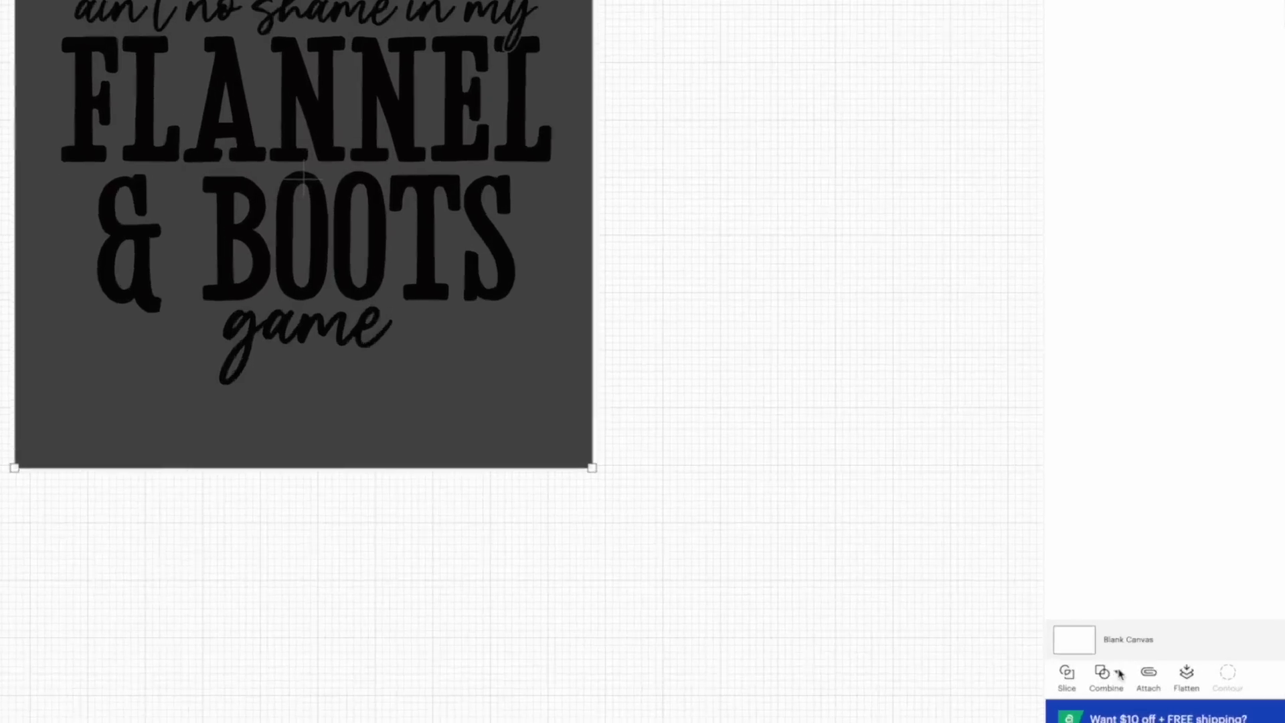
pyautogui.click(1165, 675)
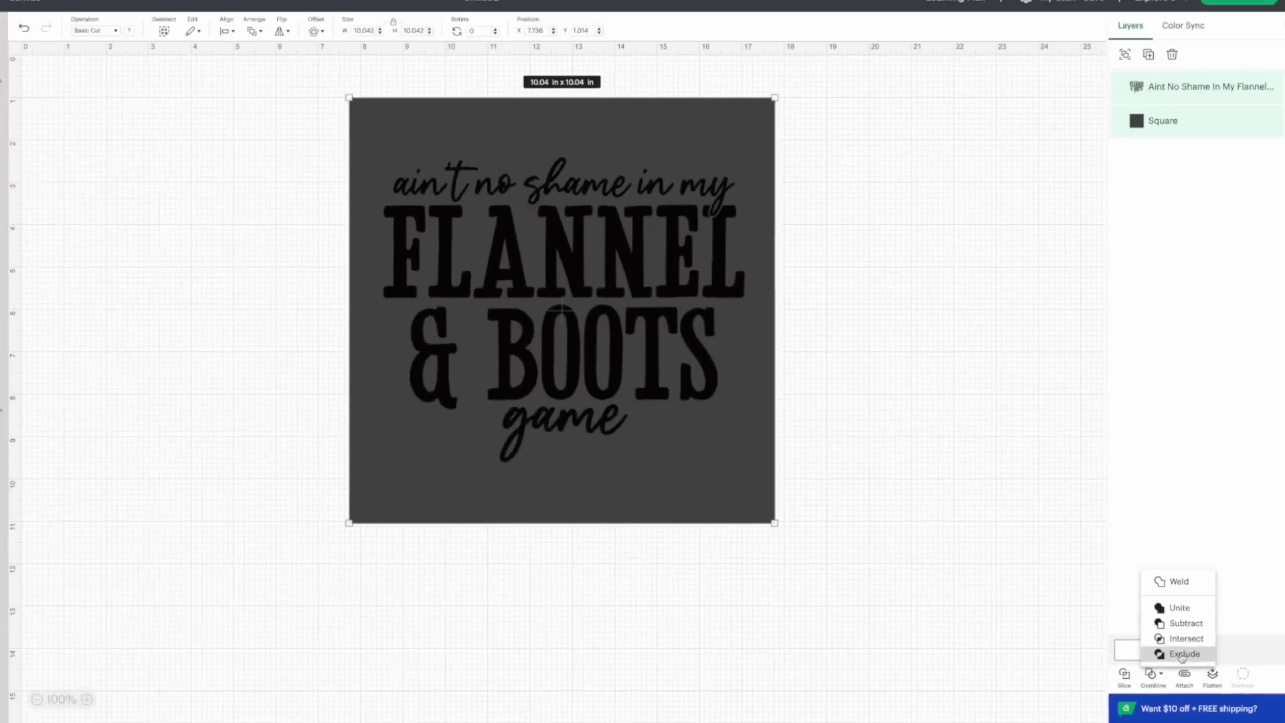
pyautogui.click(994, 622)
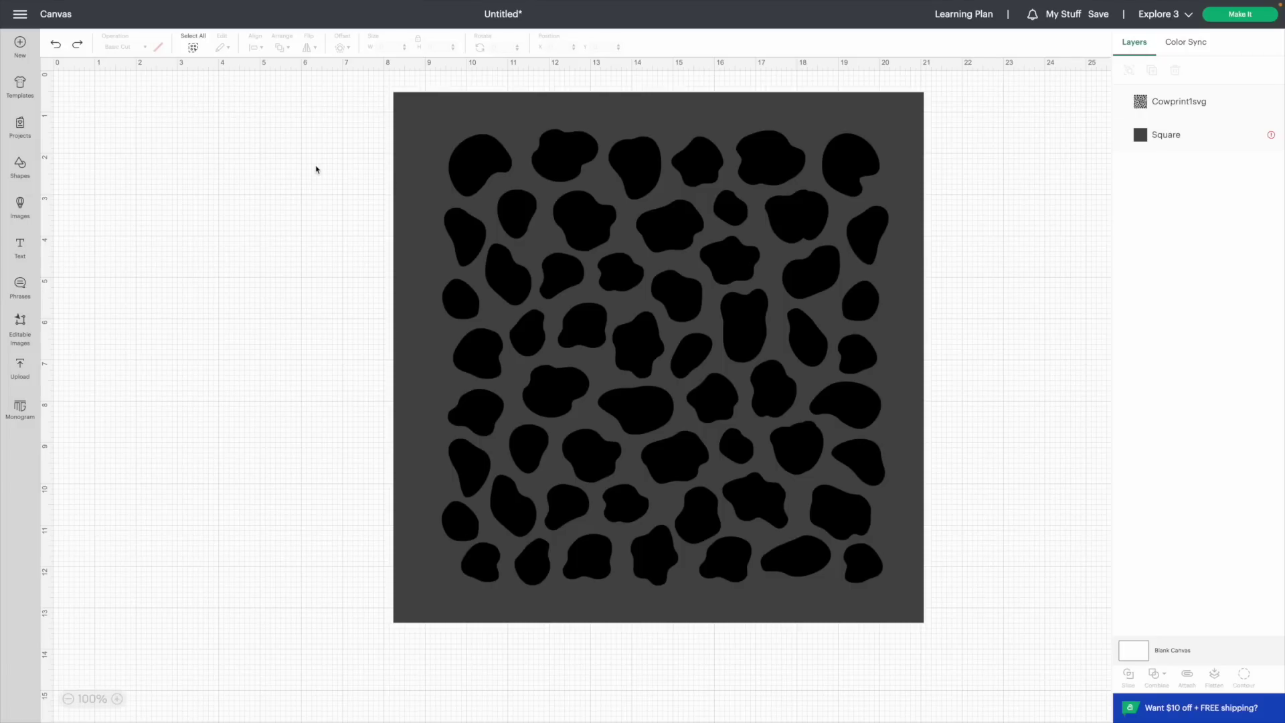
# - Combine the cow print and the square behind it with Exclude to cut the spots out of the square
pyautogui.moveTo(327, 148); pyautogui.dragTo(723, 494)
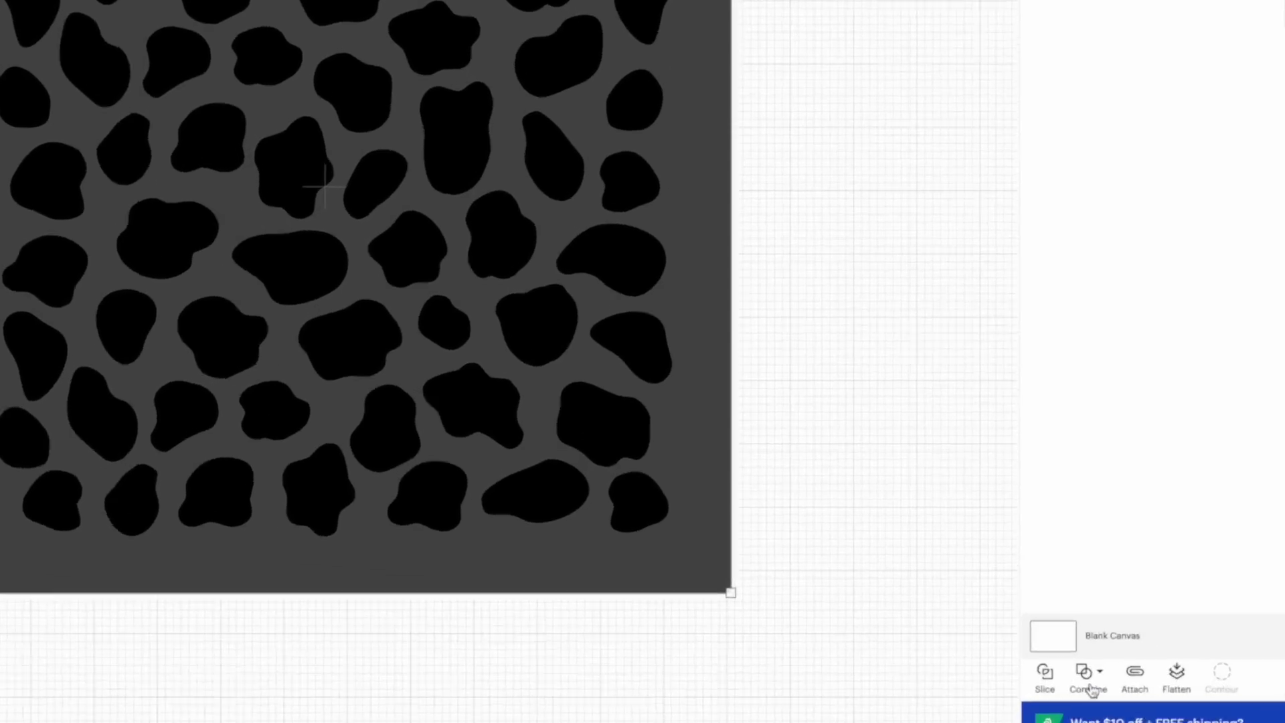
pyautogui.click(1160, 683)
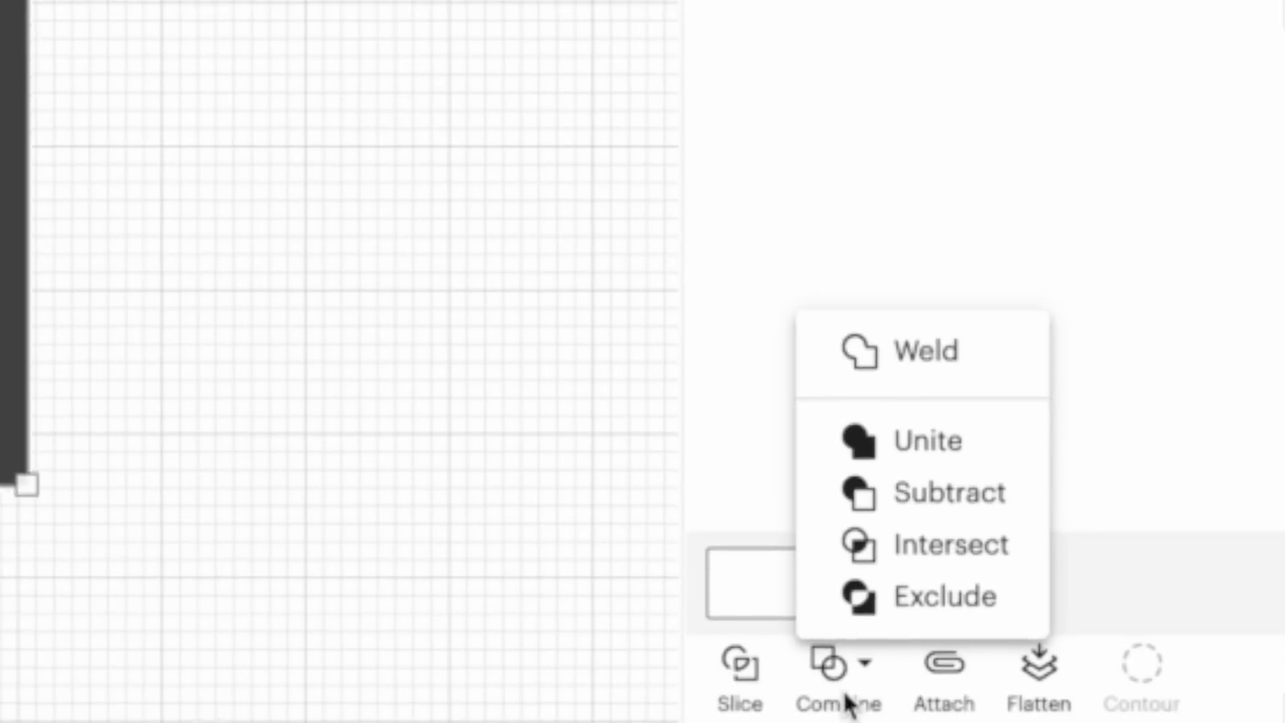
pyautogui.click(1187, 654)
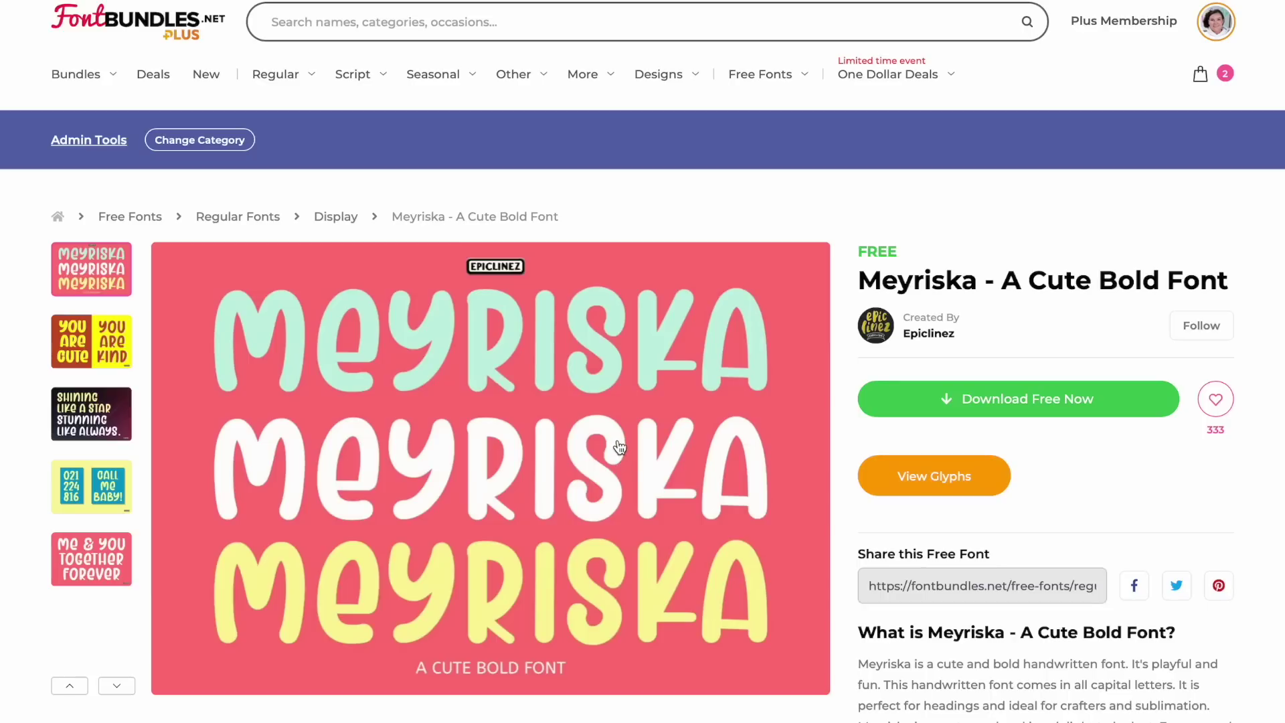
# - Switch to the Font Bundles website and browse its Free Fonts collection
pyautogui.moveTo(736, 79)
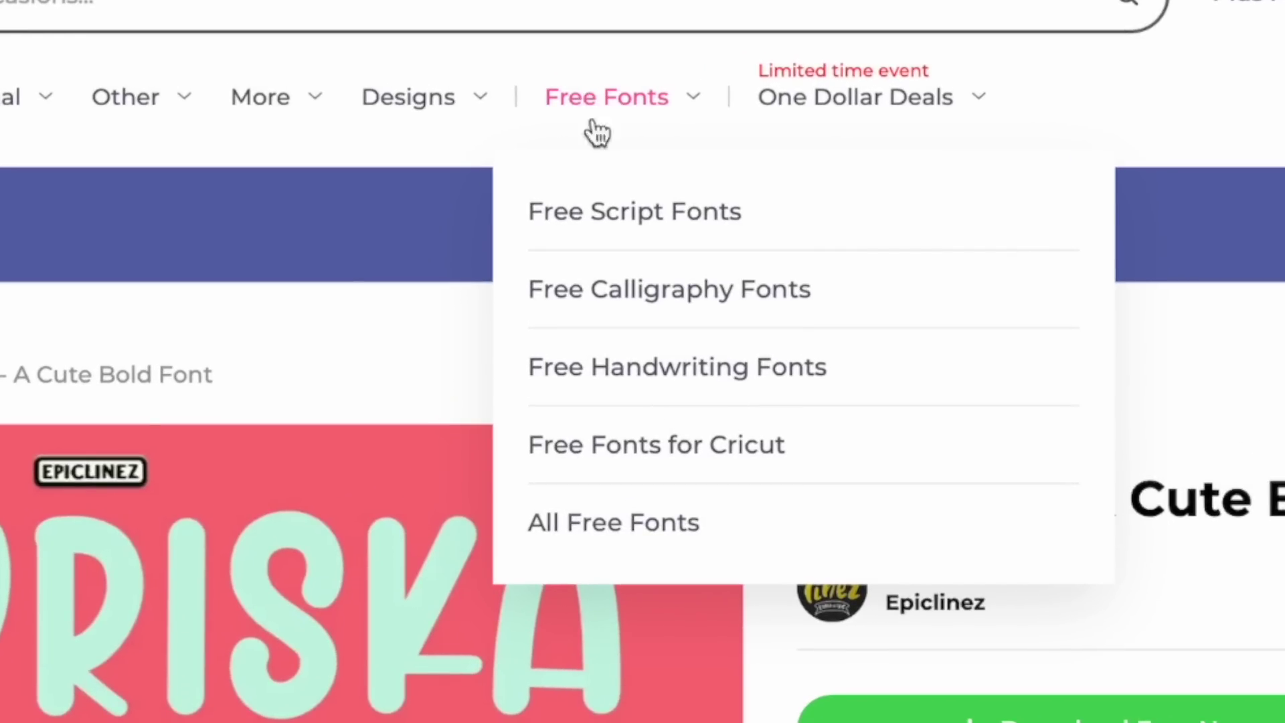
pyautogui.click(621, 100)
pyautogui.scroll(-8, 713, 655)
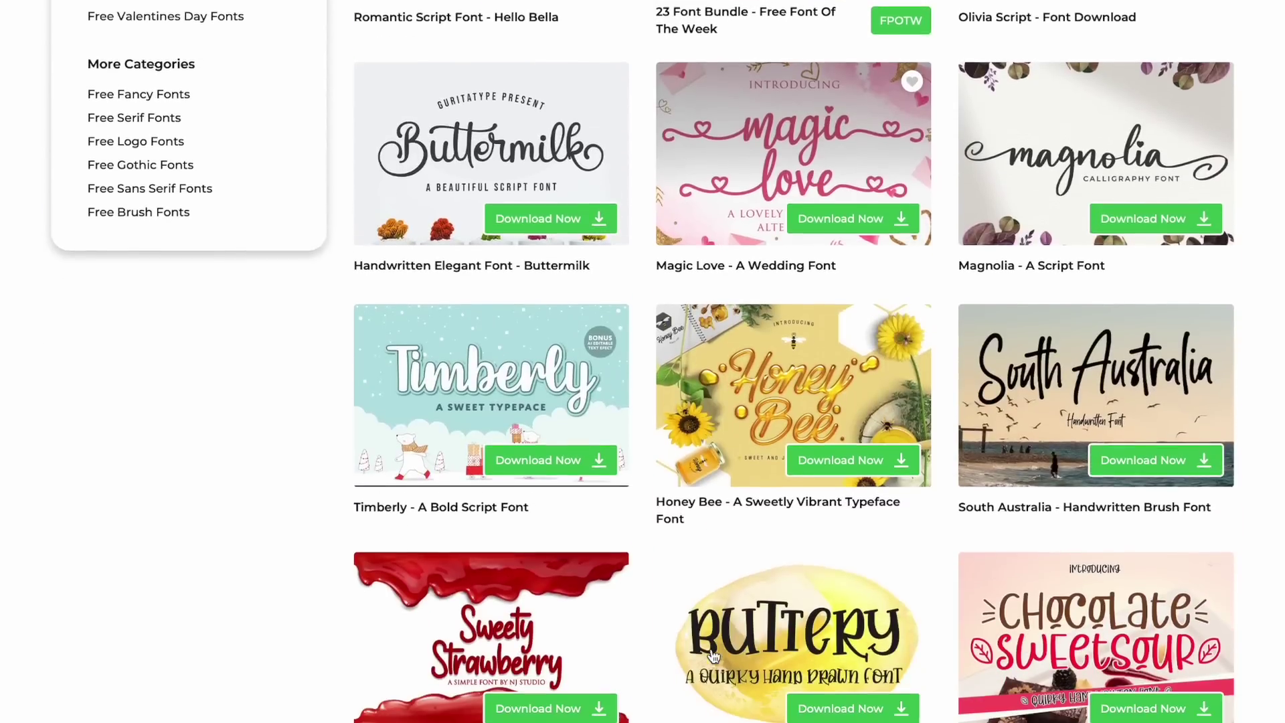
pyautogui.scroll(-5, 713, 655)
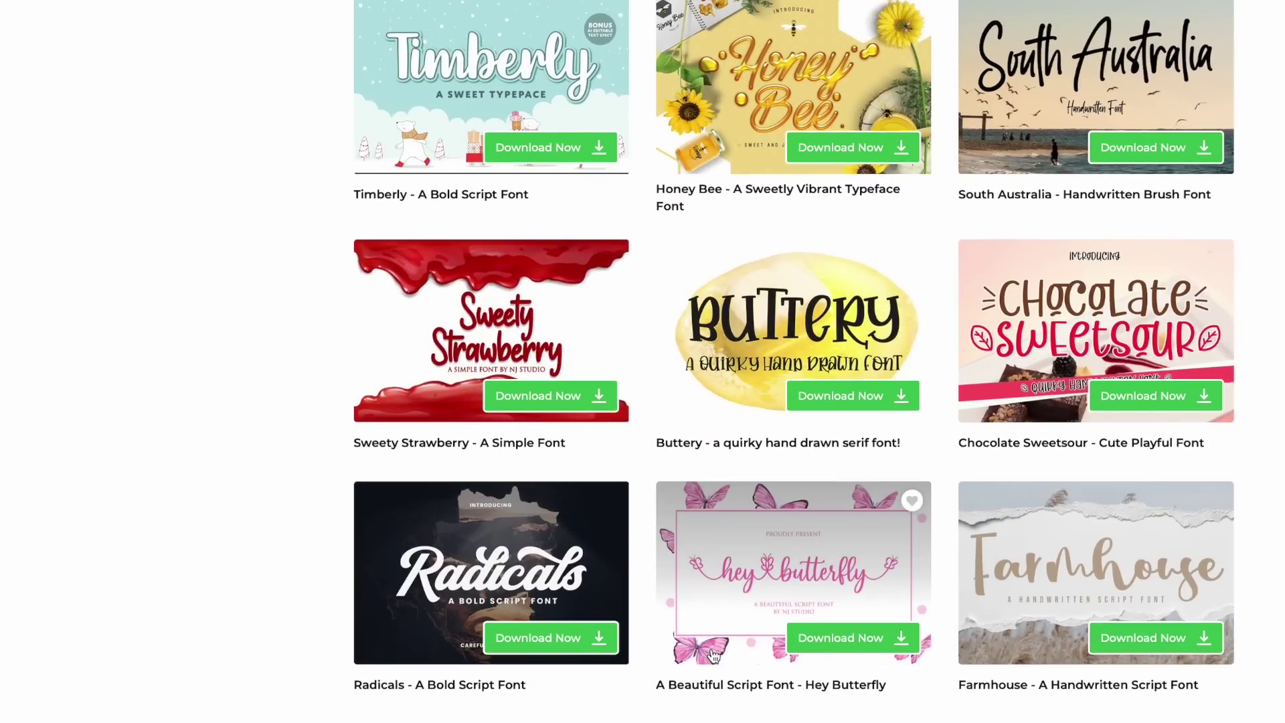
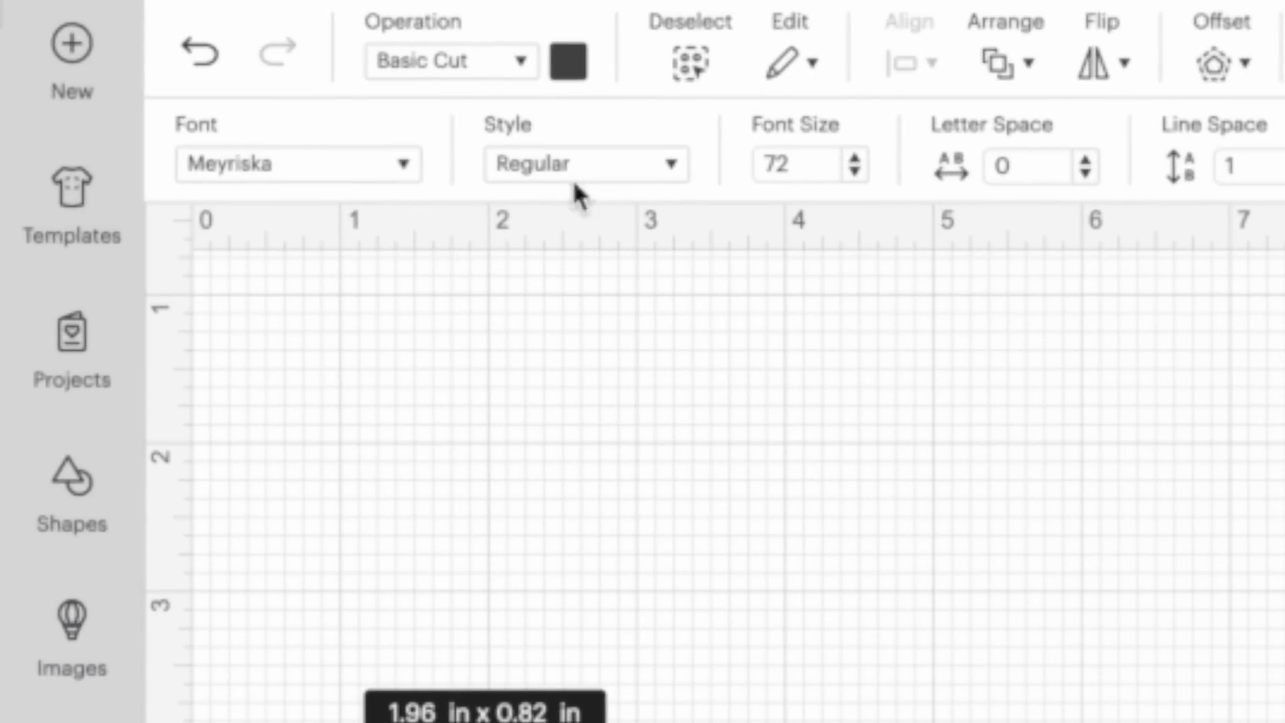
# - Check the style options of the Meyriska text, enlarge it to about 6.25 x 2.61 in and move it further into the canvas
pyautogui.click(626, 168)
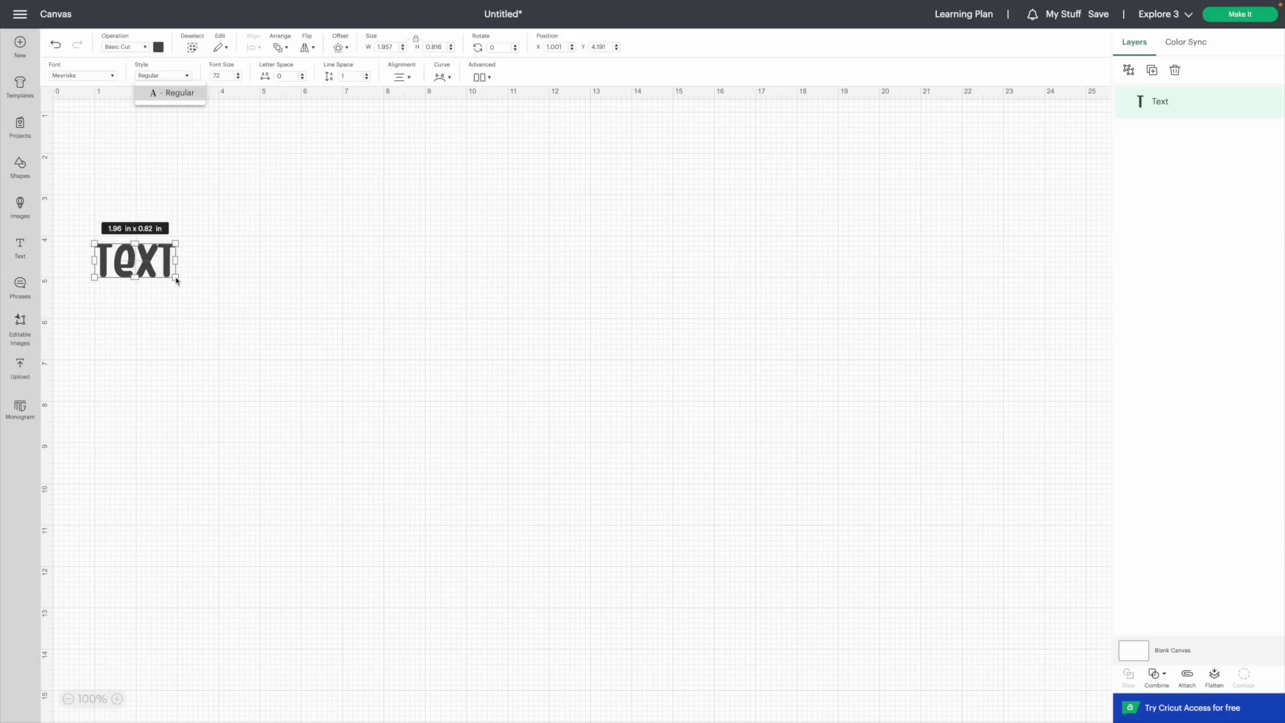
pyautogui.click(147, 281)
pyautogui.moveTo(175, 277); pyautogui.dragTo(354, 354)
pyautogui.moveTo(248, 307); pyautogui.dragTo(355, 302)
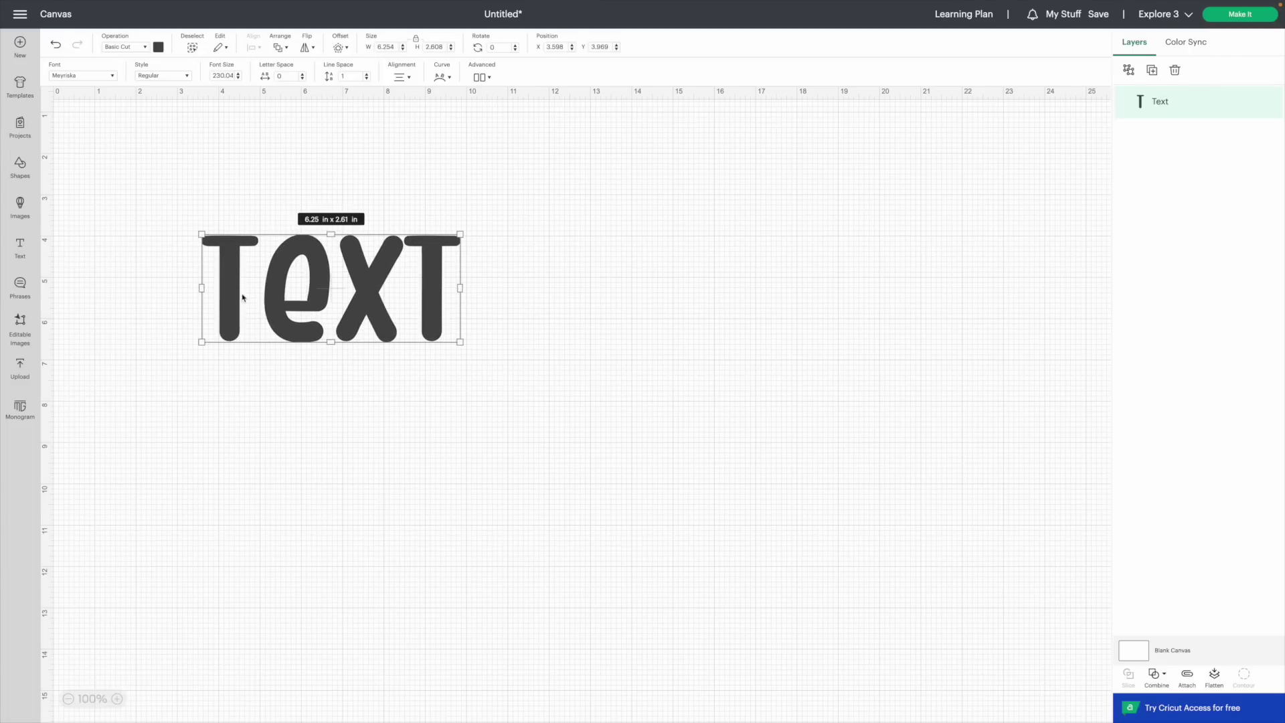
# - Replace the placeholder text with "Designbundles" and shift the word so it fits in the canvas view
pyautogui.doubleClick(428, 279)
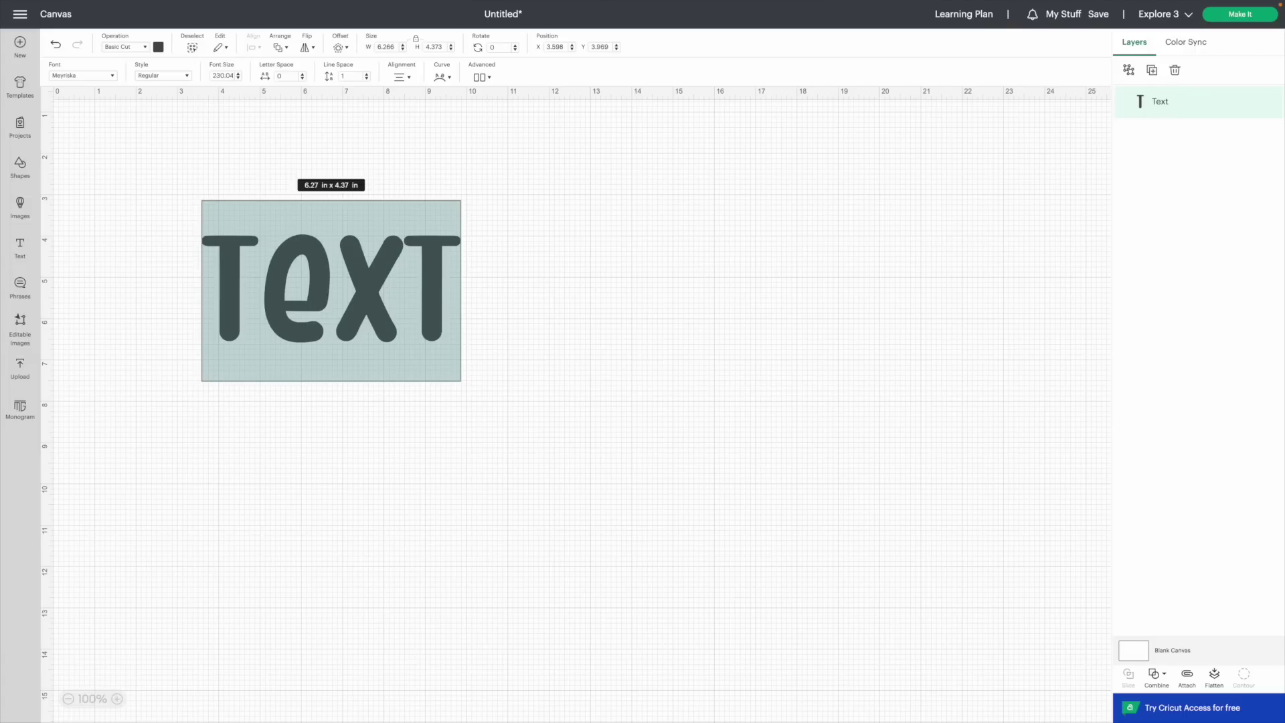
pyautogui.write('Design')
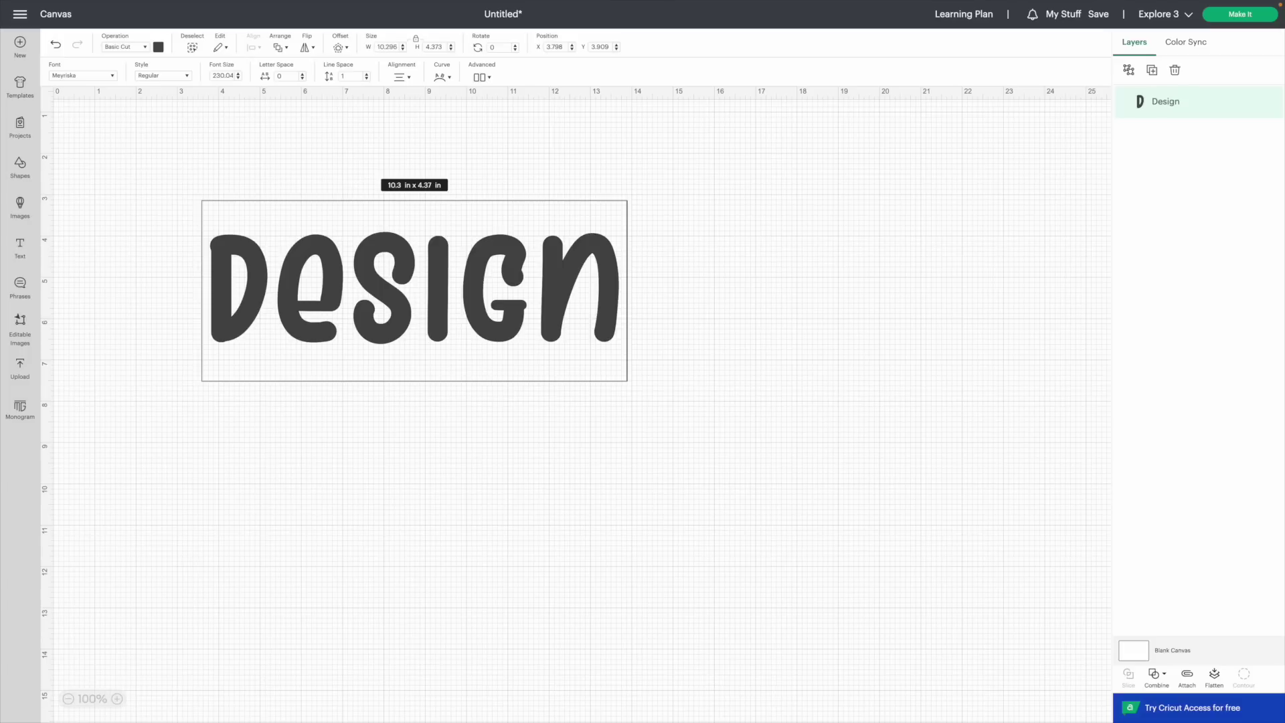
pyautogui.write('bundles')
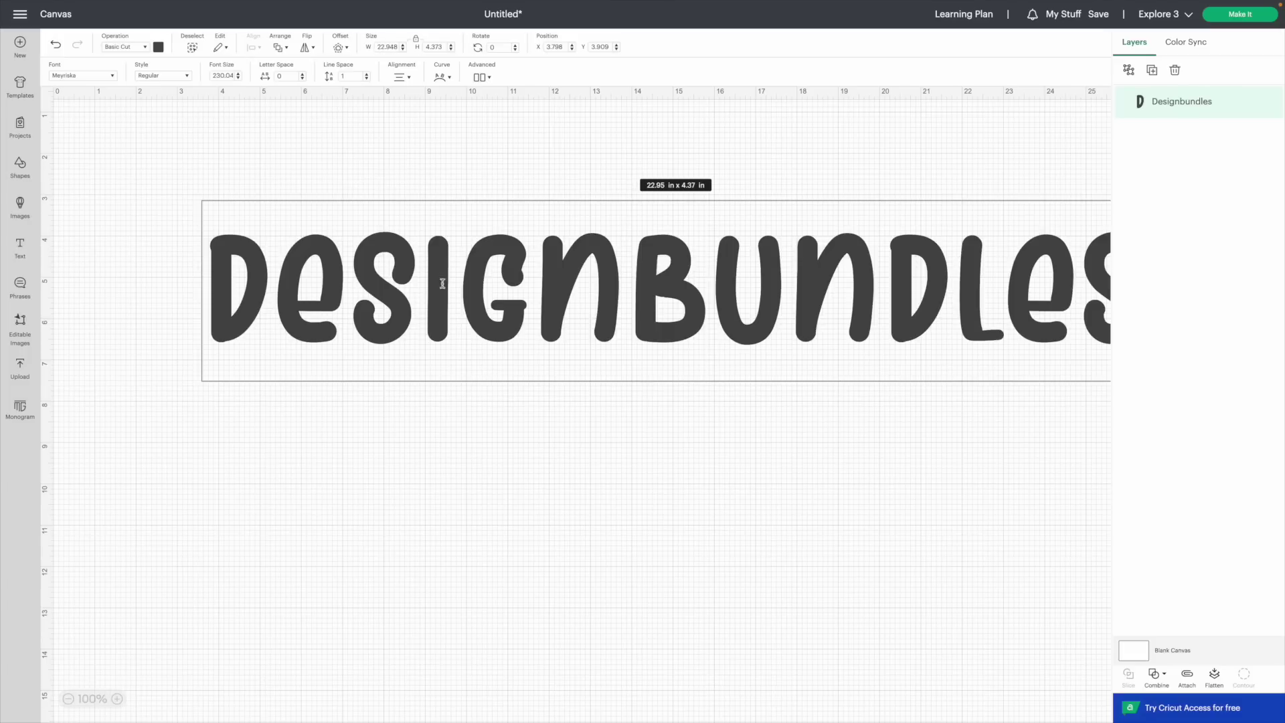
pyautogui.click(449, 398)
pyautogui.moveTo(483, 313); pyautogui.dragTo(375, 318)
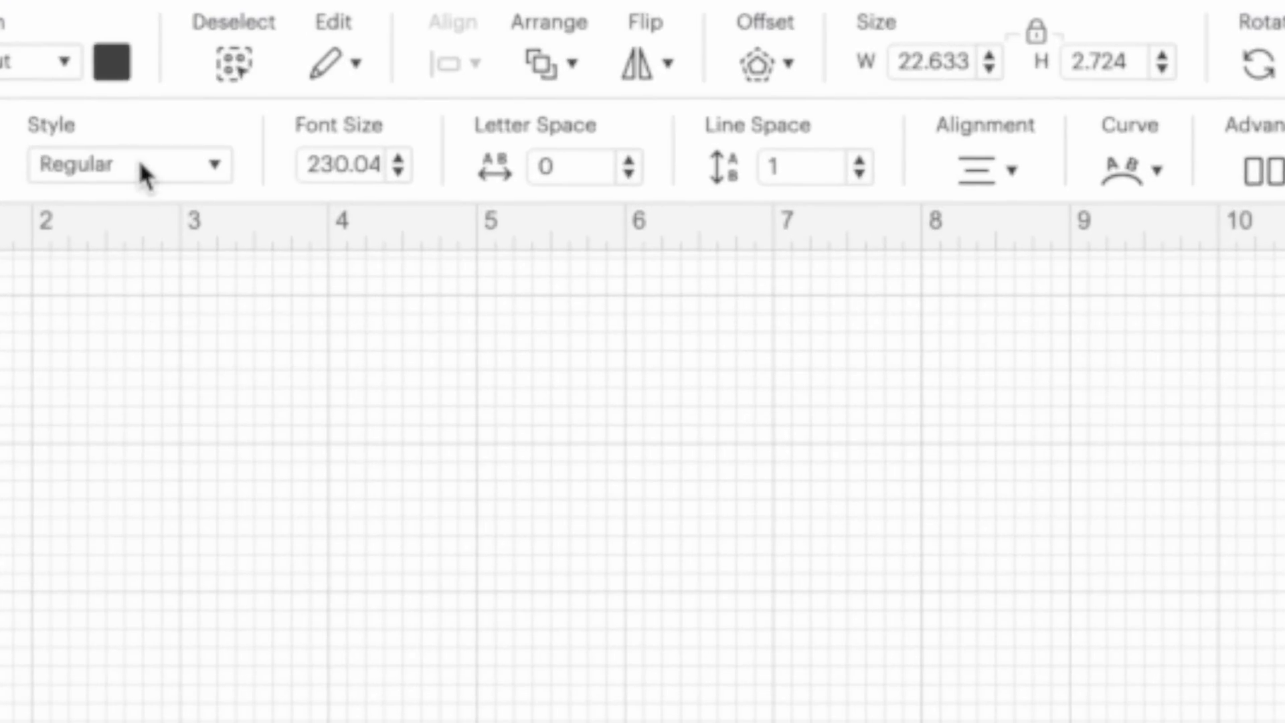
# - Recolor the Designbundles text light pink and apply a 0.25 in offset with rounded corners and Weld Offsets on
pyautogui.click(129, 67)
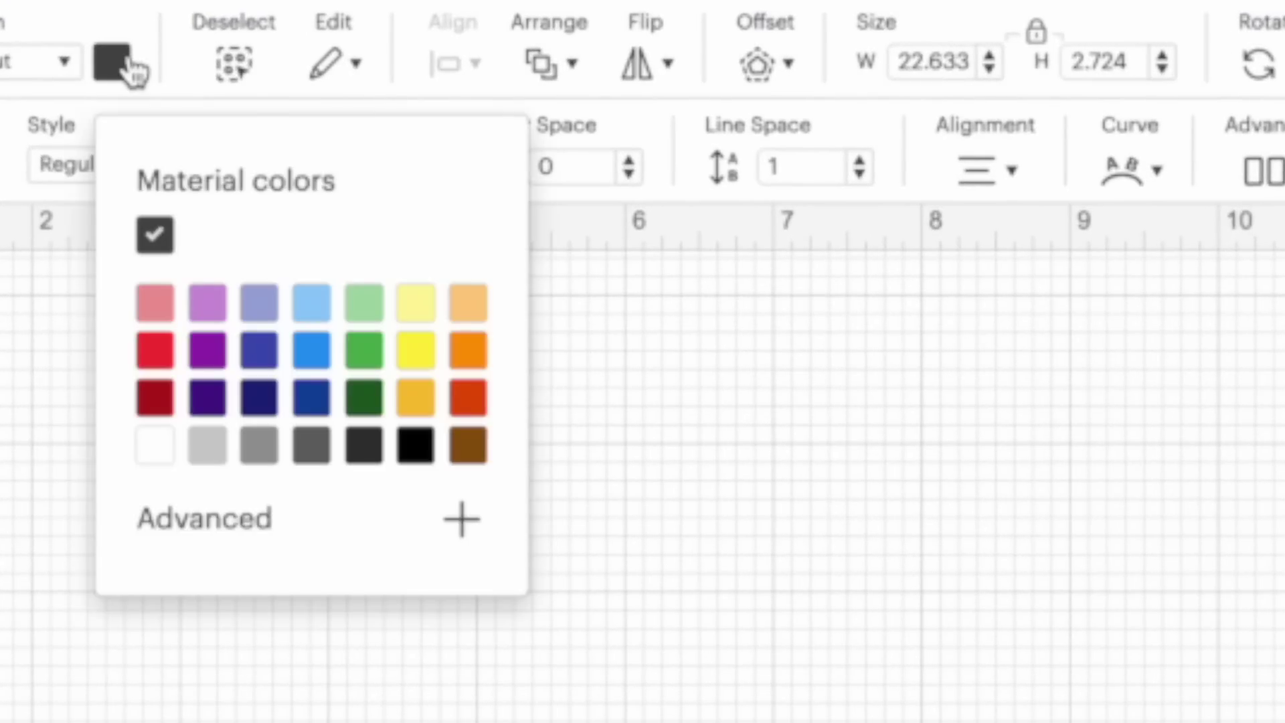
pyautogui.click(167, 318)
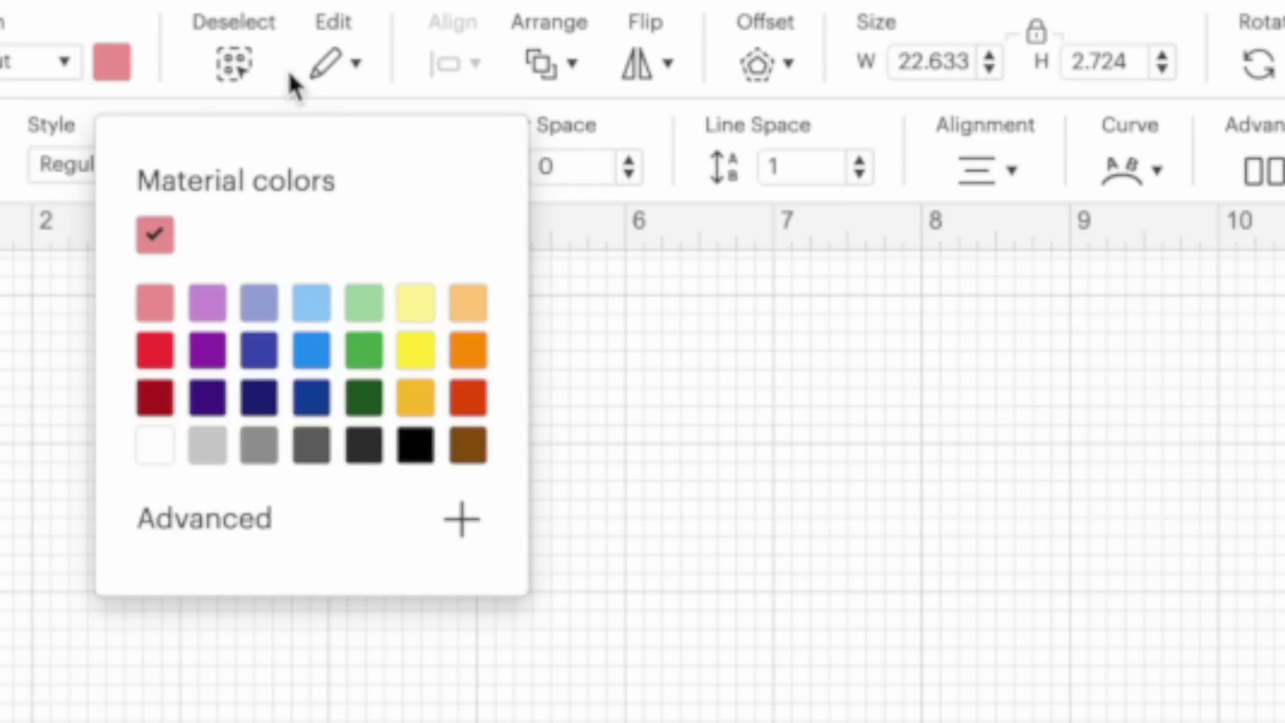
pyautogui.click(789, 65)
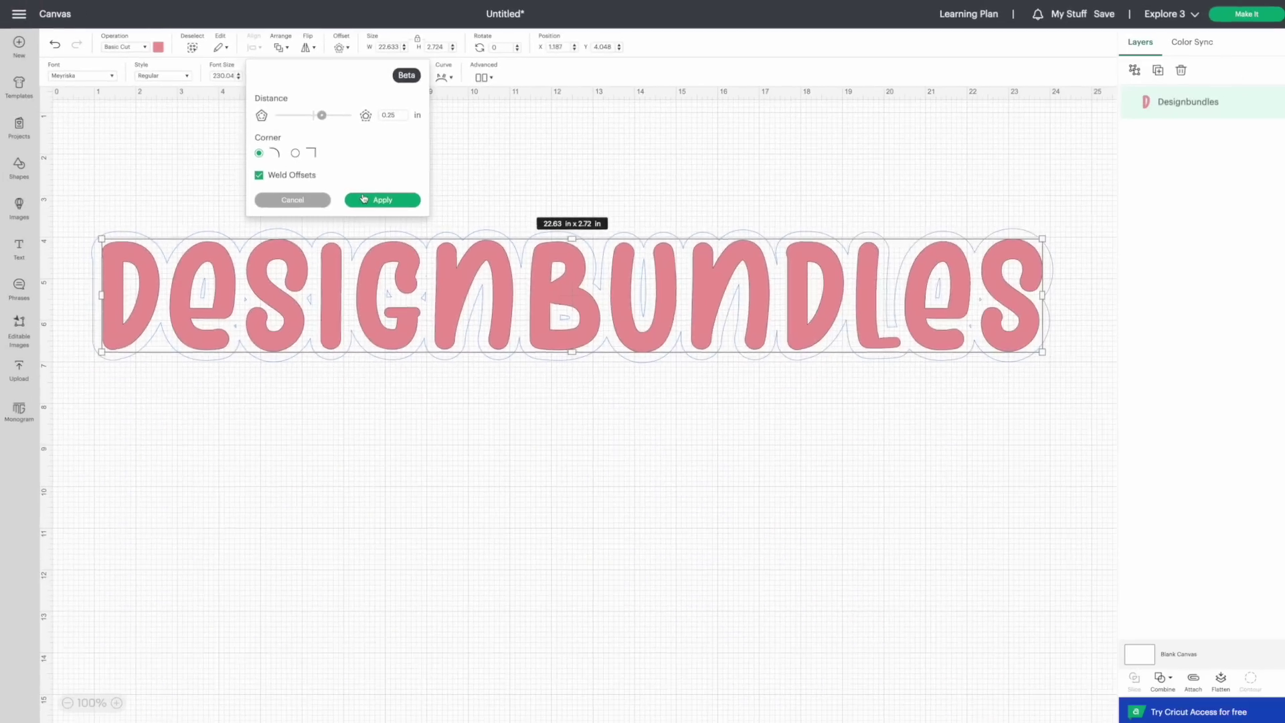
pyautogui.click(838, 605)
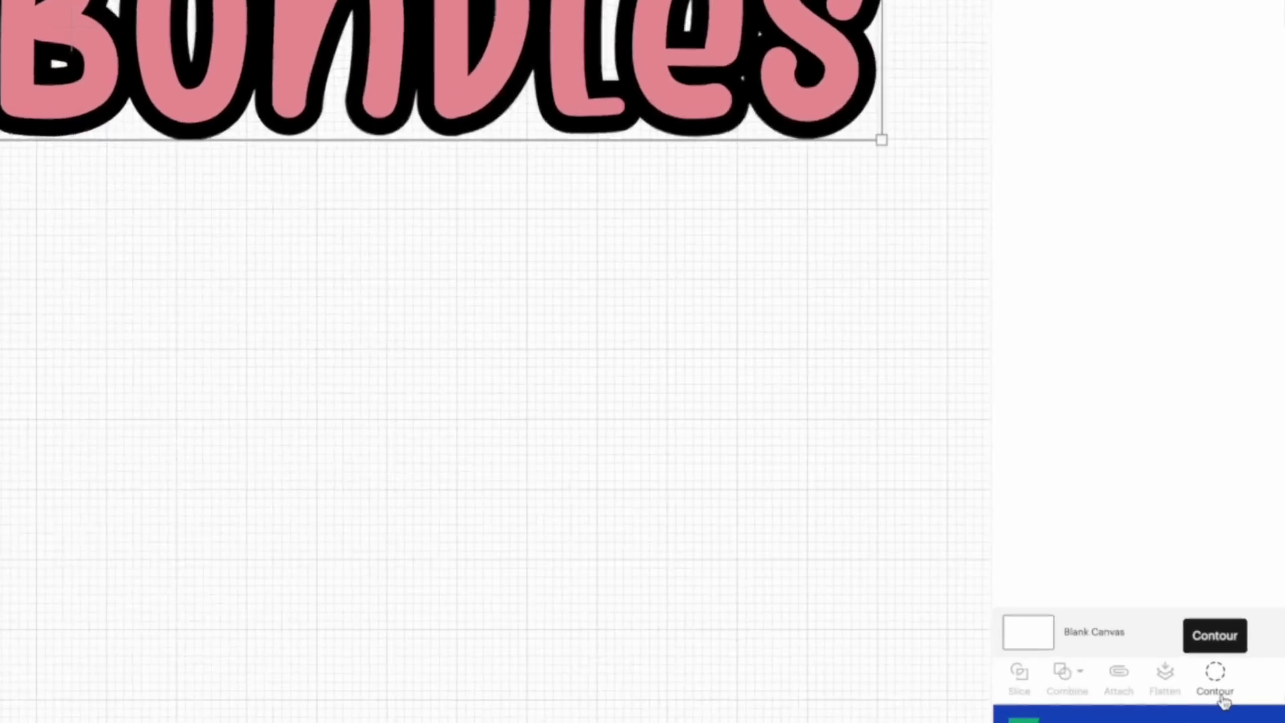
# - Try hiding the inner contours of the black offset layer and undo the change
pyautogui.click(1222, 696)
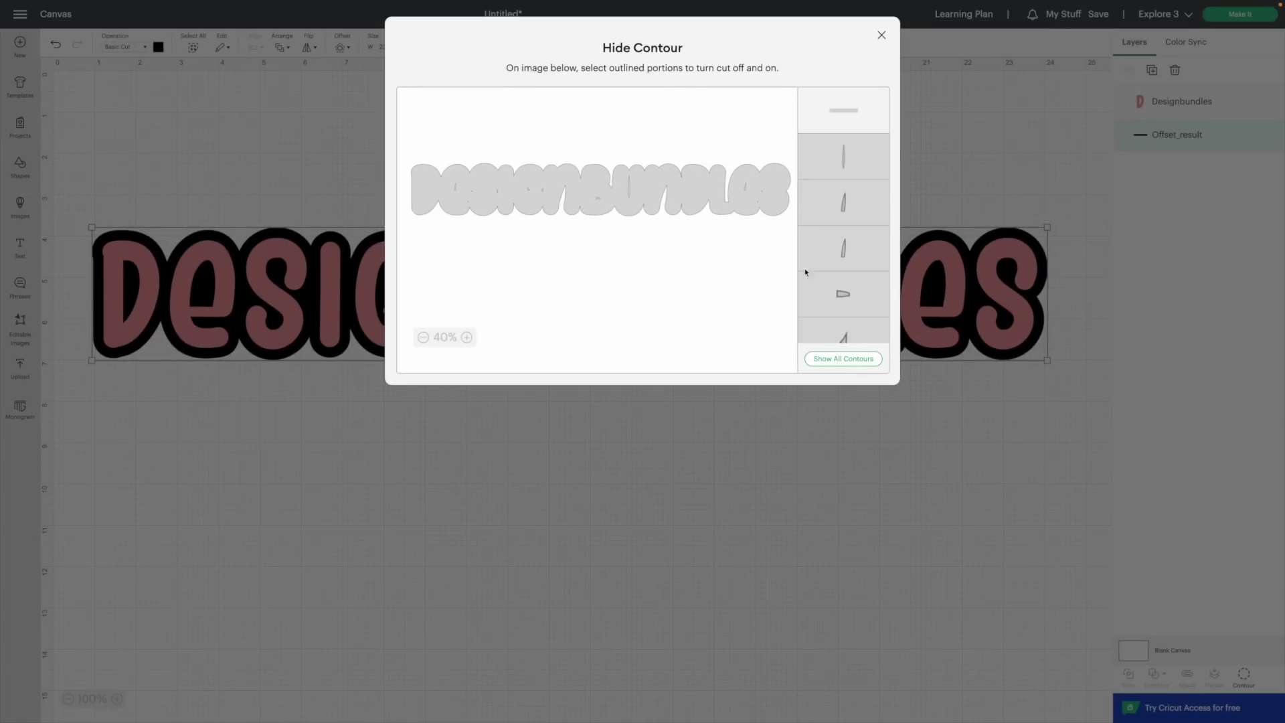
pyautogui.click(882, 34)
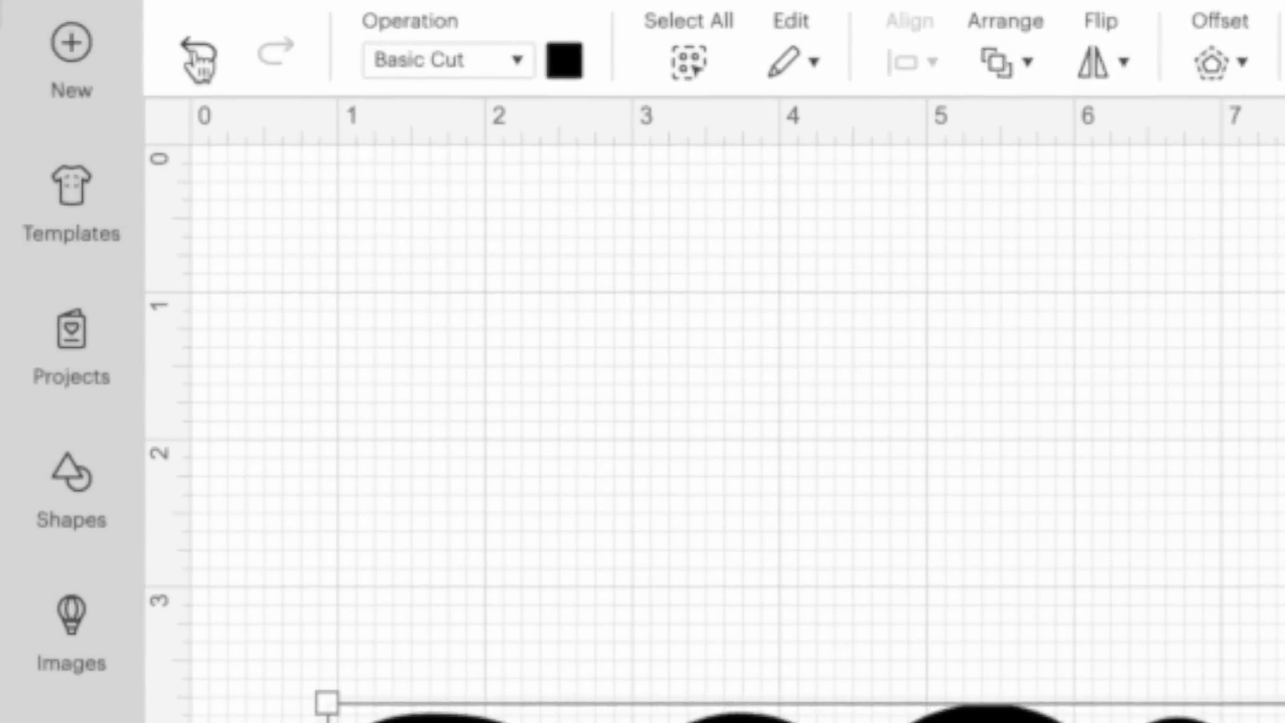
pyautogui.click(199, 61)
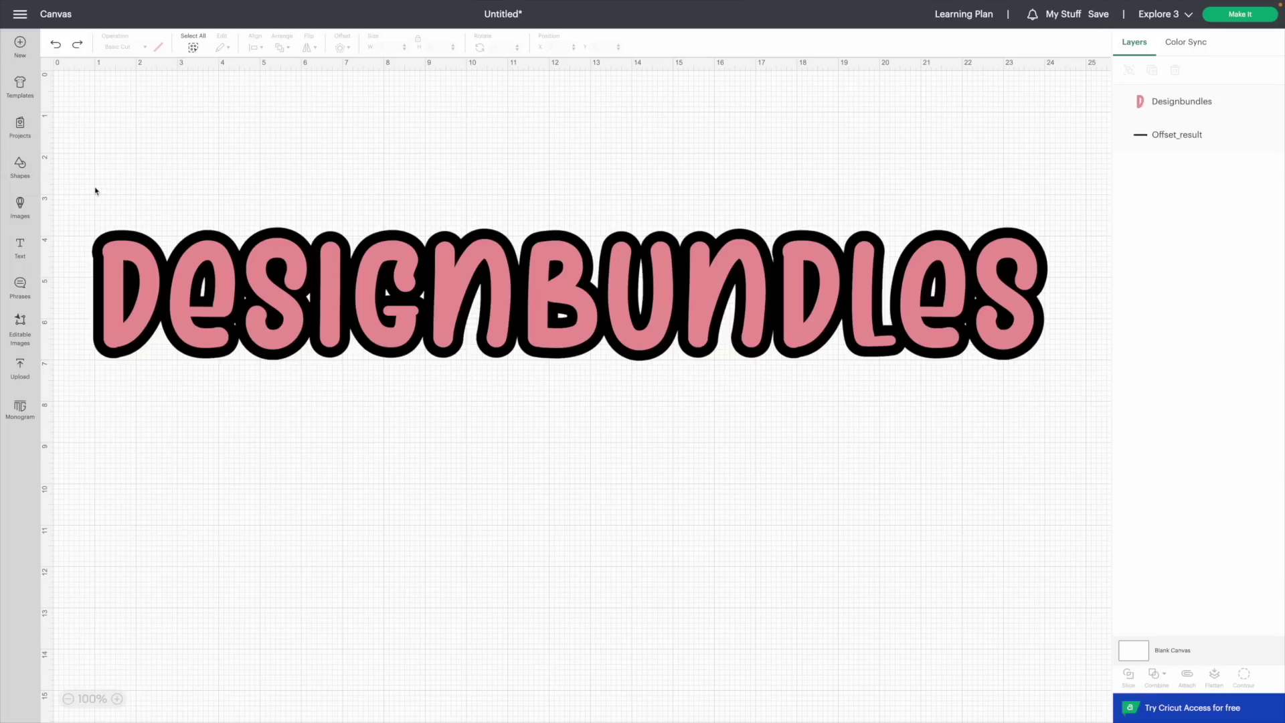
# - Slice the pink Designbundles text out of its black offset and keep only the outline piece, moved lower on the canvas
pyautogui.moveTo(87, 203); pyautogui.dragTo(796, 393)
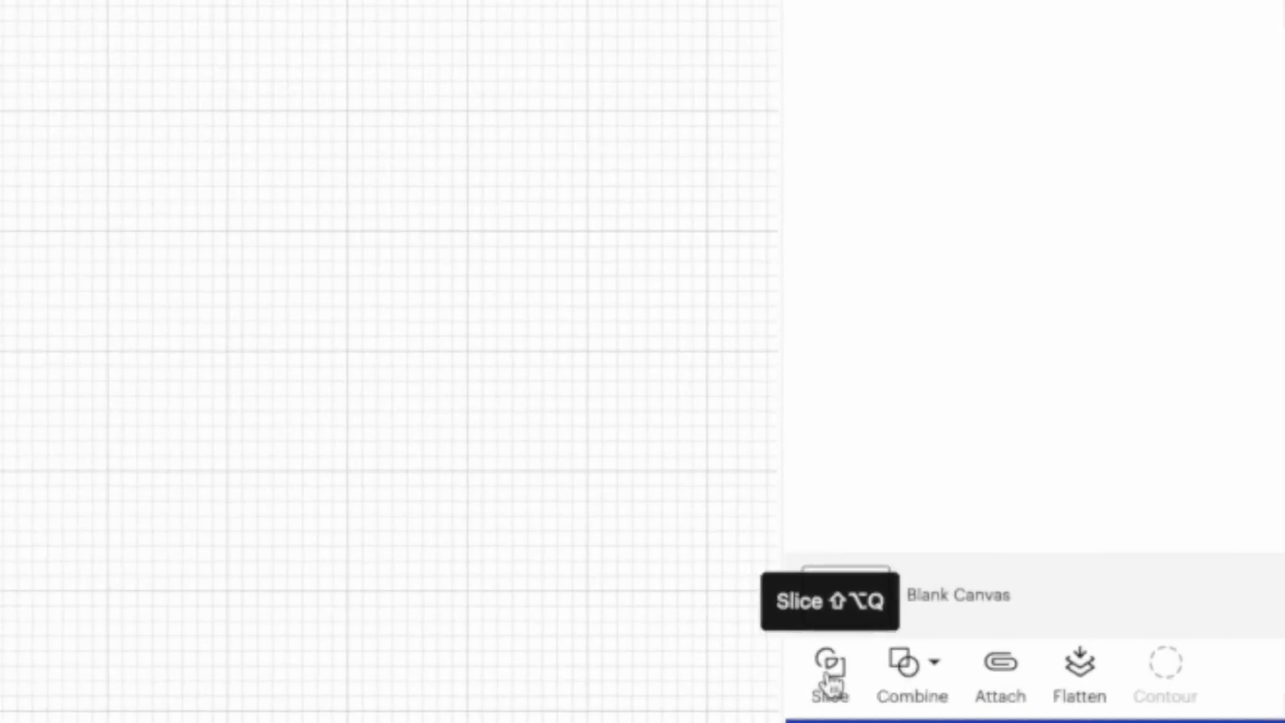
pyautogui.click(1120, 674)
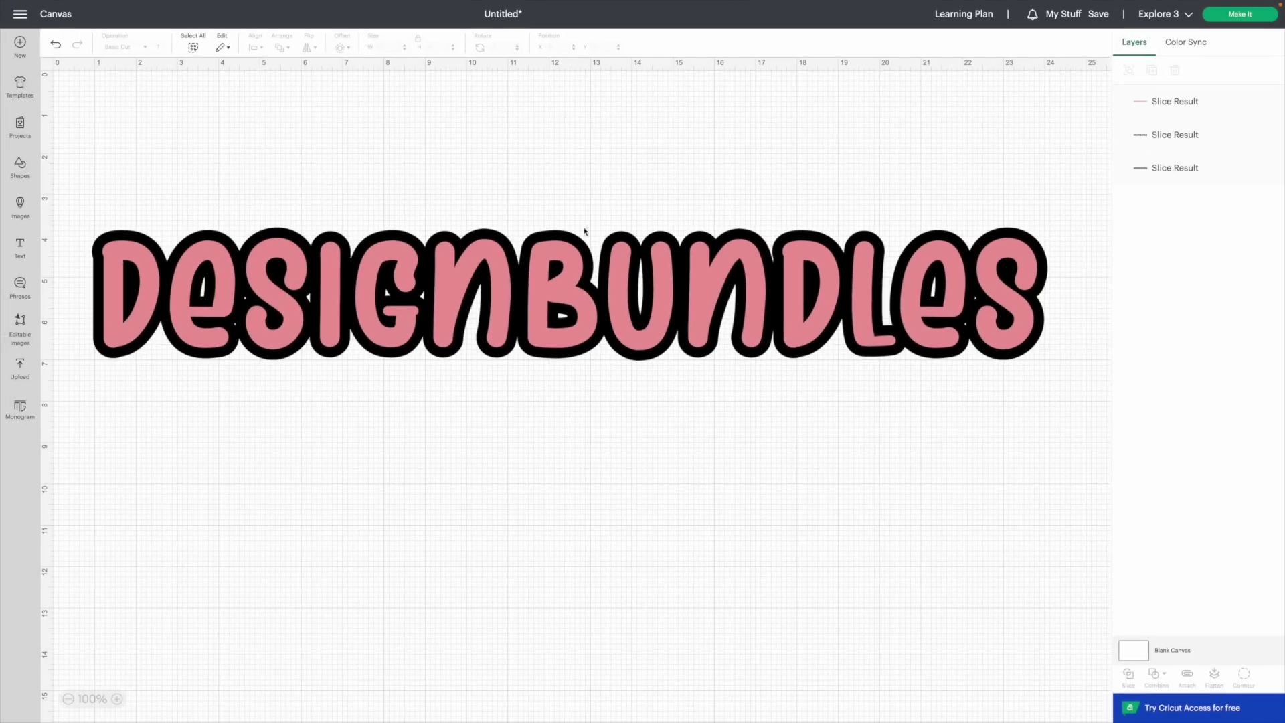
pyautogui.moveTo(585, 231); pyautogui.dragTo(585, 427)
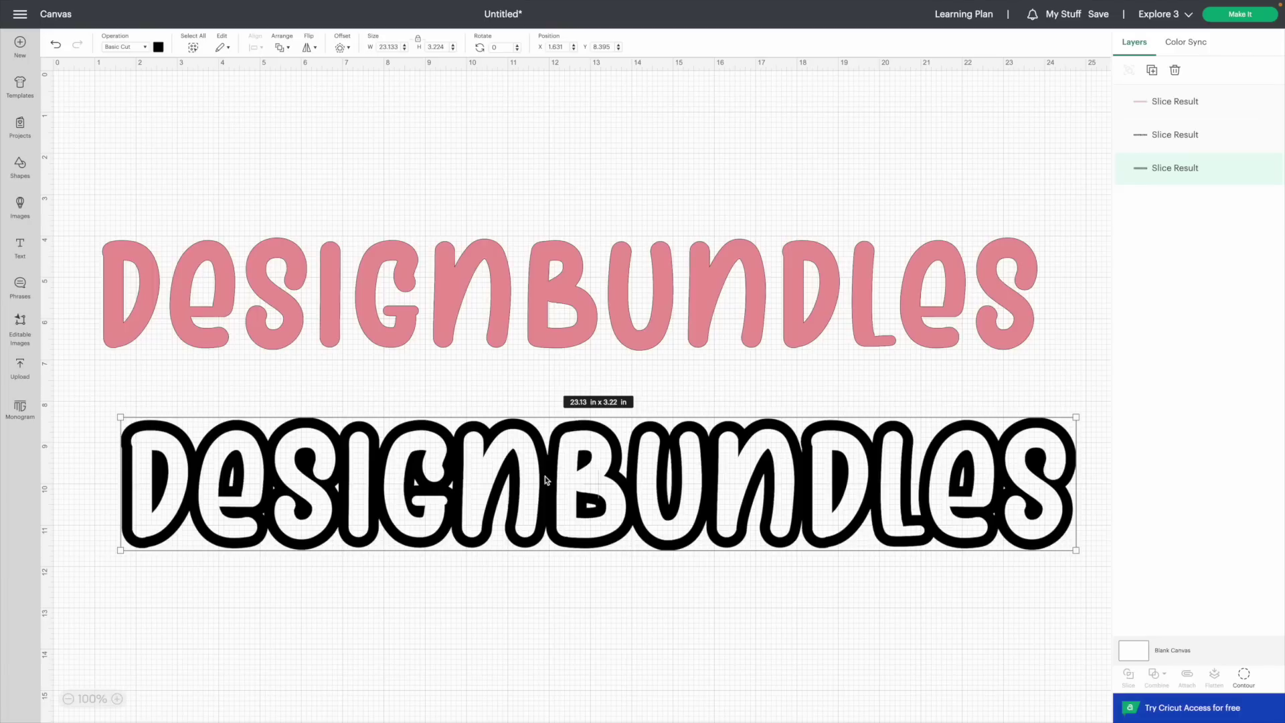
pyautogui.moveTo(537, 494); pyautogui.dragTo(513, 484)
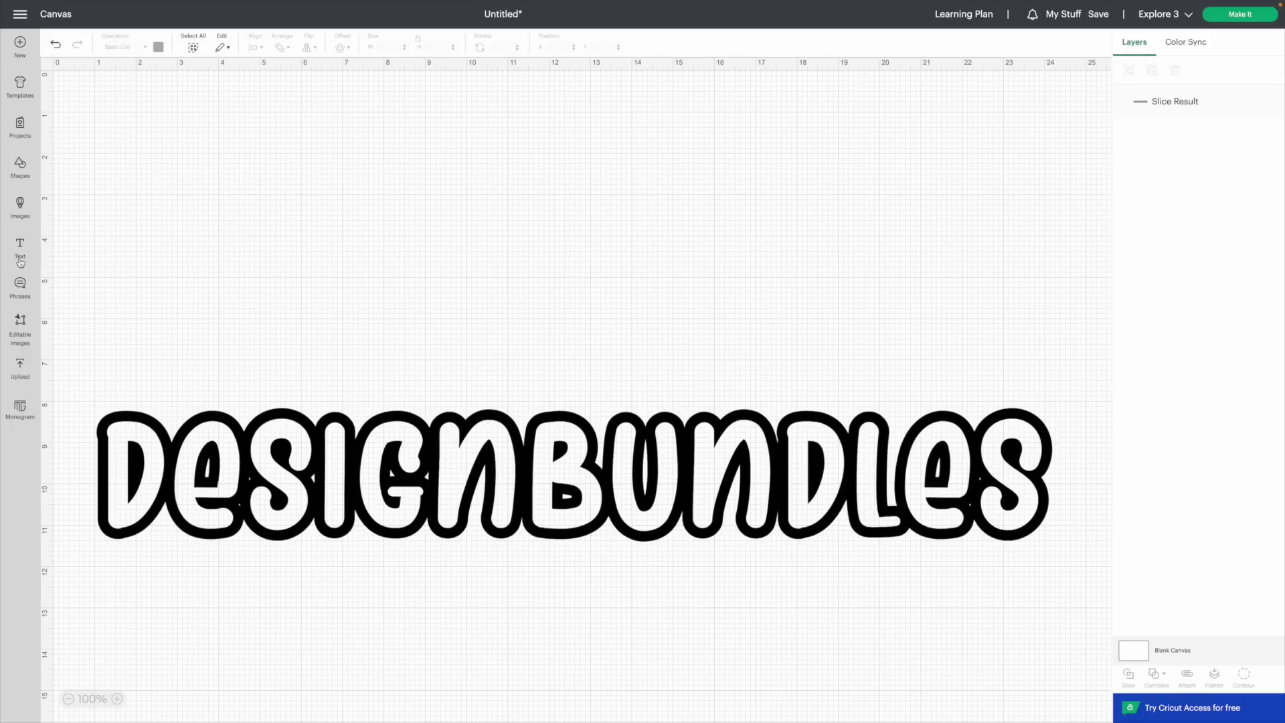
# - Add a new text reading "Designbundles" above the black outline
pyautogui.click(21, 244)
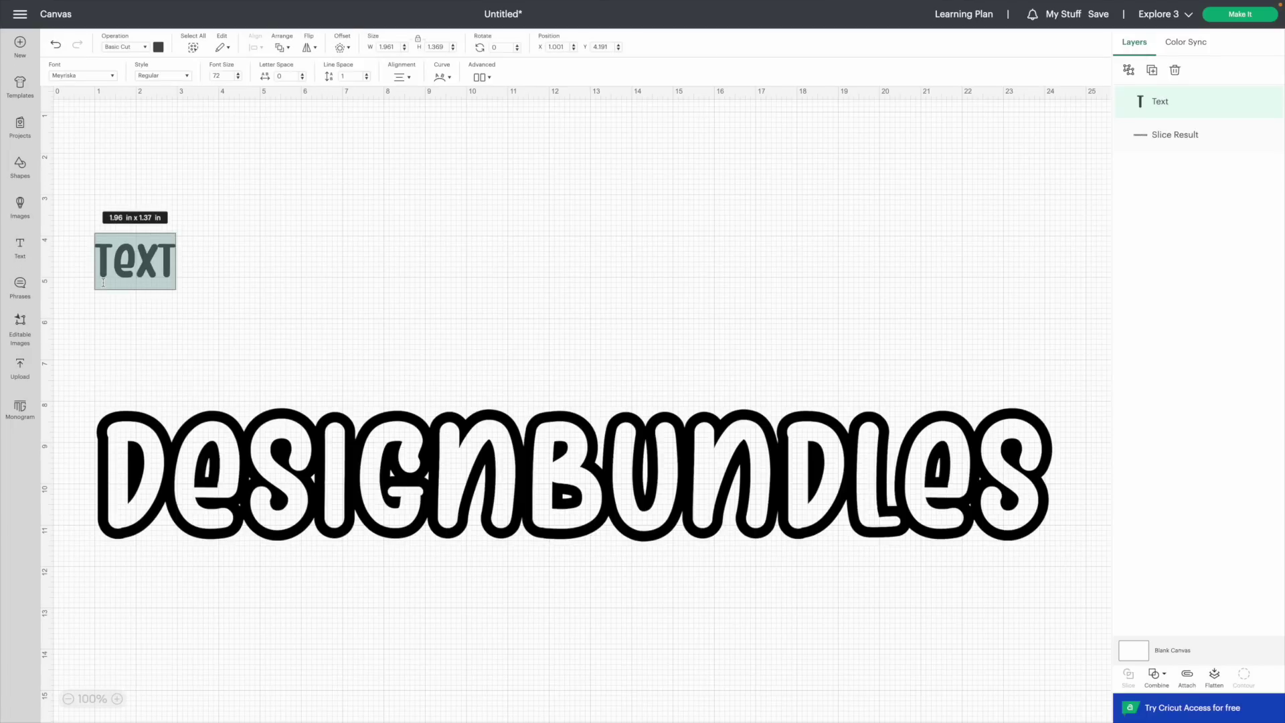
pyautogui.write('Design')
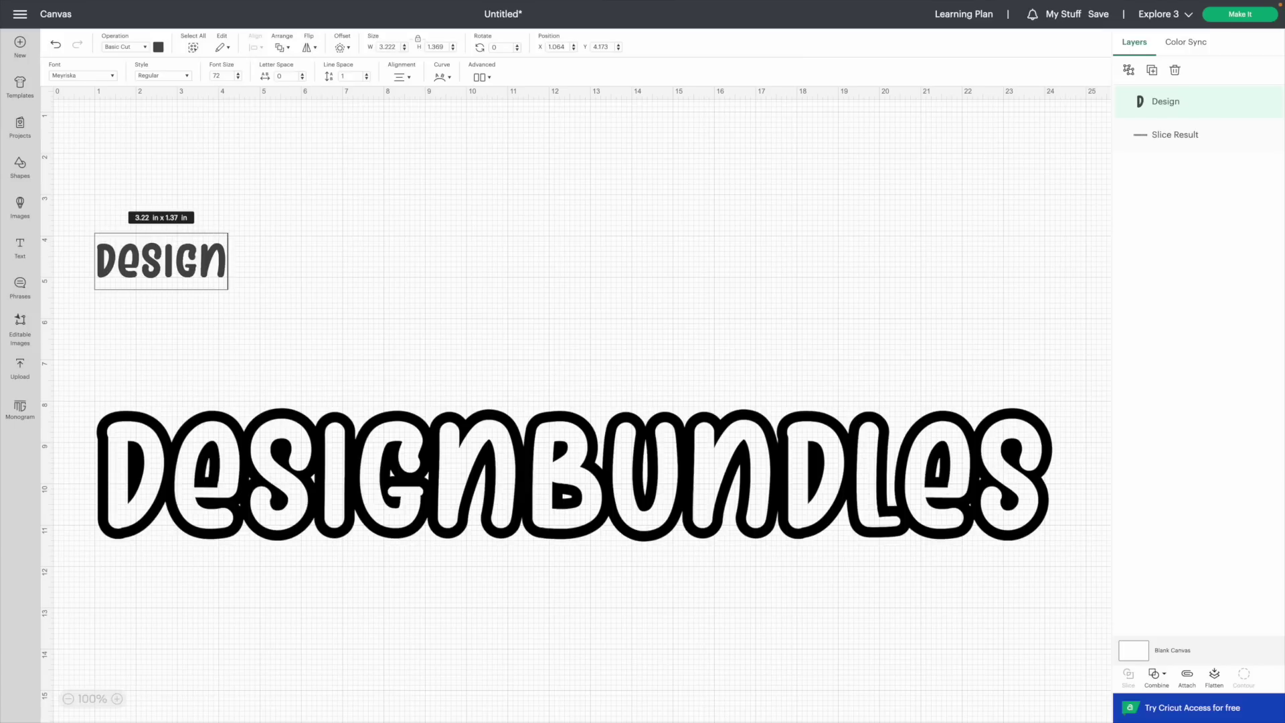
pyautogui.write('bundles')
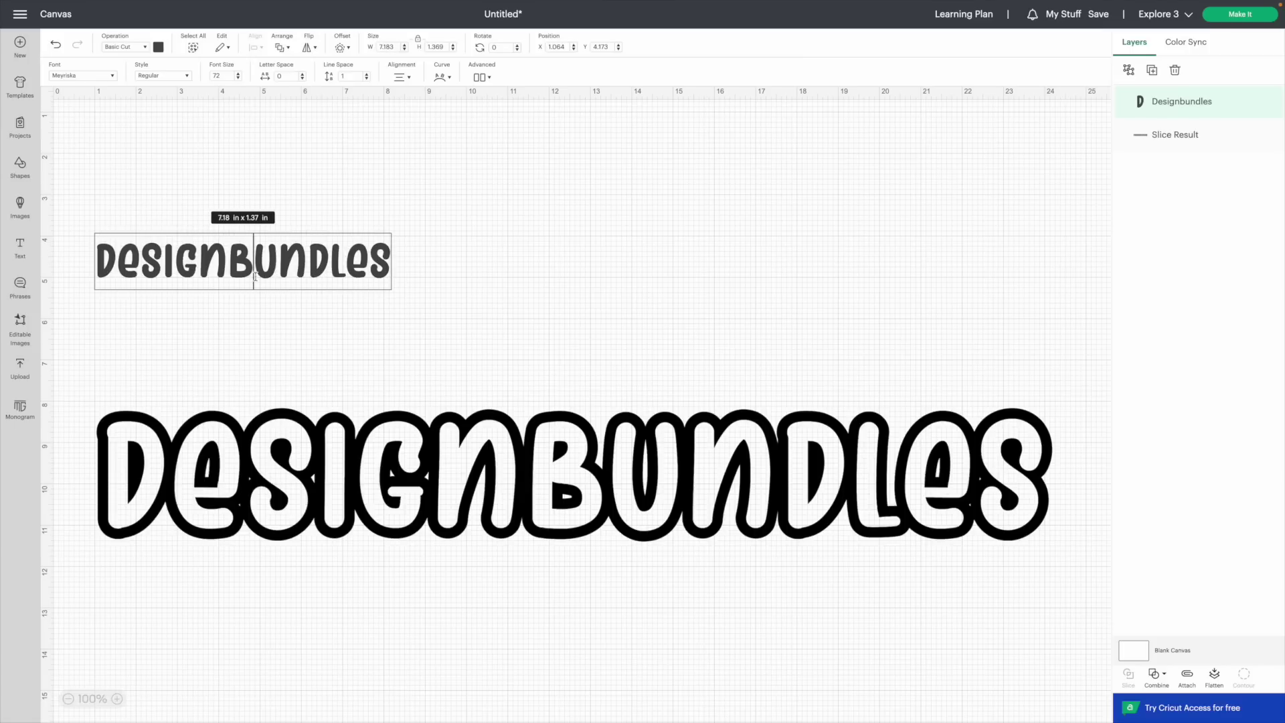
pyautogui.click(296, 319)
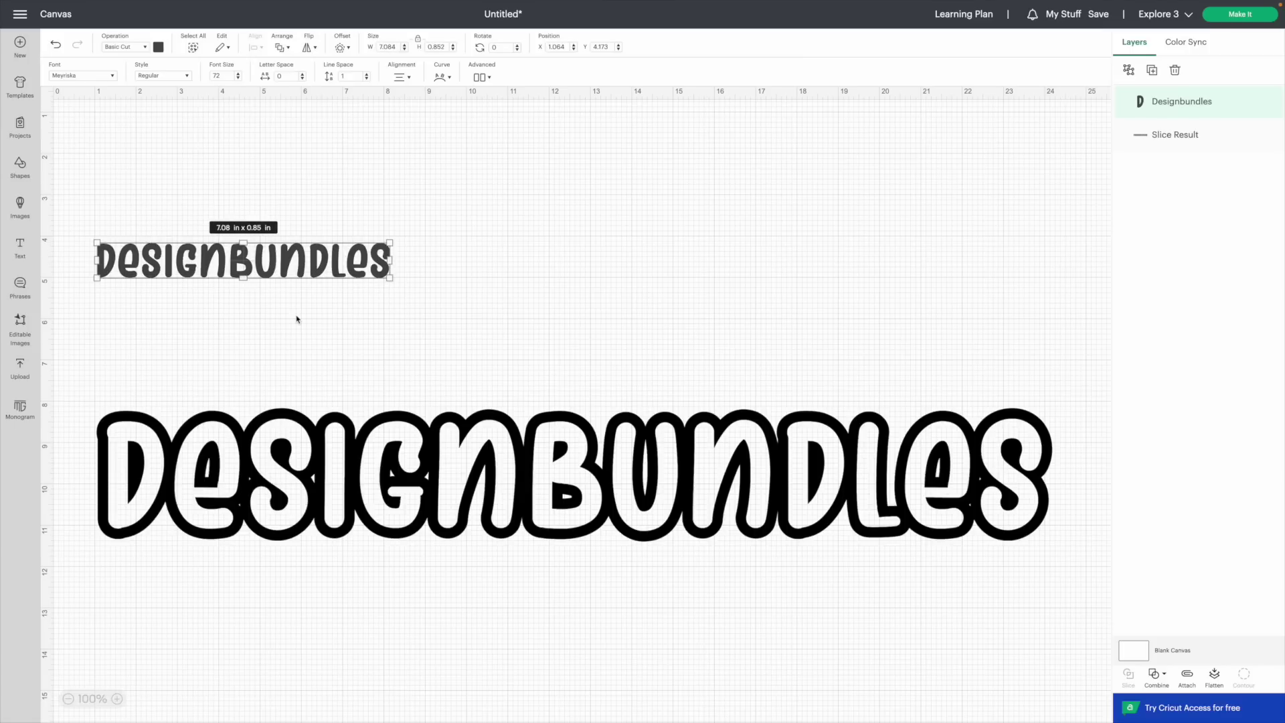
# - Enlarge the new Designbundles text to about 21.16 x 2.55 in and move the black outline further down, clear of the text
pyautogui.moveTo(389, 277); pyautogui.dragTo(970, 348)
pyautogui.moveTo(380, 278); pyautogui.dragTo(434, 219)
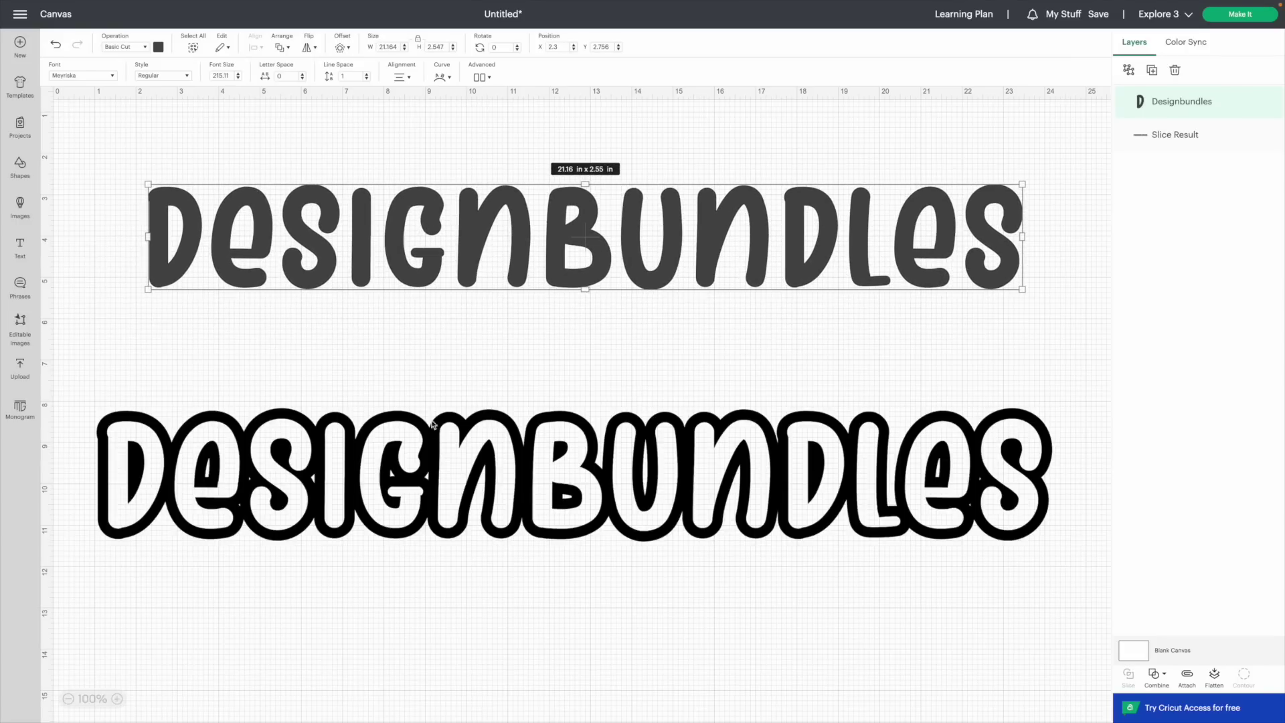
pyautogui.moveTo(436, 439); pyautogui.dragTo(473, 577)
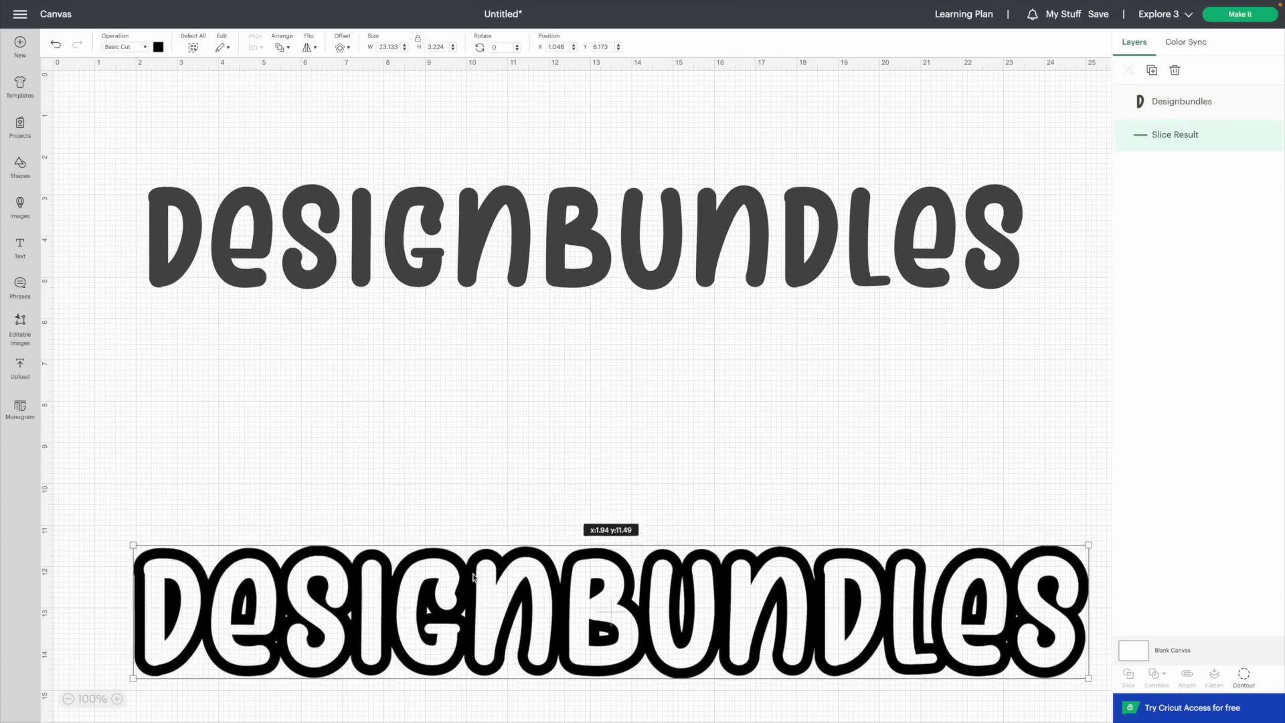
pyautogui.click(553, 268)
pyautogui.moveTo(552, 267); pyautogui.dragTo(565, 274)
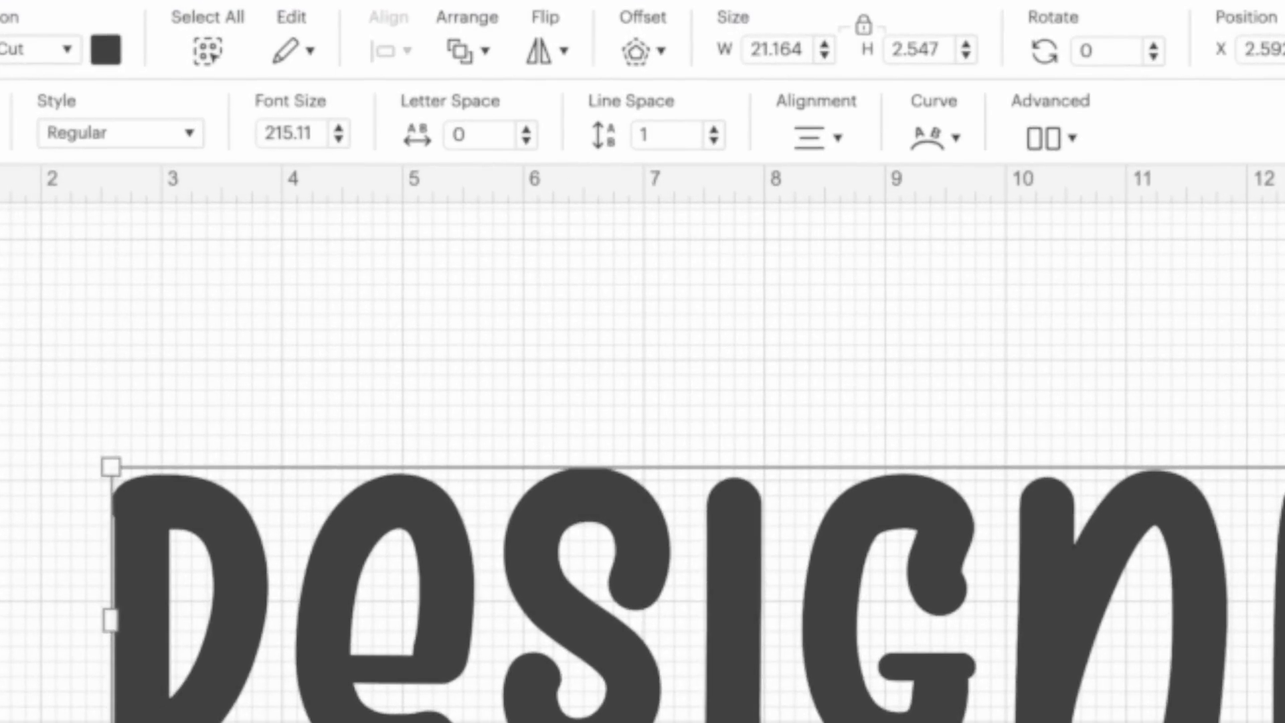
# - Set the Designbundles text's font size to 210.17 and widen its letter spacing to 1
pyautogui.write('210.17')
pyautogui.press('Return')
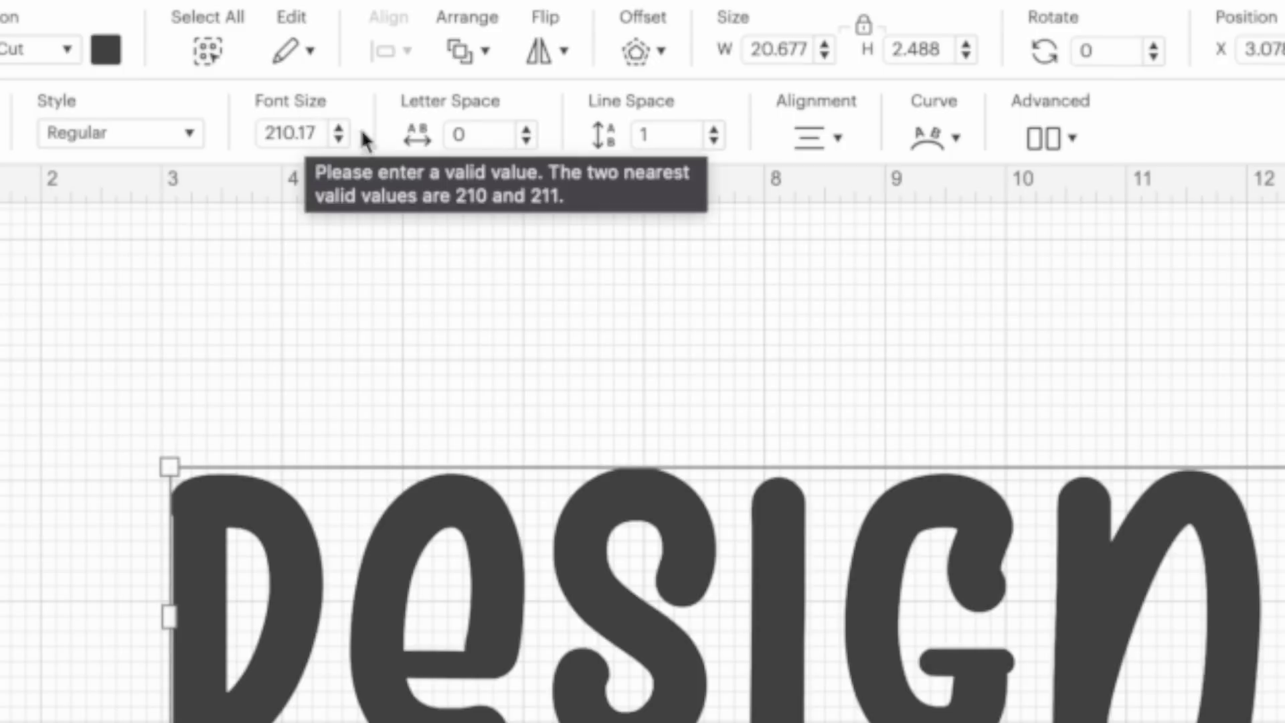
pyautogui.click(527, 130)
pyautogui.click(527, 130)
pyautogui.click(527, 130)
pyautogui.click(527, 131)
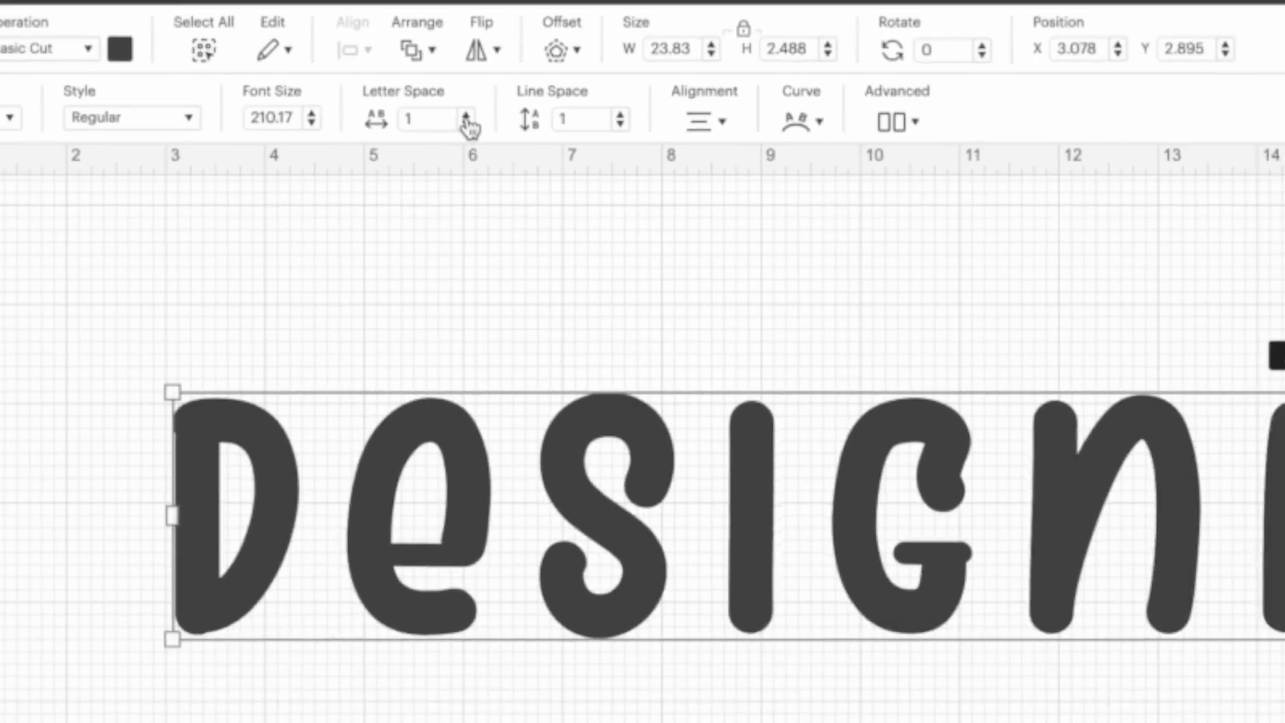
# - Tighten the letter spacing of the Designbundles text to -0.7
pyautogui.click(527, 139)
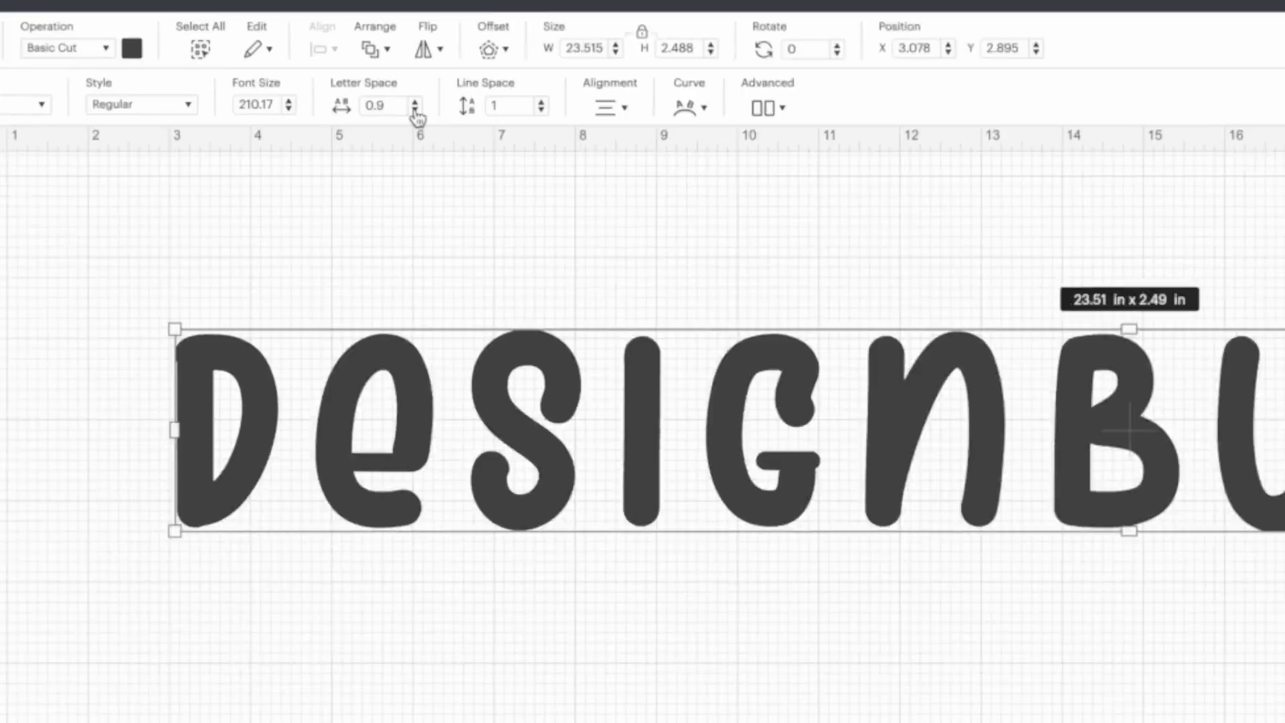
pyautogui.click(415, 110)
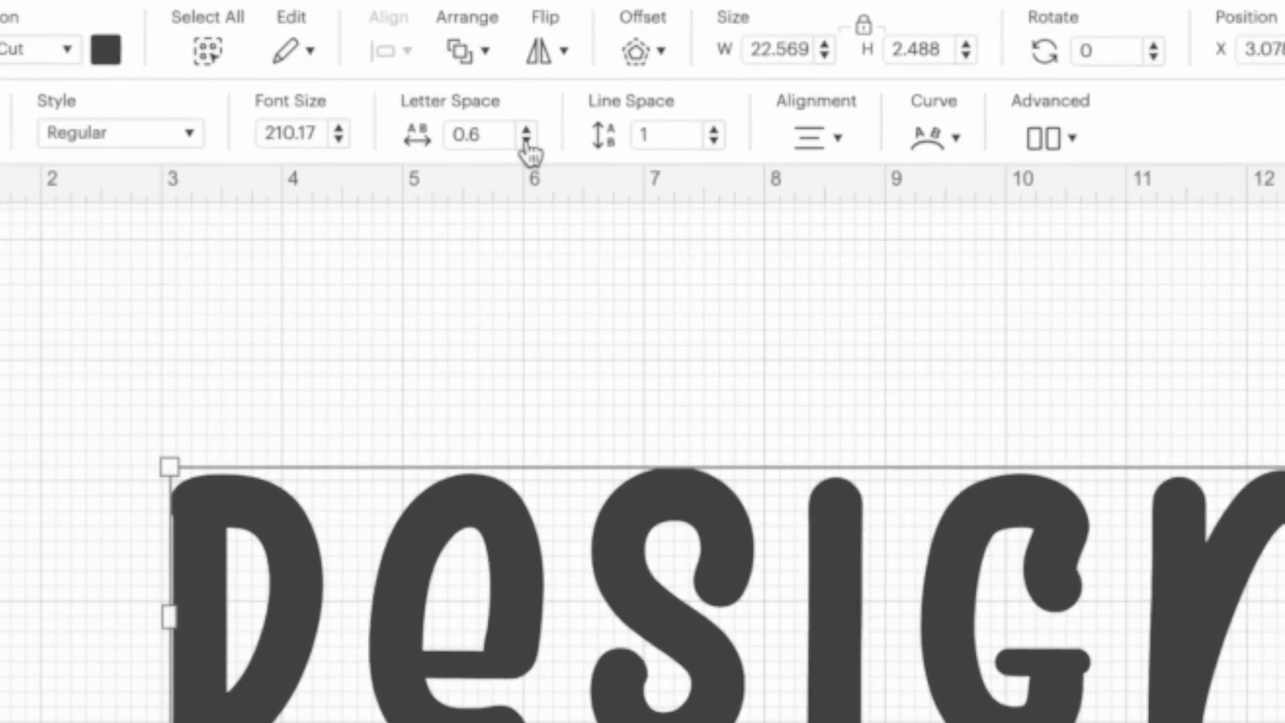
pyautogui.click(415, 110)
pyautogui.click(415, 110)
pyautogui.click(415, 110)
pyautogui.click(527, 140)
pyautogui.click(527, 140)
pyautogui.click(527, 140)
pyautogui.click(527, 140)
pyautogui.click(526, 140)
pyautogui.click(527, 140)
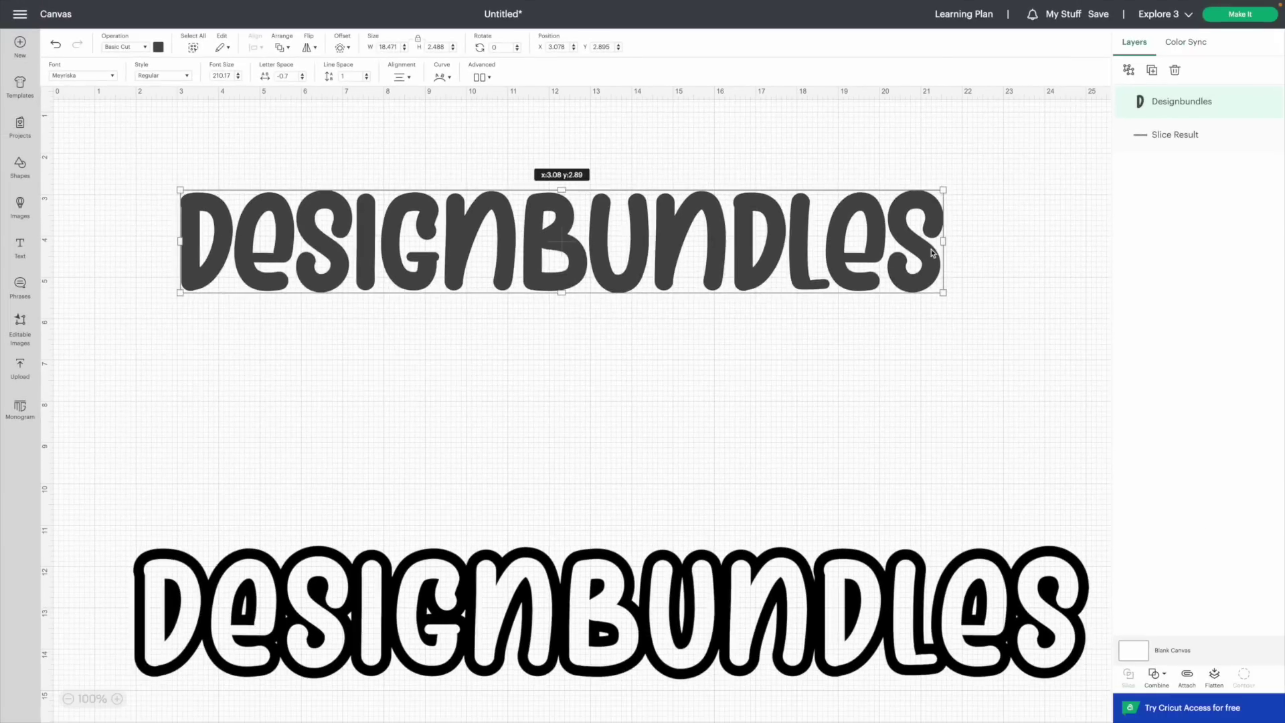
# - Add a second line with a person's name beneath Designbundles in the same text object
pyautogui.doubleClick(932, 252)
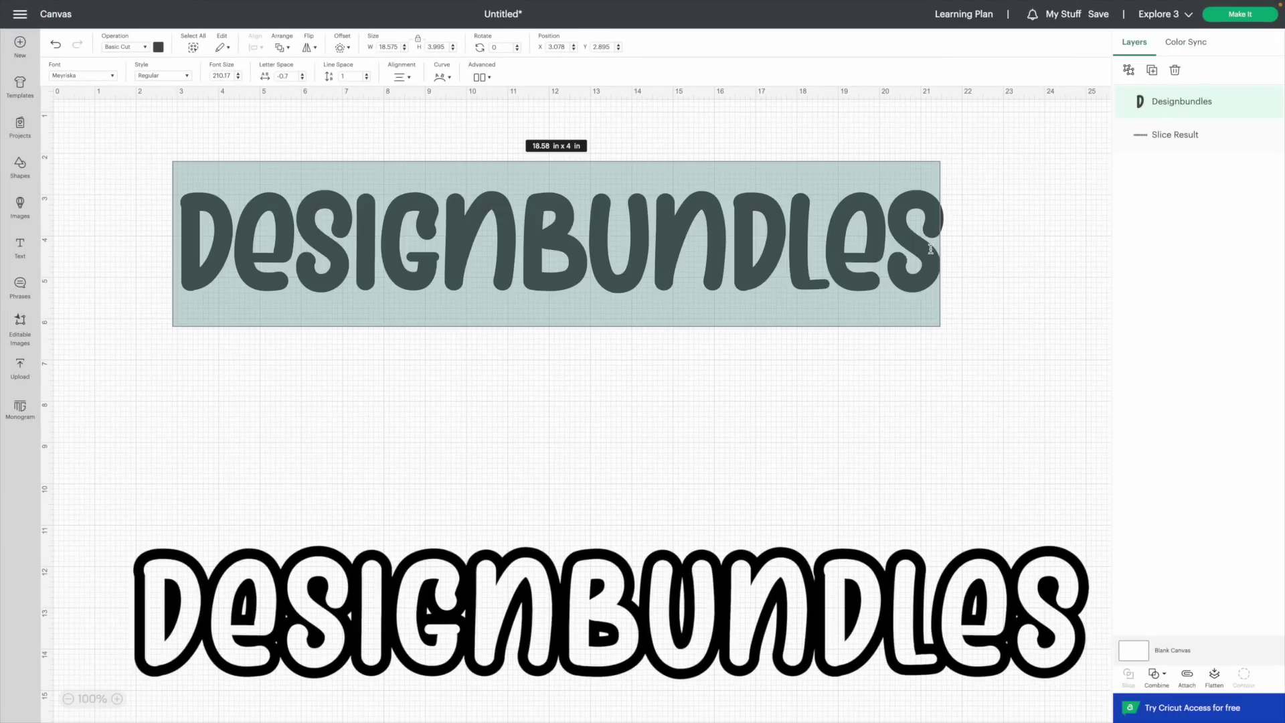
pyautogui.click(931, 252)
pyautogui.press('Return')
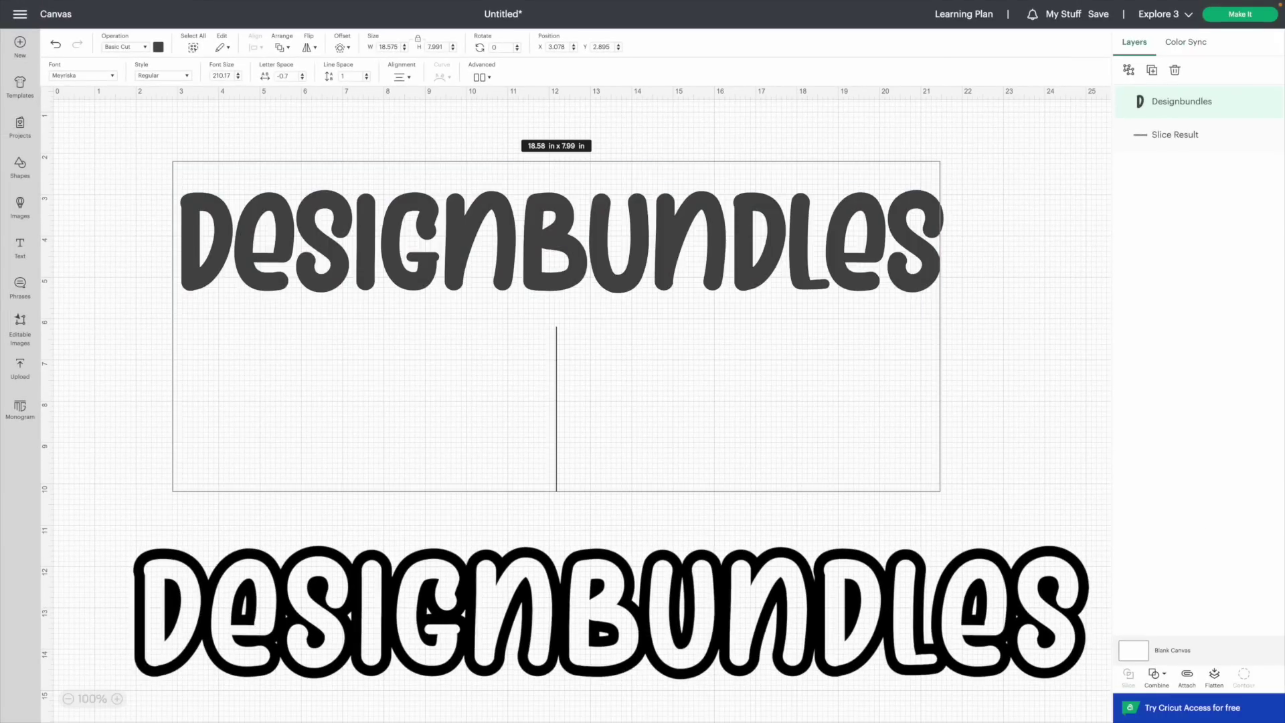
pyautogui.write('CRY')
pyautogui.write('ann')
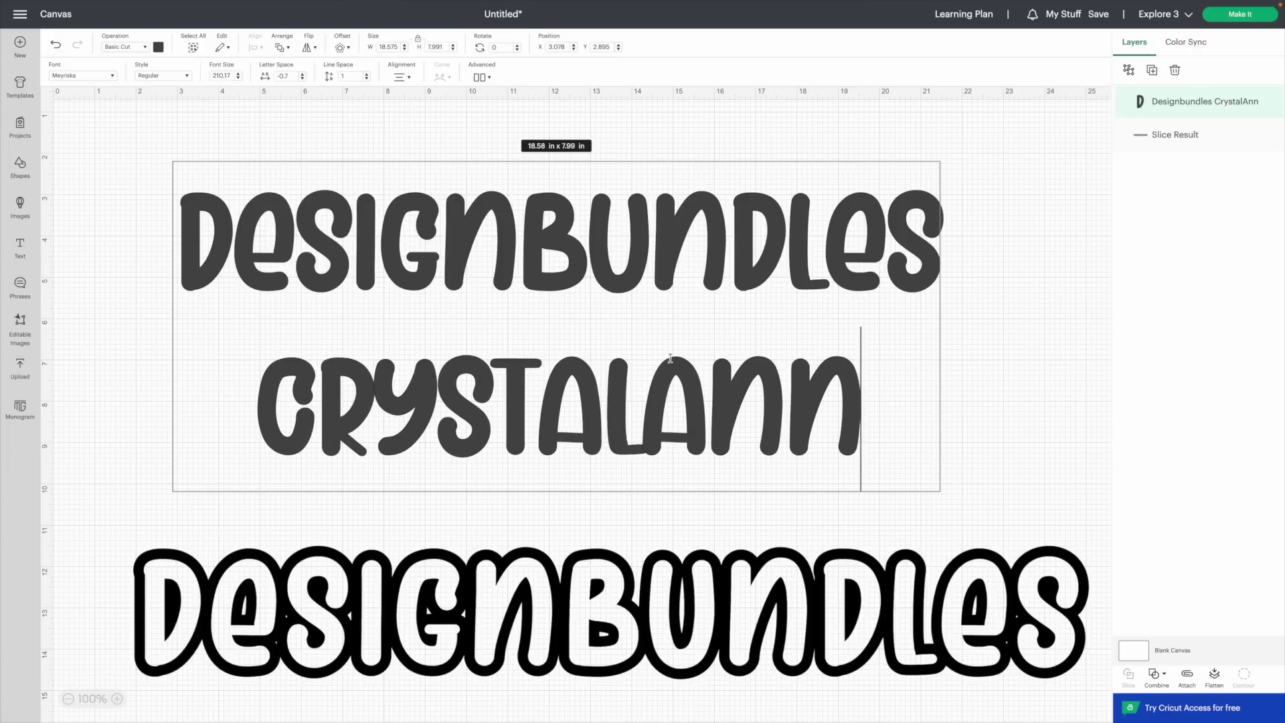
# - Reduce the line spacing of the two-line text to -1.5
pyautogui.click(367, 79)
pyautogui.click(367, 79)
pyautogui.click(367, 79)
pyautogui.click(366, 79)
pyautogui.click(367, 79)
pyautogui.click(367, 79)
pyautogui.click(366, 79)
pyautogui.click(367, 79)
pyautogui.click(367, 79)
pyautogui.click(367, 79)
pyautogui.click(367, 79)
pyautogui.click(367, 79)
pyautogui.click(367, 79)
pyautogui.click(367, 79)
pyautogui.click(366, 79)
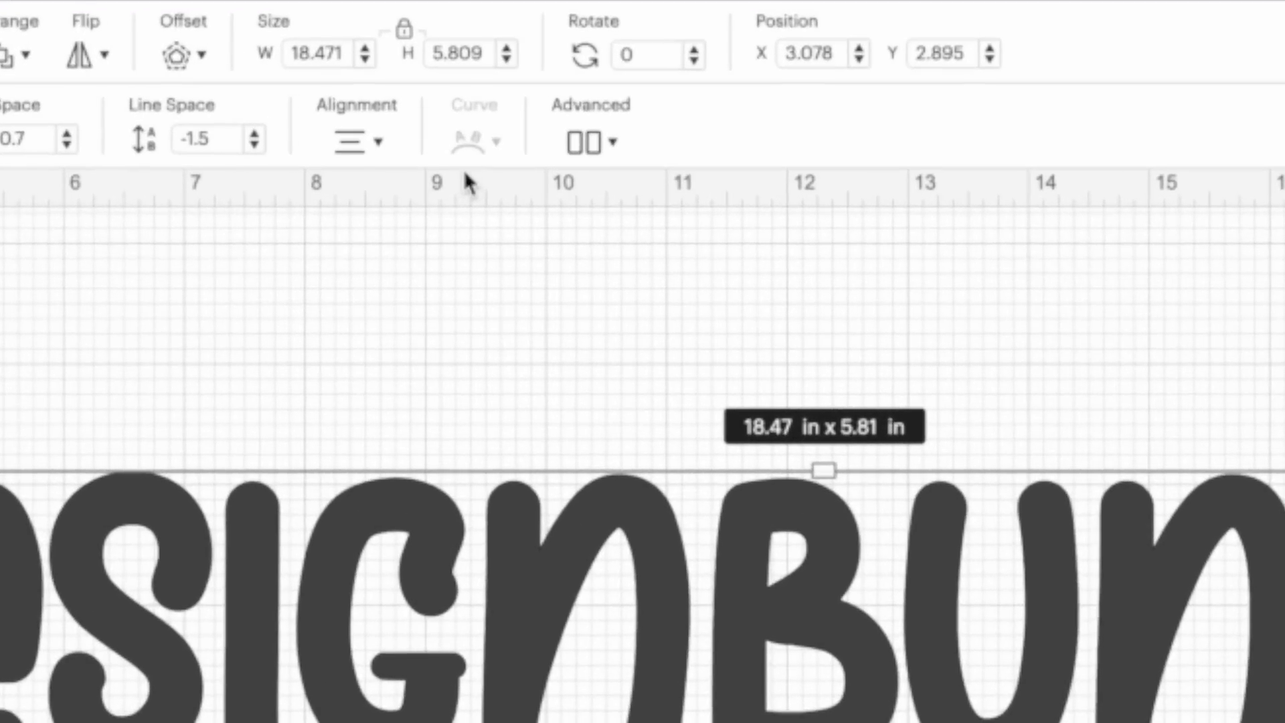
# - Align the two text lines to the left and return them to center alignment
pyautogui.click(385, 146)
pyautogui.click(407, 179)
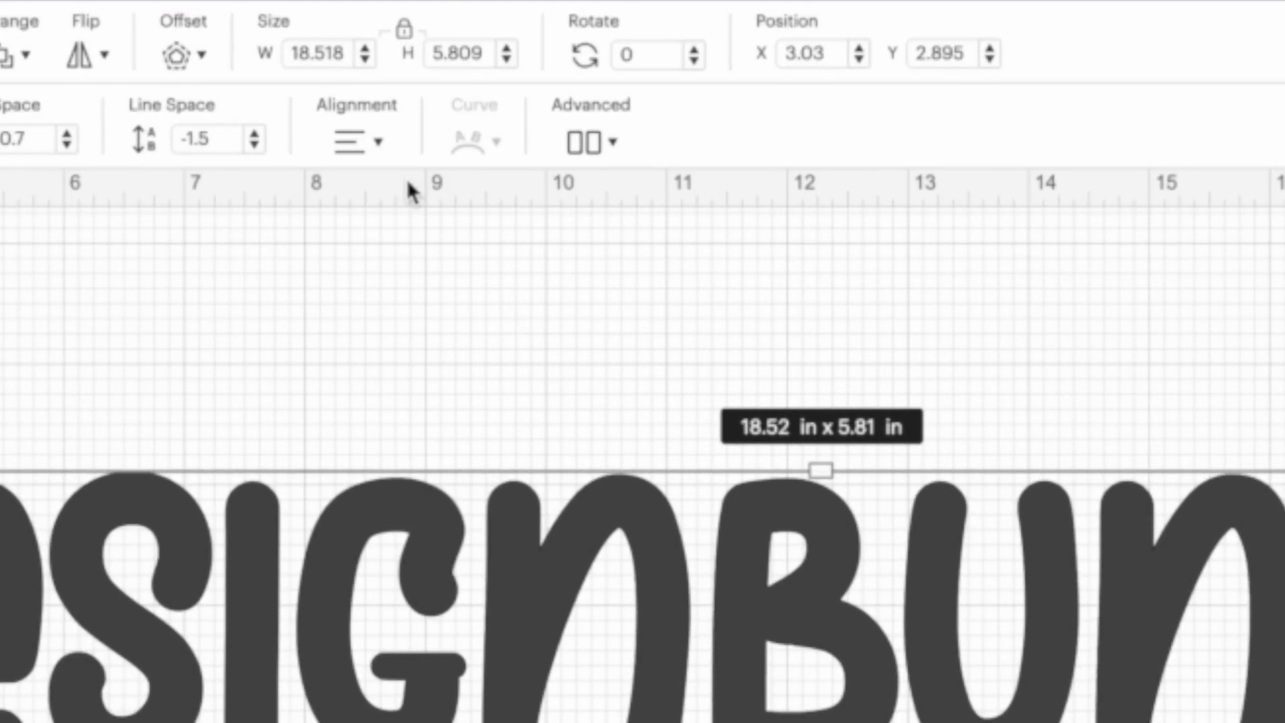
pyautogui.click(378, 142)
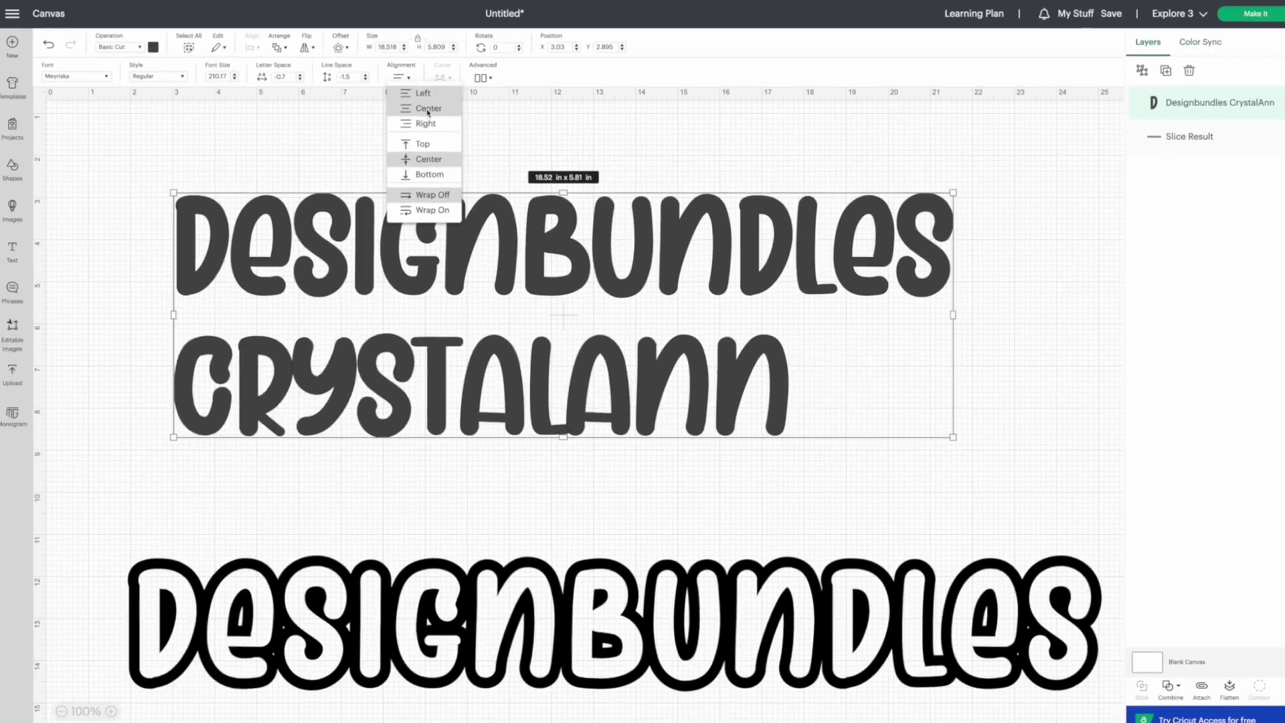
pyautogui.click(428, 109)
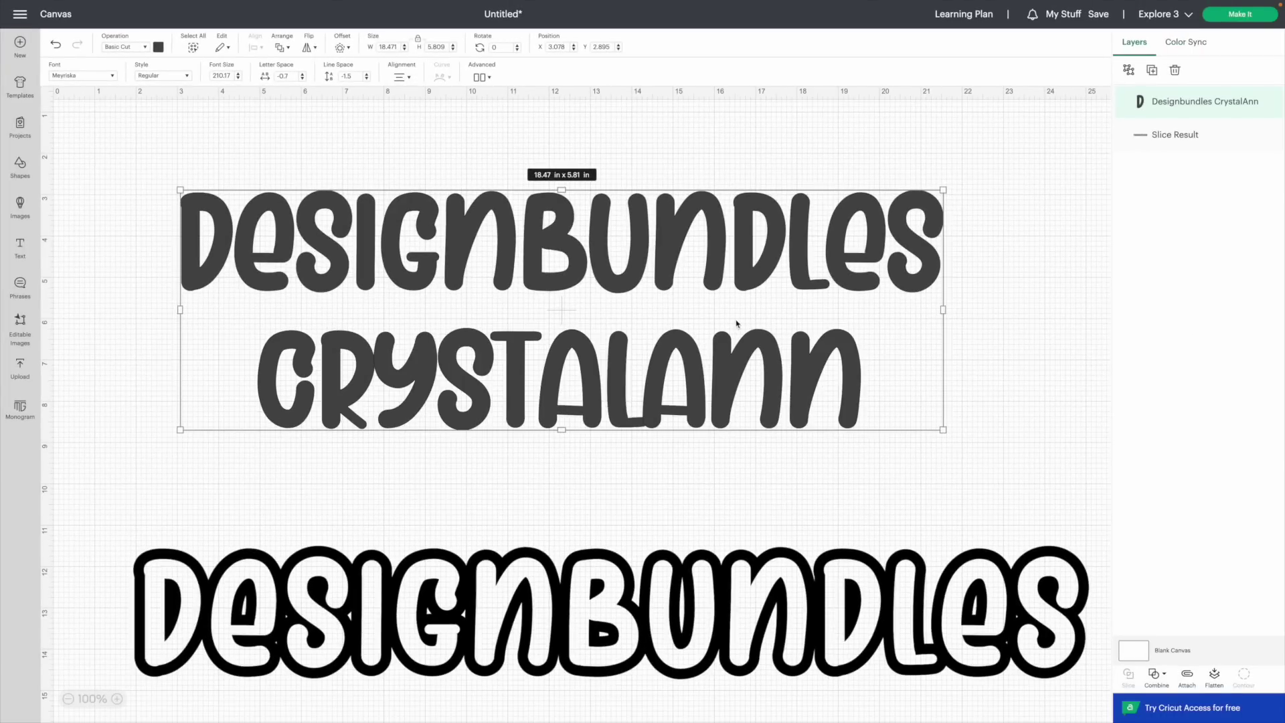
# - Delete the second line of the text, leaving only the word "Designbundles"
pyautogui.doubleClick(858, 364)
pyautogui.click(863, 382)
pyautogui.press('BackSpace')
pyautogui.press('BackSpace')
pyautogui.press('BackSpace')
pyautogui.press('BackSpace')
pyautogui.press('BackSpace')
pyautogui.press('BackSpace')
pyautogui.press('BackSpace')
pyautogui.press('BackSpace')
pyautogui.press('BackSpace')
pyautogui.press('BackSpace')
pyautogui.press('BackSpace')
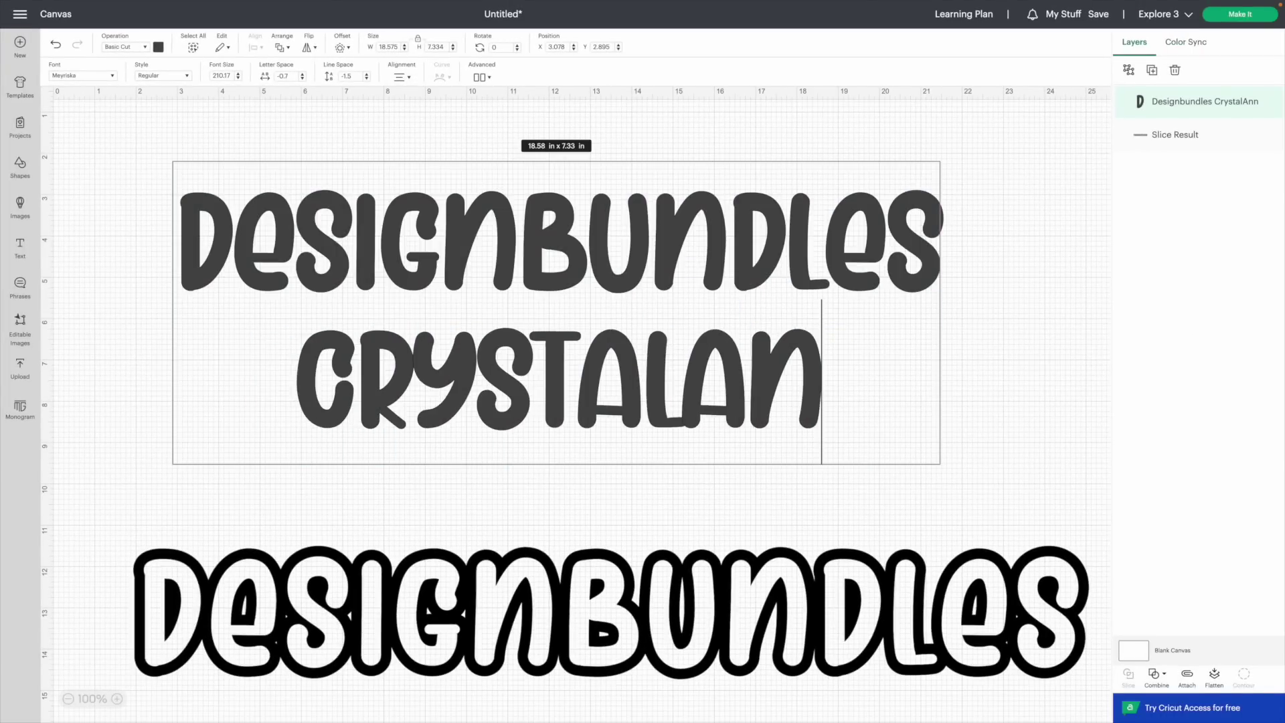
pyautogui.press('BackSpace')
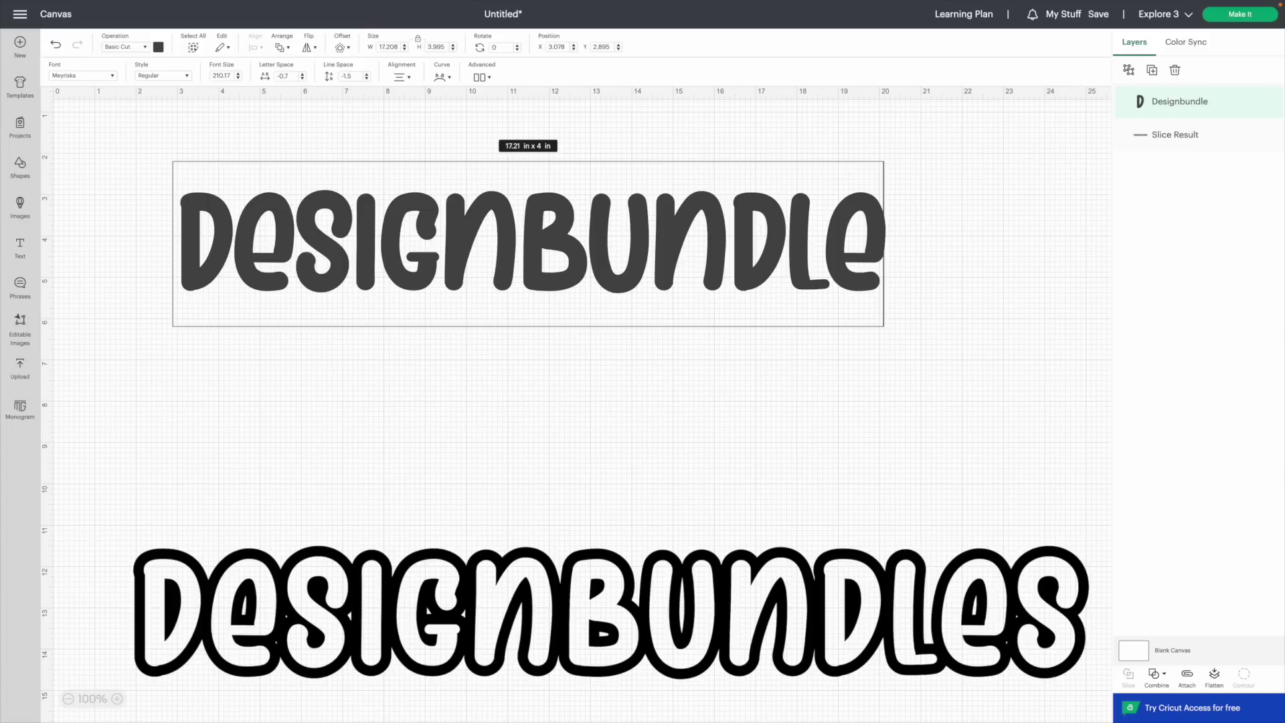
pyautogui.write('a')
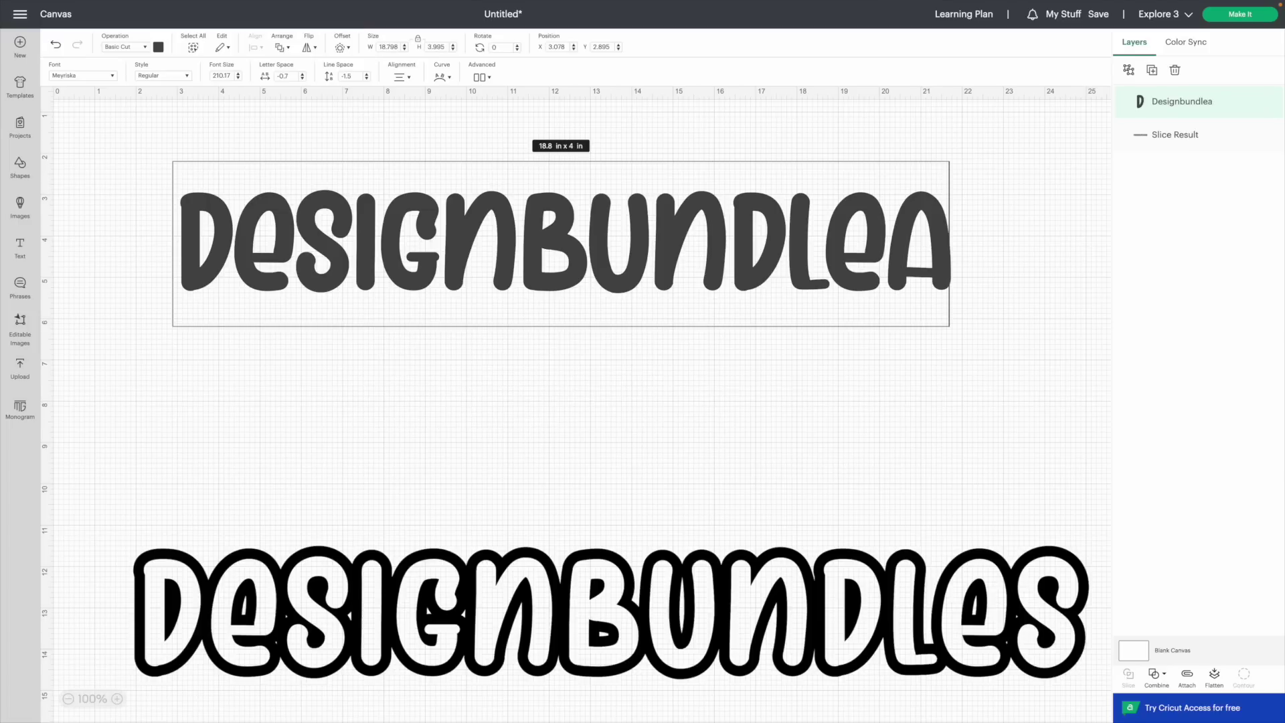
pyautogui.press('BackSpace')
pyautogui.write('s')
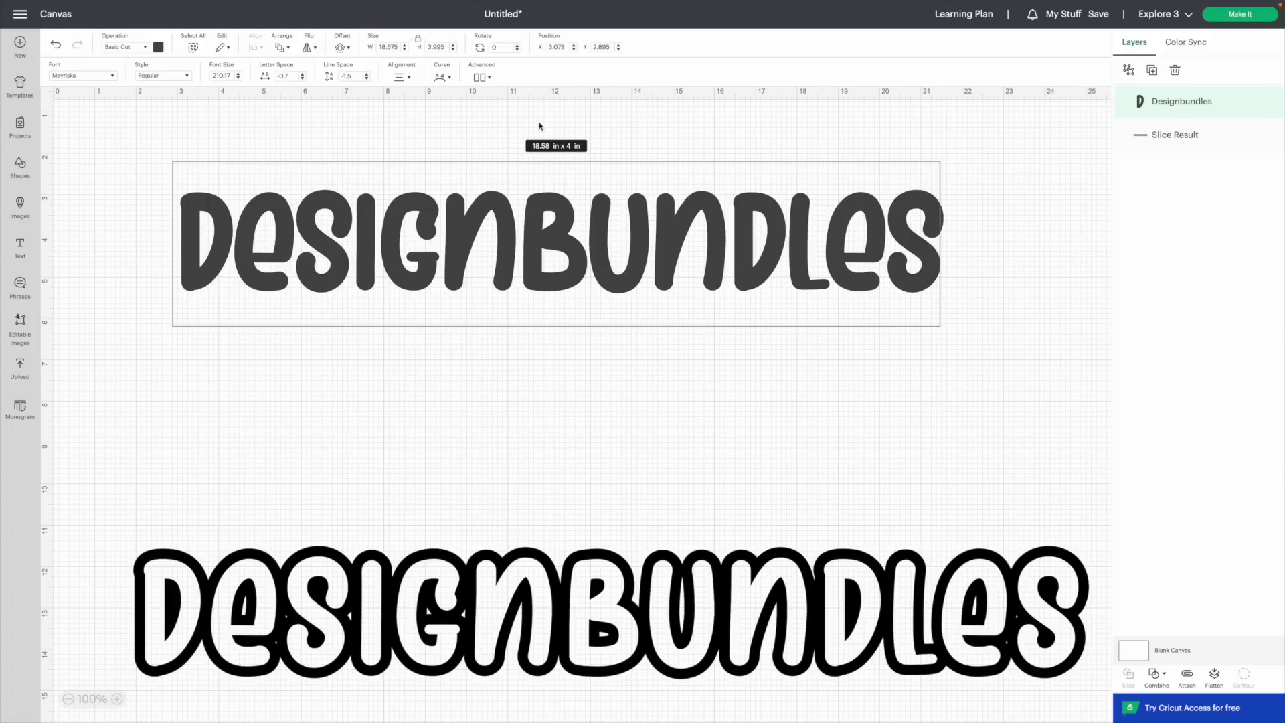
# - Curve the Designbundles text into a circle with a diameter of 5.913 and reposition it above the outline, slightly overlapping it
pyautogui.click(450, 78)
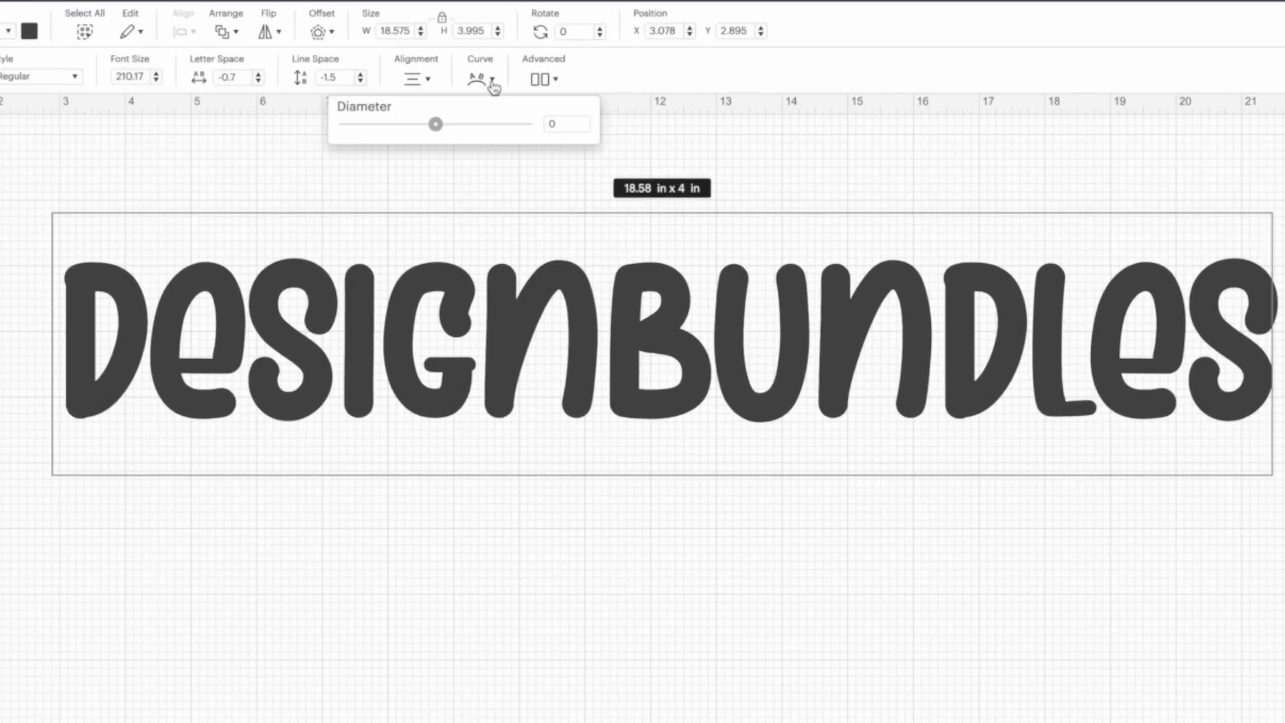
pyautogui.moveTo(437, 124); pyautogui.dragTo(553, 152)
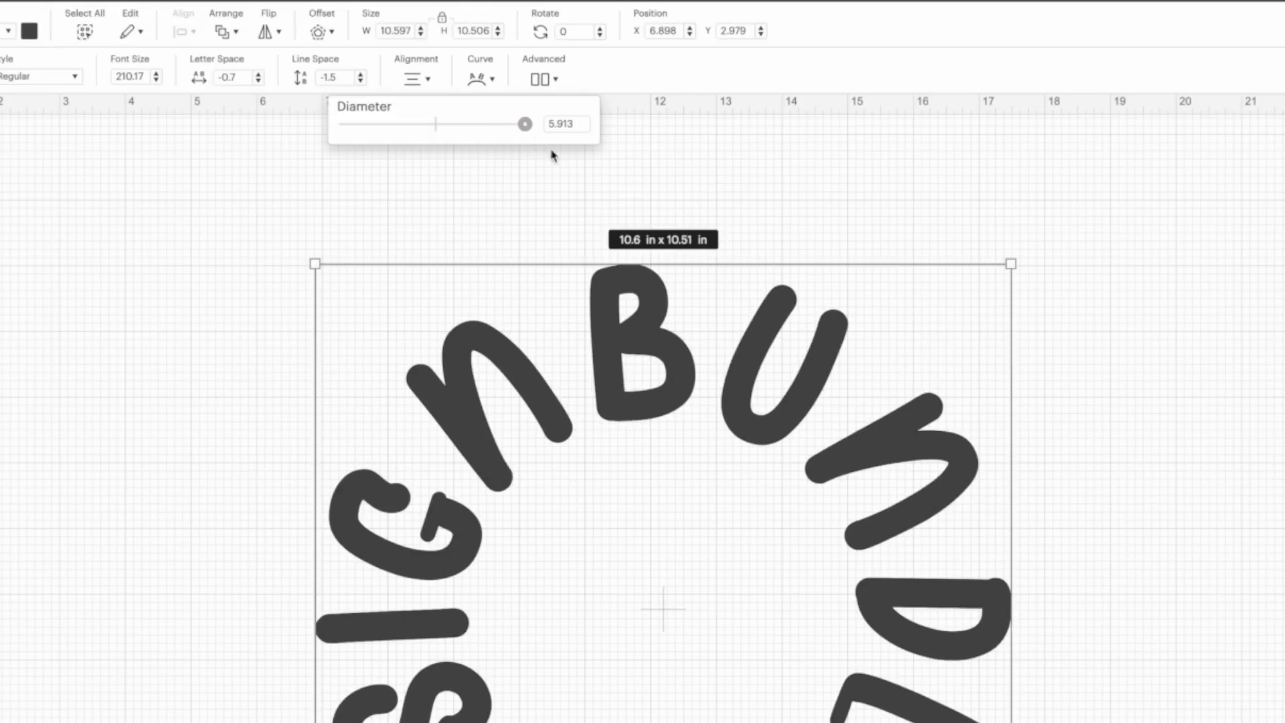
pyautogui.moveTo(682, 311); pyautogui.dragTo(688, 296)
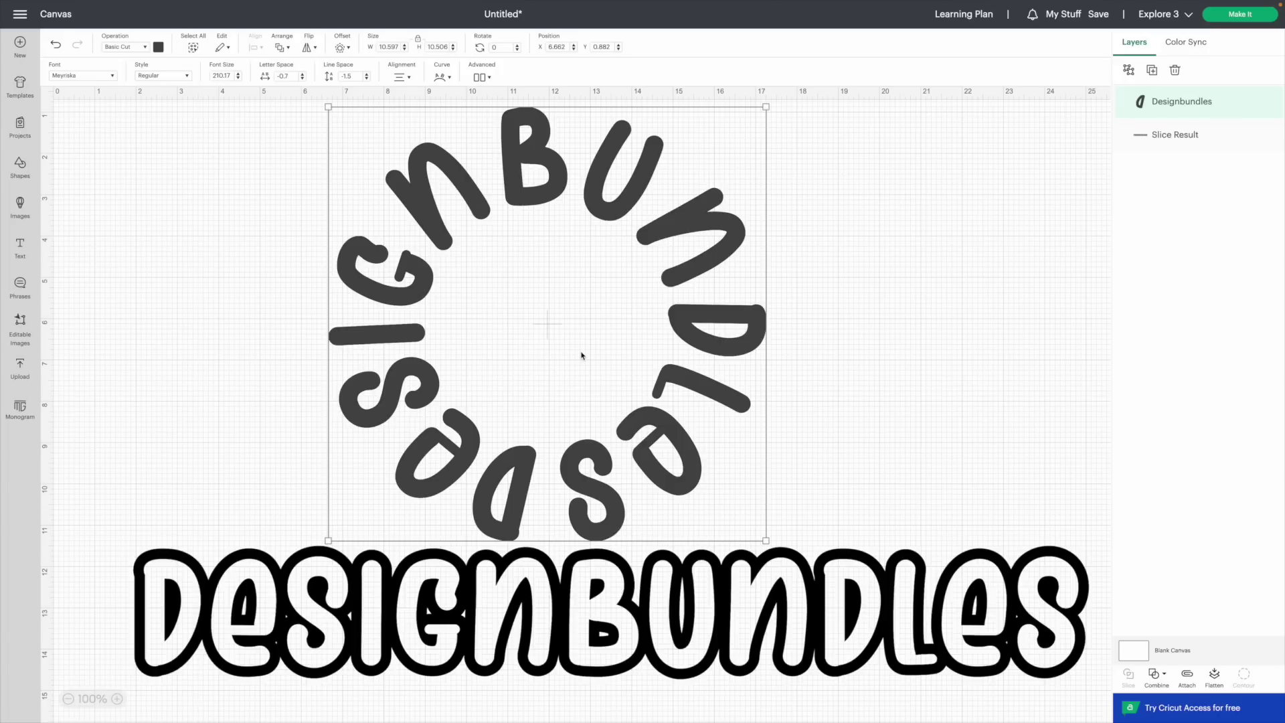
pyautogui.moveTo(555, 164); pyautogui.dragTo(555, 211)
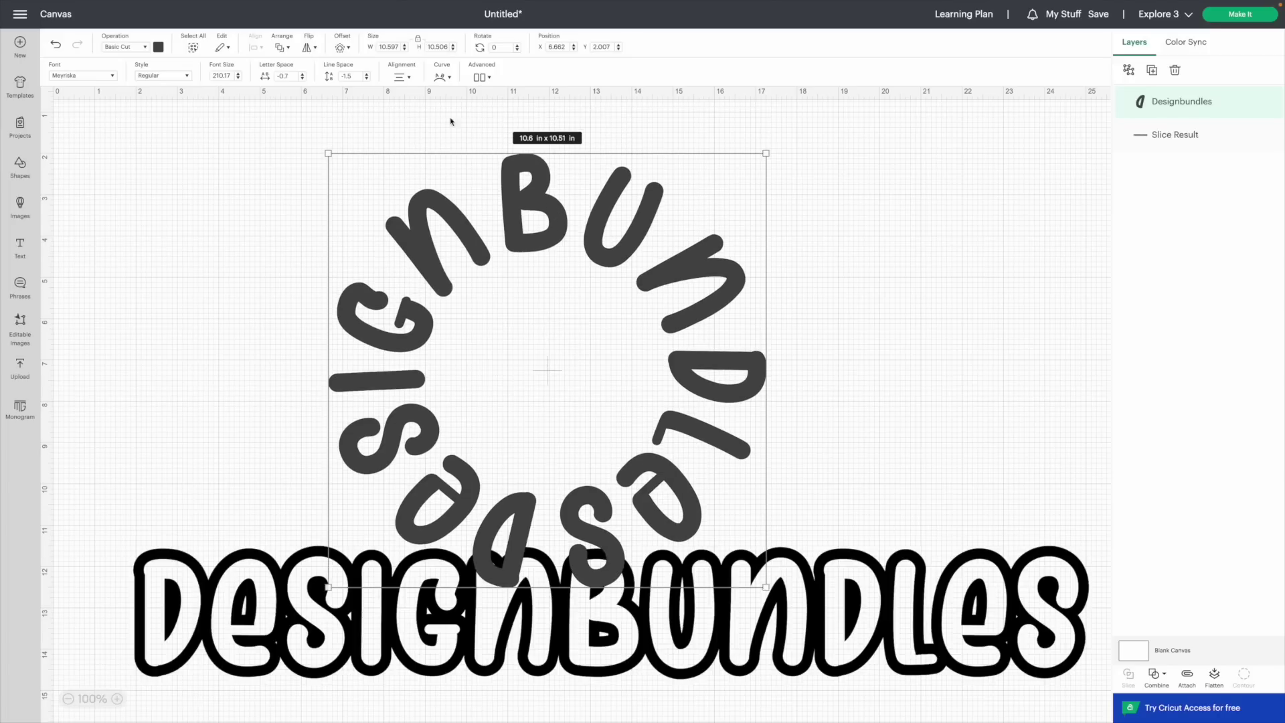
# - Adjust the Curve diameter of the circular Designbundles text to bring the word back to a straight line
pyautogui.click(448, 79)
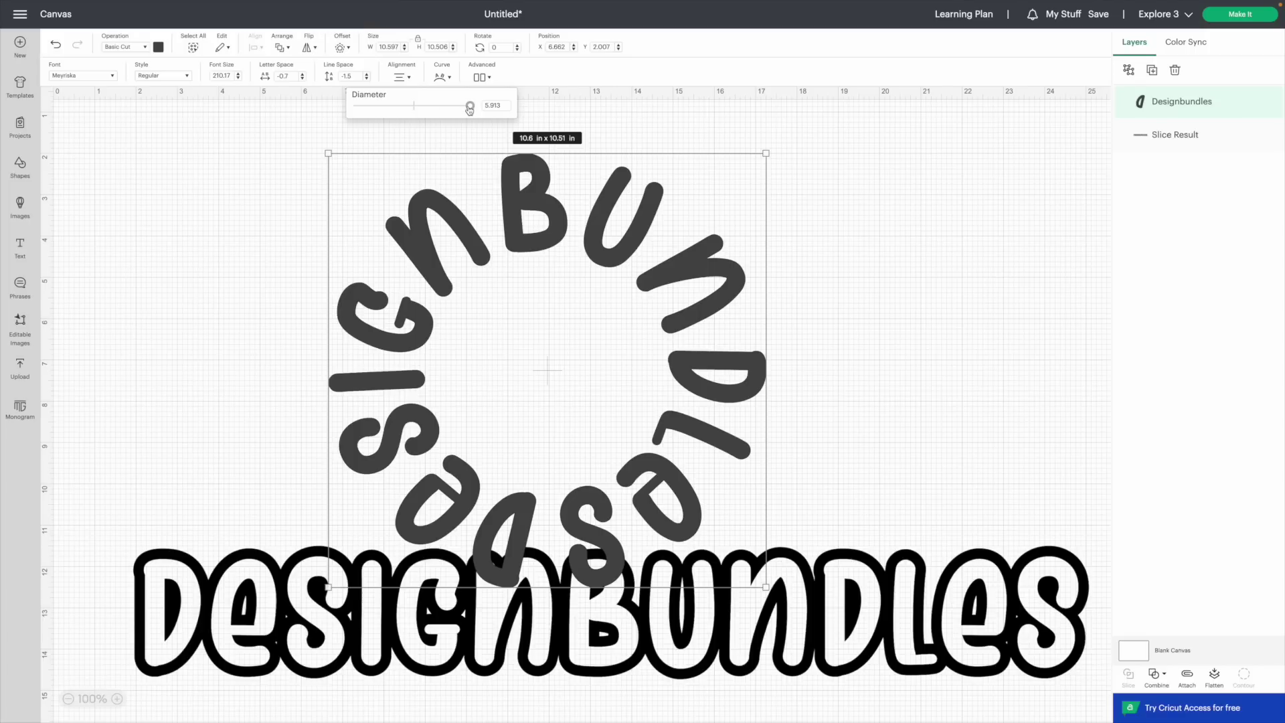
pyautogui.moveTo(470, 106); pyautogui.dragTo(381, 104)
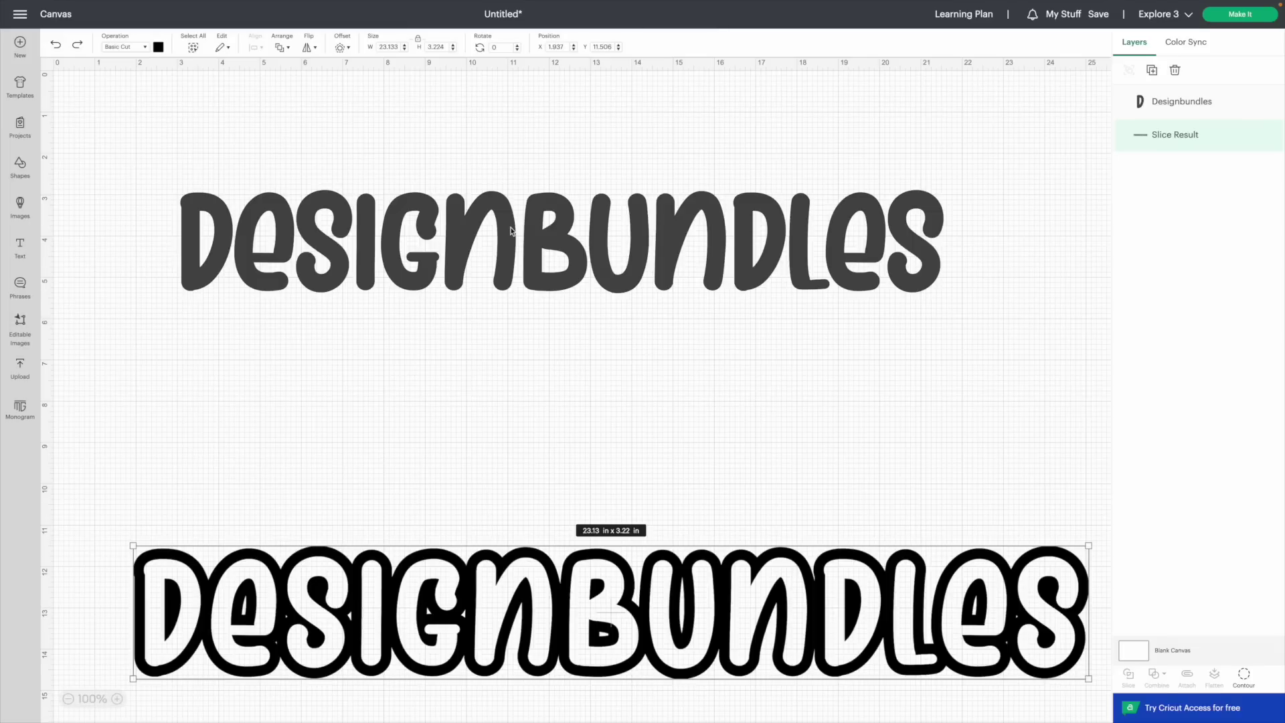
# - Ungroup the Designbundles text into individual letters and delete the outlined Slice Result below it
pyautogui.click(511, 231)
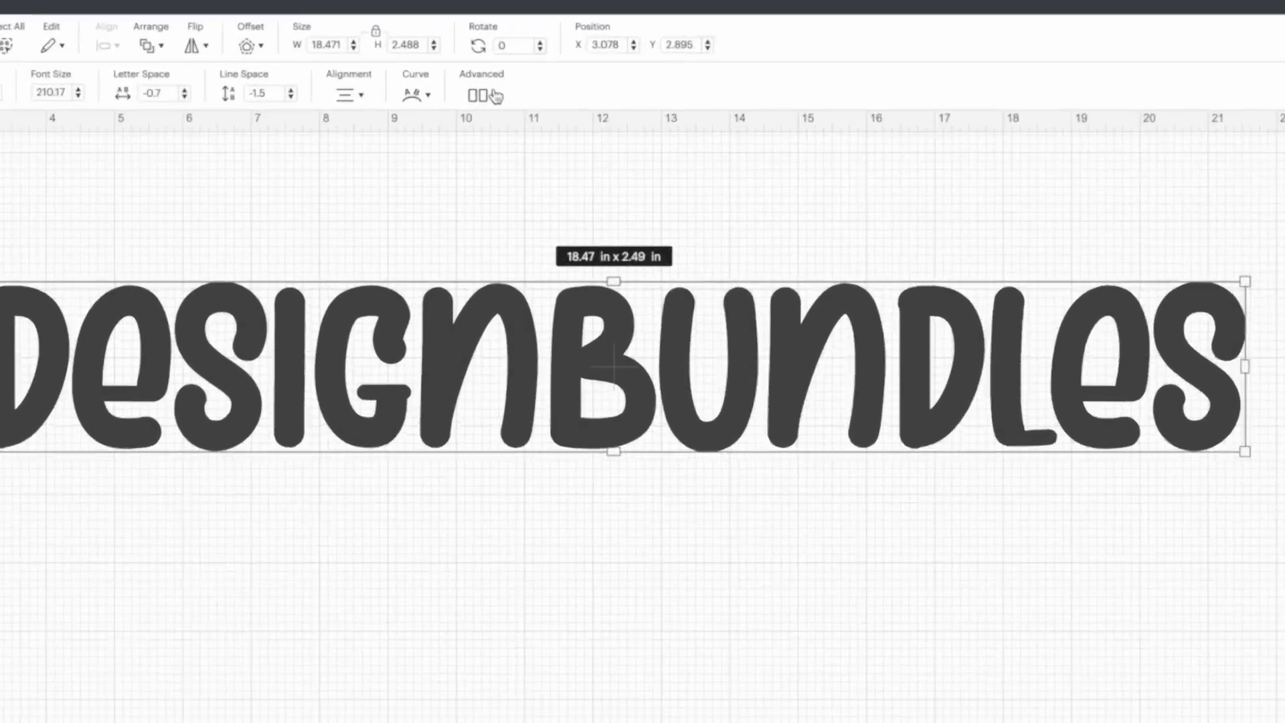
pyautogui.click(481, 78)
pyautogui.click(508, 98)
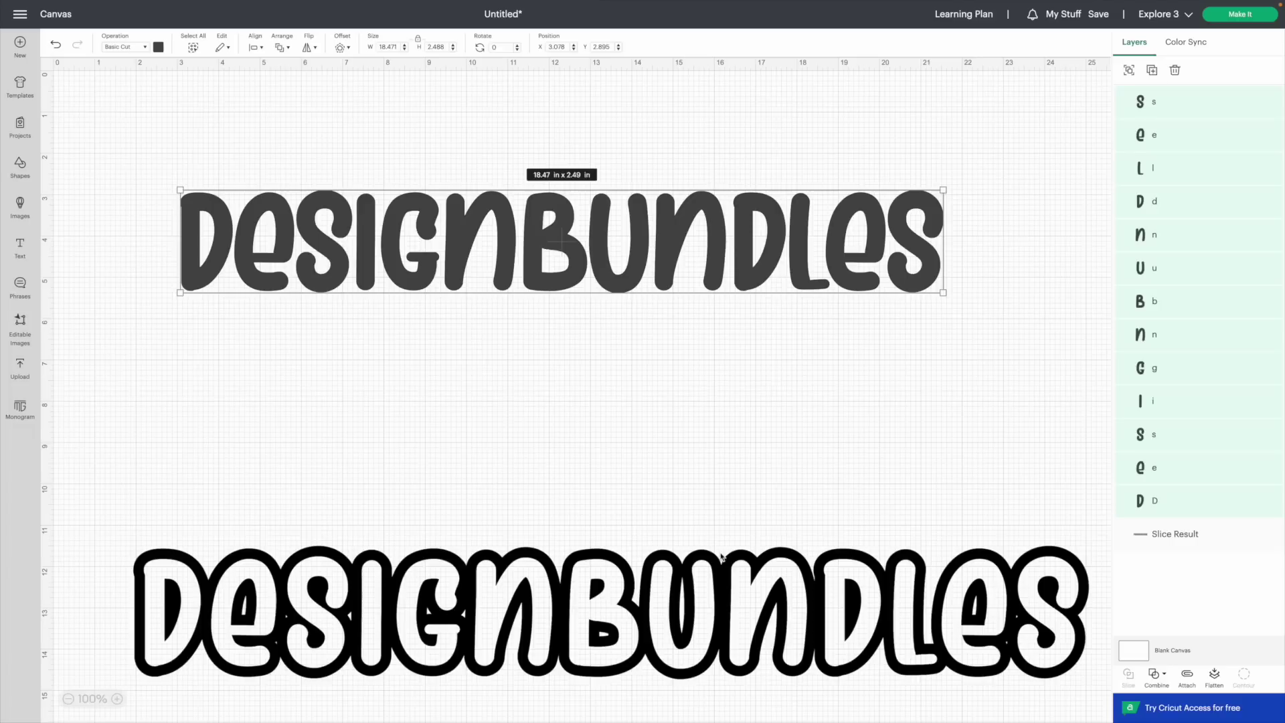
pyautogui.click(721, 560)
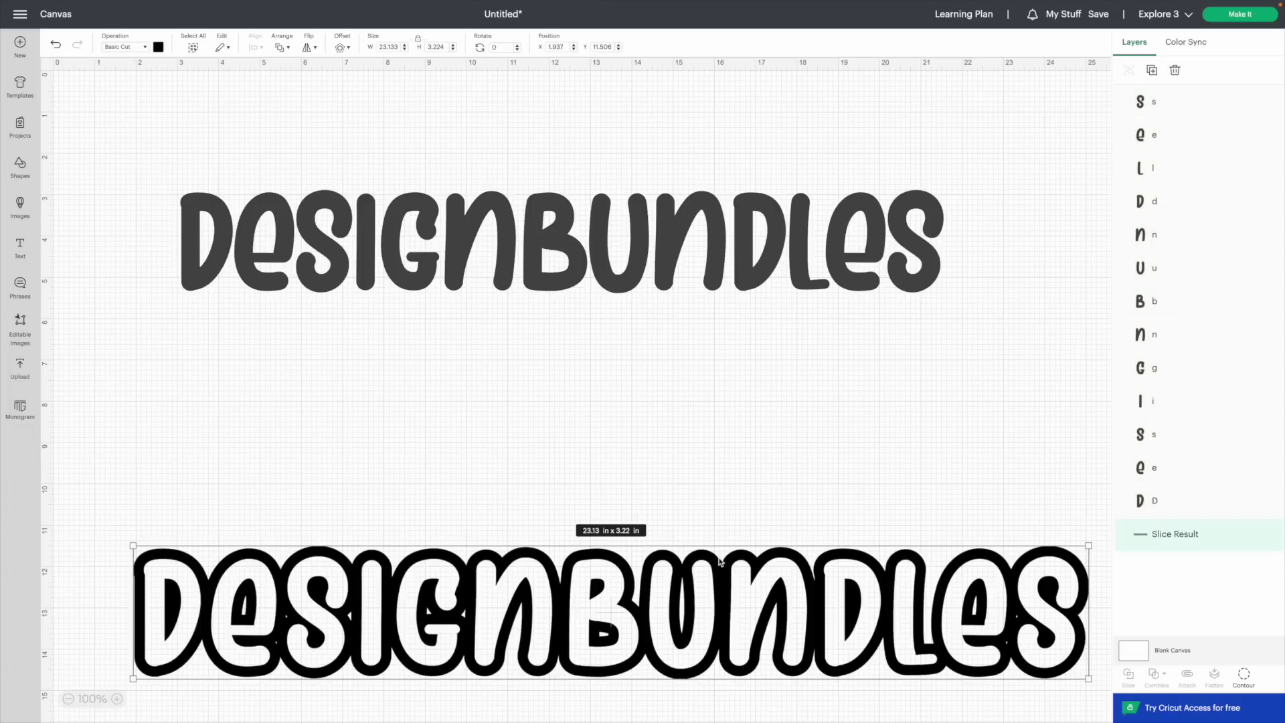
pyautogui.press('Delete')
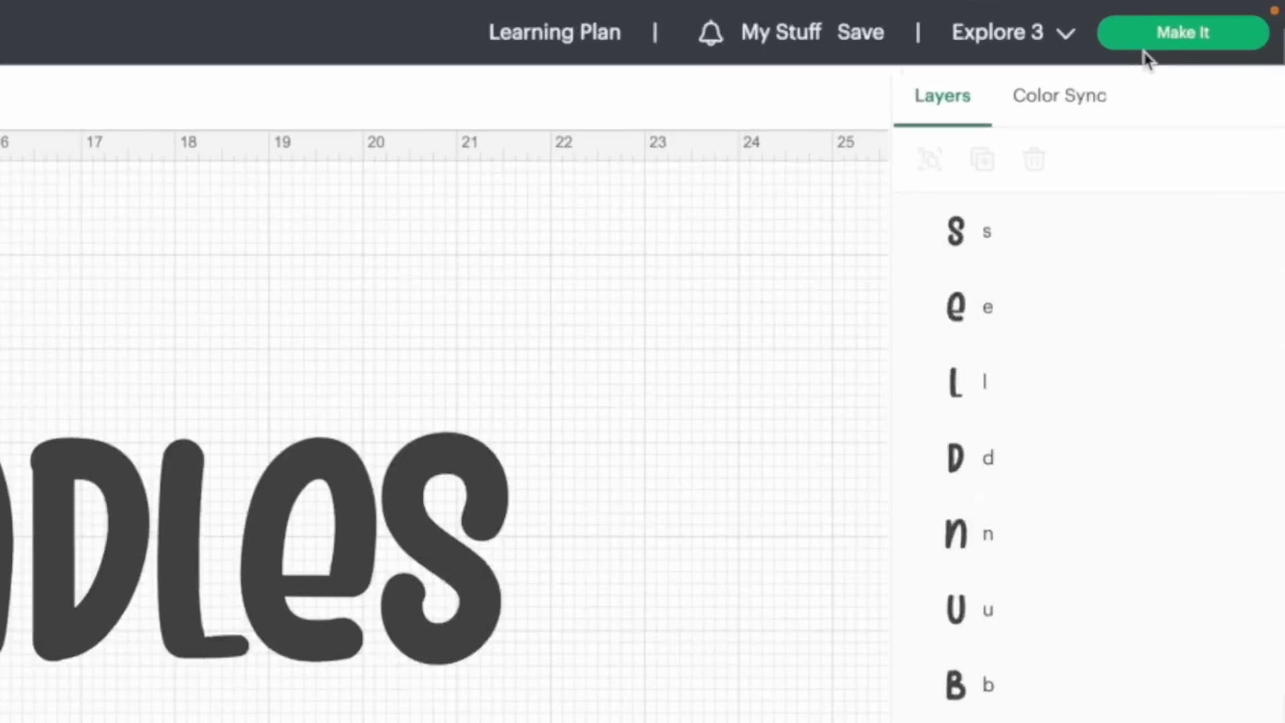
# - Preview how the separate letters are laid out for cutting with the materials loaded On Mat
pyautogui.click(1114, 65)
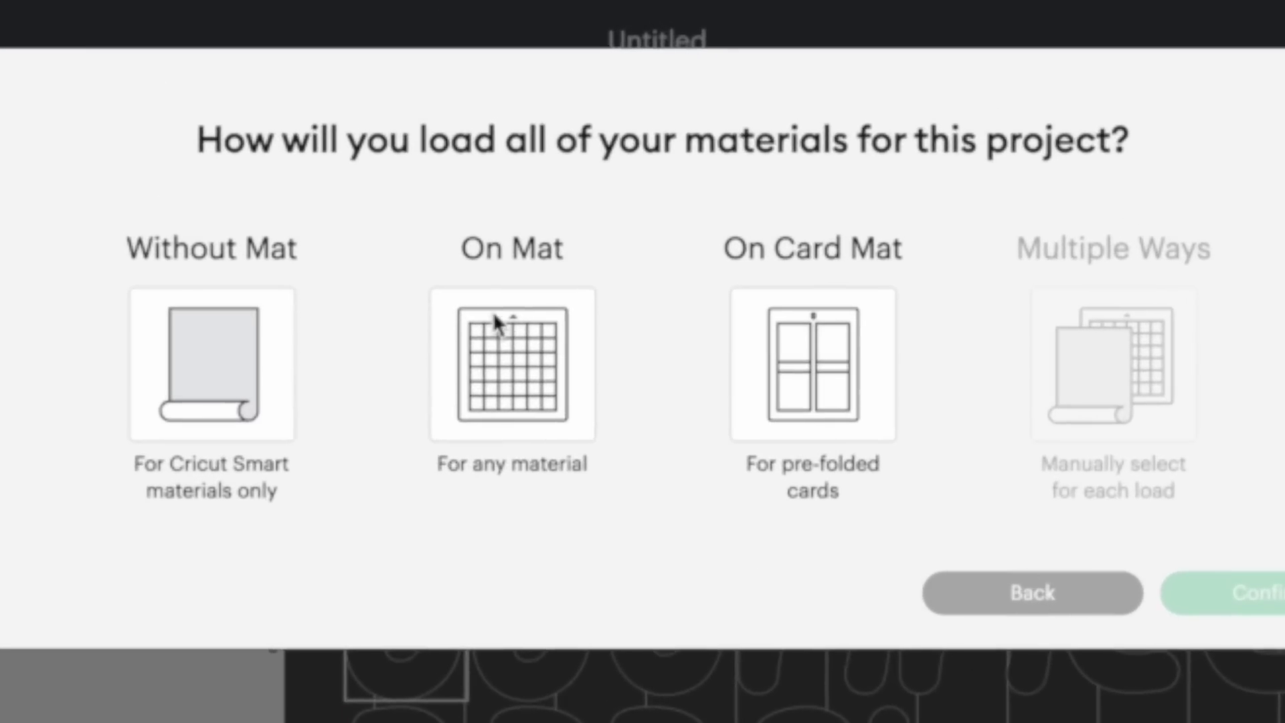
pyautogui.click(495, 321)
pyautogui.click(1245, 592)
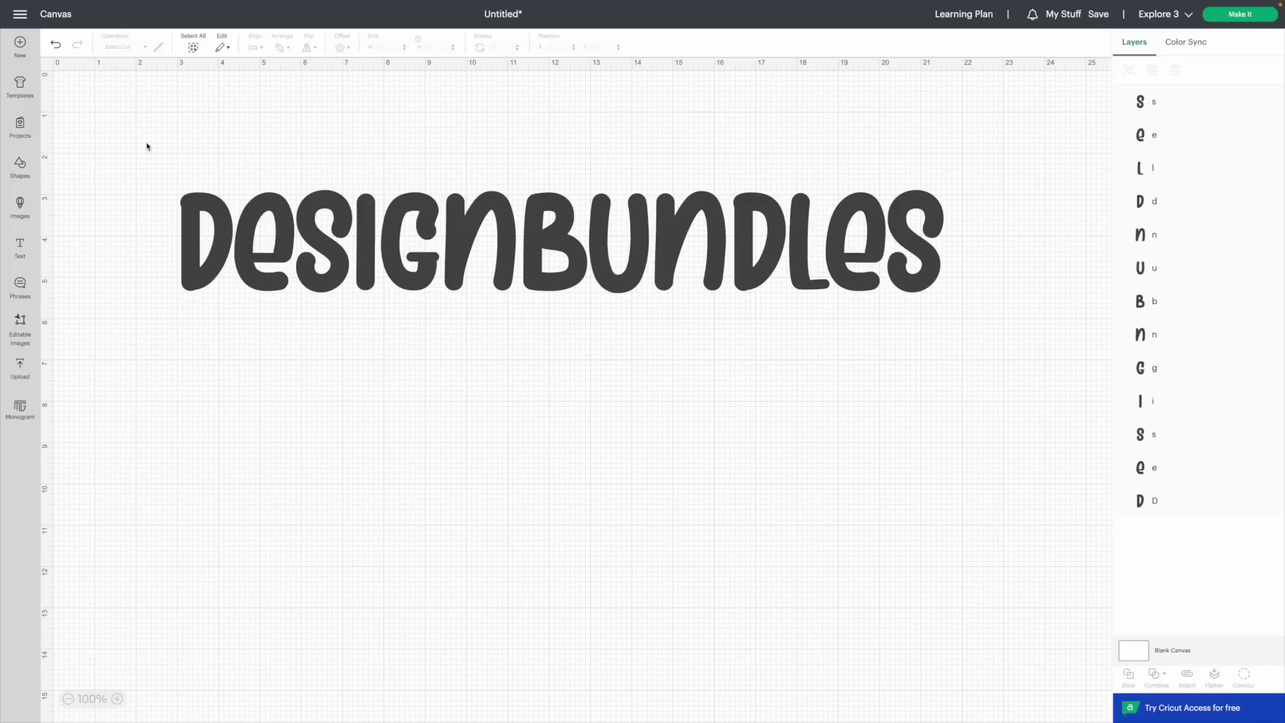
# - Attach all the Designbundles letters together and preview their cutting layout with the On Mat option before returning to the canvas
pyautogui.moveTo(148, 146); pyautogui.dragTo(1055, 336)
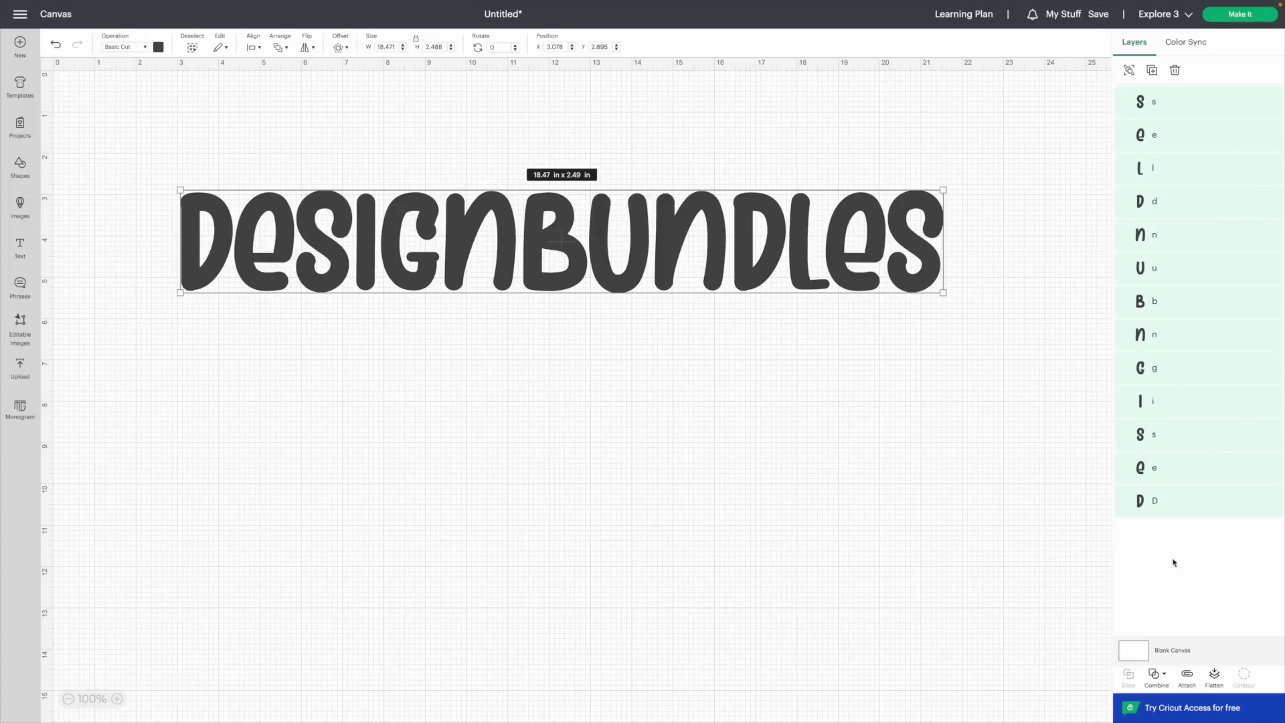
pyautogui.click(1187, 675)
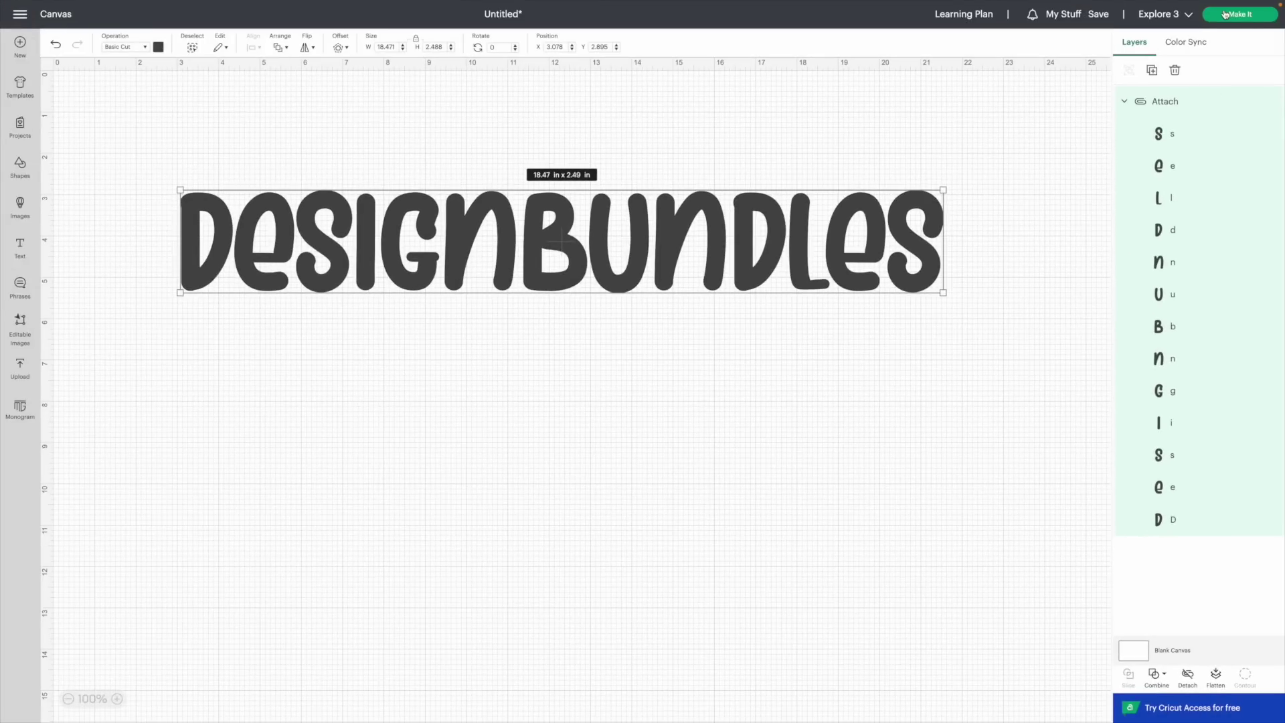
pyautogui.click(1225, 14)
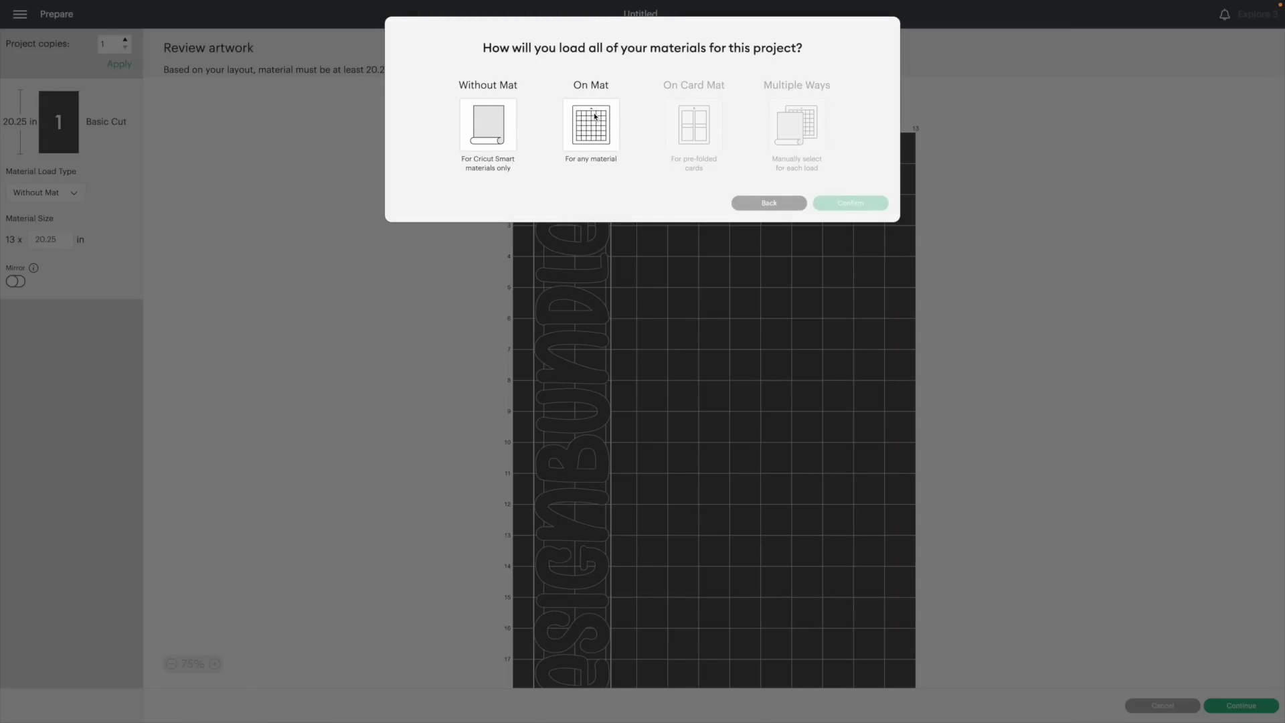
pyautogui.click(578, 138)
pyautogui.click(851, 244)
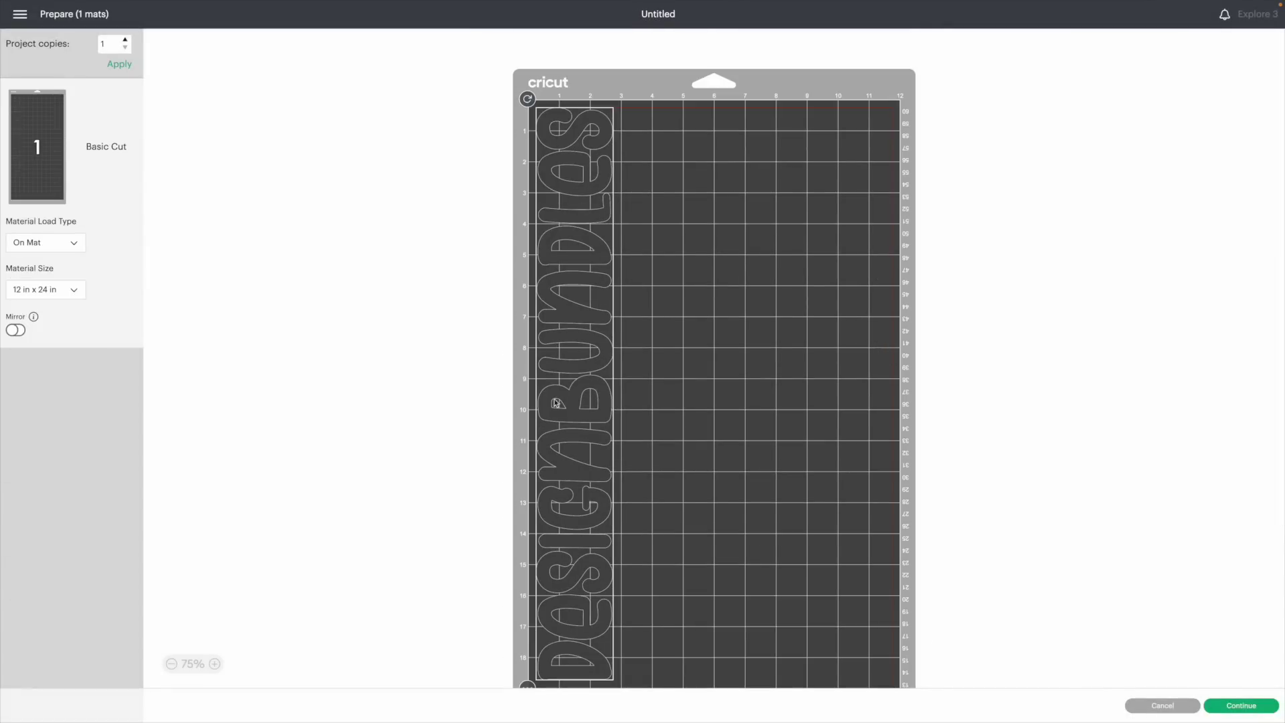
pyautogui.click(1164, 707)
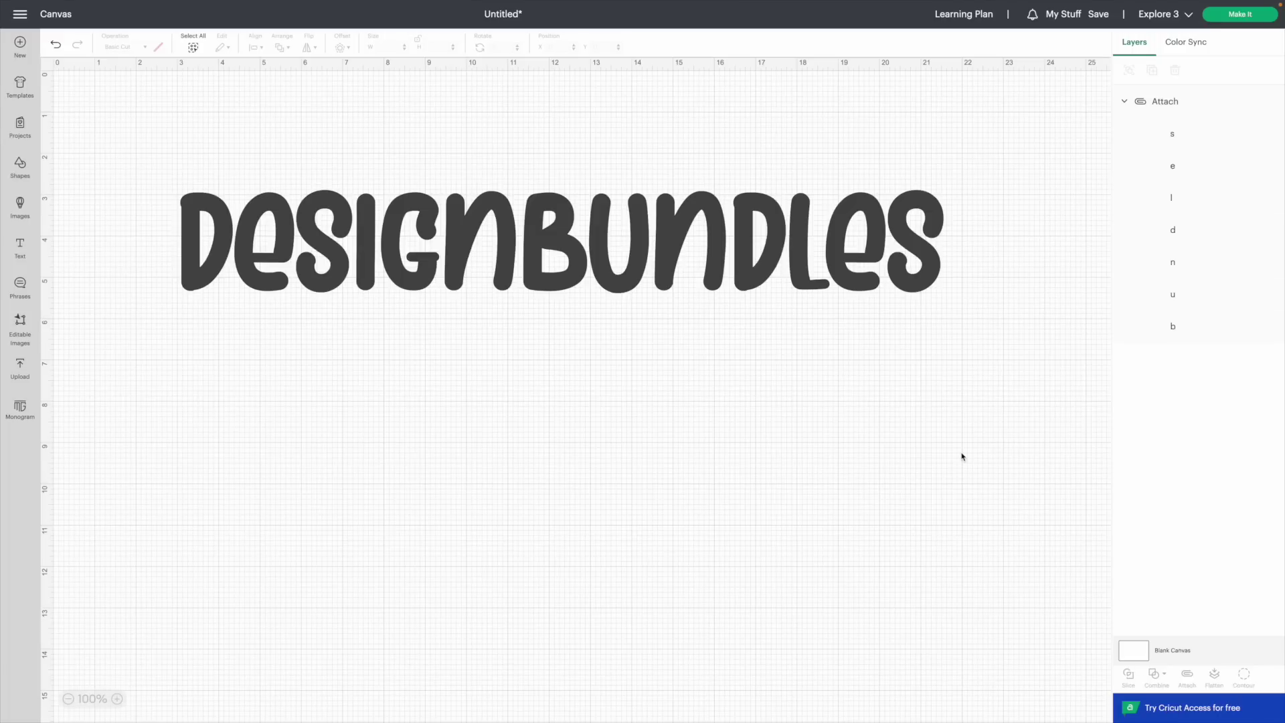
# - Weld all the attached Designbundles letters into a single shape and select the result
pyautogui.moveTo(965, 314); pyautogui.dragTo(173, 175)
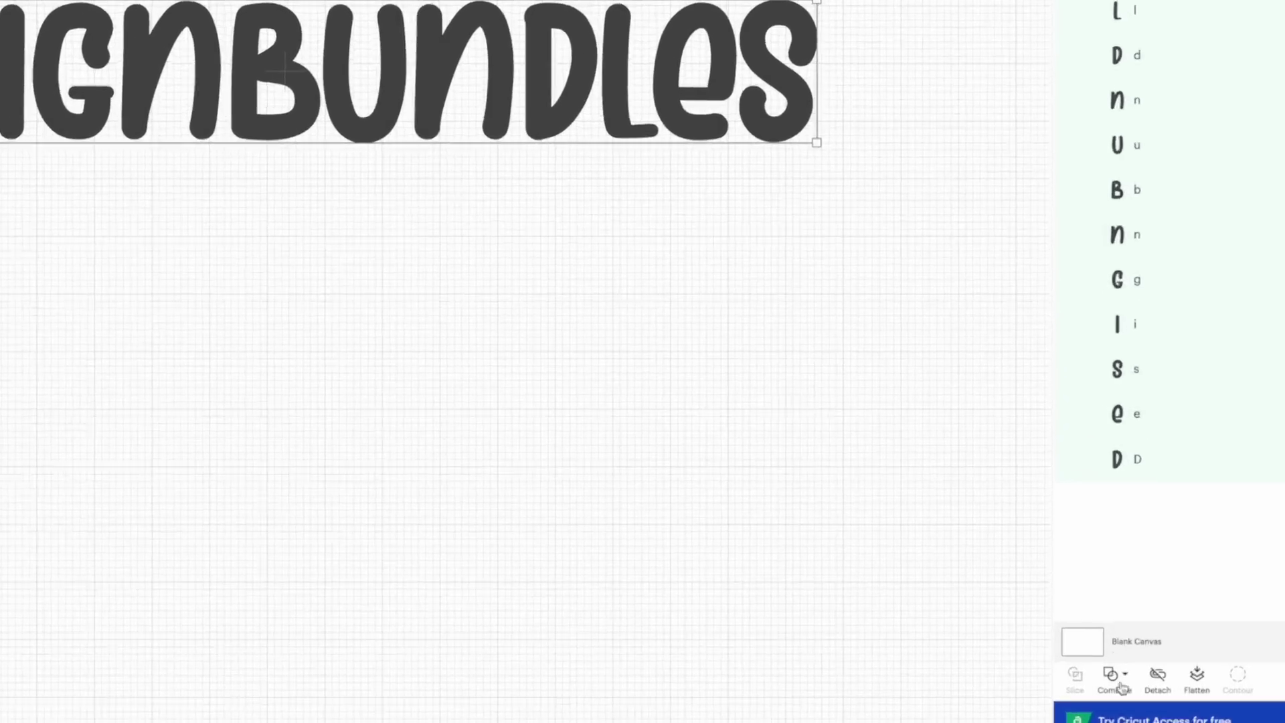
pyautogui.click(1165, 674)
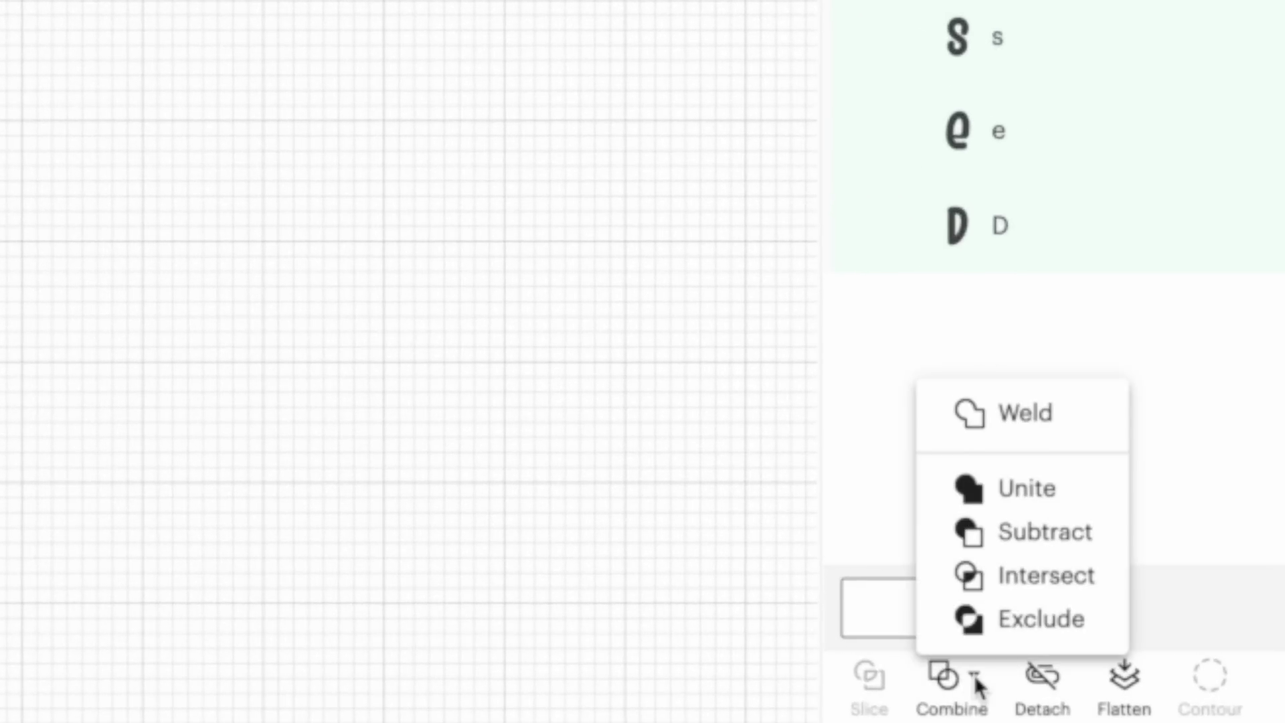
pyautogui.click(1031, 412)
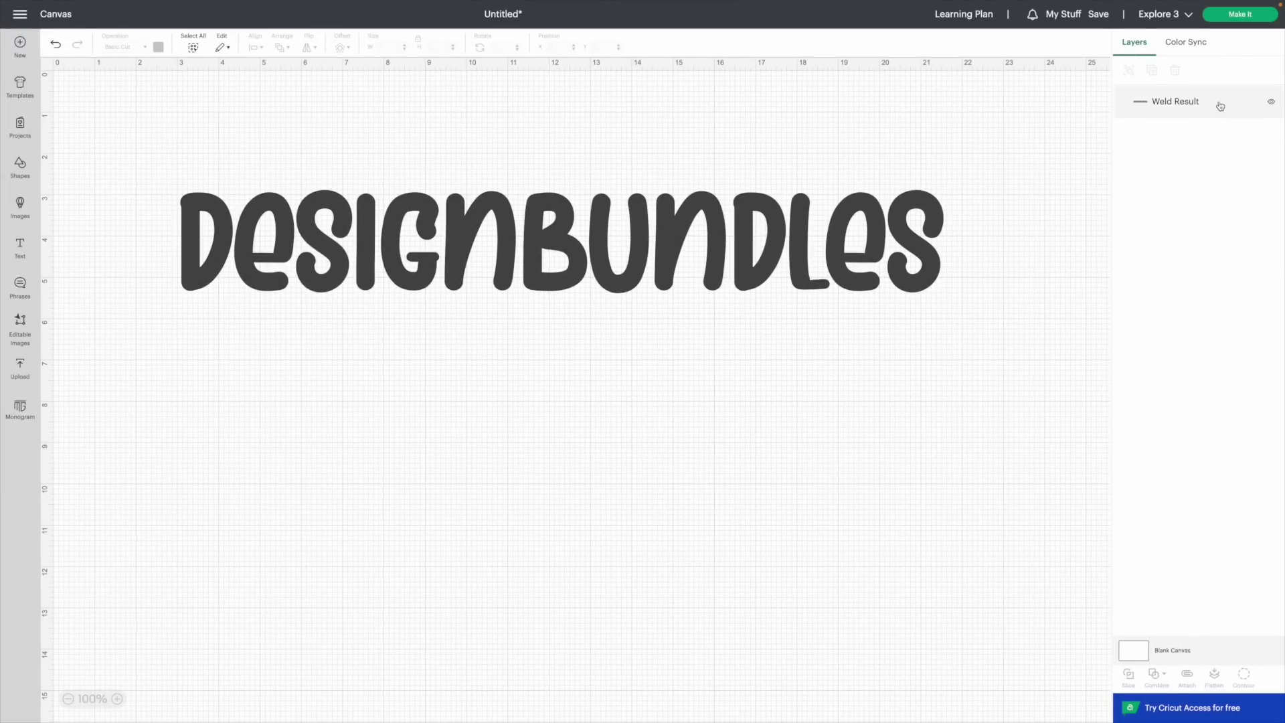
pyautogui.click(913, 243)
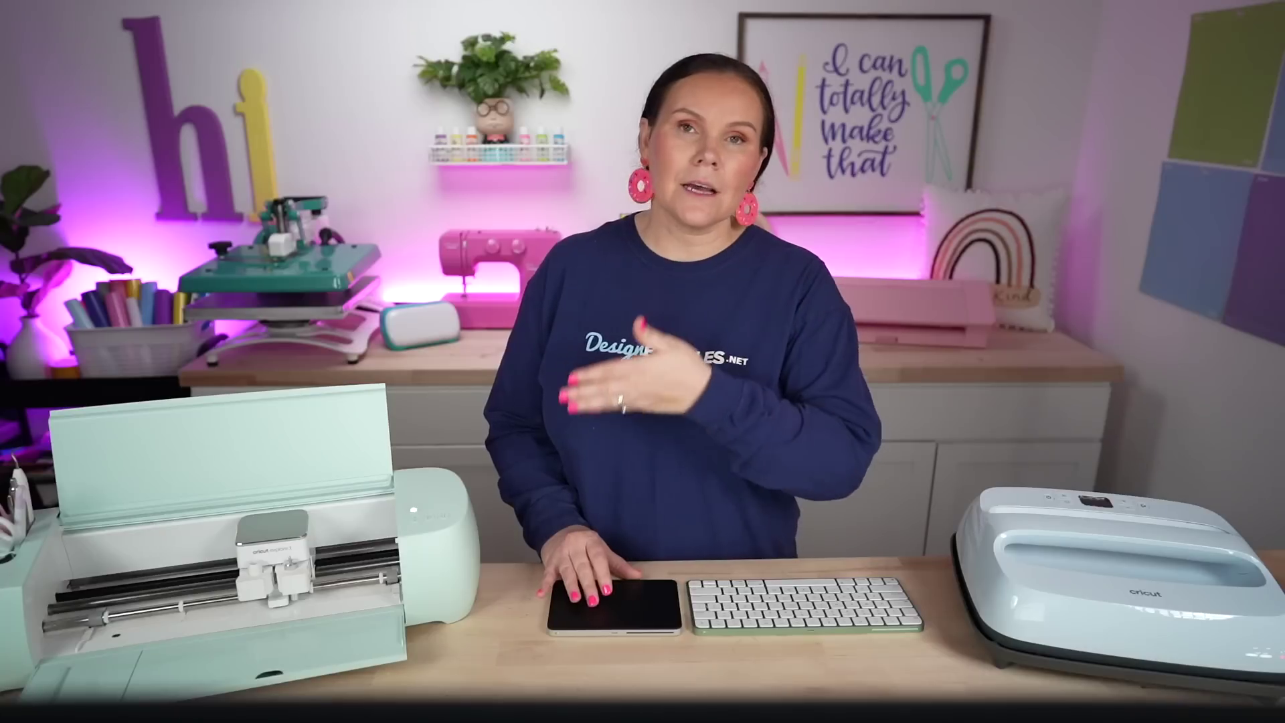